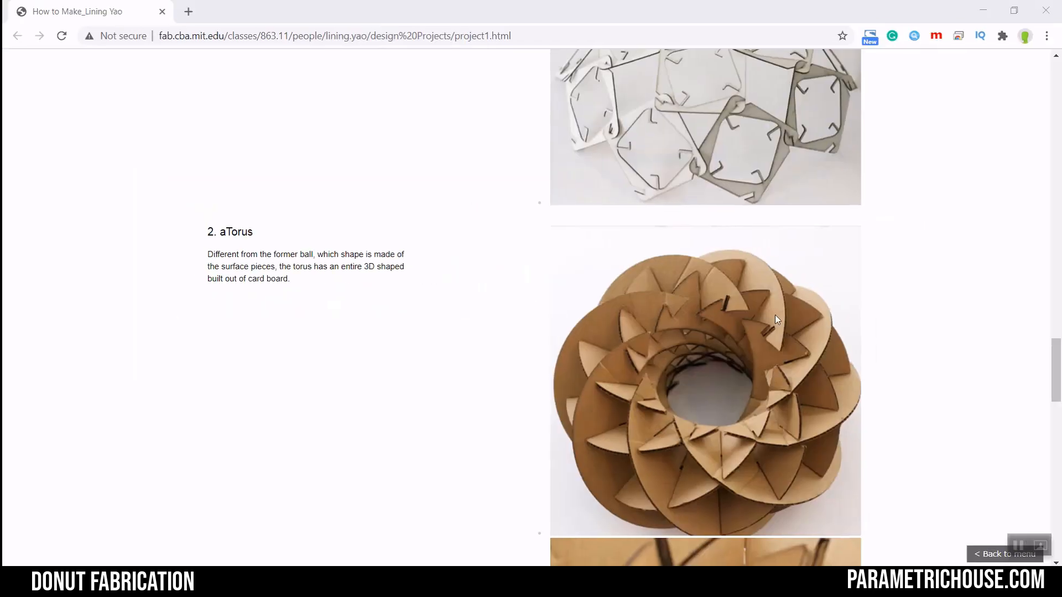
Review the cardboard torus project on the web page, including its photos, making process and notched piece details.
{"action": "scroll", "coordinate": [747, 301], "scroll_direction": "down", "scroll_amount": 6}
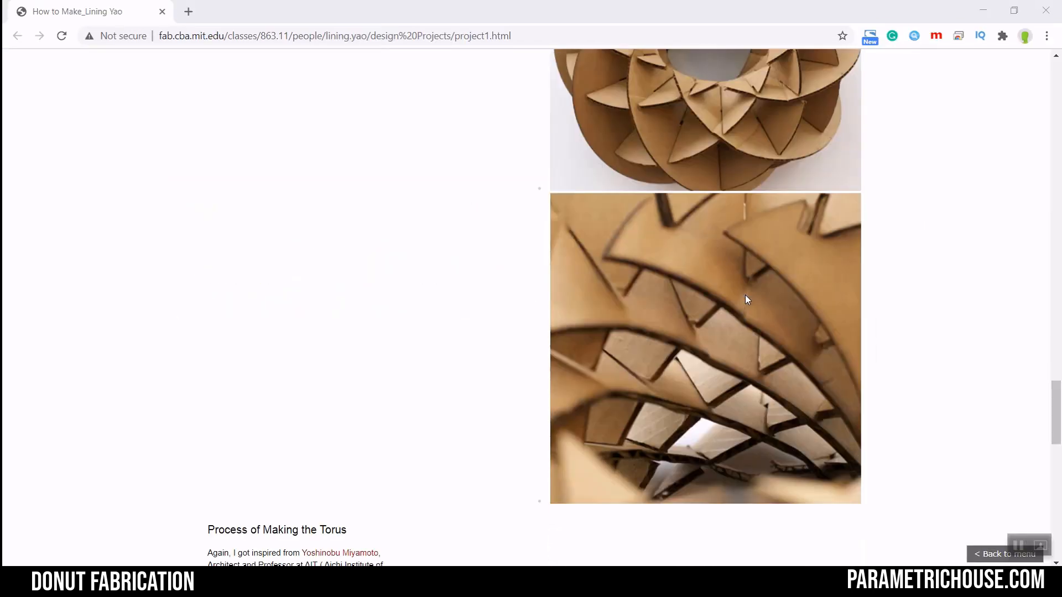
{"action": "scroll", "coordinate": [794, 242], "scroll_direction": "up", "scroll_amount": 4}
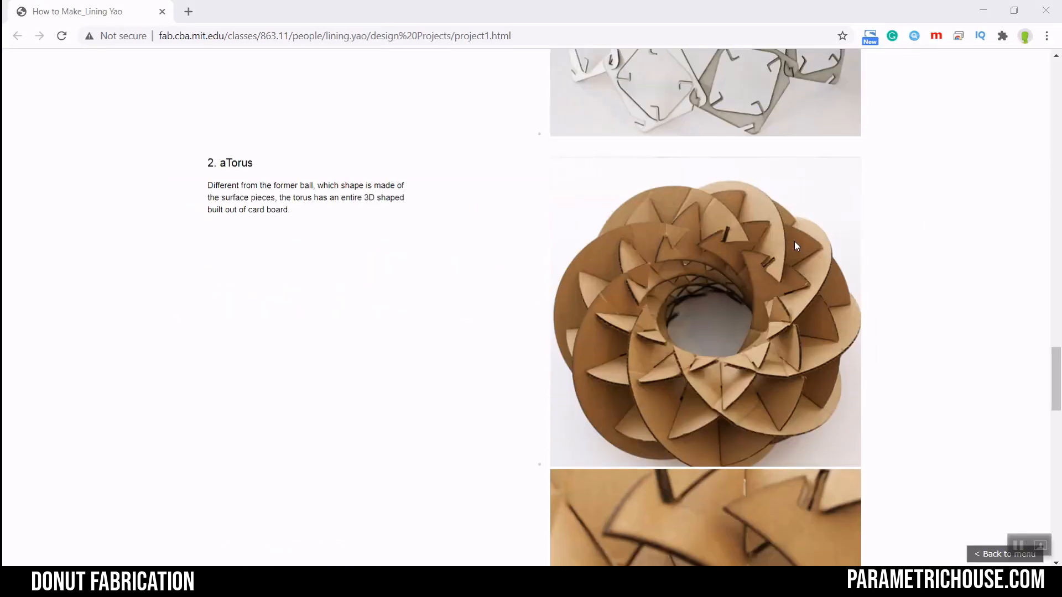
{"action": "scroll", "coordinate": [794, 242], "scroll_direction": "down", "scroll_amount": 7}
{"action": "scroll", "coordinate": [618, 247], "scroll_direction": "down", "scroll_amount": 4}
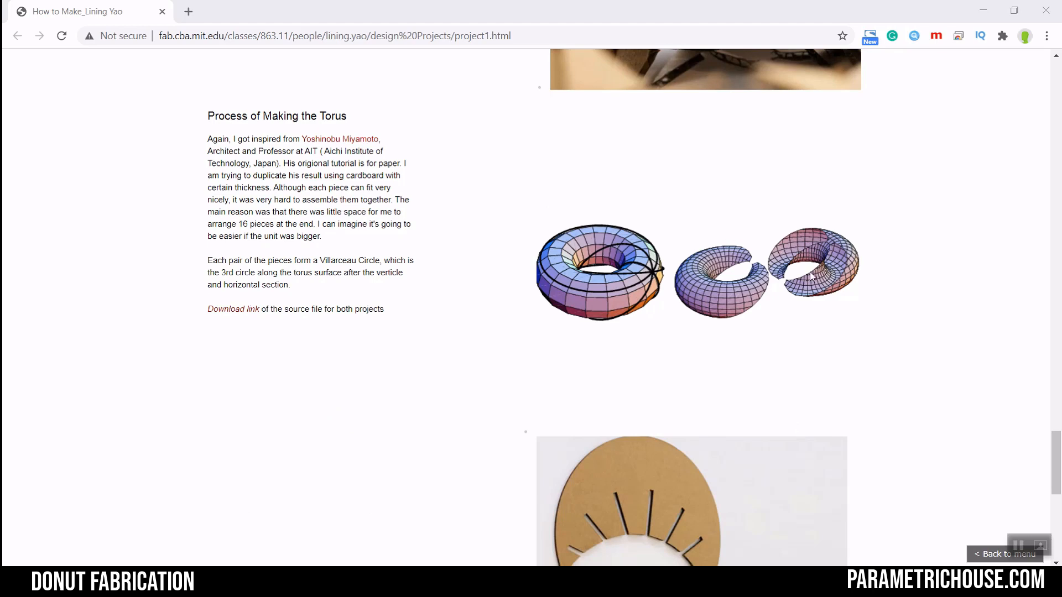
{"action": "scroll", "coordinate": [750, 279], "scroll_direction": "down", "scroll_amount": 5}
{"action": "scroll", "coordinate": [753, 284], "scroll_direction": "down", "scroll_amount": 4}
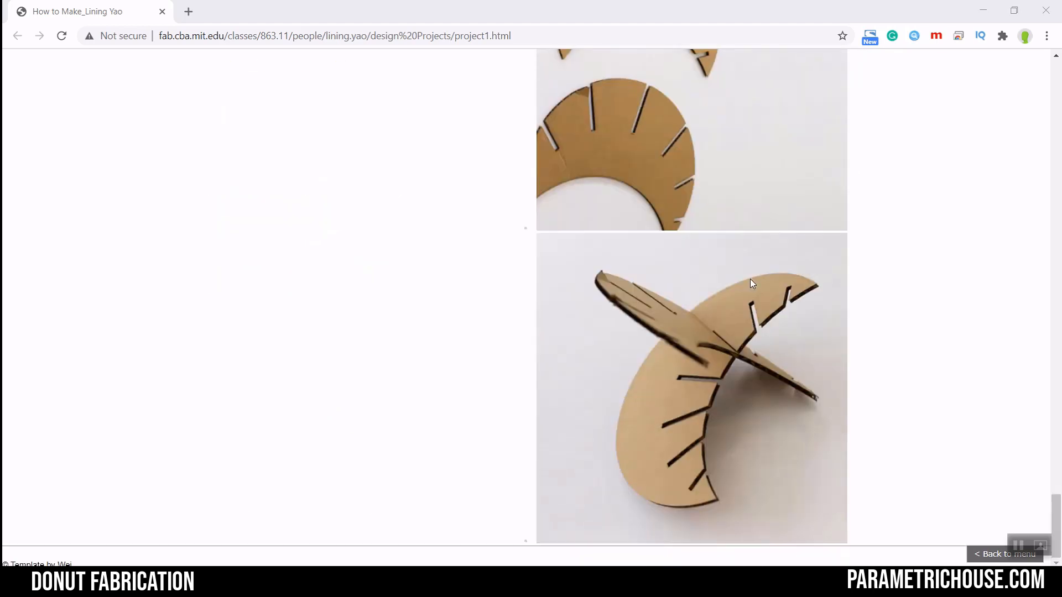
{"action": "scroll", "coordinate": [750, 279], "scroll_direction": "up", "scroll_amount": 10}
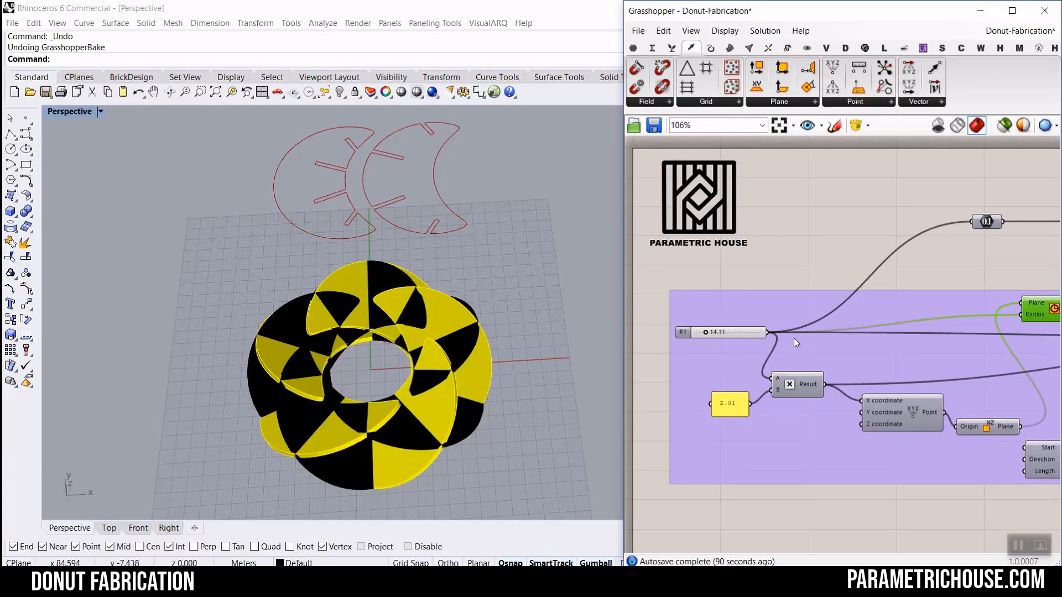
Switch to Rhino and Grasshopper and turn on the preview of the Revolution component's torus surface.
{"action": "right_click_drag", "start_coordinate": [516, 363], "coordinate": [453, 359]}
{"action": "scroll", "coordinate": [878, 346], "scroll_direction": "down", "scroll_amount": 4}
{"action": "scroll", "coordinate": [934, 348], "scroll_direction": "up", "scroll_amount": 5}
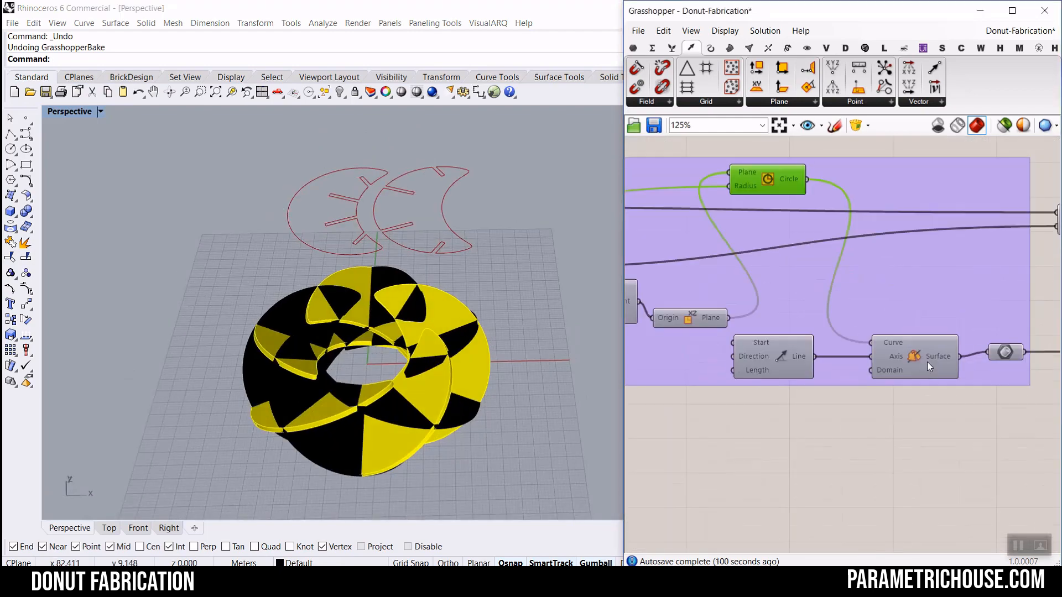
{"action": "right_click", "coordinate": [914, 350]}
{"action": "left_click", "coordinate": [922, 374]}
{"action": "left_click", "coordinate": [921, 356]}
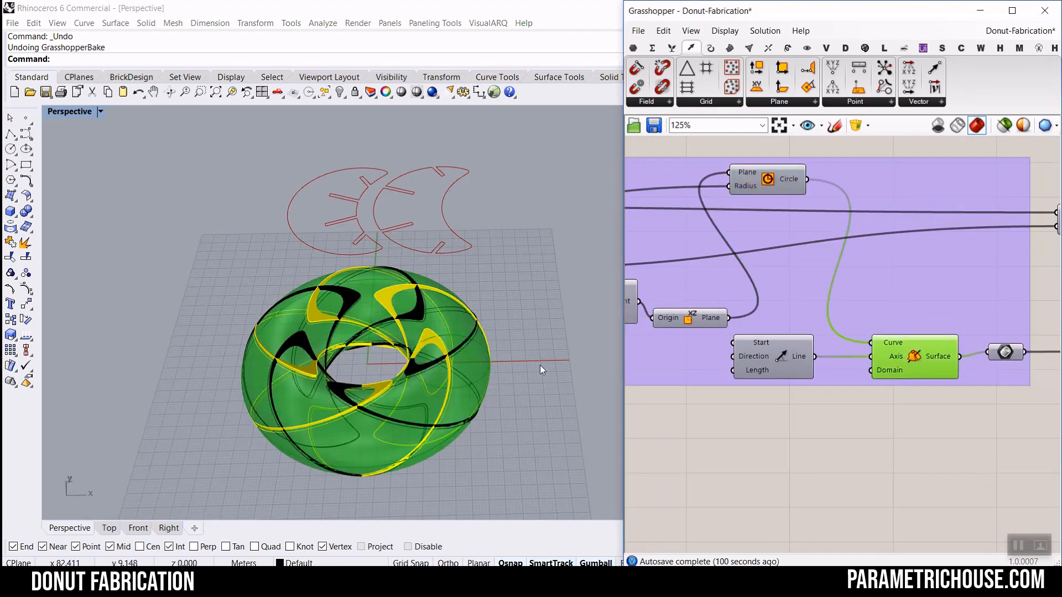
Inspect the torus surface against the interlocking pieces and turn off the Revolution component's preview.
{"action": "right_click_drag", "start_coordinate": [541, 367], "coordinate": [476, 310]}
{"action": "scroll", "coordinate": [360, 351], "scroll_direction": "up", "scroll_amount": 6}
{"action": "right_click", "coordinate": [913, 347]}
{"action": "left_click", "coordinate": [931, 369]}
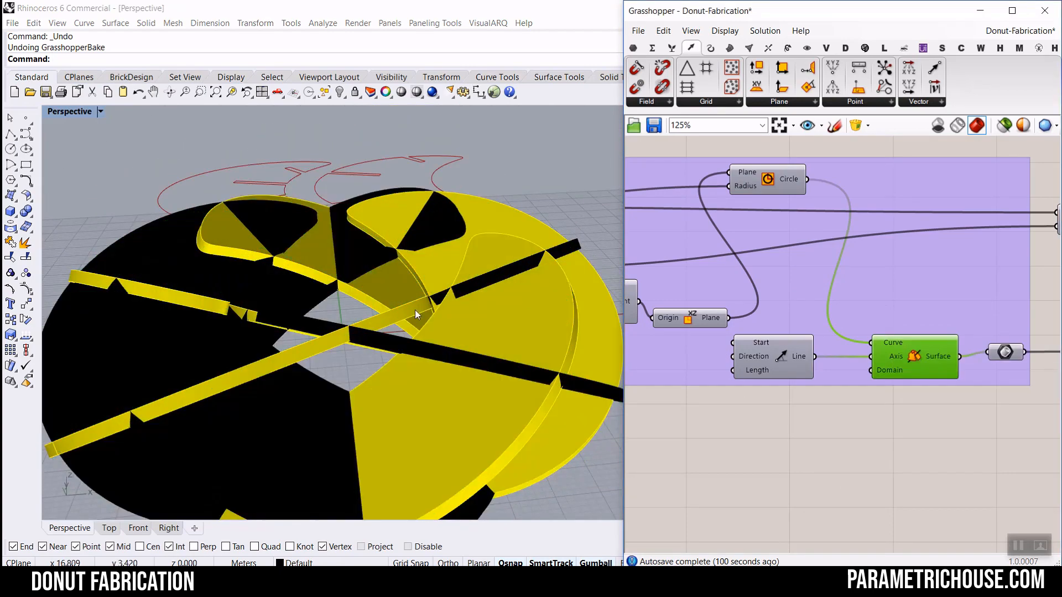
Examine how the black and yellow donut pieces interlock, and inspect the slots in the flat red cutting outlines.
{"action": "scroll", "coordinate": [403, 296], "scroll_direction": "down", "scroll_amount": 4}
{"action": "right_click_drag", "start_coordinate": [405, 296], "coordinate": [450, 347]}
{"action": "scroll", "coordinate": [450, 347], "scroll_direction": "up", "scroll_amount": 5}
{"action": "scroll", "coordinate": [511, 320], "scroll_direction": "down", "scroll_amount": 6}
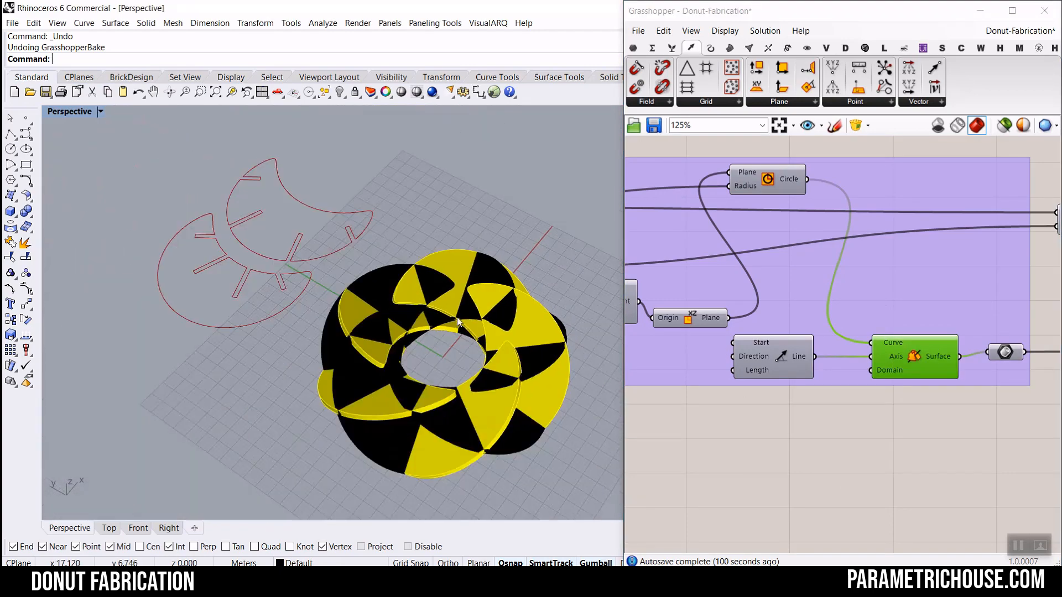
{"action": "right_click_drag", "start_coordinate": [511, 319], "coordinate": [530, 333]}
{"action": "scroll", "coordinate": [194, 244], "scroll_direction": "up", "scroll_amount": 5}
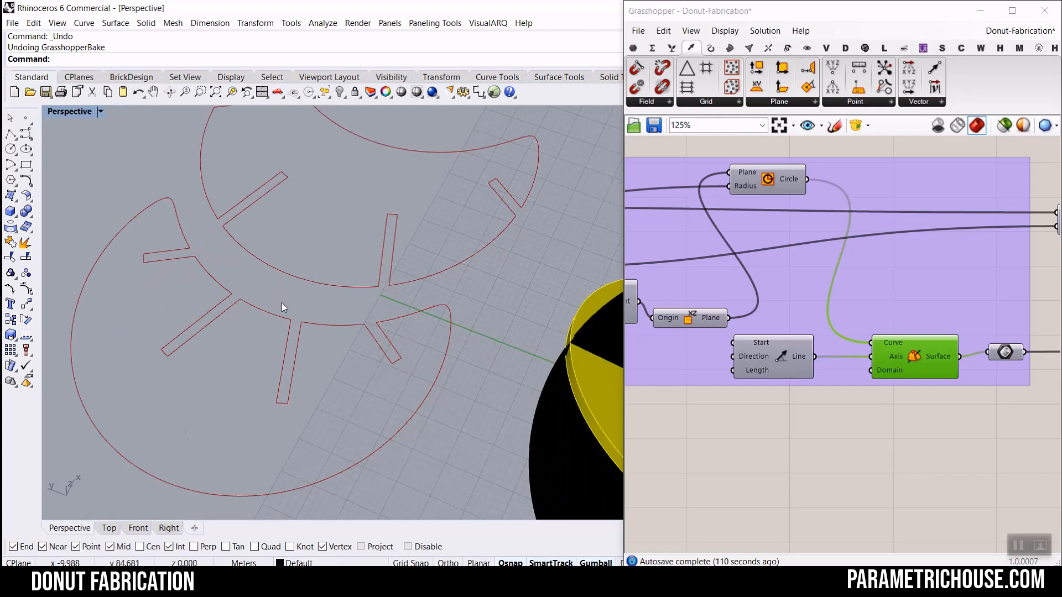
{"action": "scroll", "coordinate": [365, 339], "scroll_direction": "down", "scroll_amount": 6}
{"action": "scroll", "coordinate": [293, 329], "scroll_direction": "down", "scroll_amount": 2}
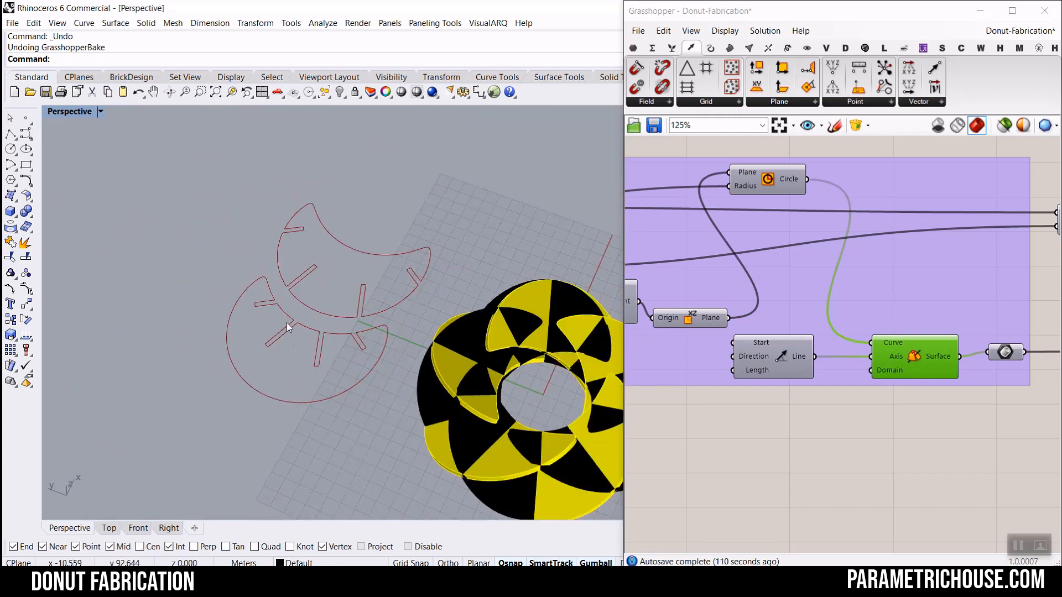
{"action": "scroll", "coordinate": [287, 334], "scroll_direction": "up", "scroll_amount": 2}
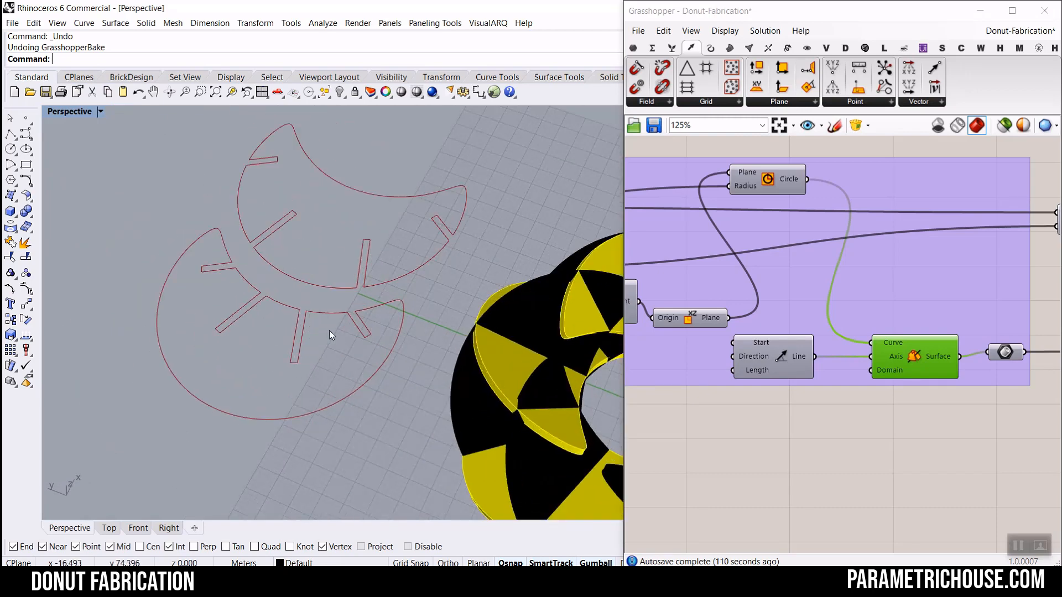
{"action": "scroll", "coordinate": [440, 356], "scroll_direction": "down", "scroll_amount": 5}
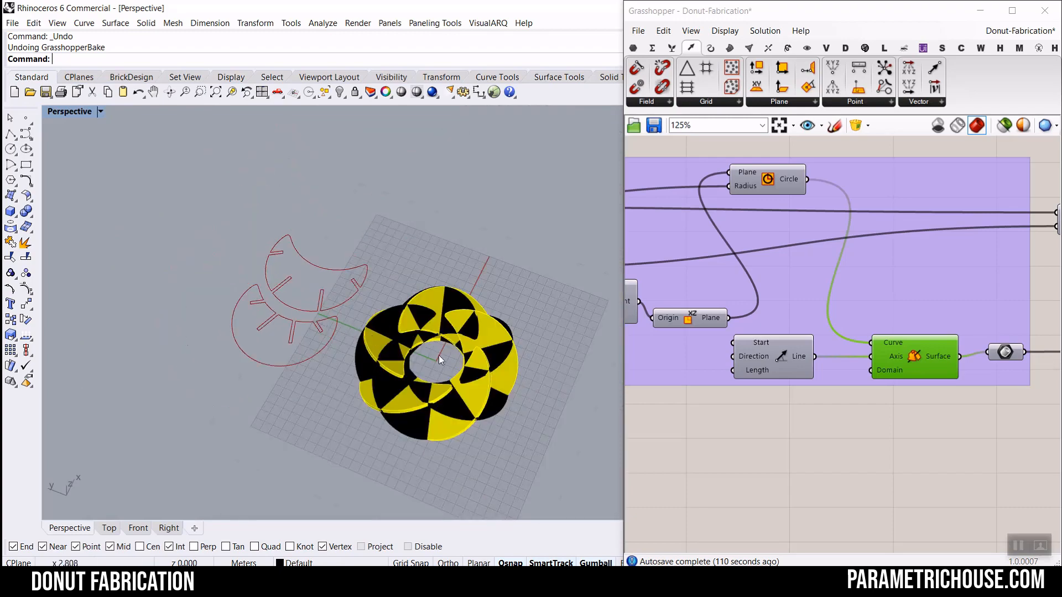
{"action": "scroll", "coordinate": [487, 357], "scroll_direction": "up", "scroll_amount": 5}
{"action": "right_click_drag", "start_coordinate": [488, 358], "coordinate": [486, 323]}
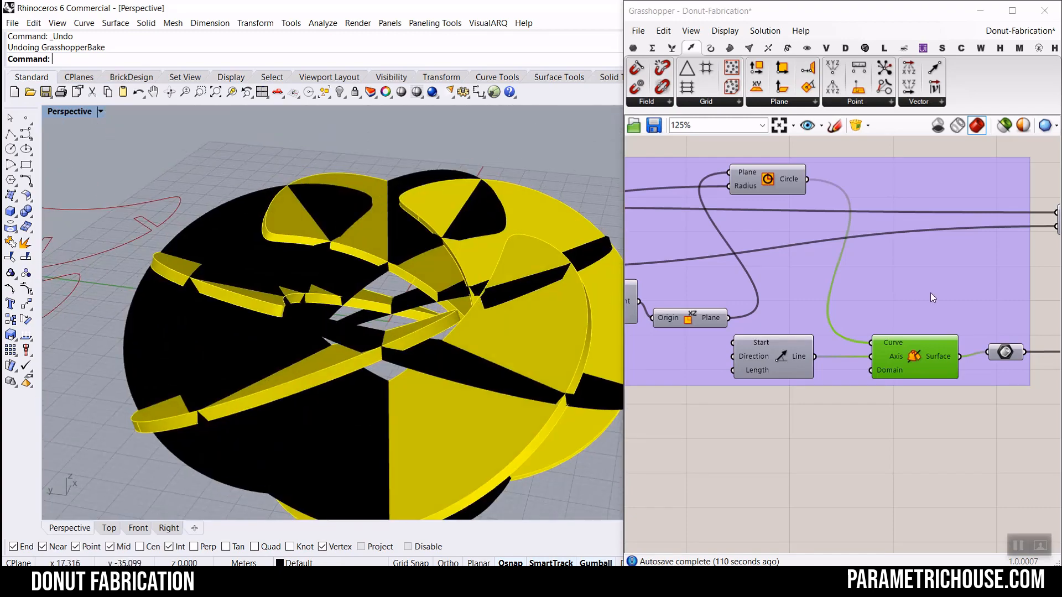
Set the Rotate slider to 45 and examine how the pieces of the donut model are arranged.
{"action": "scroll", "coordinate": [848, 287], "scroll_direction": "down", "scroll_amount": 5}
{"action": "right_click_drag", "start_coordinate": [924, 240], "coordinate": [797, 258]}
{"action": "scroll", "coordinate": [967, 241], "scroll_direction": "up", "scroll_amount": 5}
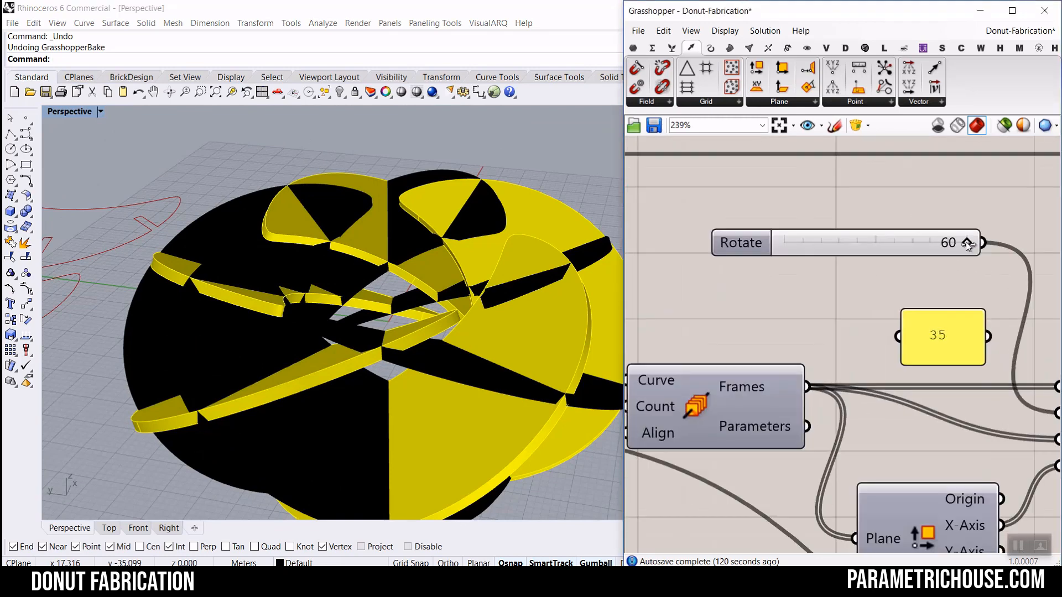
{"action": "left_click_drag", "start_coordinate": [965, 241], "coordinate": [921, 245]}
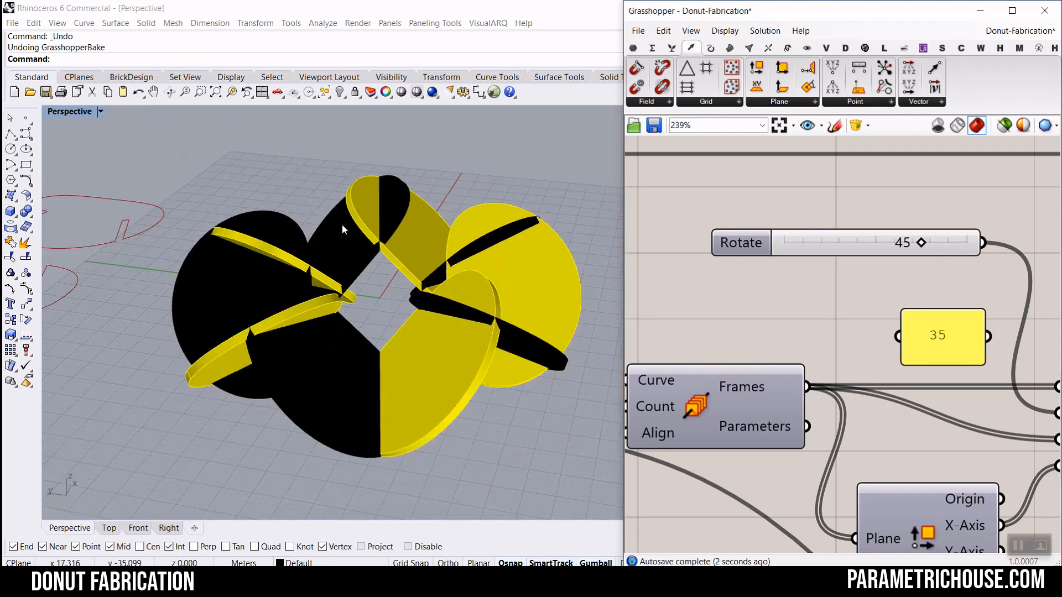
{"action": "right_click_drag", "start_coordinate": [342, 224], "coordinate": [389, 320]}
{"action": "scroll", "coordinate": [334, 291], "scroll_direction": "down", "scroll_amount": 4}
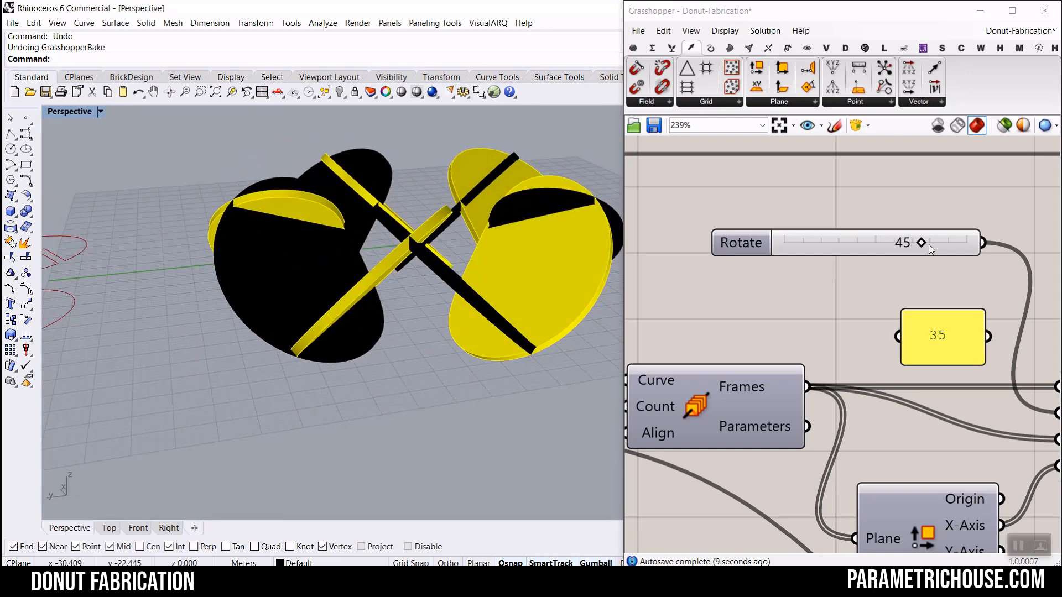
Raise the Rotate slider again to bring back the fully interlocked donut.
{"action": "left_click_drag", "start_coordinate": [929, 245], "coordinate": [974, 247]}
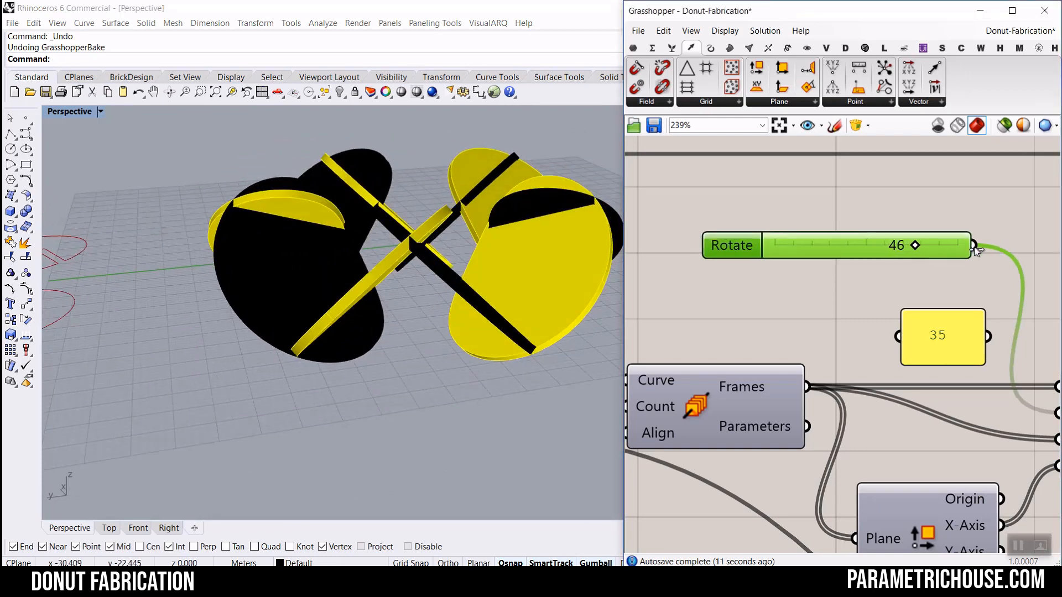
{"action": "scroll", "coordinate": [363, 243], "scroll_direction": "down", "scroll_amount": 4}
{"action": "right_click_drag", "start_coordinate": [364, 247], "coordinate": [343, 310]}
Turn off the preview of all components in the Donut-Fabrication definition.
{"action": "scroll", "coordinate": [756, 359], "scroll_direction": "down", "scroll_amount": 6}
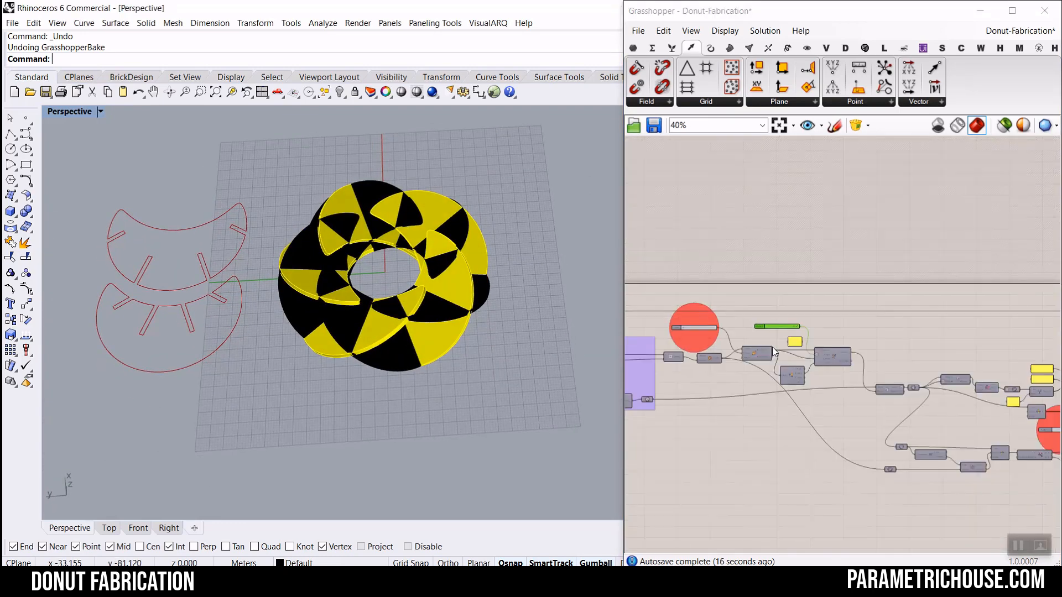
{"action": "scroll", "coordinate": [734, 334], "scroll_direction": "down", "scroll_amount": 6}
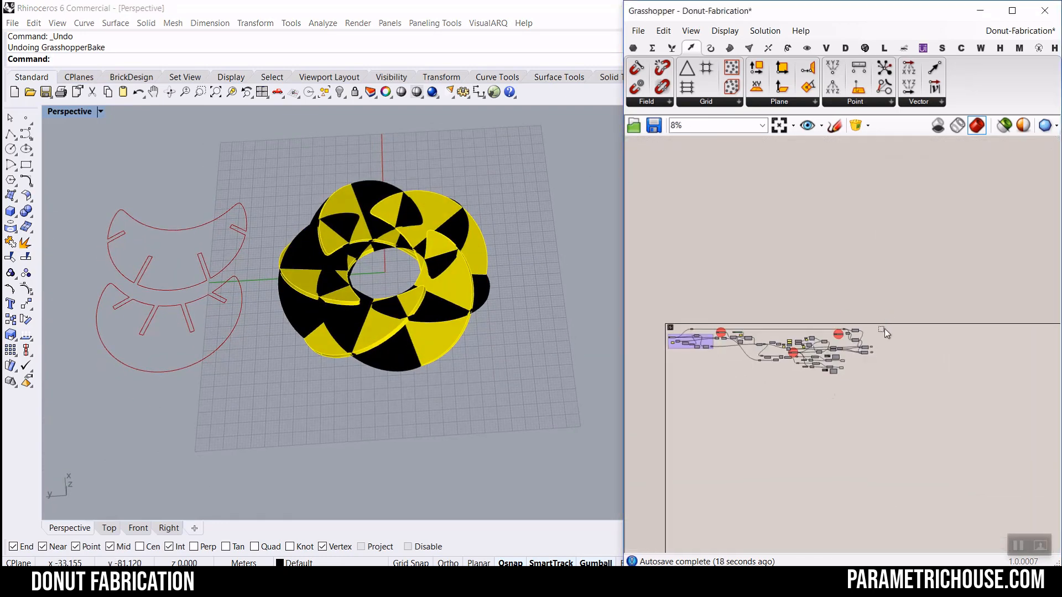
{"action": "left_click_drag", "start_coordinate": [888, 312], "coordinate": [722, 391]}
{"action": "right_click", "coordinate": [772, 229]}
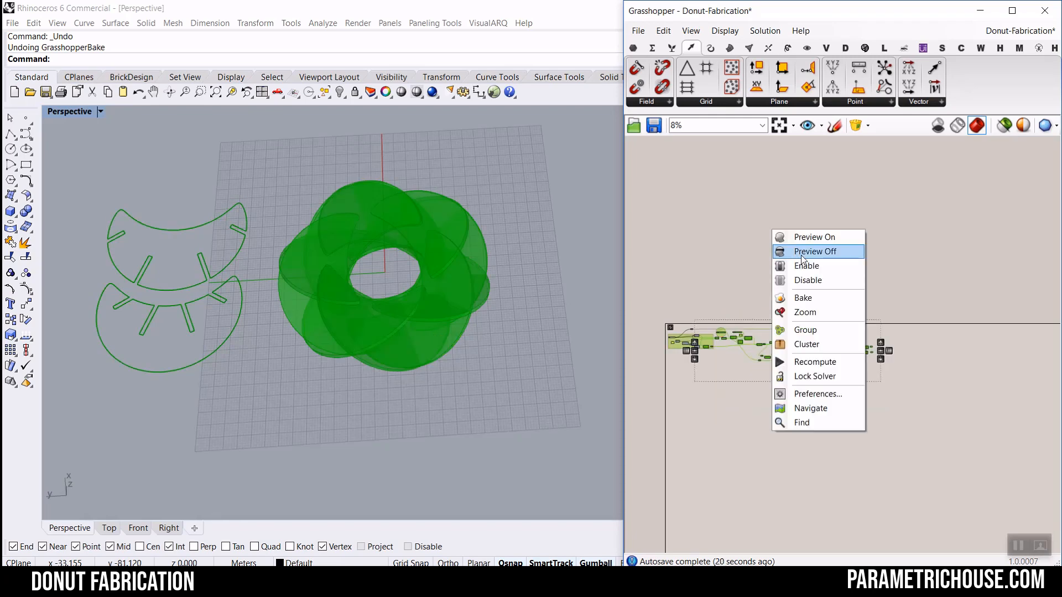
{"action": "left_click", "coordinate": [805, 252]}
Turn on the preview of only the Revolution component in the purple group.
{"action": "scroll", "coordinate": [729, 360], "scroll_direction": "up", "scroll_amount": 8}
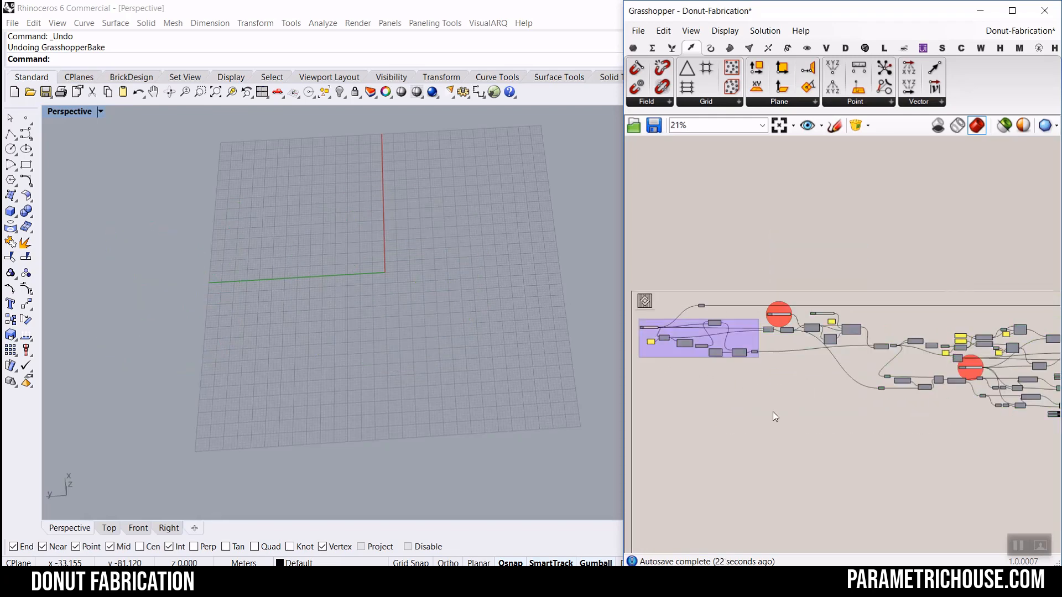
{"action": "scroll", "coordinate": [729, 350], "scroll_direction": "up", "scroll_amount": 5}
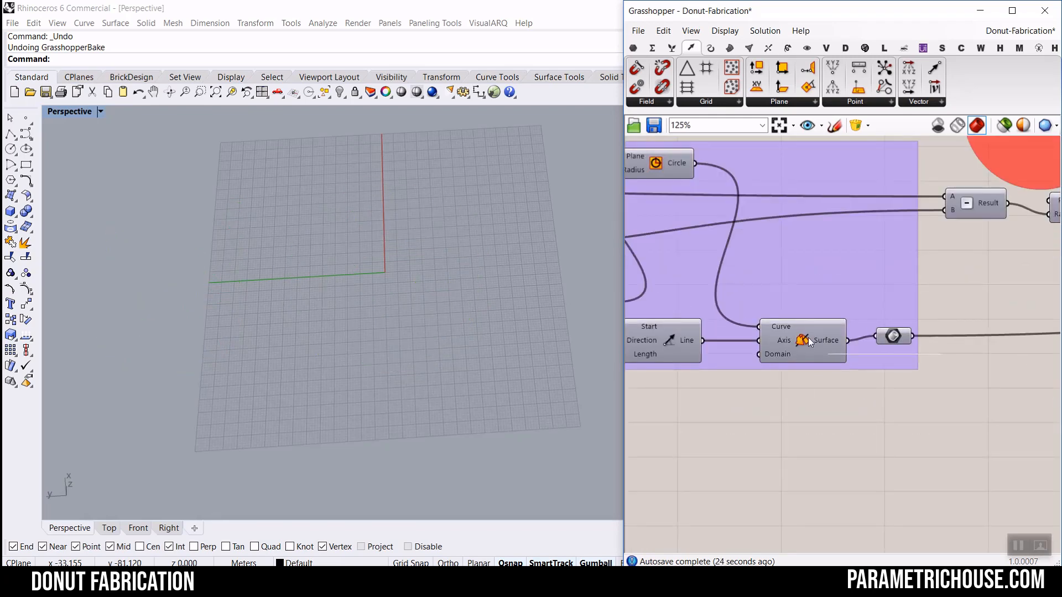
{"action": "right_click", "coordinate": [808, 340]}
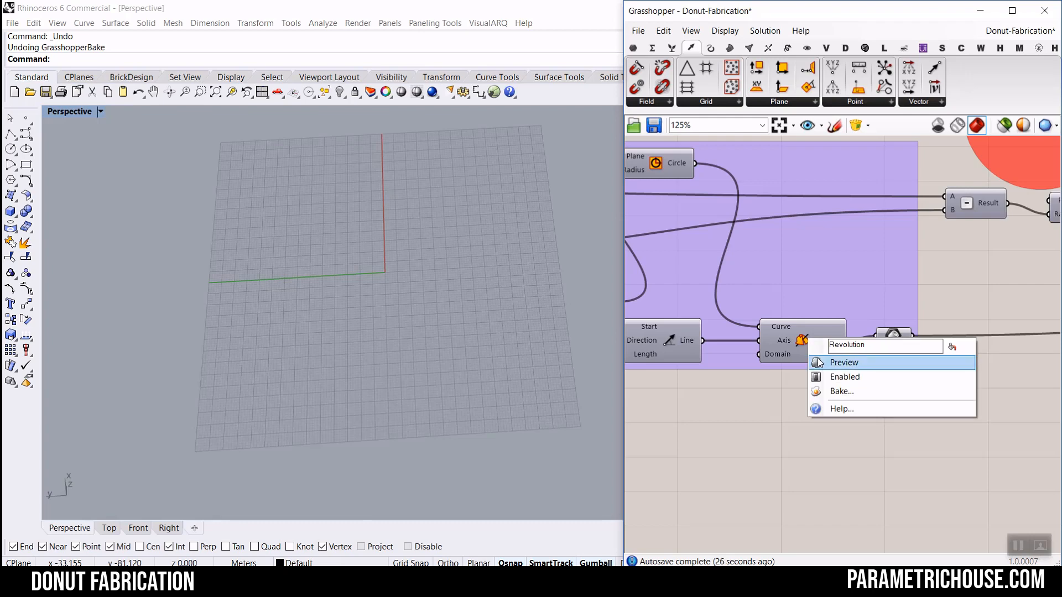
{"action": "left_click", "coordinate": [818, 363]}
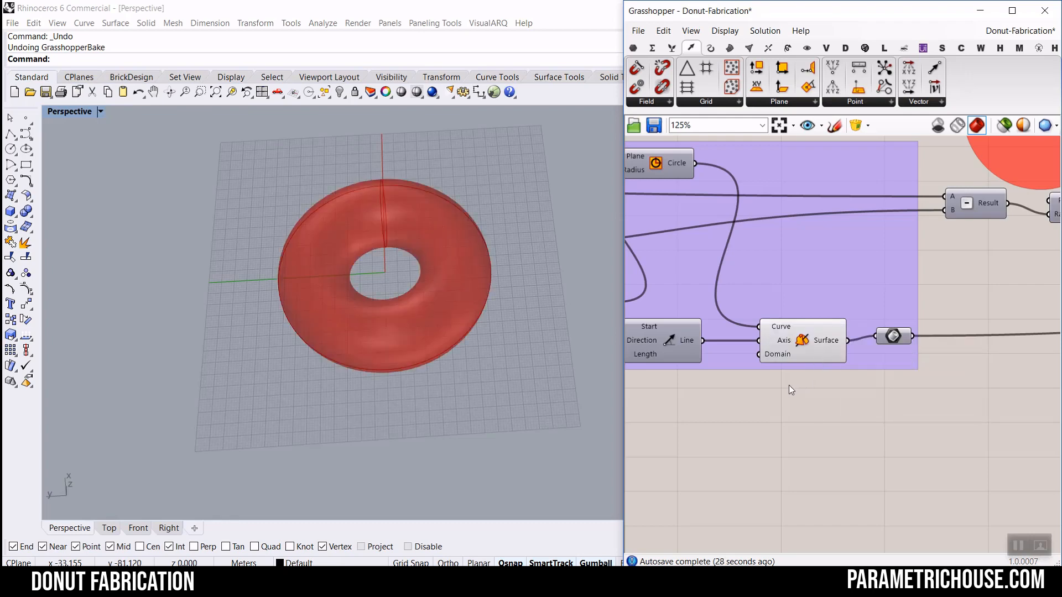
Examine the revolved torus surface and its circular section around the central hole.
{"action": "scroll", "coordinate": [516, 412], "scroll_direction": "down", "scroll_amount": 2}
{"action": "right_click_drag", "start_coordinate": [489, 389], "coordinate": [437, 241]}
{"action": "scroll", "coordinate": [436, 246], "scroll_direction": "up", "scroll_amount": 6}
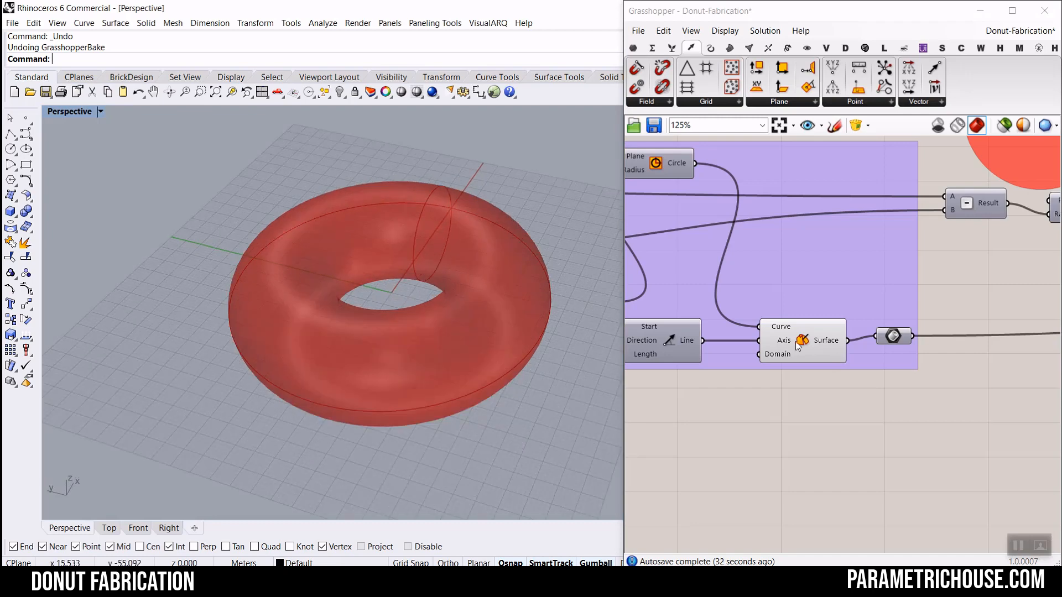
{"action": "left_click", "coordinate": [817, 342]}
{"action": "right_click_drag", "start_coordinate": [398, 388], "coordinate": [469, 393]}
{"action": "key", "text": "Escape"}
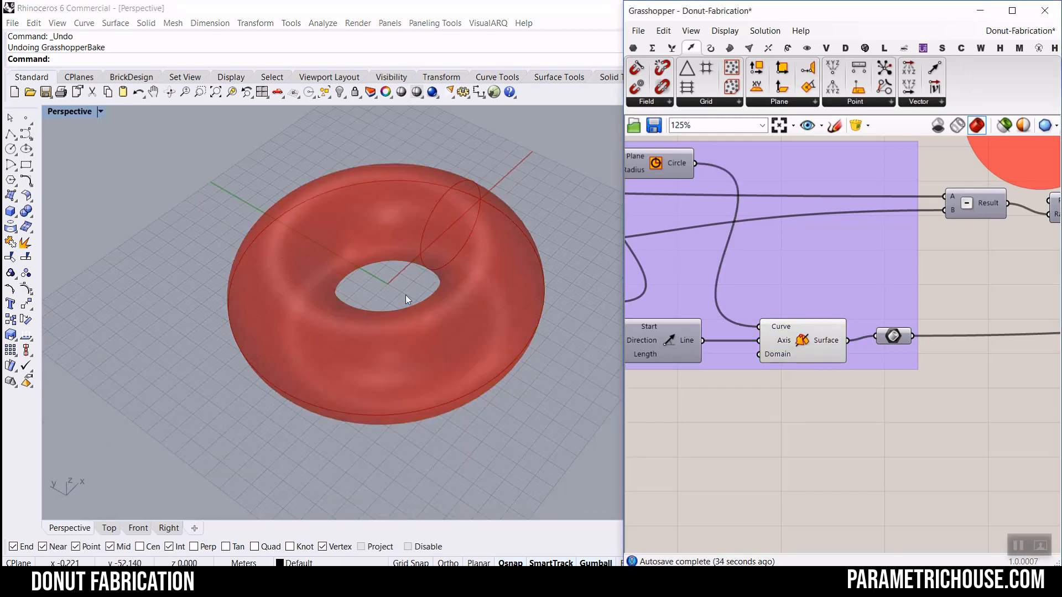
{"action": "scroll", "coordinate": [500, 170], "scroll_direction": "up", "scroll_amount": 6}
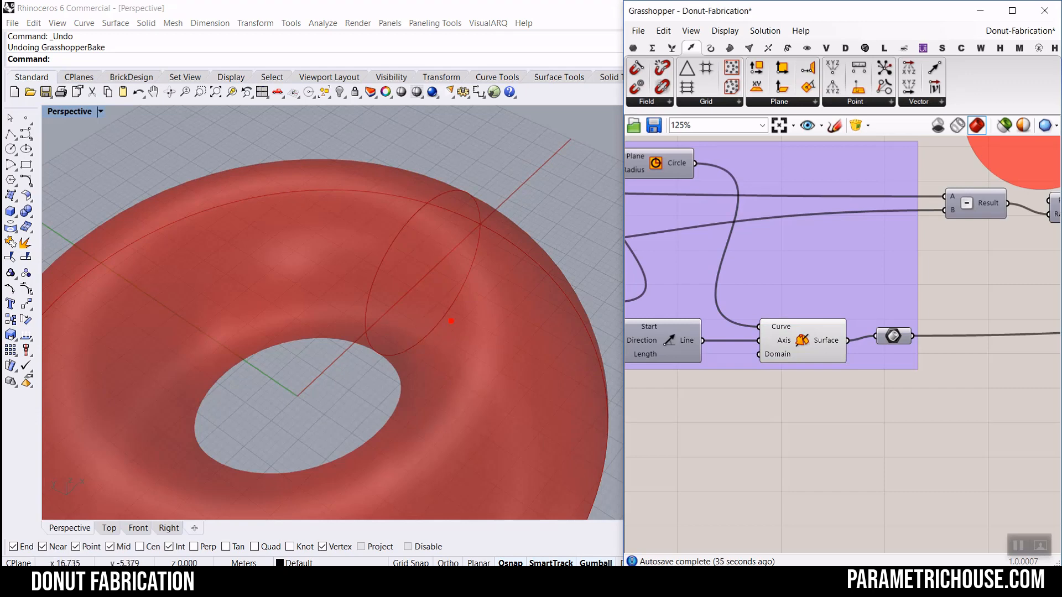
{"action": "mouse_move", "coordinate": [379, 347]}
{"action": "left_mouse_down"}
{"action": "mouse_move", "coordinate": [401, 221]}
{"action": "mouse_move", "coordinate": [473, 188]}
{"action": "mouse_move", "coordinate": [450, 318]}
{"action": "left_mouse_up"}
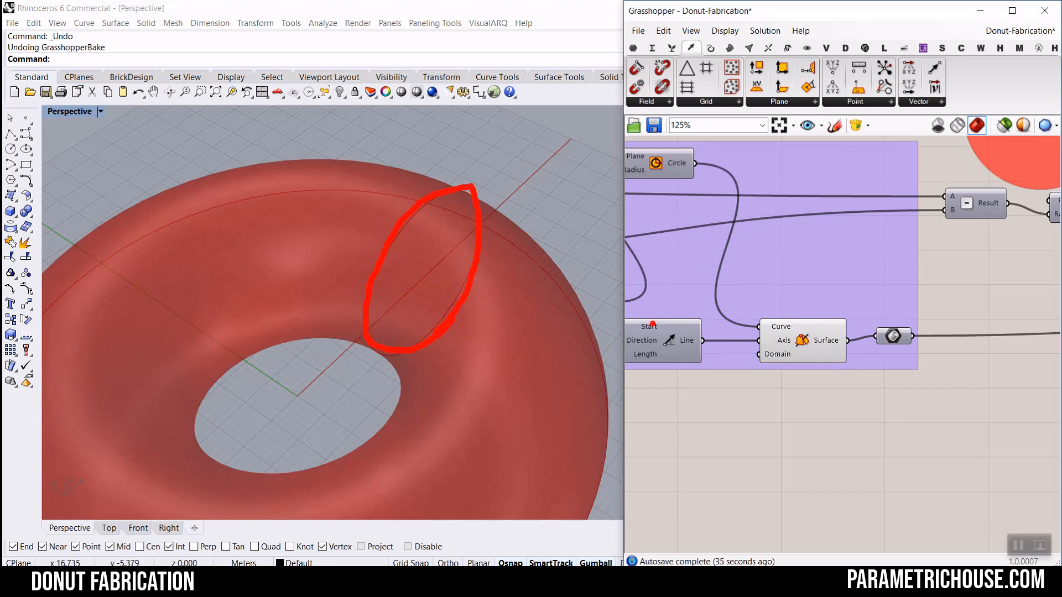
{"action": "mouse_move", "coordinate": [435, 275]}
{"action": "left_mouse_down"}
{"action": "mouse_move", "coordinate": [277, 254]}
{"action": "mouse_move", "coordinate": [85, 368]}
{"action": "mouse_move", "coordinate": [174, 535]}
{"action": "mouse_move", "coordinate": [424, 395]}
{"action": "left_mouse_up"}
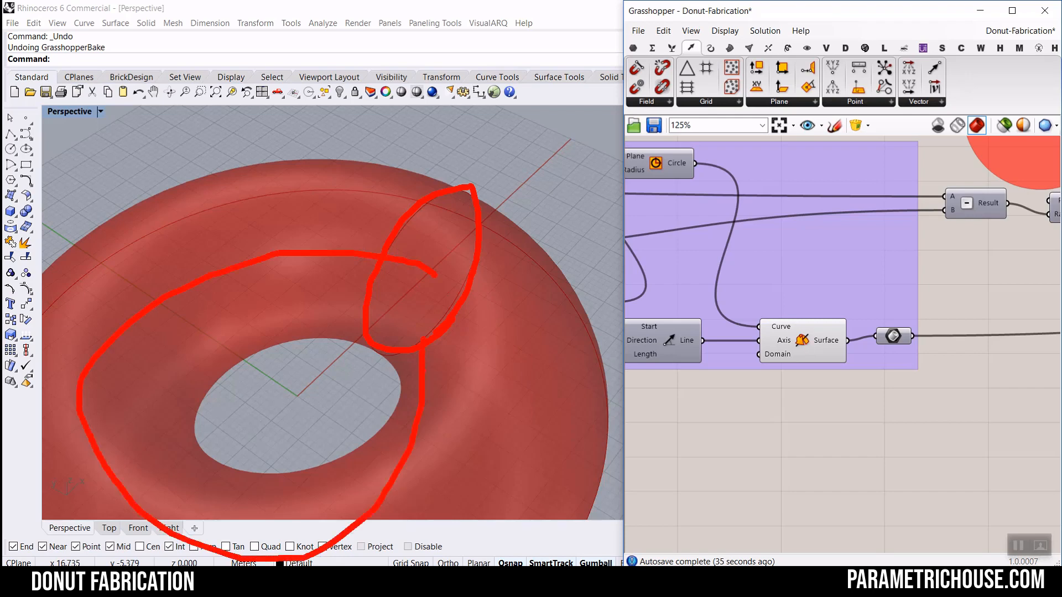
{"action": "key", "text": "ctrl+z"}
{"action": "mouse_move", "coordinate": [436, 273]}
{"action": "left_mouse_down"}
{"action": "mouse_move", "coordinate": [242, 262]}
{"action": "mouse_move", "coordinate": [265, 277]}
{"action": "left_mouse_up"}
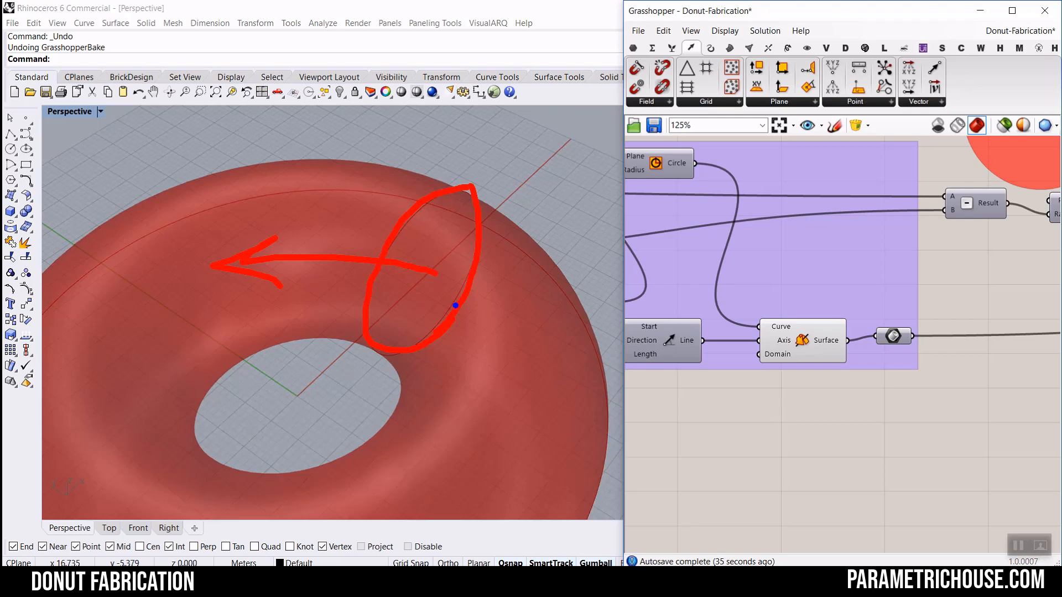
{"action": "left_click_drag", "start_coordinate": [435, 278], "coordinate": [365, 331]}
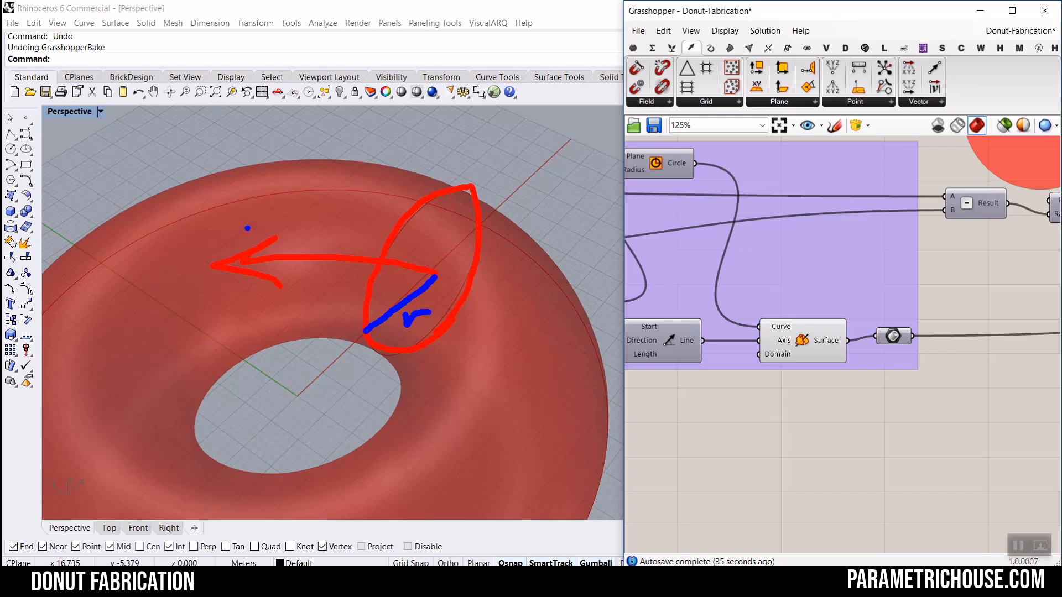
{"action": "left_click_drag", "start_coordinate": [365, 337], "coordinate": [279, 410]}
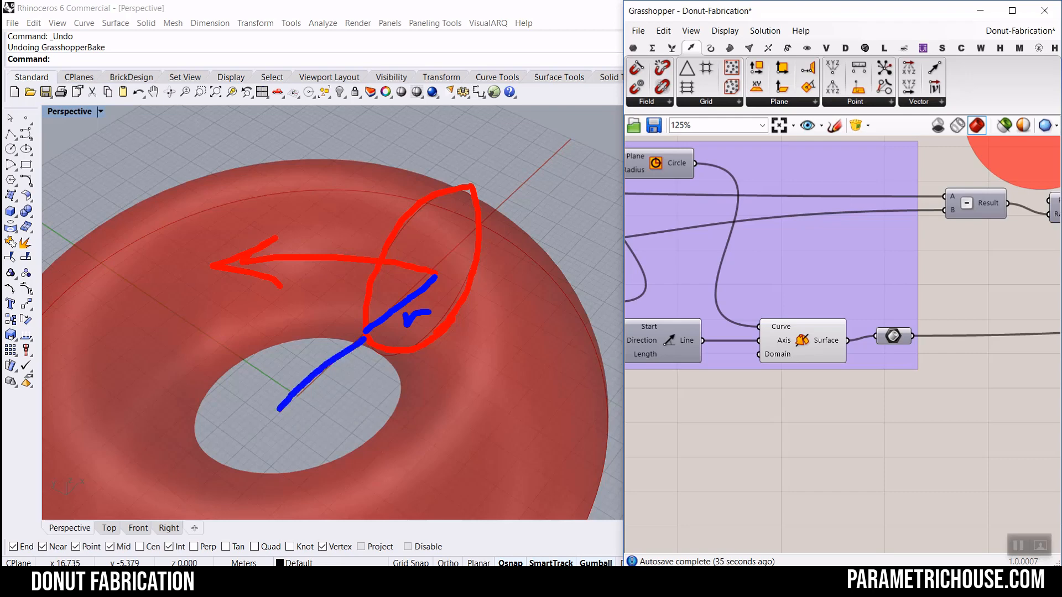
{"action": "left_click_drag", "start_coordinate": [341, 390], "coordinate": [367, 384]}
{"action": "left_click_drag", "start_coordinate": [285, 378], "coordinate": [308, 401]}
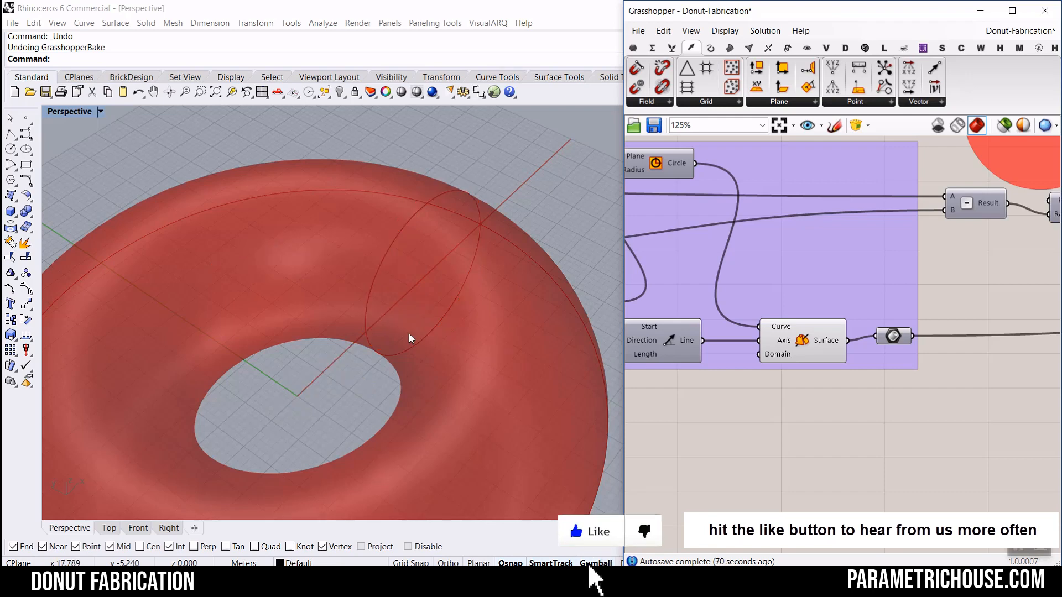
{"action": "scroll", "coordinate": [438, 256], "scroll_direction": "down", "scroll_amount": 5}
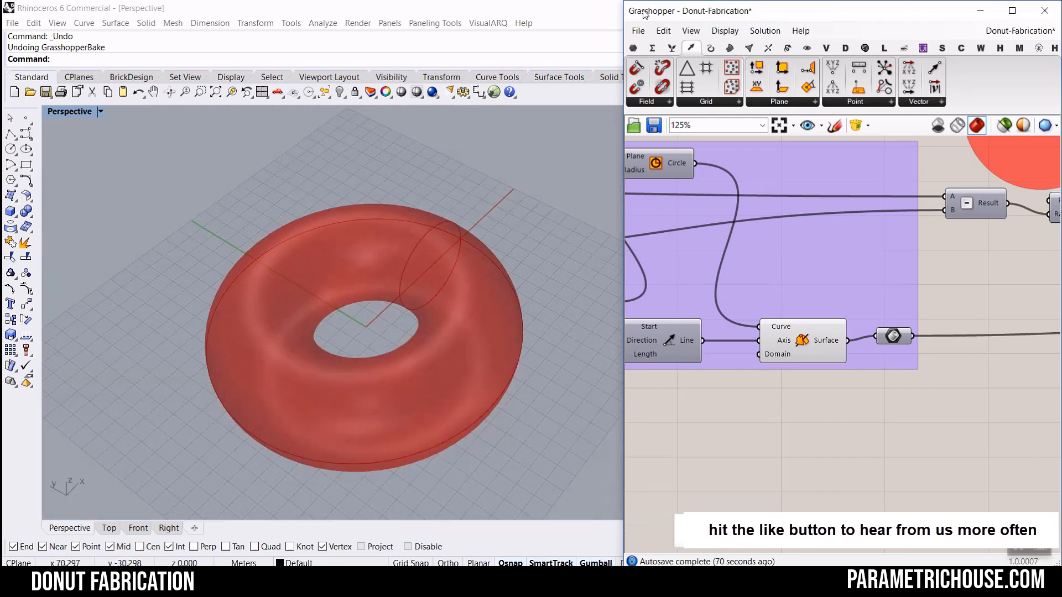
Start a new Grasshopper document and place a Circle component on the empty canvas.
{"action": "left_click", "coordinate": [638, 31]}
{"action": "left_click", "coordinate": [655, 44]}
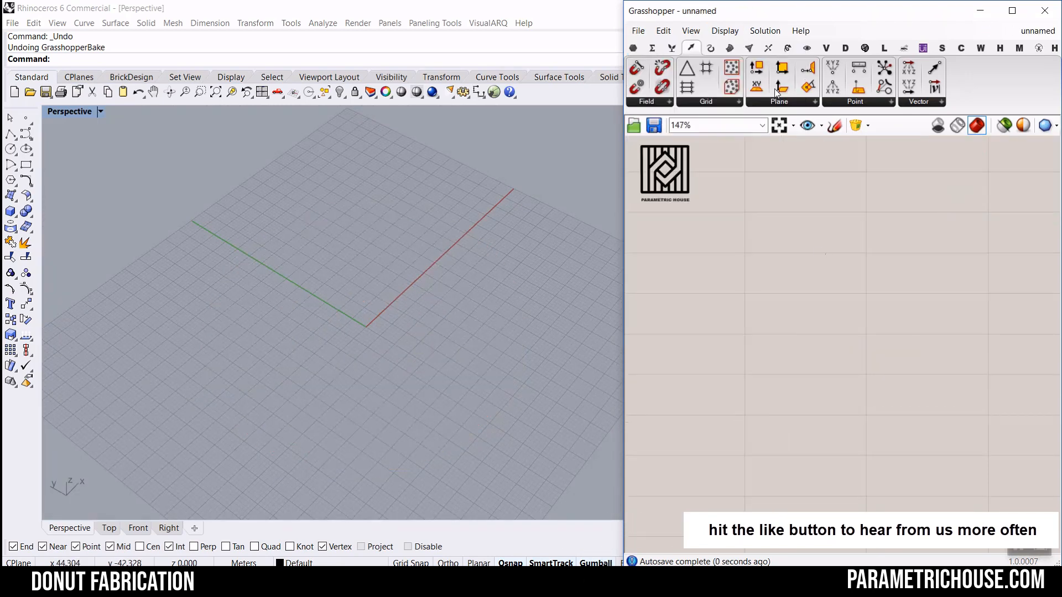
{"action": "right_click_drag", "start_coordinate": [399, 301], "coordinate": [406, 275]}
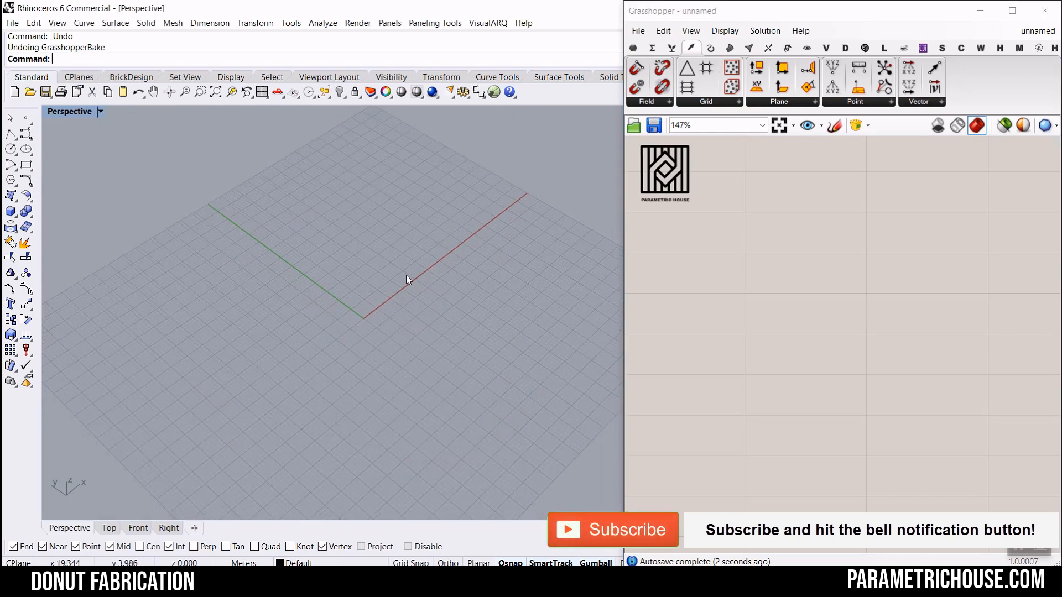
{"action": "mouse_move", "coordinate": [435, 272]}
{"action": "left_mouse_down"}
{"action": "mouse_move", "coordinate": [402, 299]}
{"action": "mouse_move", "coordinate": [438, 242]}
{"action": "mouse_move", "coordinate": [423, 269]}
{"action": "mouse_move", "coordinate": [300, 296]}
{"action": "mouse_move", "coordinate": [418, 310]}
{"action": "left_mouse_up"}
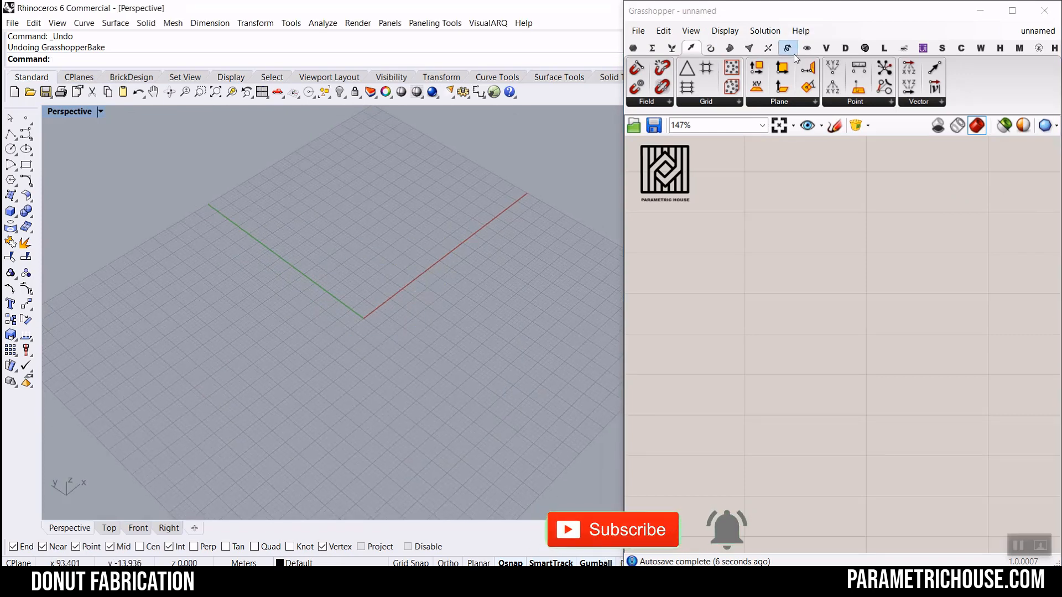
{"action": "left_click", "coordinate": [710, 48]}
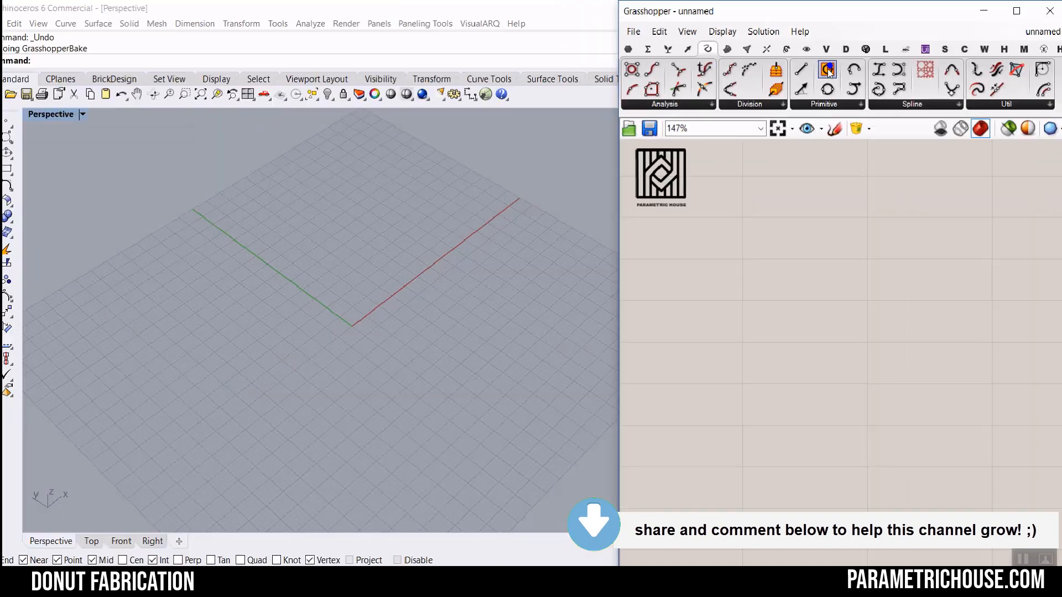
{"action": "left_click_drag", "start_coordinate": [829, 72], "coordinate": [847, 299]}
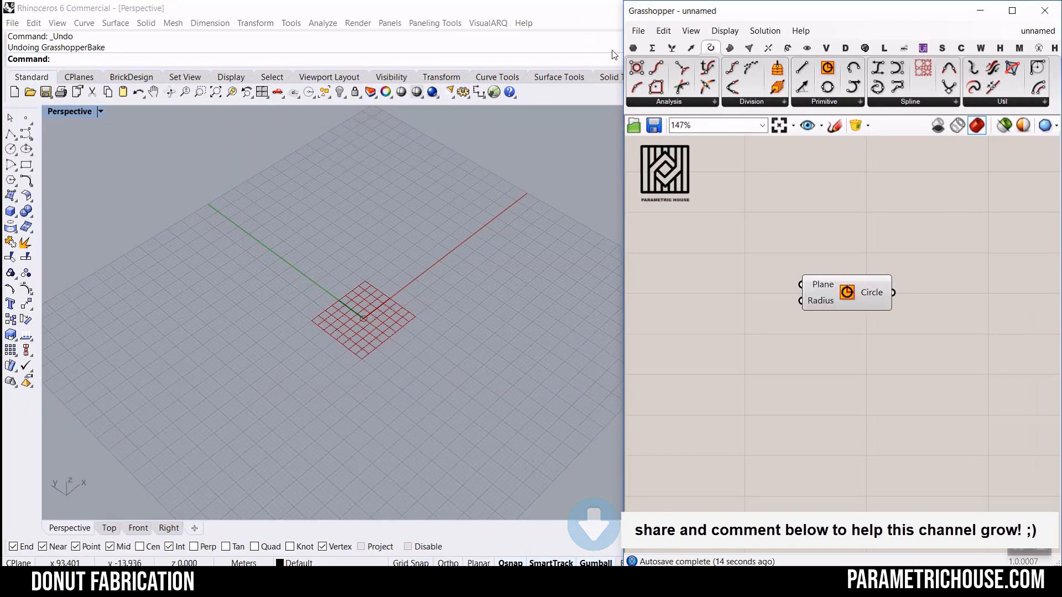
Add an XZ Plane component before the Circle and connect its output to the Circle's Plane input.
{"action": "left_click", "coordinate": [634, 48]}
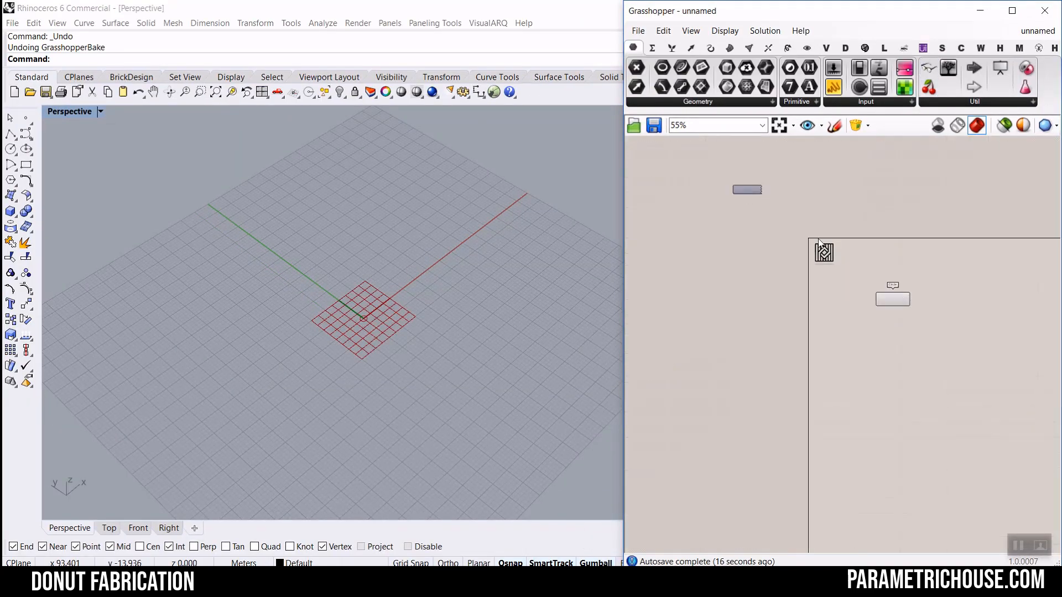
{"action": "scroll", "coordinate": [794, 304], "scroll_direction": "up", "scroll_amount": 3}
{"action": "left_click_drag", "start_coordinate": [794, 296], "coordinate": [982, 316]}
{"action": "scroll", "coordinate": [841, 289], "scroll_direction": "up", "scroll_amount": 2}
{"action": "double_click", "coordinate": [756, 278]}
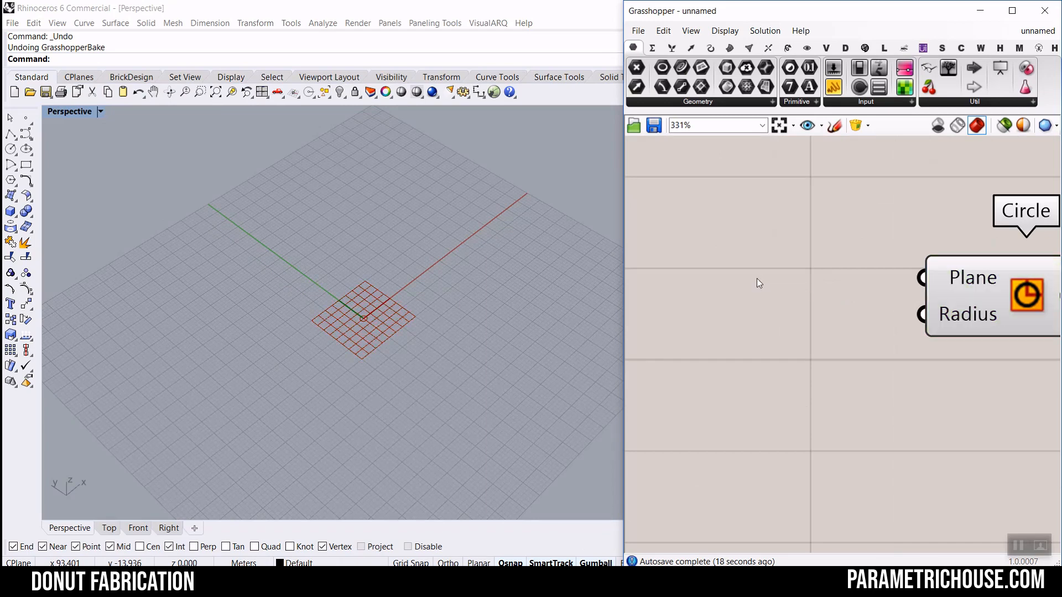
{"action": "type", "text": "xz"}
{"action": "left_click", "coordinate": [764, 265]}
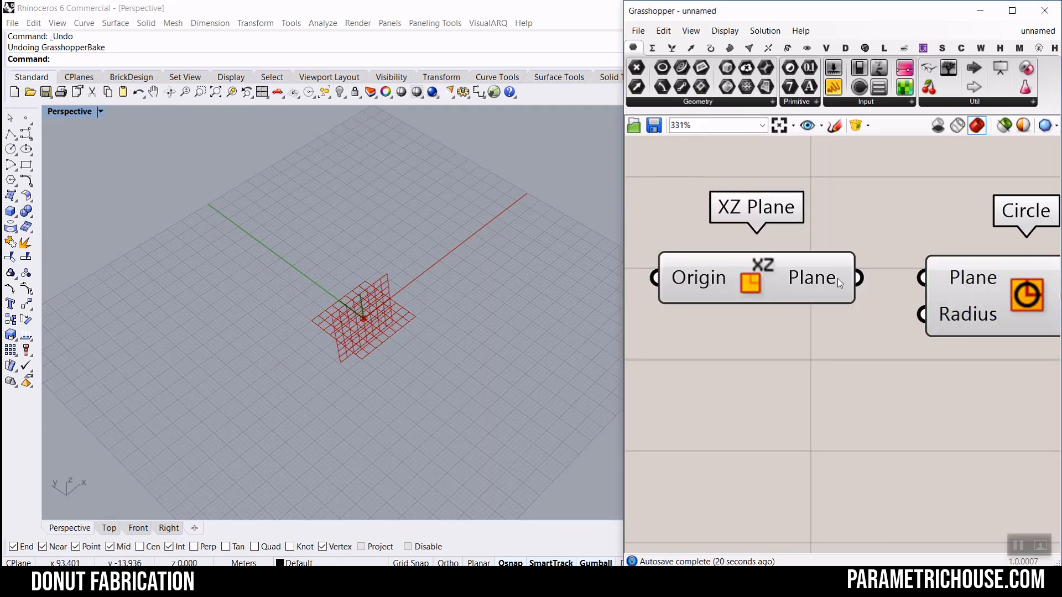
{"action": "left_click_drag", "start_coordinate": [855, 279], "coordinate": [927, 282]}
{"action": "mouse_move", "coordinate": [771, 283]}
{"action": "left_mouse_down"}
{"action": "mouse_move", "coordinate": [805, 277]}
{"action": "mouse_move", "coordinate": [778, 295]}
{"action": "left_mouse_up"}
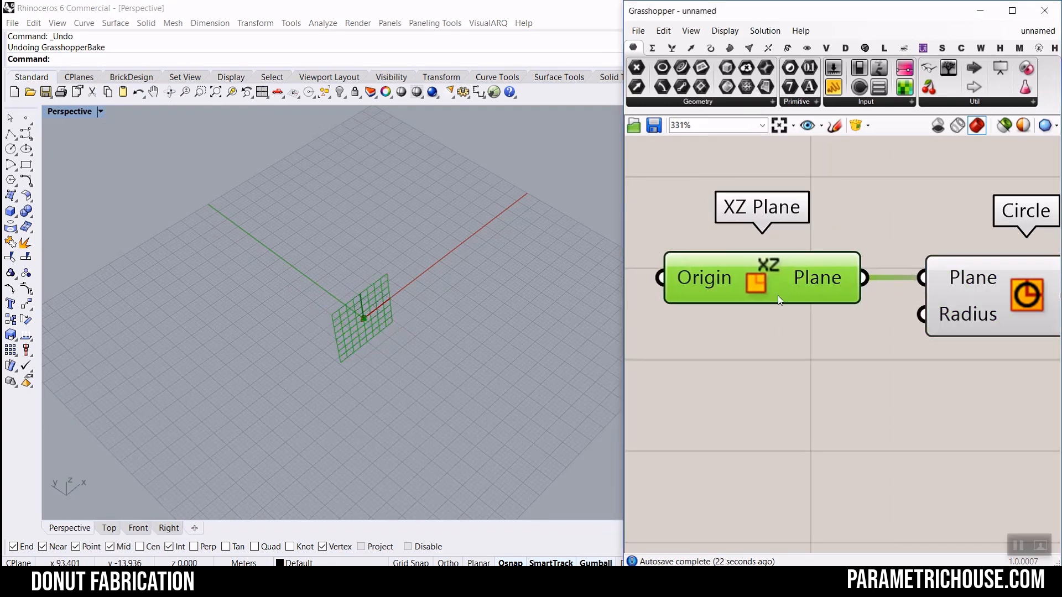
Add a number slider starting at 5.5, connect it to the Circle's Radius input, and set it to 10.1.
{"action": "scroll", "coordinate": [858, 264], "scroll_direction": "down", "scroll_amount": 4}
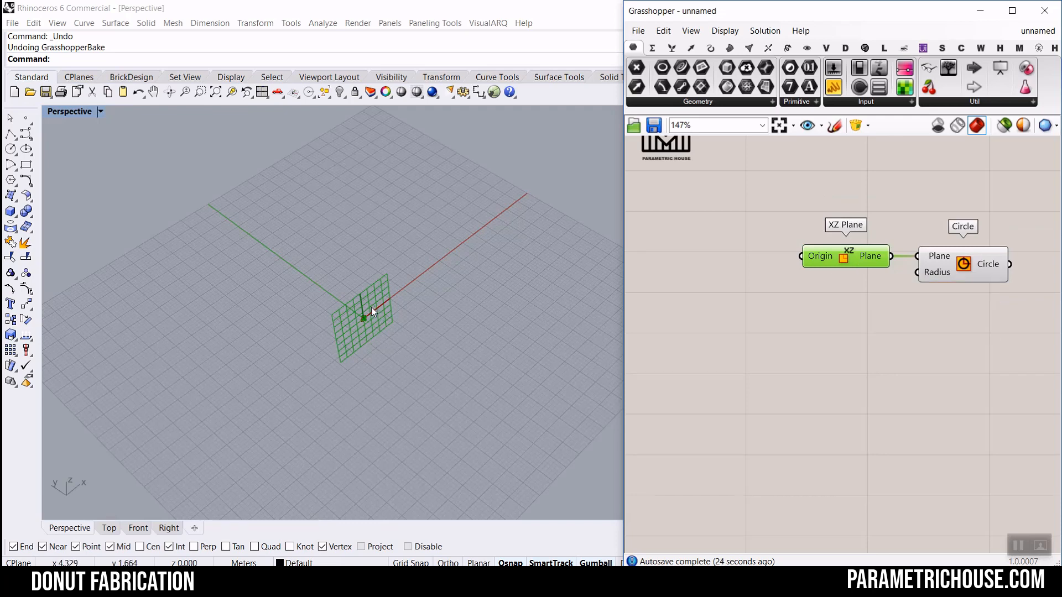
{"action": "scroll", "coordinate": [808, 287], "scroll_direction": "up", "scroll_amount": 2}
{"action": "double_click", "coordinate": [785, 312]}
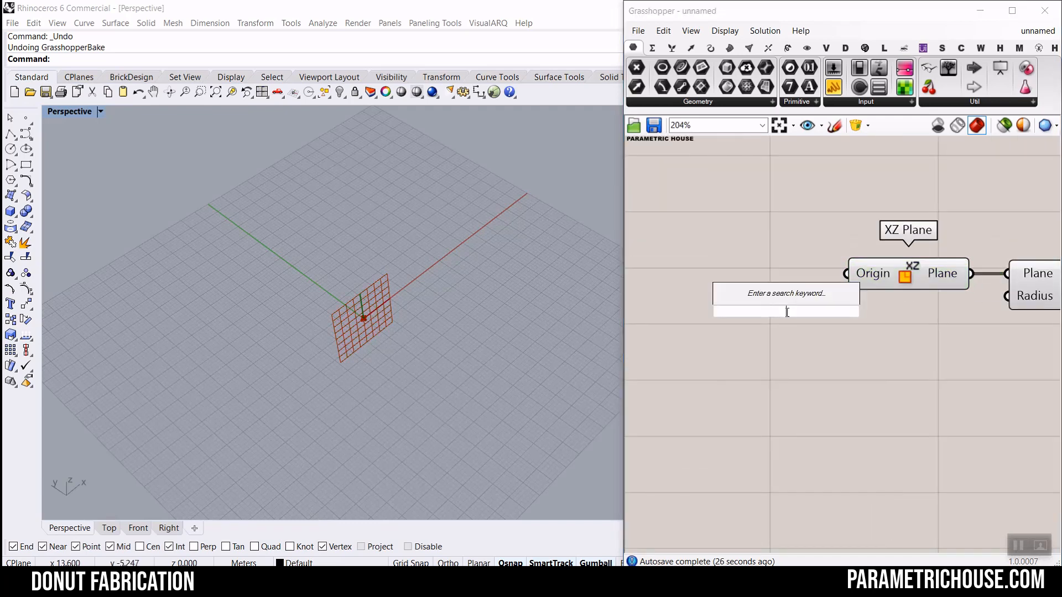
{"action": "type", "text": "5"}
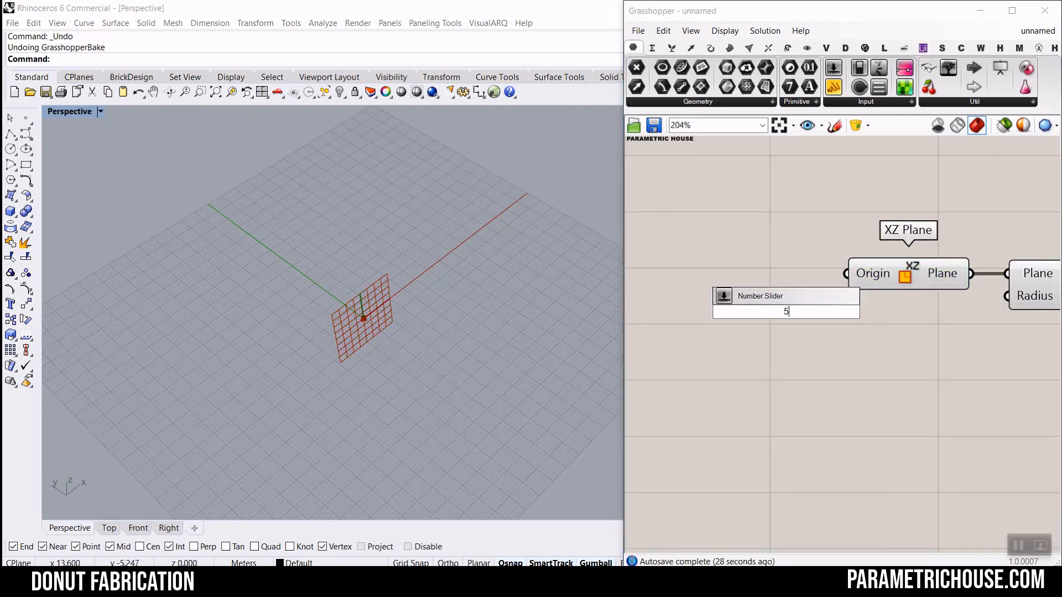
{"action": "type", "text": ".5.."}
{"action": "type", "text": "10"}
{"action": "key", "text": "Return"}
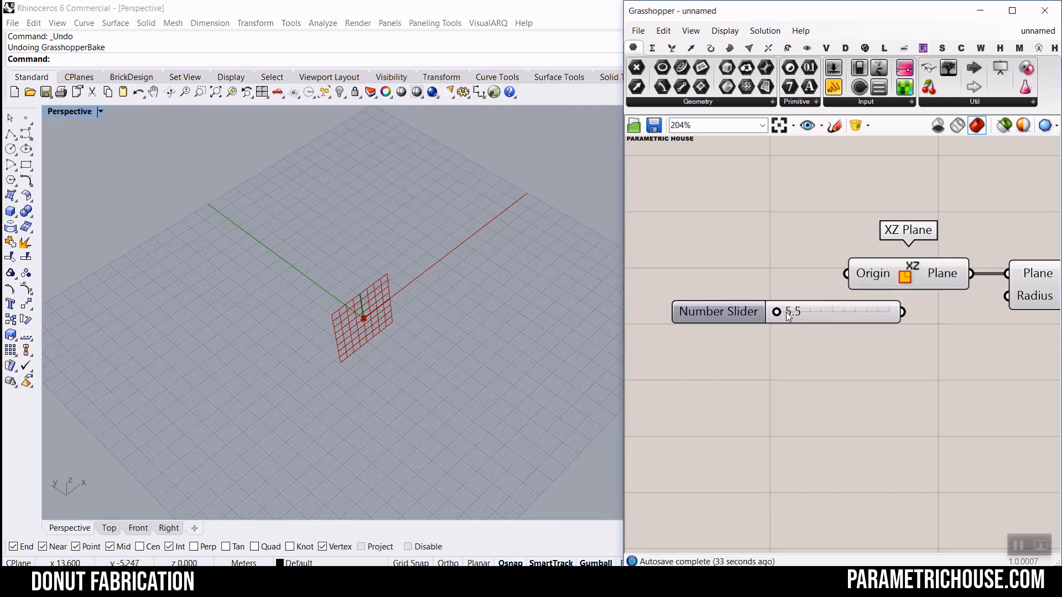
{"action": "left_click_drag", "start_coordinate": [902, 312], "coordinate": [1006, 296]}
{"action": "left_click_drag", "start_coordinate": [778, 312], "coordinate": [850, 313]}
Clear the slider's custom name so it takes the name of the connected Radius input.
{"action": "right_click", "coordinate": [744, 311]}
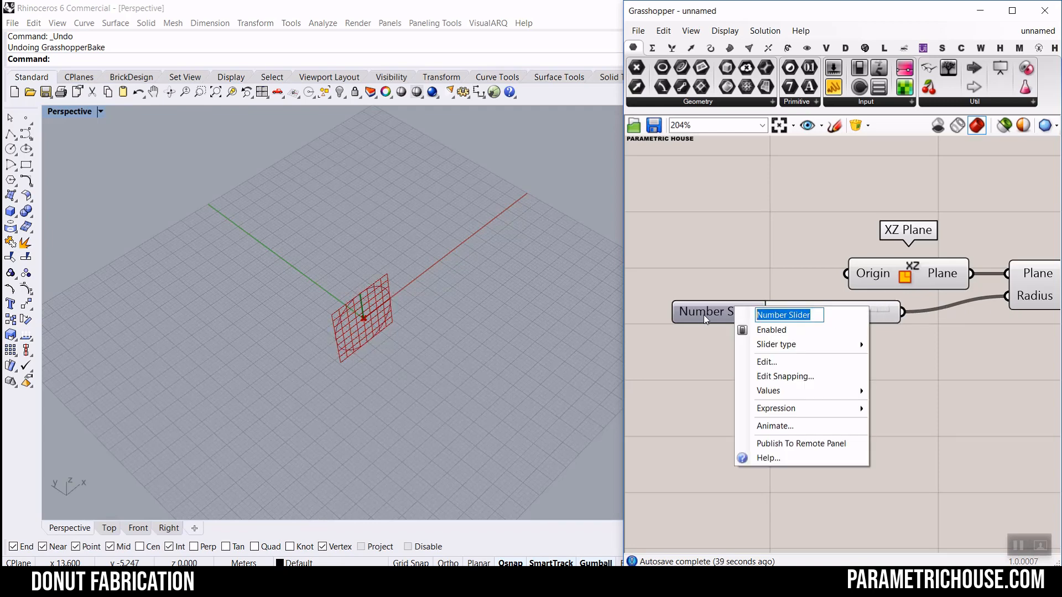
{"action": "type", "text": "Radius"}
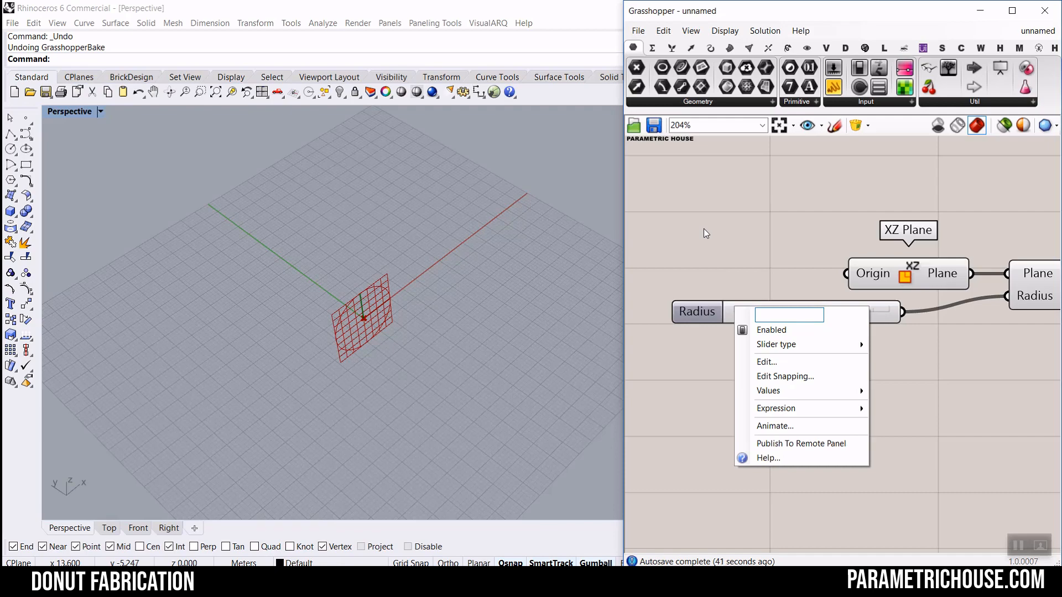
{"action": "left_click", "coordinate": [706, 228]}
Move the Radius slider, XZ Plane and Circle components together along the canvas to free space before them.
{"action": "scroll", "coordinate": [719, 271], "scroll_direction": "down", "scroll_amount": 3}
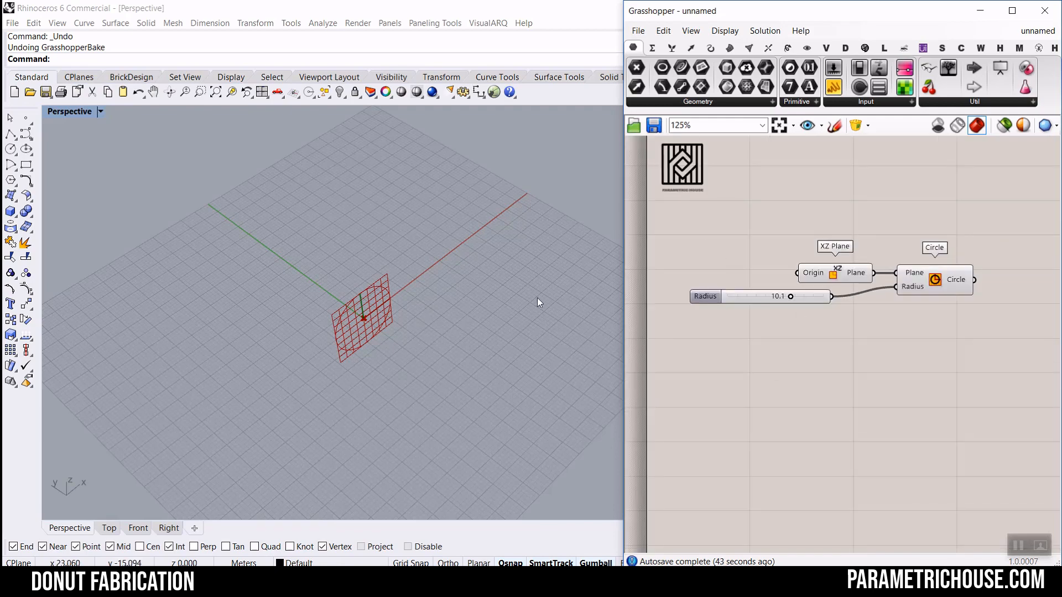
{"action": "scroll", "coordinate": [368, 326], "scroll_direction": "up", "scroll_amount": 2}
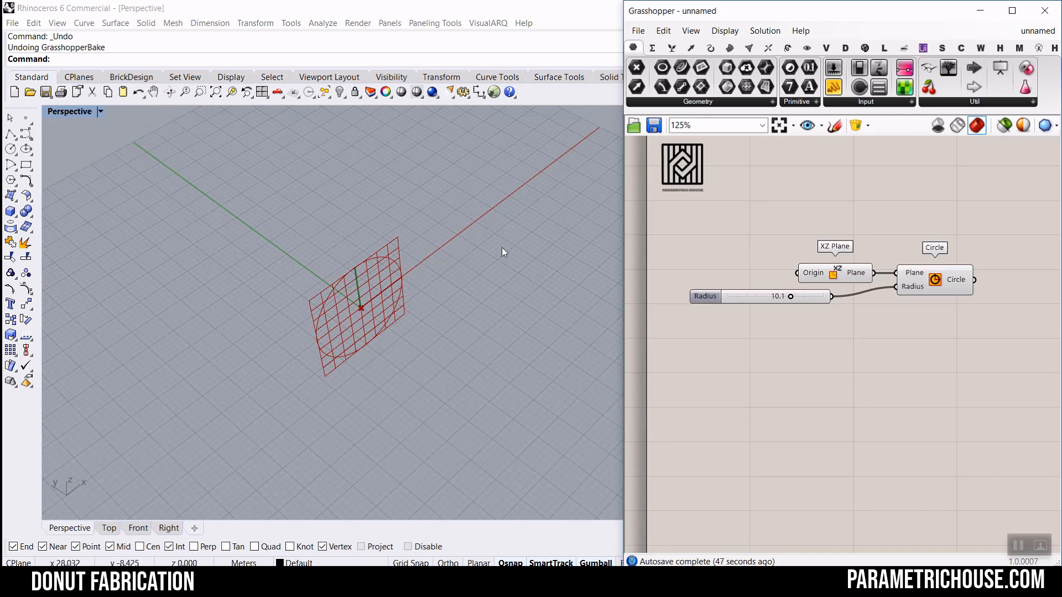
{"action": "scroll", "coordinate": [831, 277], "scroll_direction": "up", "scroll_amount": 3}
{"action": "left_click", "coordinate": [831, 276]}
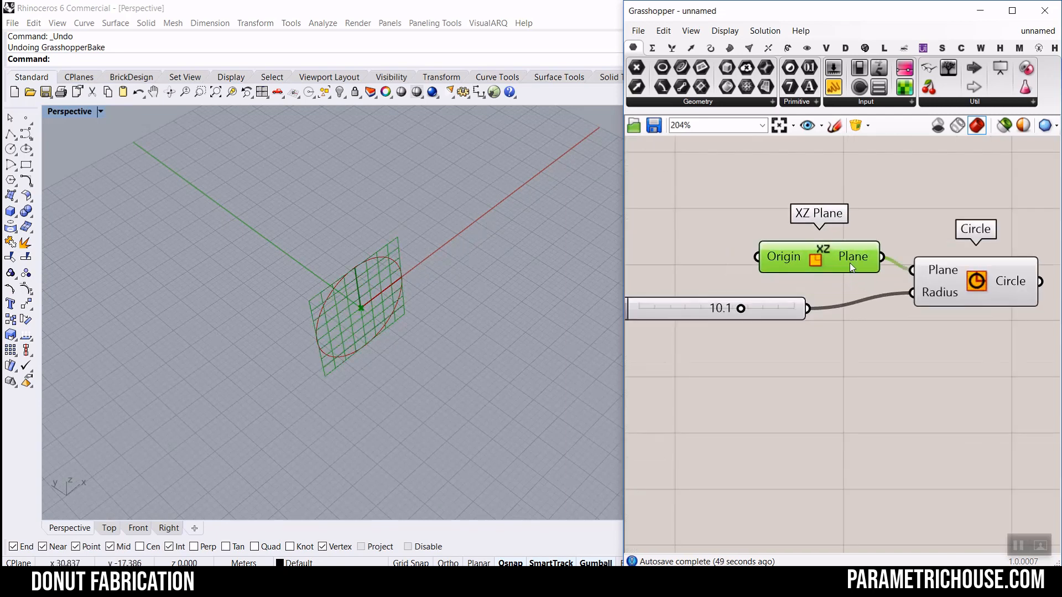
{"action": "scroll", "coordinate": [779, 271], "scroll_direction": "down", "scroll_amount": 3}
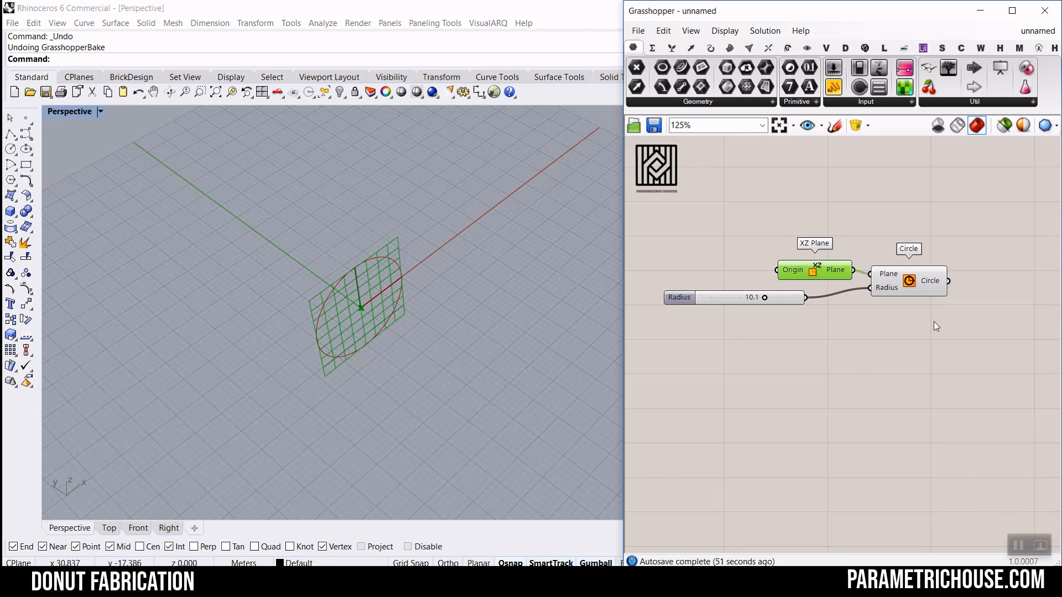
{"action": "left_click_drag", "start_coordinate": [934, 323], "coordinate": [922, 272]}
{"action": "left_click", "coordinate": [885, 216]}
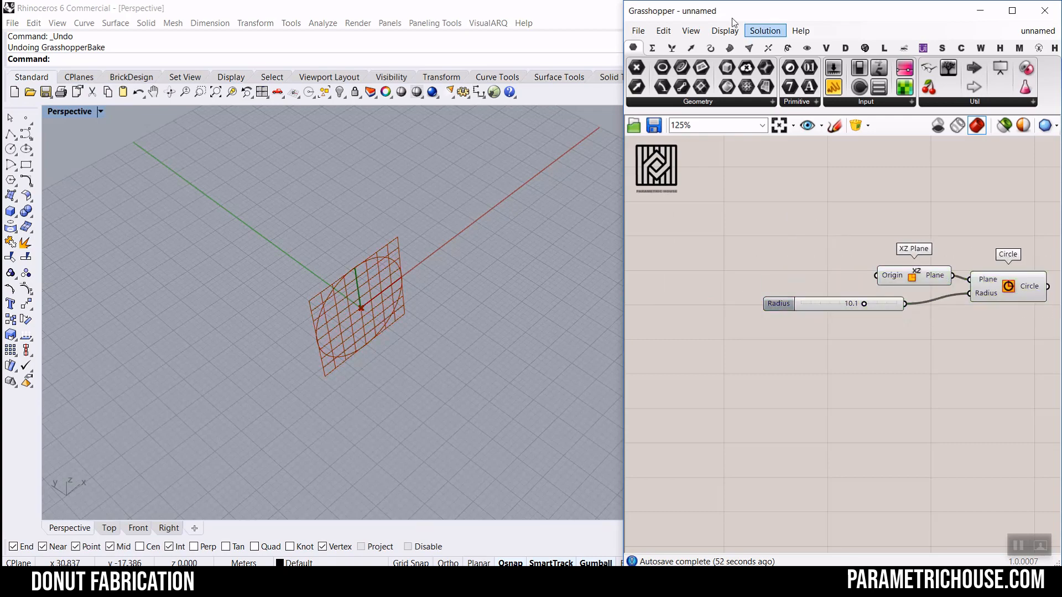
Place a Construct Point component on the canvas below the Radius slider.
{"action": "left_click", "coordinate": [699, 48]}
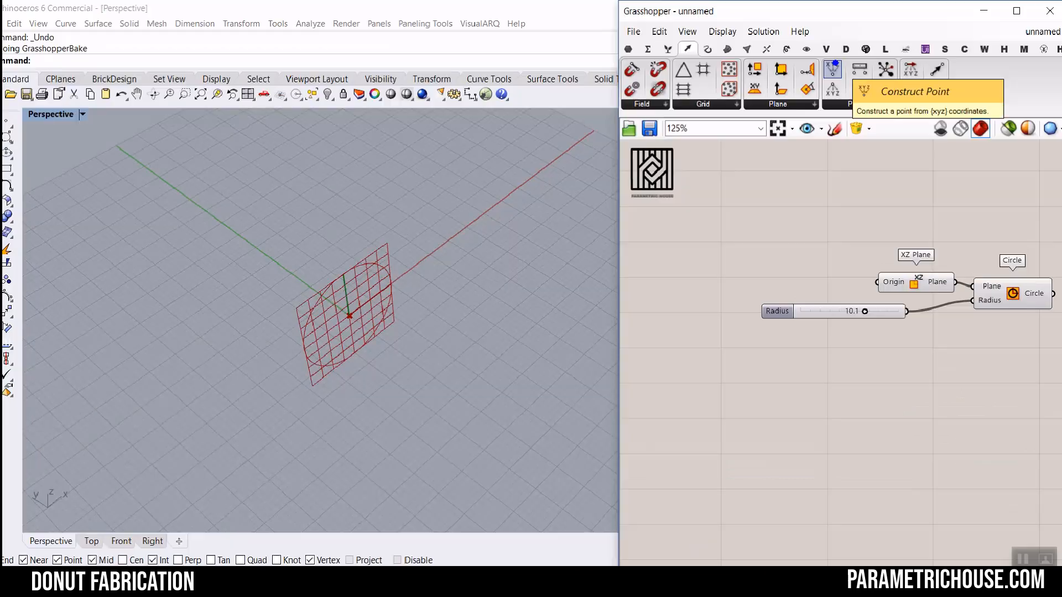
{"action": "left_click", "coordinate": [832, 80]}
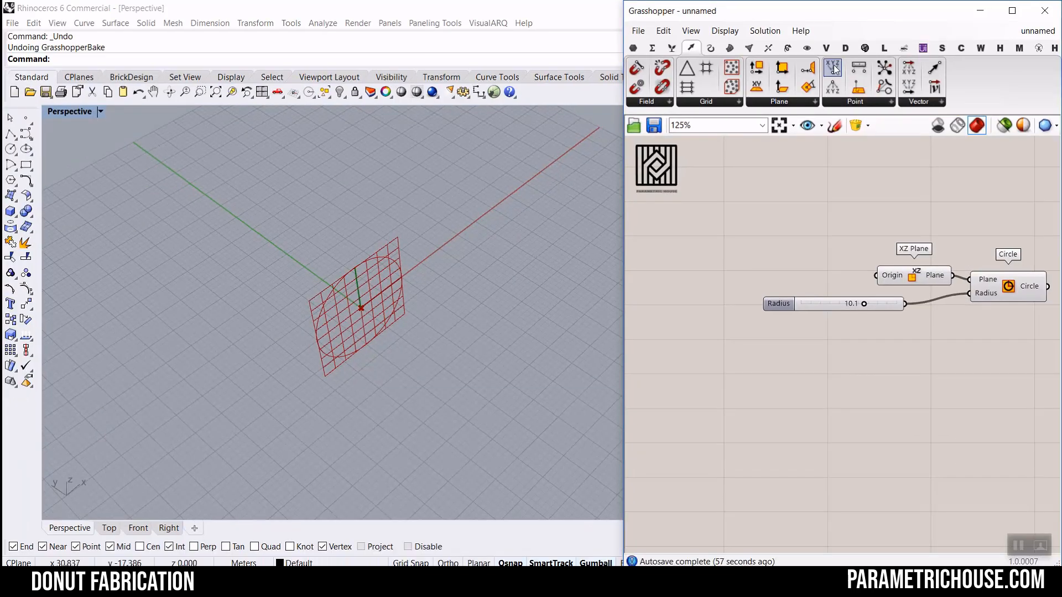
{"action": "left_click", "coordinate": [898, 391]}
Move the XZ Plane component beside Construct Point and connect the Point output to its Origin input.
{"action": "right_click_drag", "start_coordinate": [971, 326], "coordinate": [844, 311]}
{"action": "left_click_drag", "start_coordinate": [889, 225], "coordinate": [972, 287]}
{"action": "left_click", "coordinate": [943, 299]}
{"action": "left_click_drag", "start_coordinate": [907, 267], "coordinate": [886, 366]}
{"action": "left_click", "coordinate": [821, 393]}
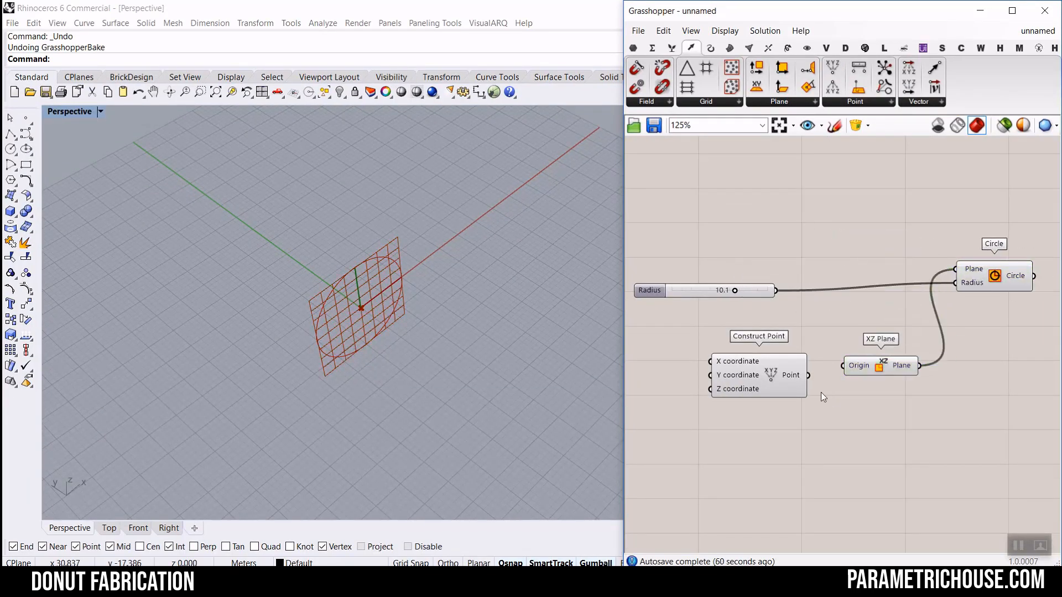
{"action": "scroll", "coordinate": [805, 370], "scroll_direction": "up", "scroll_amount": 3}
{"action": "left_click_drag", "start_coordinate": [810, 379], "coordinate": [865, 364]}
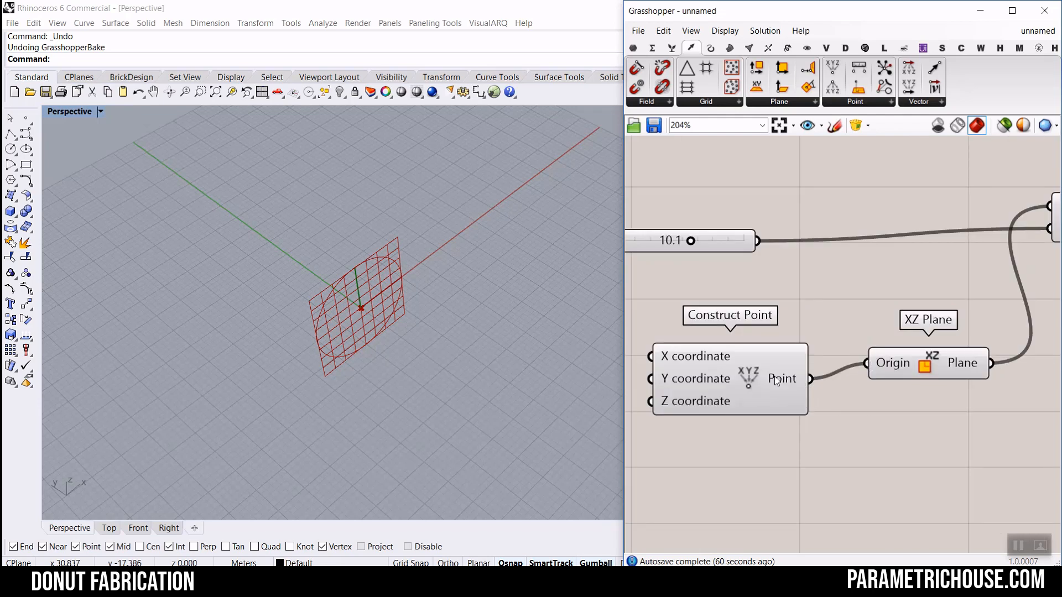
Add a Multiplication component and connect the circle's radius slider to its A input.
{"action": "scroll", "coordinate": [881, 397], "scroll_direction": "down", "scroll_amount": 2}
{"action": "left_click_drag", "start_coordinate": [858, 279], "coordinate": [739, 263]}
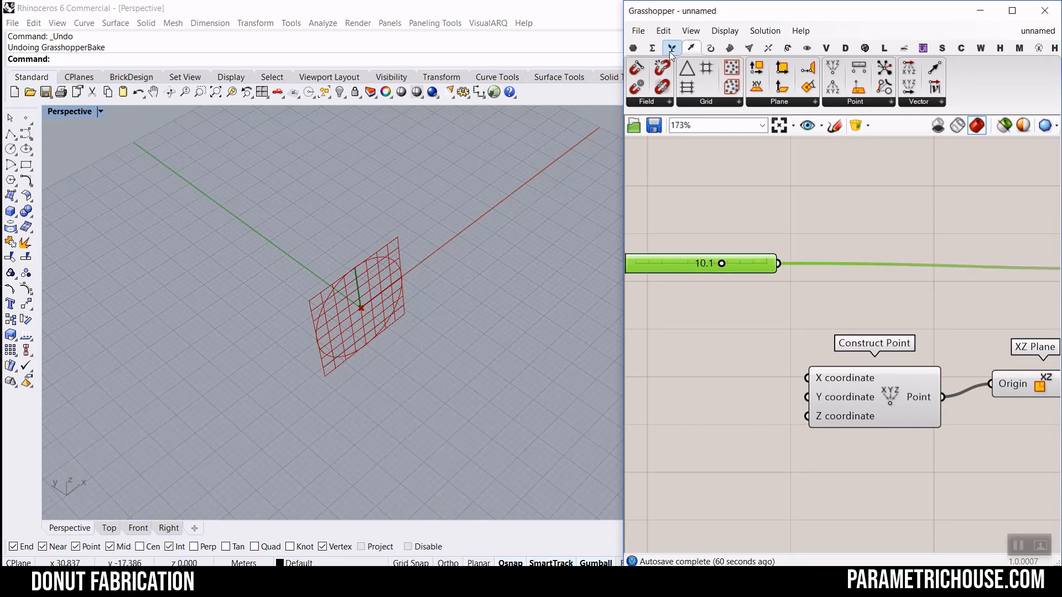
{"action": "left_click", "coordinate": [652, 48]}
{"action": "left_click_drag", "start_coordinate": [780, 70], "coordinate": [857, 317]}
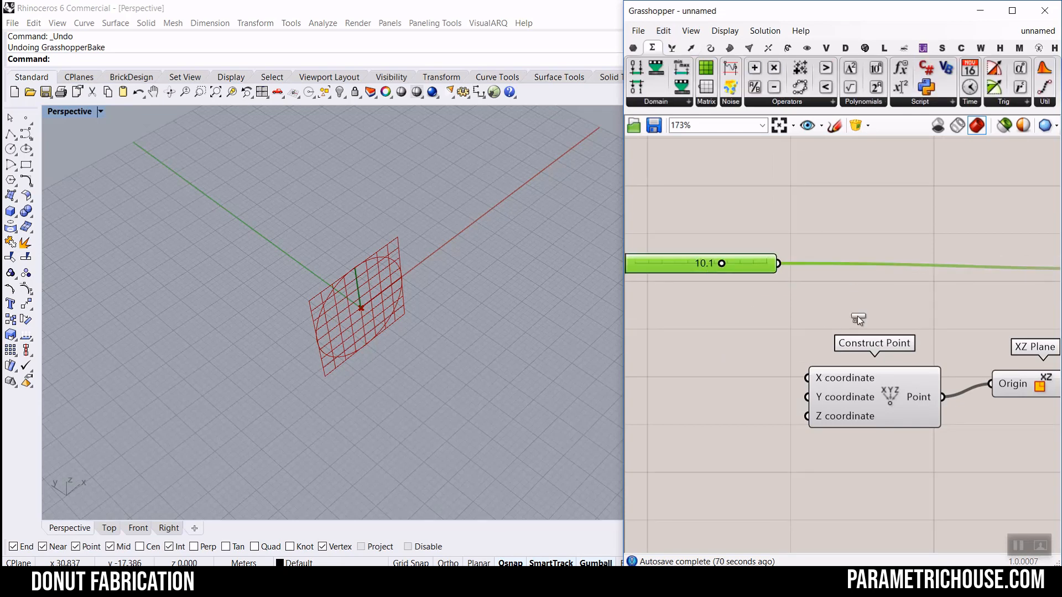
{"action": "left_click_drag", "start_coordinate": [778, 264], "coordinate": [822, 314]}
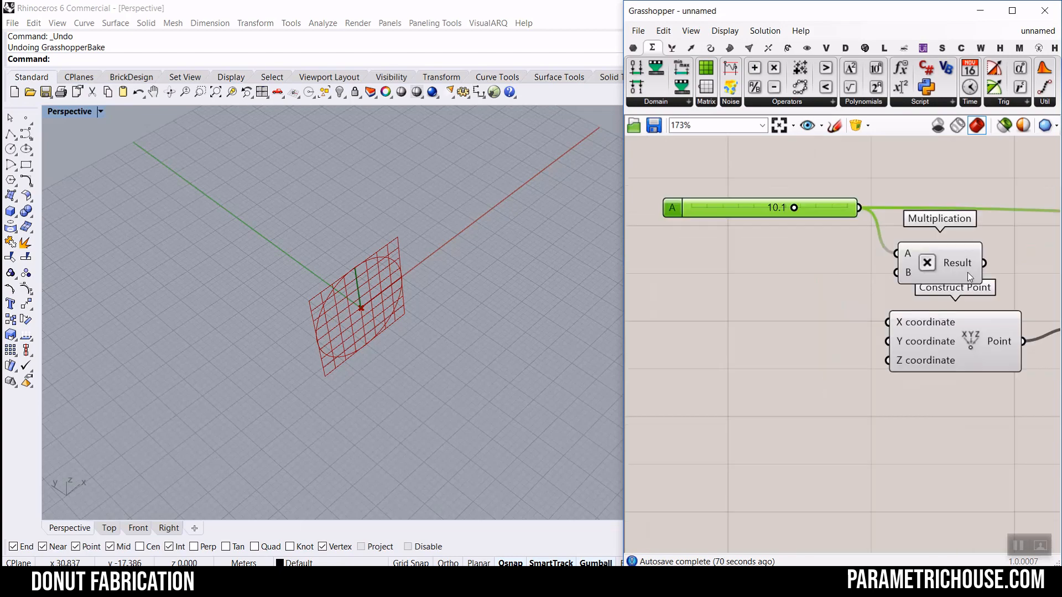
Move the Multiplication component ahead of Construct Point and connect its Result to the X coordinate input.
{"action": "scroll", "coordinate": [968, 272], "scroll_direction": "down", "scroll_amount": 2}
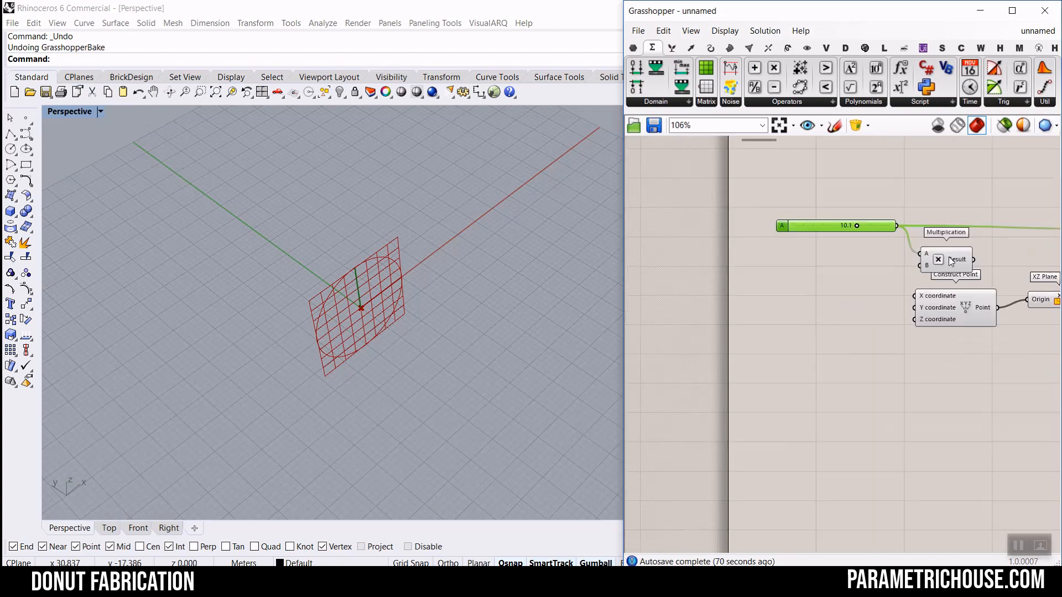
{"action": "left_click_drag", "start_coordinate": [967, 273], "coordinate": [850, 297]}
{"action": "scroll", "coordinate": [910, 303], "scroll_direction": "up", "scroll_amount": 3}
{"action": "left_click_drag", "start_coordinate": [893, 290], "coordinate": [920, 290]}
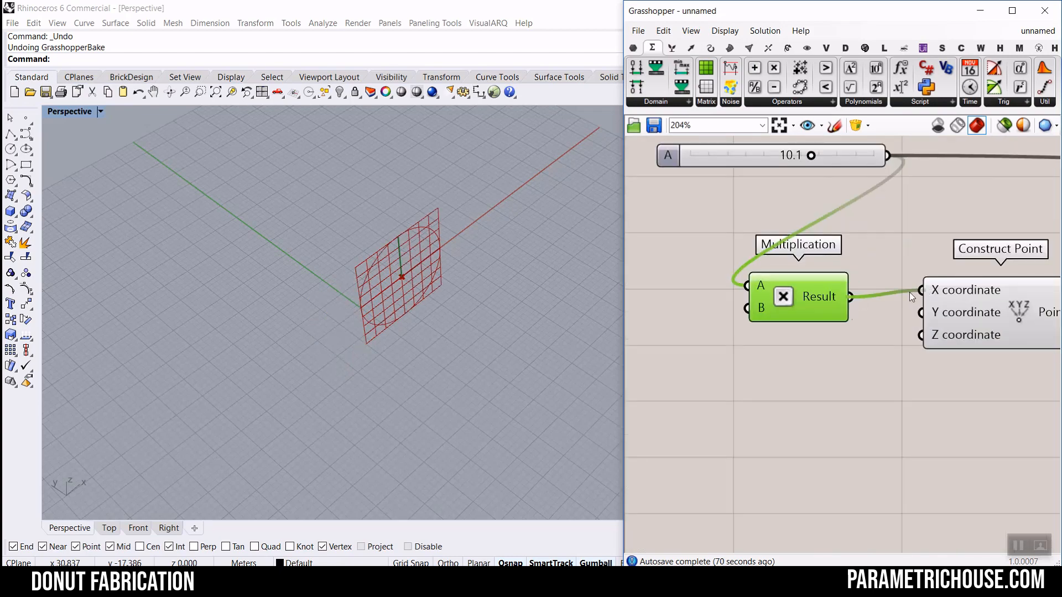
Select all components and move them together to free canvas space before the Multiplication component.
{"action": "scroll", "coordinate": [738, 310], "scroll_direction": "down", "scroll_amount": 5}
{"action": "left_click_drag", "start_coordinate": [968, 360], "coordinate": [715, 239]}
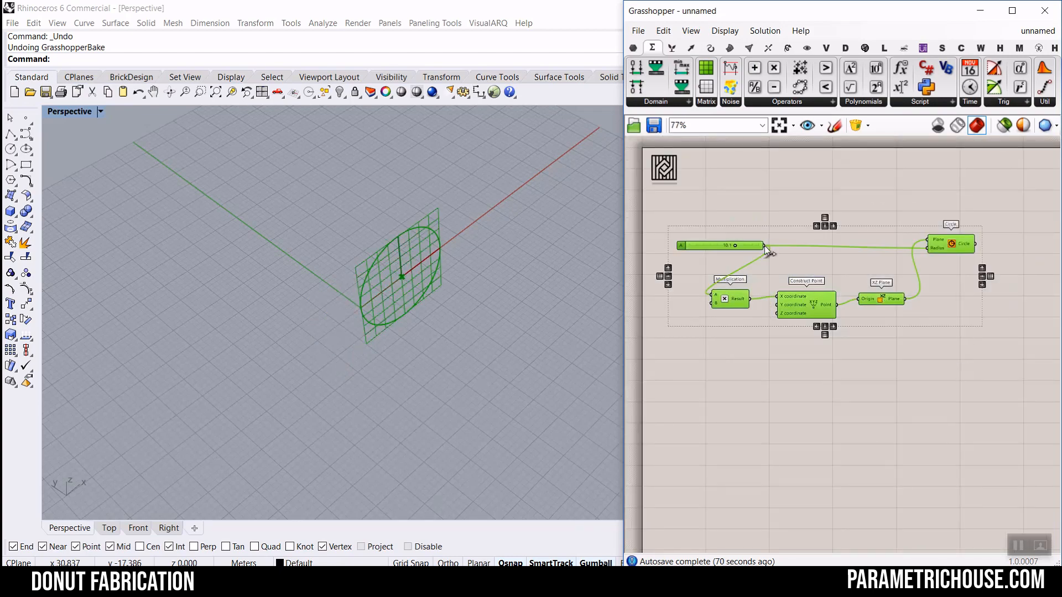
{"action": "scroll", "coordinate": [713, 304], "scroll_direction": "up", "scroll_amount": 5}
{"action": "left_click", "coordinate": [707, 329]}
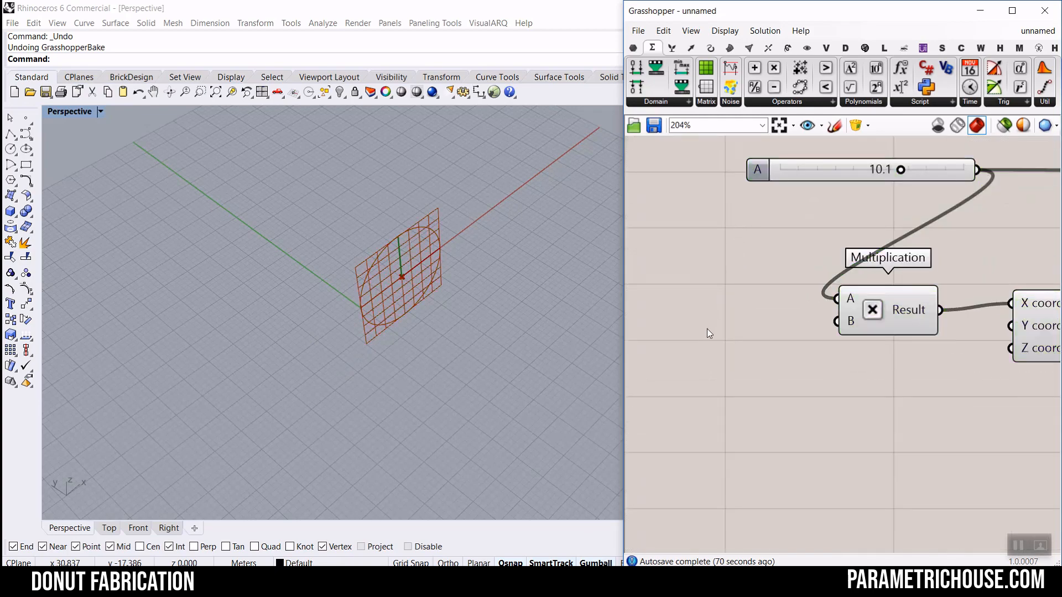
Add a number slider with the value 2.01 and connect it to the Multiplication component's B input.
{"action": "double_click", "coordinate": [707, 328]}
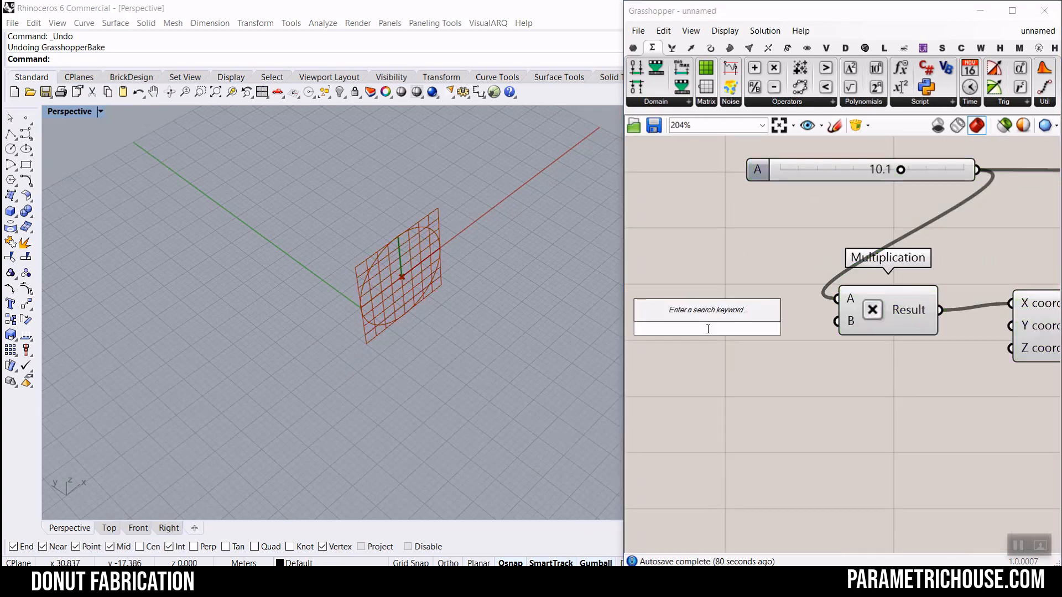
{"action": "type", "text": "2.01"}
{"action": "key", "text": "Return"}
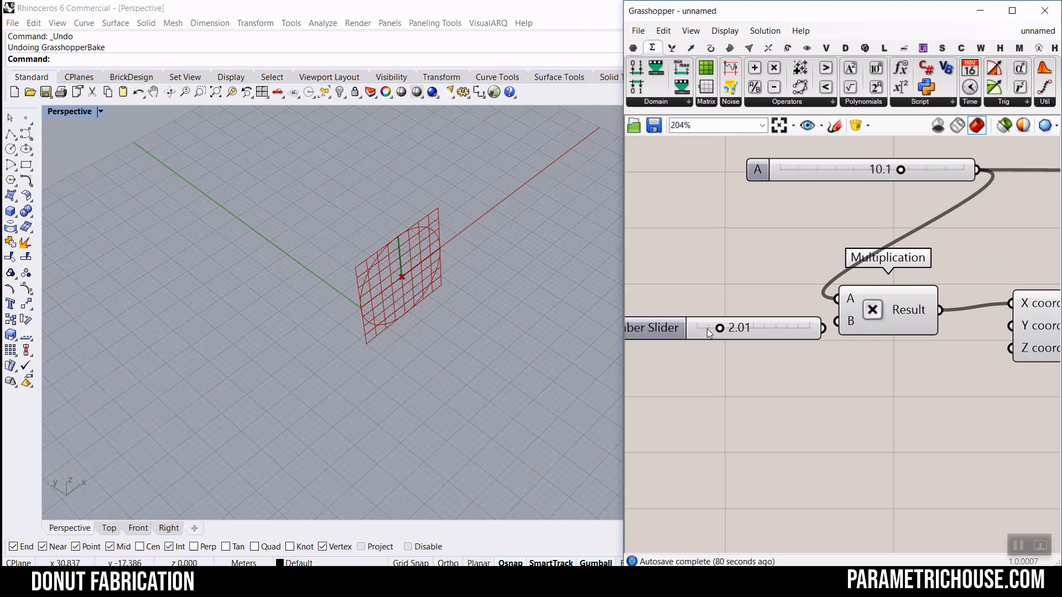
{"action": "mouse_move", "coordinate": [823, 328]}
{"action": "left_mouse_down"}
{"action": "mouse_move", "coordinate": [837, 322]}
{"action": "mouse_move", "coordinate": [823, 333]}
{"action": "left_mouse_up"}
Clear the custom name of the 2.01 slider so it takes the name of the connected B input.
{"action": "right_click", "coordinate": [802, 327]}
{"action": "key", "text": "BackSpace"}
{"action": "type", "text": "B"}
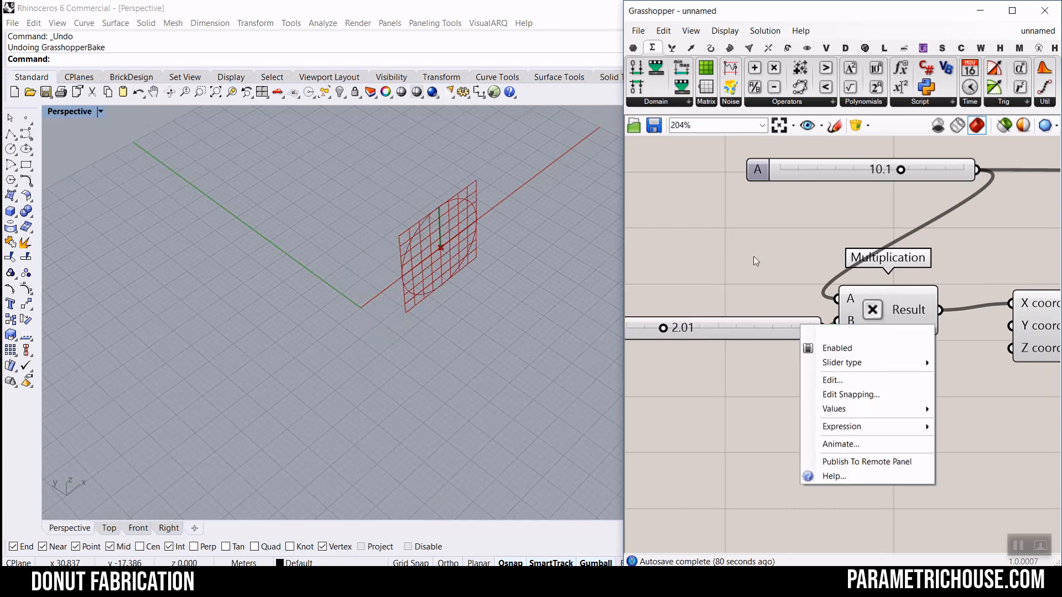
{"action": "key", "text": "Return"}
{"action": "scroll", "coordinate": [743, 329], "scroll_direction": "down", "scroll_amount": 3}
{"action": "right_click_drag", "start_coordinate": [879, 265], "coordinate": [769, 264]}
{"action": "scroll", "coordinate": [769, 265], "scroll_direction": "down", "scroll_amount": 2}
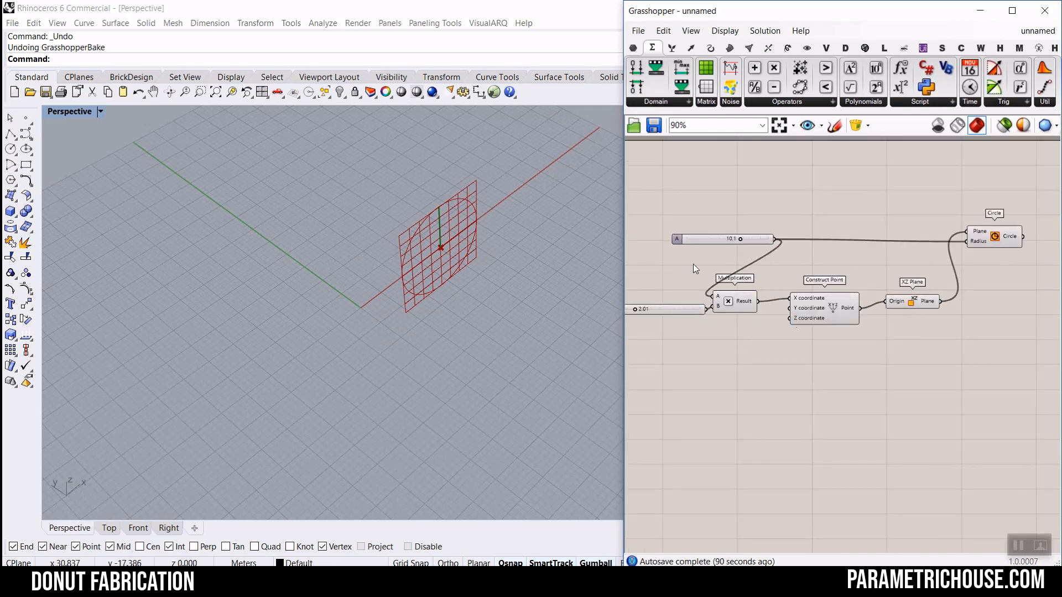
Add a Revolution component to the canvas just after the Circle component.
{"action": "scroll", "coordinate": [743, 309], "scroll_direction": "down", "scroll_amount": 3}
{"action": "left_click_drag", "start_coordinate": [931, 241], "coordinate": [724, 336]}
{"action": "left_click_drag", "start_coordinate": [892, 258], "coordinate": [838, 283]}
{"action": "left_click", "coordinate": [888, 242]}
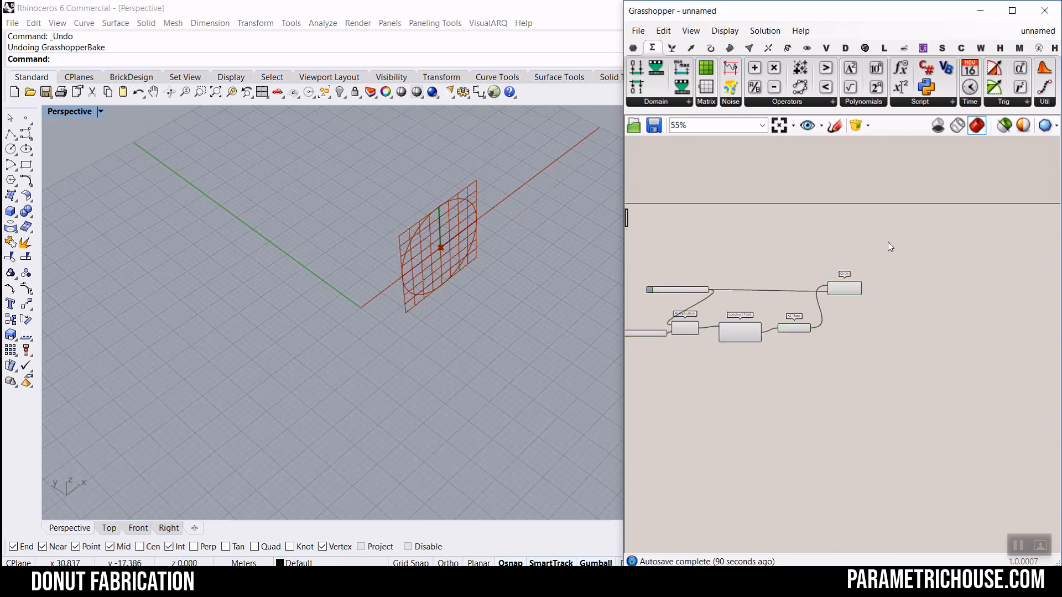
{"action": "scroll", "coordinate": [885, 299], "scroll_direction": "up", "scroll_amount": 8}
{"action": "left_click", "coordinate": [730, 48]}
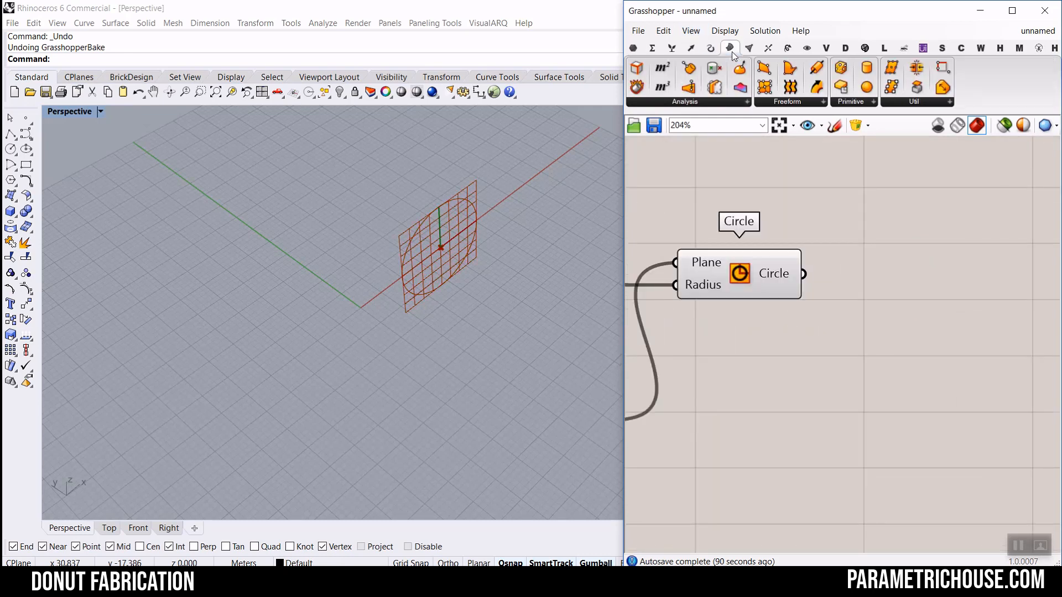
{"action": "left_click", "coordinate": [816, 101]}
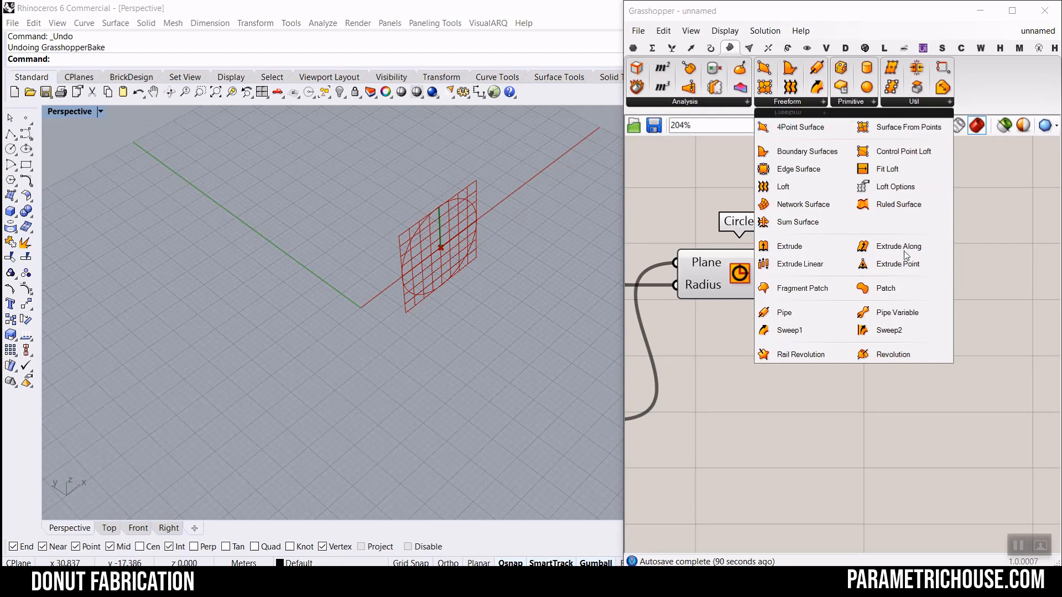
{"action": "left_click", "coordinate": [899, 354]}
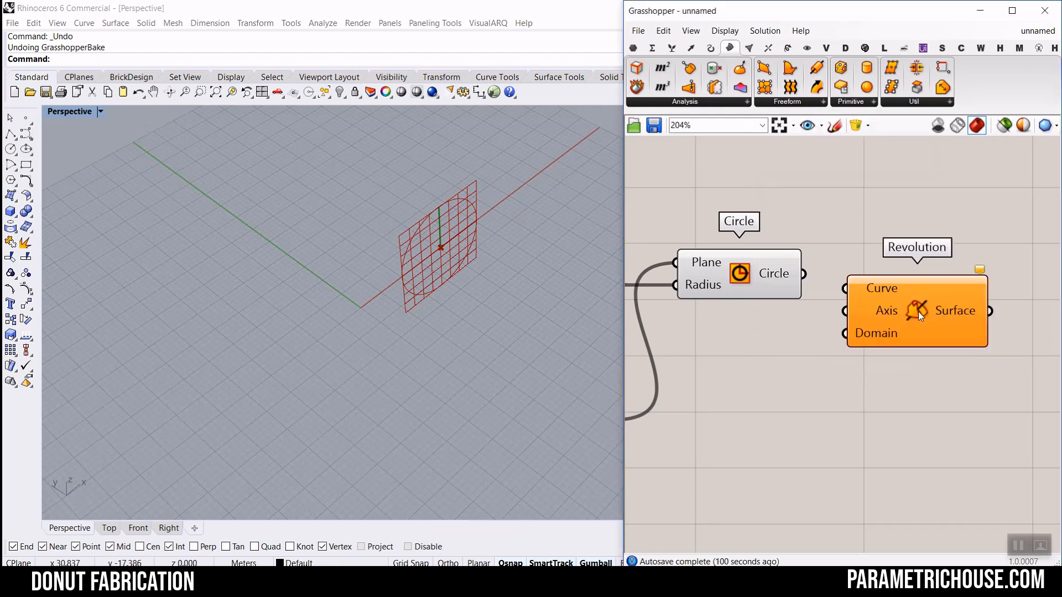
Connect the Circle output to the Revolution component's Curve input and shift the Revolution component slightly away from it.
{"action": "scroll", "coordinate": [806, 288], "scroll_direction": "up", "scroll_amount": 2}
{"action": "left_click_drag", "start_coordinate": [802, 268], "coordinate": [858, 287]}
{"action": "right_click_drag", "start_coordinate": [798, 340], "coordinate": [742, 316]}
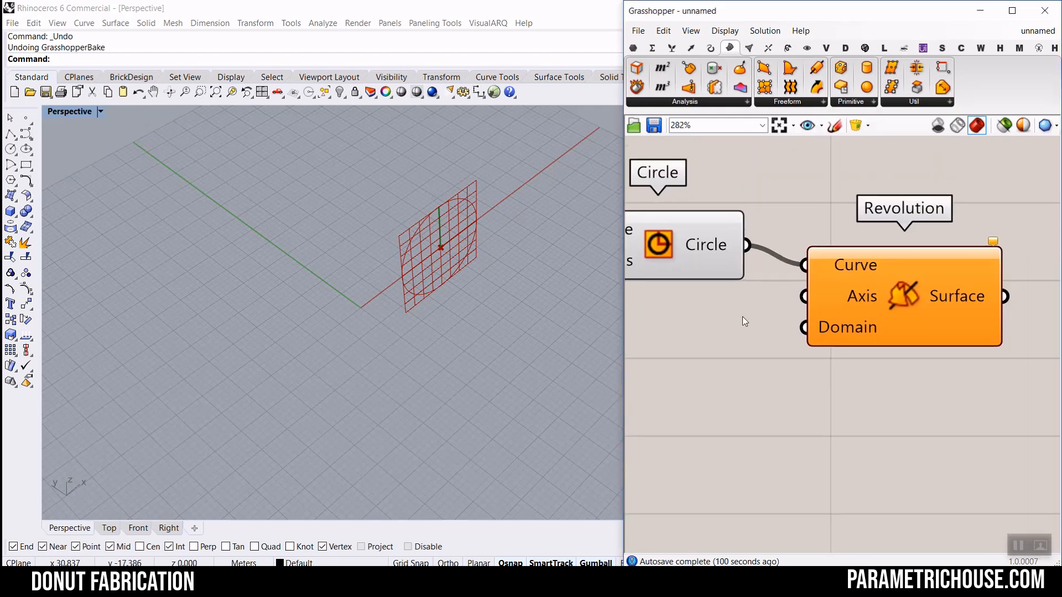
{"action": "scroll", "coordinate": [743, 316], "scroll_direction": "down", "scroll_amount": 2}
{"action": "left_click_drag", "start_coordinate": [892, 323], "coordinate": [944, 332]}
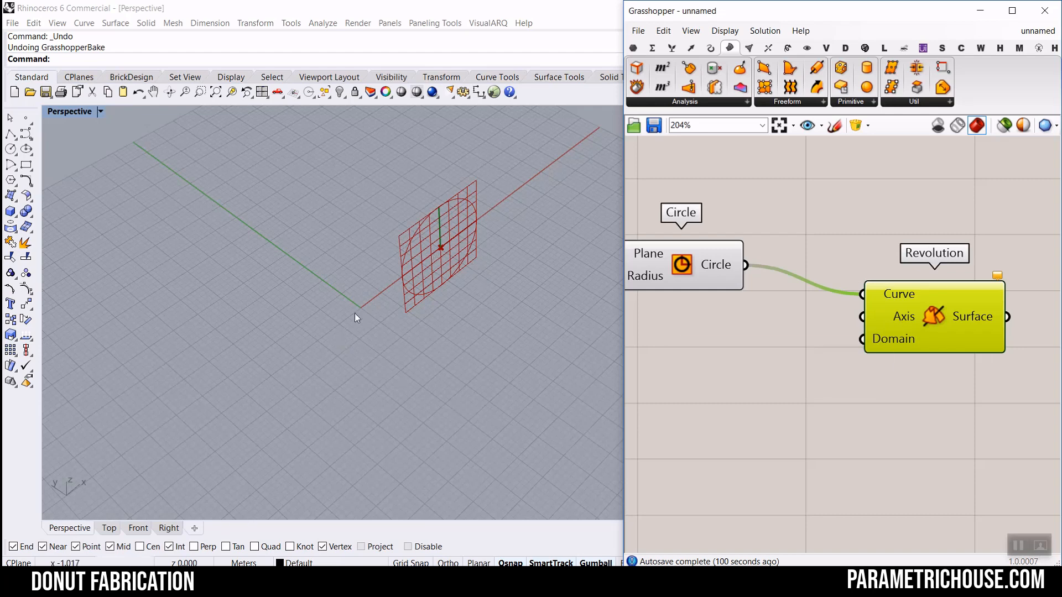
{"action": "key", "text": "ctrl+2"}
{"action": "left_click_drag", "start_coordinate": [361, 310], "coordinate": [364, 250]}
{"action": "mouse_move", "coordinate": [363, 250]}
{"action": "left_mouse_down"}
{"action": "mouse_move", "coordinate": [354, 264]}
{"action": "mouse_move", "coordinate": [382, 266]}
{"action": "left_mouse_up"}
{"action": "key", "text": "Escape"}
Set the Revolution component's Axis to a single vertical line starting at the origin (0).
{"action": "right_click", "coordinate": [905, 315]}
{"action": "left_click", "coordinate": [941, 465]}
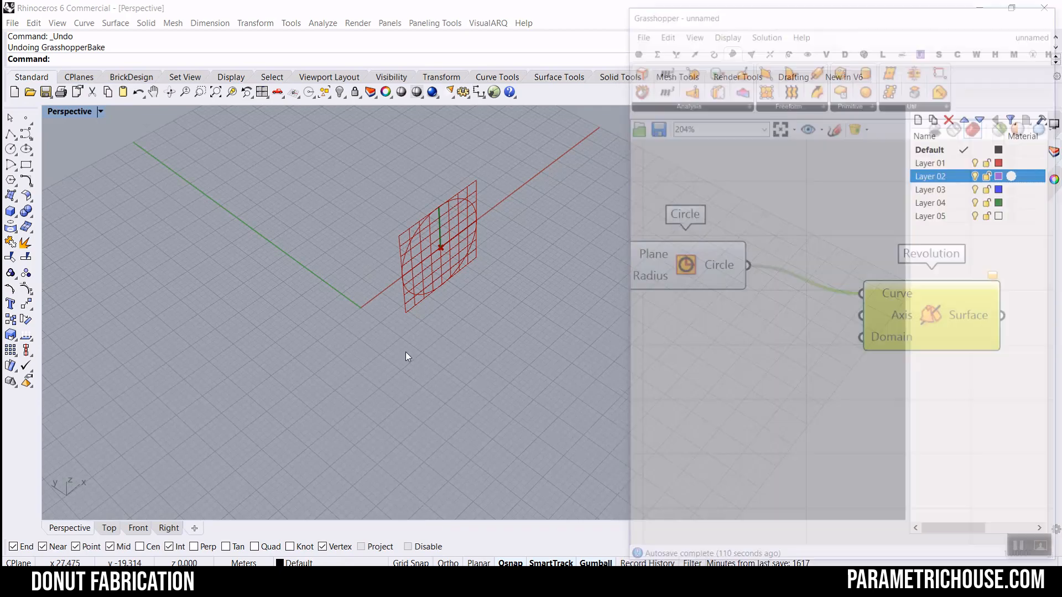
{"action": "type", "text": "0"}
{"action": "key", "text": "Return"}
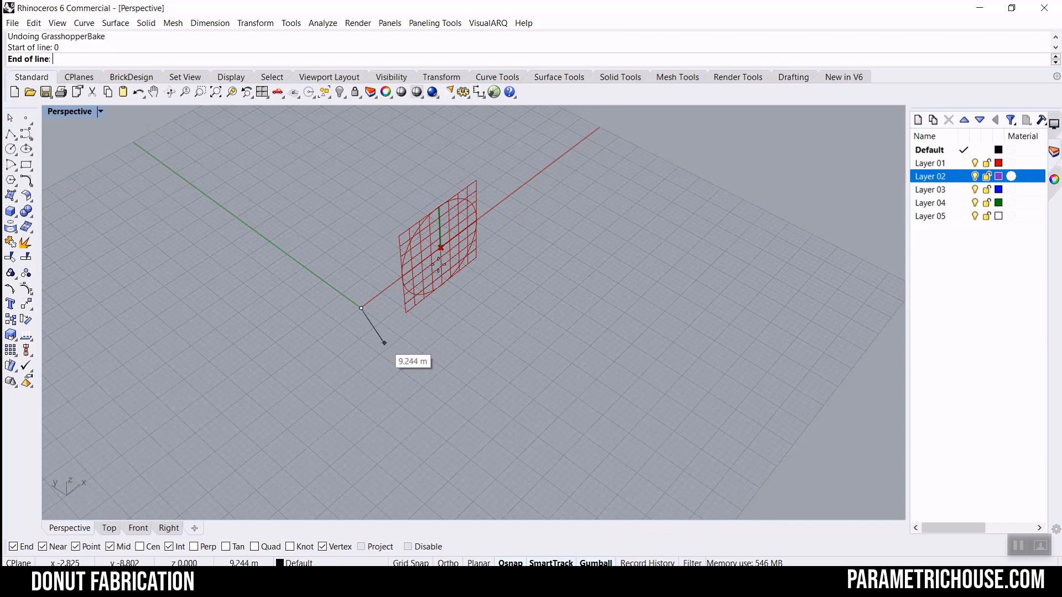
{"action": "left_click", "coordinate": [361, 307], "text": "ctrl"}
{"action": "left_click", "coordinate": [353, 270]}
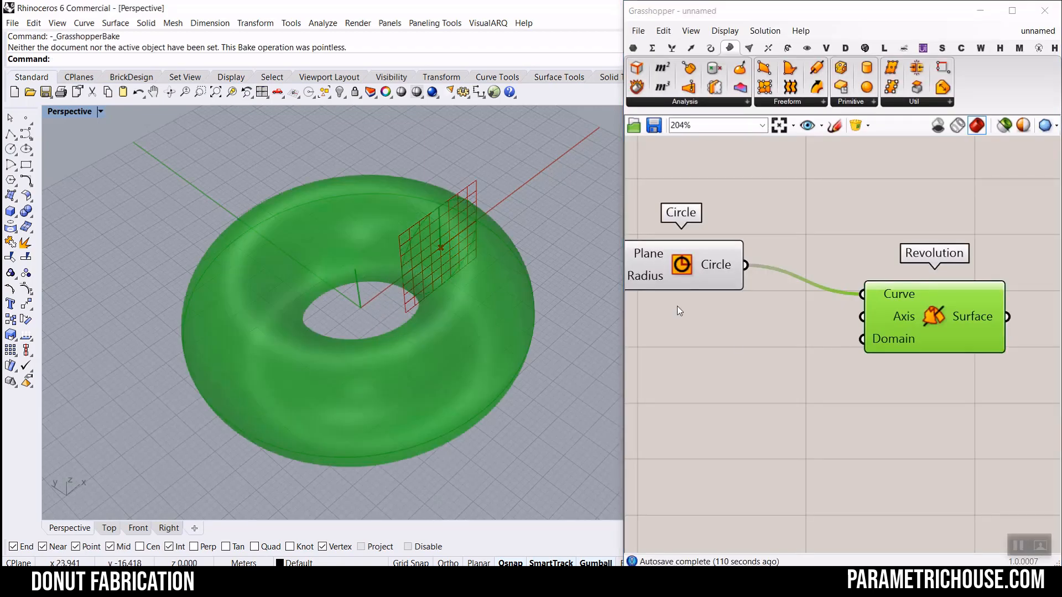
{"action": "left_click", "coordinate": [788, 344]}
{"action": "mouse_move", "coordinate": [872, 341]}
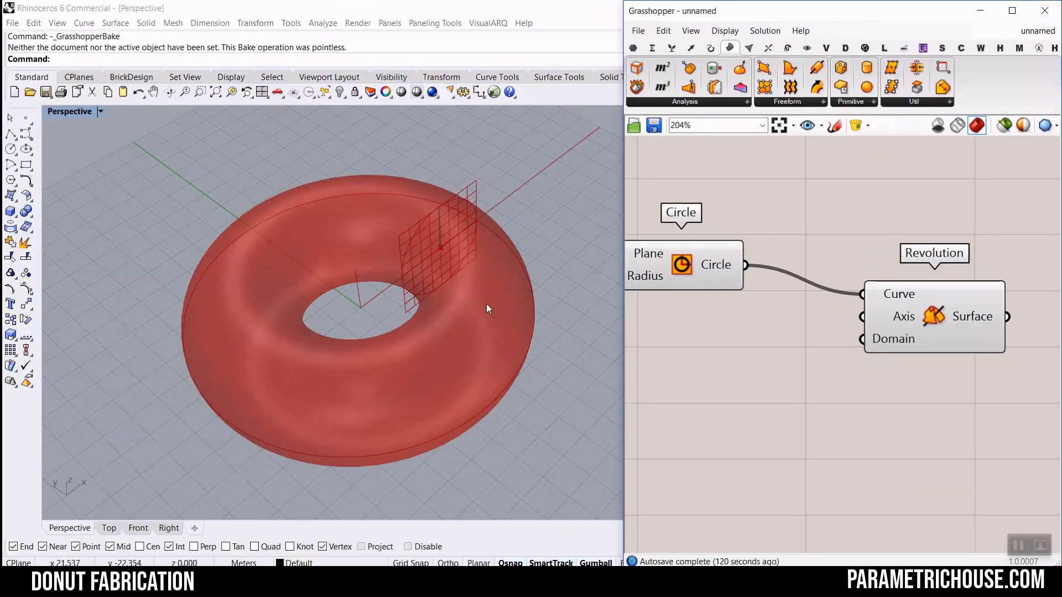
{"action": "right_click_drag", "start_coordinate": [486, 303], "coordinate": [367, 382]}
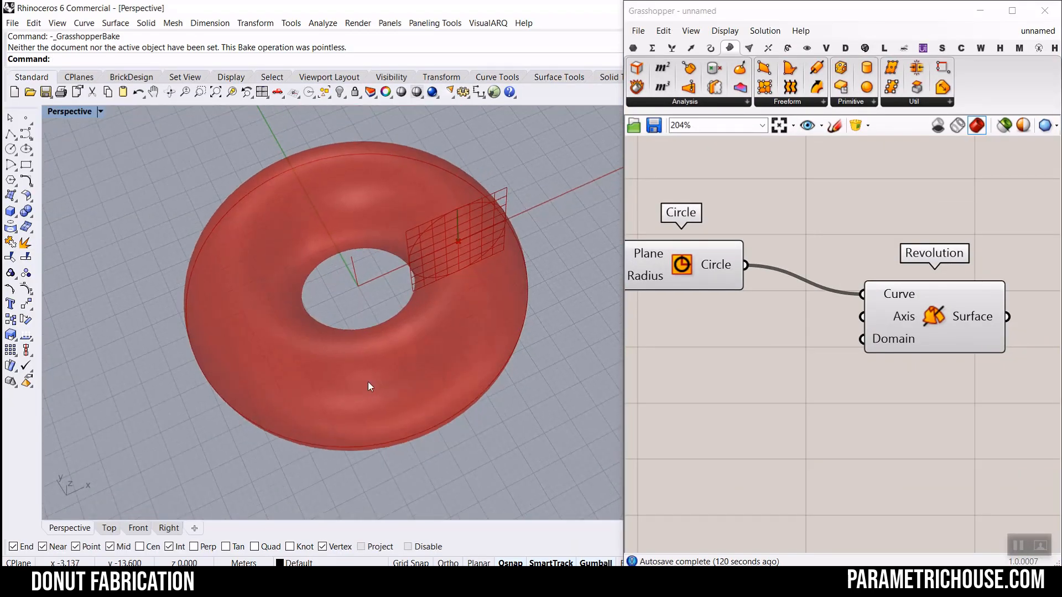
{"action": "scroll", "coordinate": [456, 255], "scroll_direction": "up", "scroll_amount": 3}
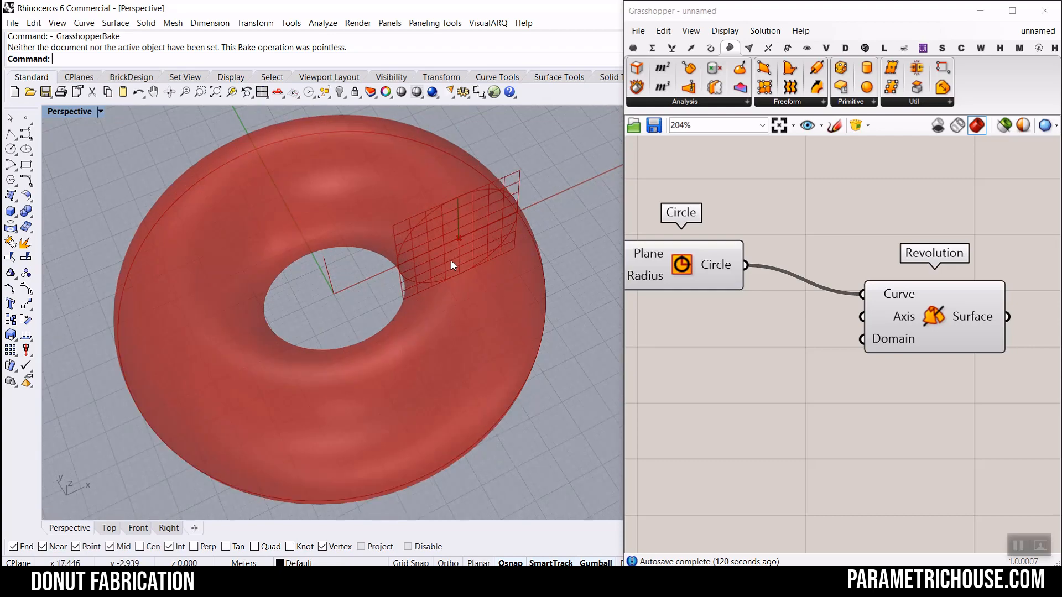
{"action": "scroll", "coordinate": [453, 264], "scroll_direction": "down", "scroll_amount": 5}
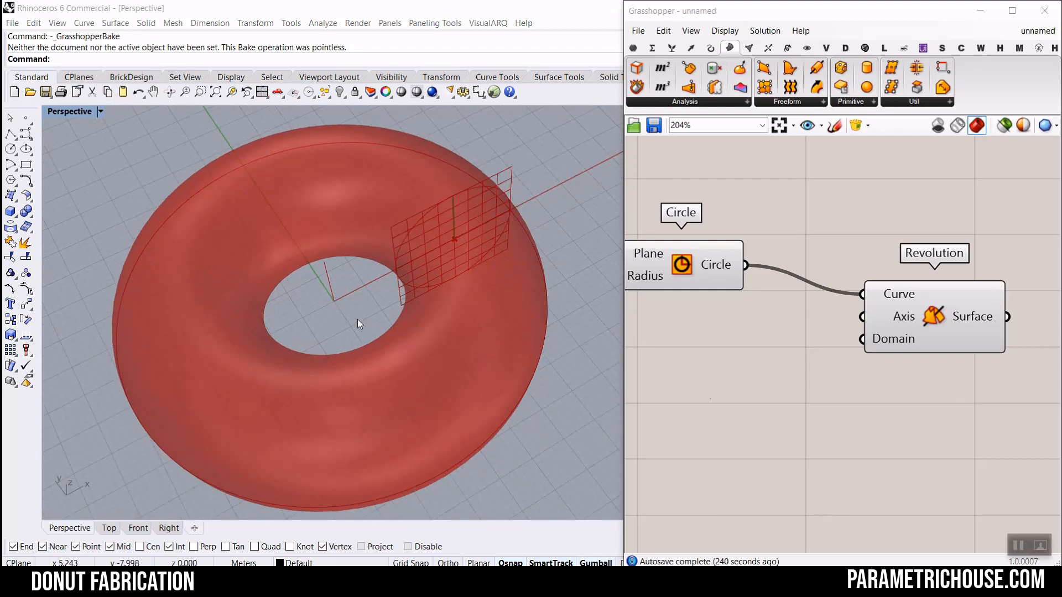
{"action": "scroll", "coordinate": [335, 260], "scroll_direction": "up", "scroll_amount": 5}
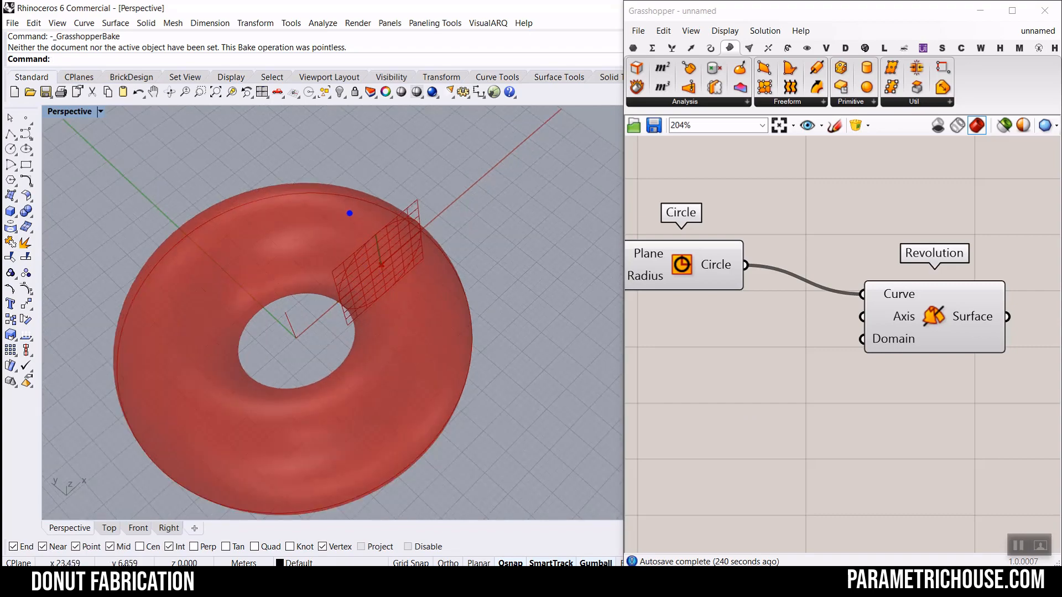
{"action": "left_click_drag", "start_coordinate": [350, 213], "coordinate": [320, 299]}
{"action": "left_click_drag", "start_coordinate": [275, 218], "coordinate": [276, 285]}
{"action": "left_click_drag", "start_coordinate": [200, 278], "coordinate": [257, 320]}
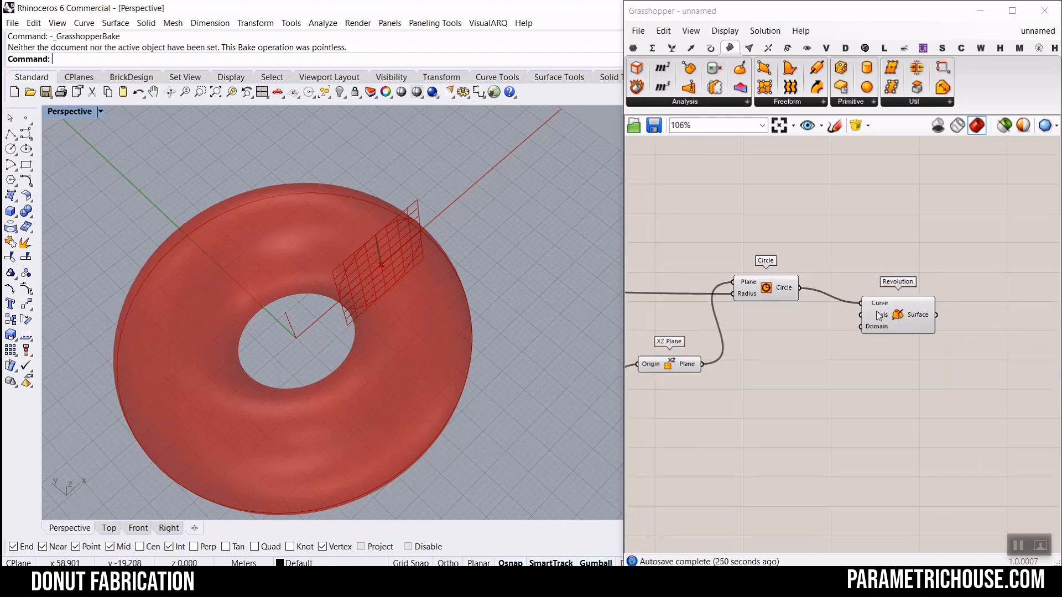
Move the Revolution component so its Curve input lines up with the Circle output.
{"action": "left_click_drag", "start_coordinate": [878, 315], "coordinate": [860, 300]}
{"action": "left_click", "coordinate": [712, 347]}
{"action": "scroll", "coordinate": [308, 356], "scroll_direction": "up", "scroll_amount": 3}
{"action": "right_click_drag", "start_coordinate": [308, 356], "coordinate": [337, 332]}
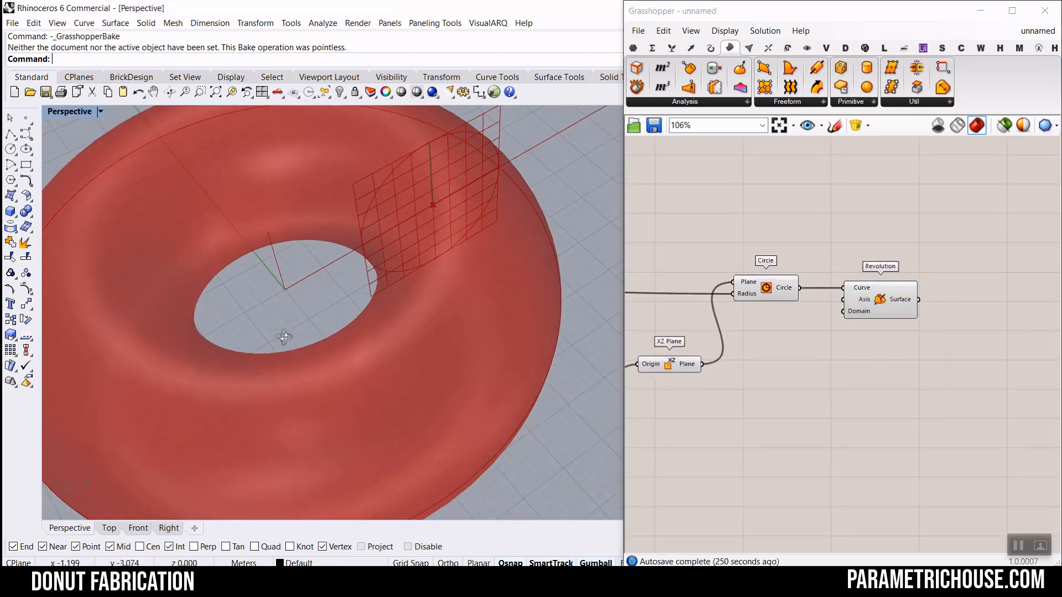
{"action": "mouse_move", "coordinate": [374, 303]}
{"action": "left_mouse_down"}
{"action": "mouse_move", "coordinate": [350, 332]}
{"action": "mouse_move", "coordinate": [179, 310]}
{"action": "mouse_move", "coordinate": [302, 242]}
{"action": "mouse_move", "coordinate": [342, 343]}
{"action": "mouse_move", "coordinate": [310, 346]}
{"action": "left_mouse_up"}
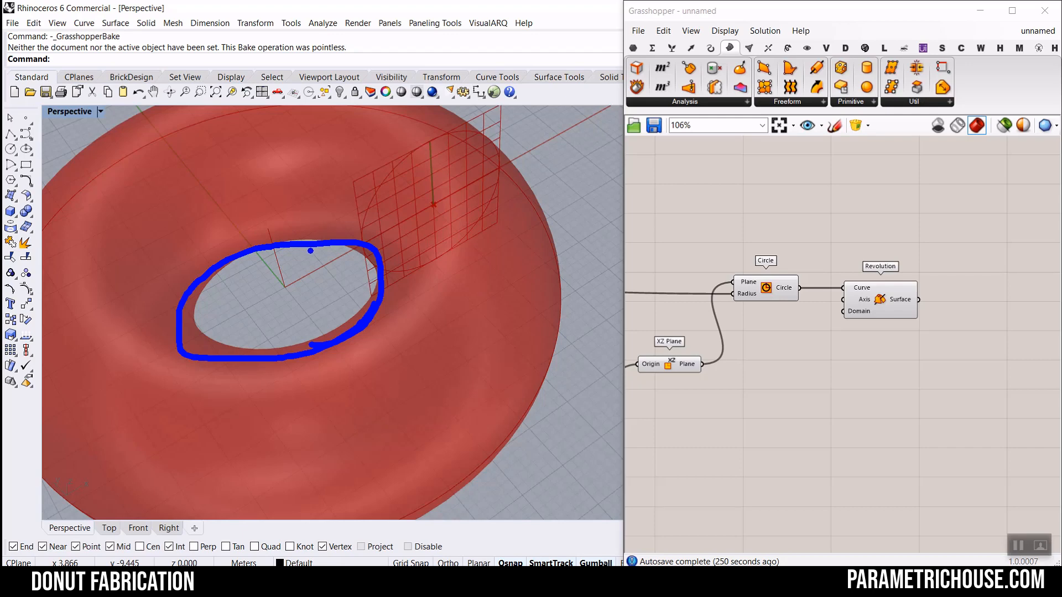
{"action": "key", "text": "Escape"}
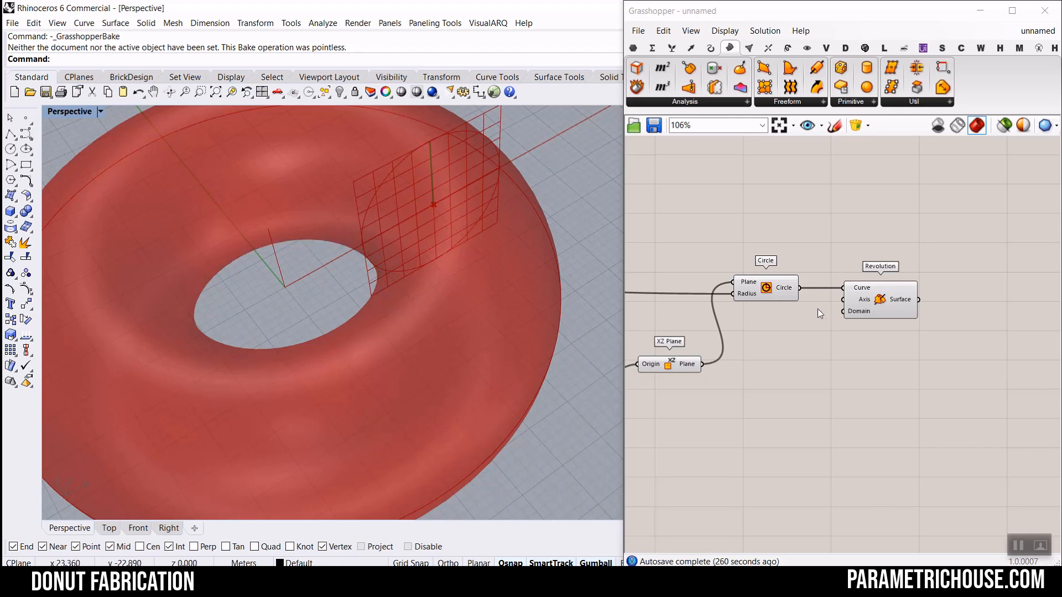
Add a second Circle component above the Revolution component for the torus's inner hole.
{"action": "left_click", "coordinate": [717, 48]}
{"action": "left_click_drag", "start_coordinate": [828, 67], "coordinate": [908, 230]}
{"action": "scroll", "coordinate": [907, 230], "scroll_direction": "up", "scroll_amount": 3}
{"action": "scroll", "coordinate": [303, 267], "scroll_direction": "up", "scroll_amount": 5}
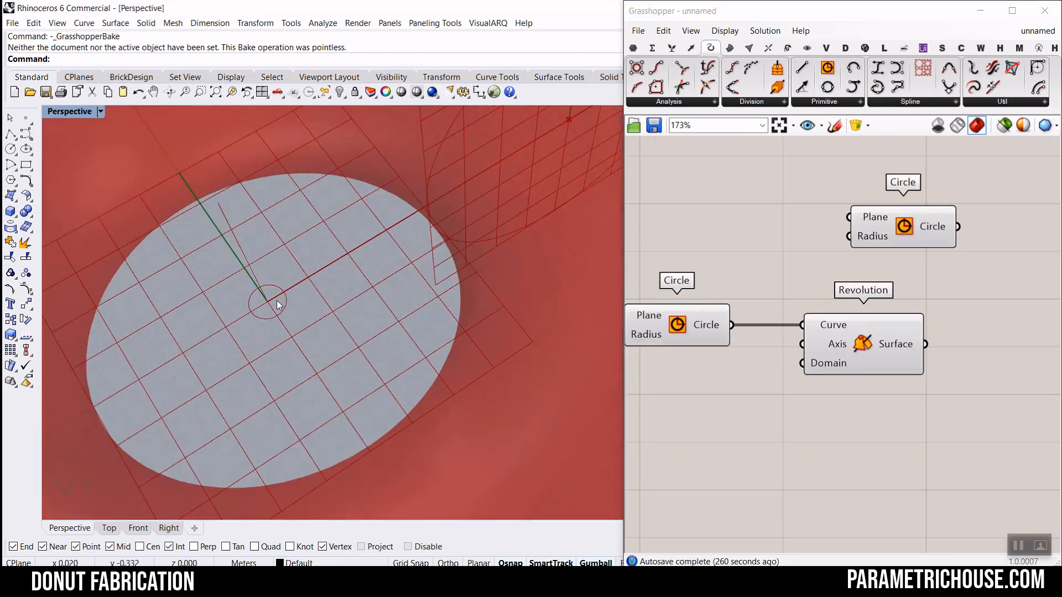
Connect number slider A to the Radius input of the second Circle component.
{"action": "scroll", "coordinate": [912, 274], "scroll_direction": "down", "scroll_amount": 4}
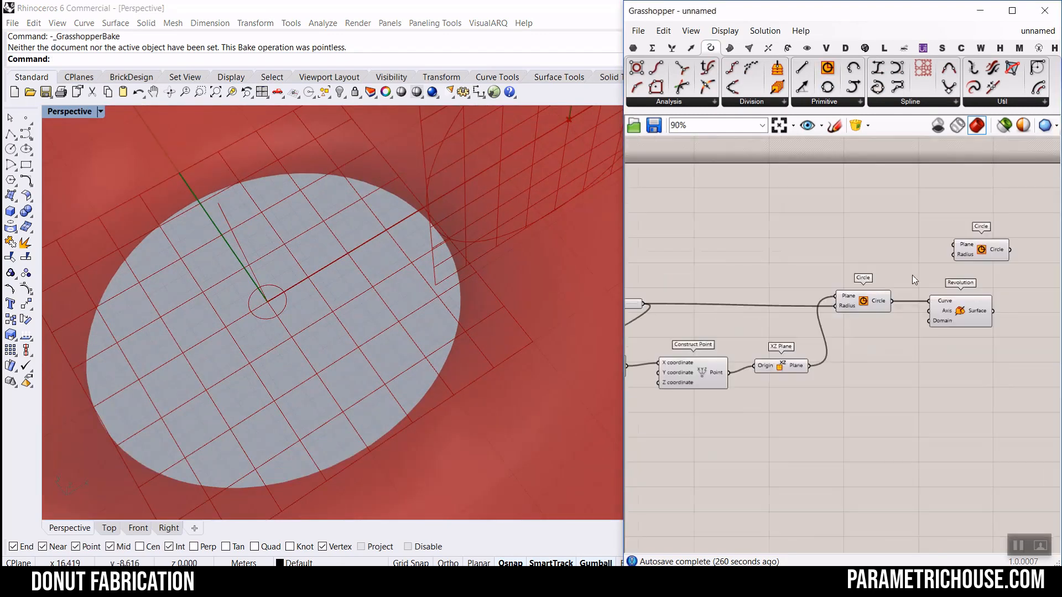
{"action": "right_click_drag", "start_coordinate": [731, 335], "coordinate": [855, 319]}
{"action": "scroll", "coordinate": [719, 369], "scroll_direction": "up", "scroll_amount": 2}
{"action": "right_click_drag", "start_coordinate": [719, 368], "coordinate": [807, 336]}
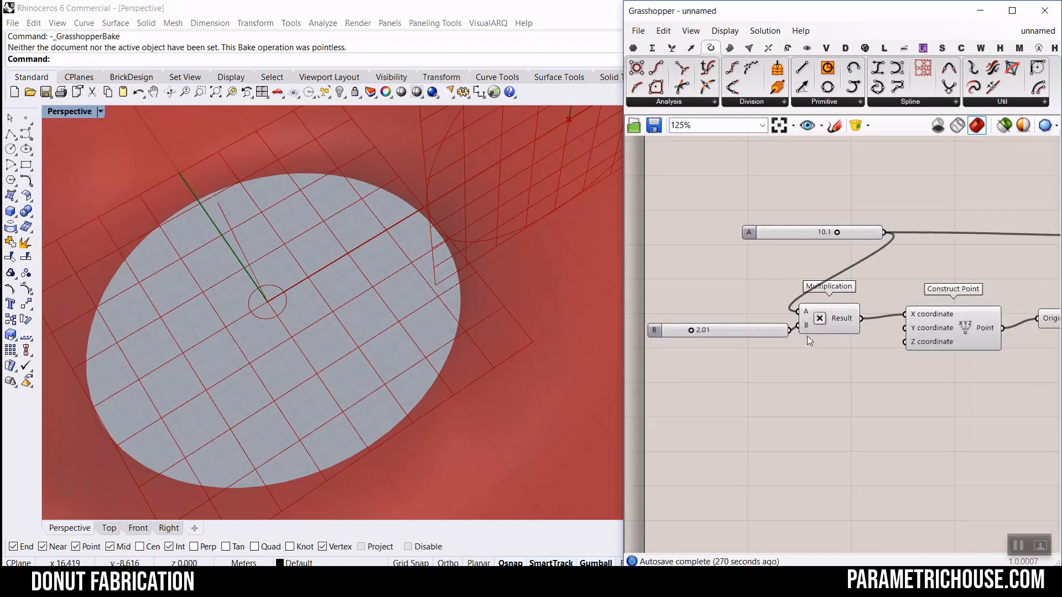
{"action": "right_click_drag", "start_coordinate": [897, 258], "coordinate": [740, 296]}
{"action": "scroll", "coordinate": [729, 270], "scroll_direction": "down", "scroll_amount": 5}
{"action": "left_click_drag", "start_coordinate": [728, 270], "coordinate": [962, 228]}
{"action": "scroll", "coordinate": [885, 246], "scroll_direction": "up", "scroll_amount": 6}
Select the second Circle component and compare its preview with the torus's inner edge in the Top view.
{"action": "left_click", "coordinate": [1003, 221]}
{"action": "right_click_drag", "start_coordinate": [387, 265], "coordinate": [289, 258]}
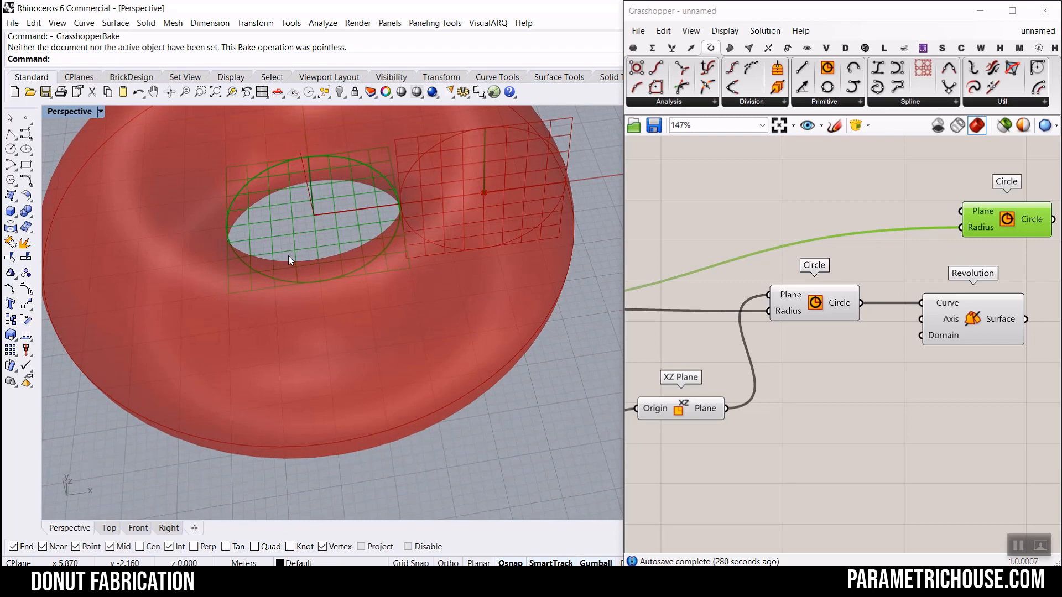
{"action": "left_click", "coordinate": [109, 529]}
{"action": "scroll", "coordinate": [278, 277], "scroll_direction": "down", "scroll_amount": 2}
{"action": "scroll", "coordinate": [408, 267], "scroll_direction": "up", "scroll_amount": 2}
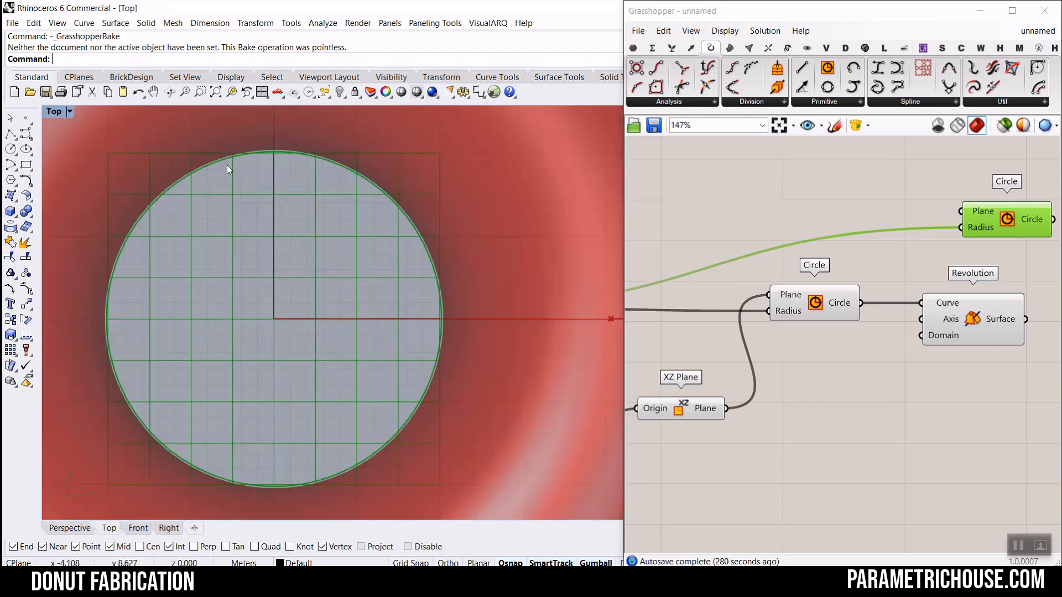
{"action": "scroll", "coordinate": [367, 174], "scroll_direction": "up", "scroll_amount": 1}
{"action": "scroll", "coordinate": [377, 191], "scroll_direction": "up", "scroll_amount": 1}
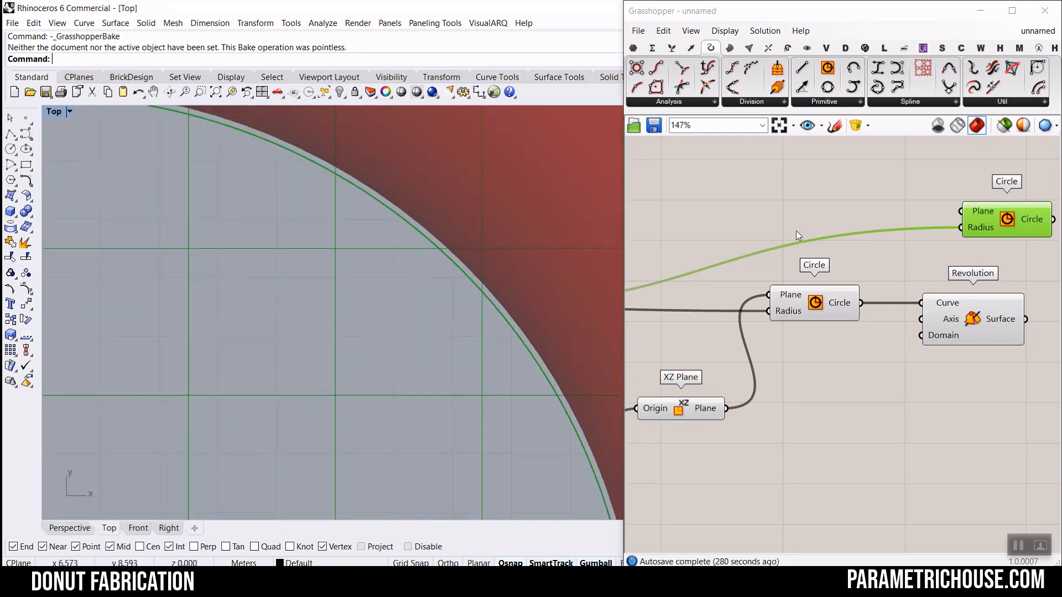
Set the slider feeding the Multiplication component's B input to 2.
{"action": "scroll", "coordinate": [898, 261], "scroll_direction": "down", "scroll_amount": 5}
{"action": "scroll", "coordinate": [763, 306], "scroll_direction": "up", "scroll_amount": 8}
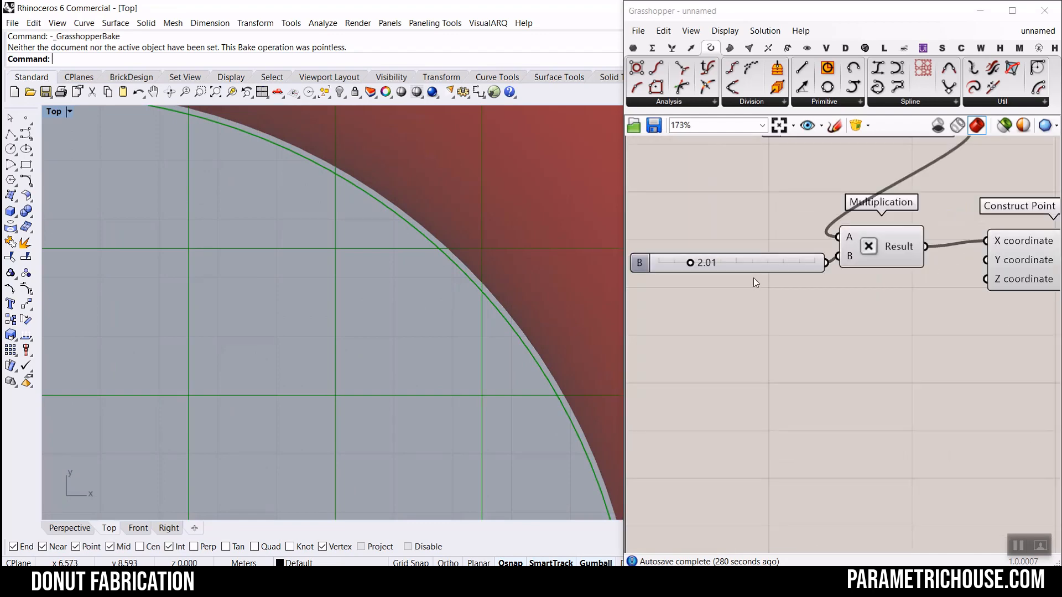
{"action": "left_click", "coordinate": [704, 257]}
{"action": "double_click", "coordinate": [705, 257]}
{"action": "type", "text": "2"}
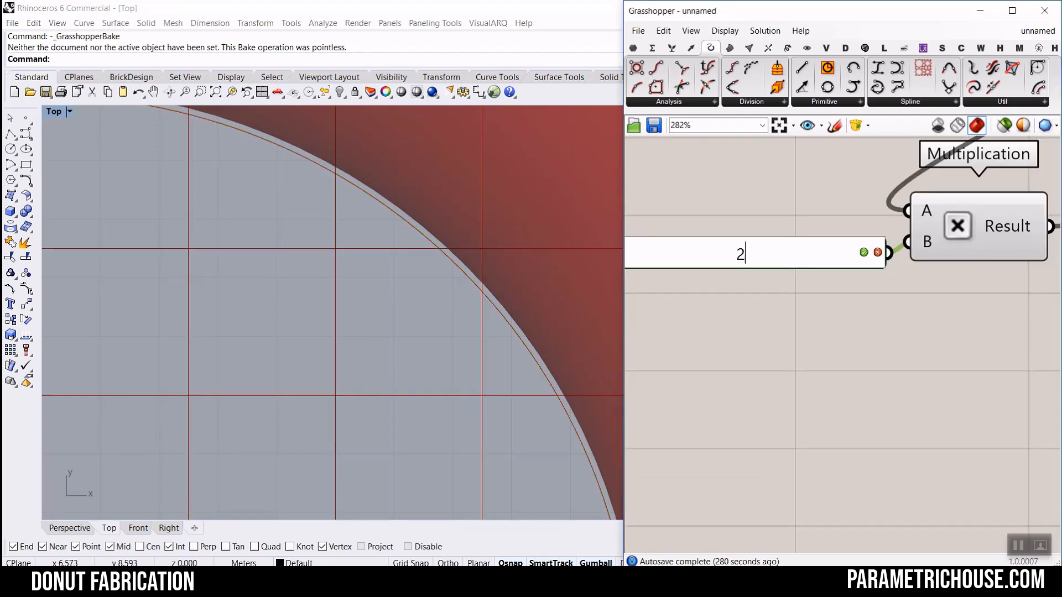
{"action": "key", "text": "Return"}
{"action": "scroll", "coordinate": [761, 235], "scroll_direction": "down", "scroll_amount": 6}
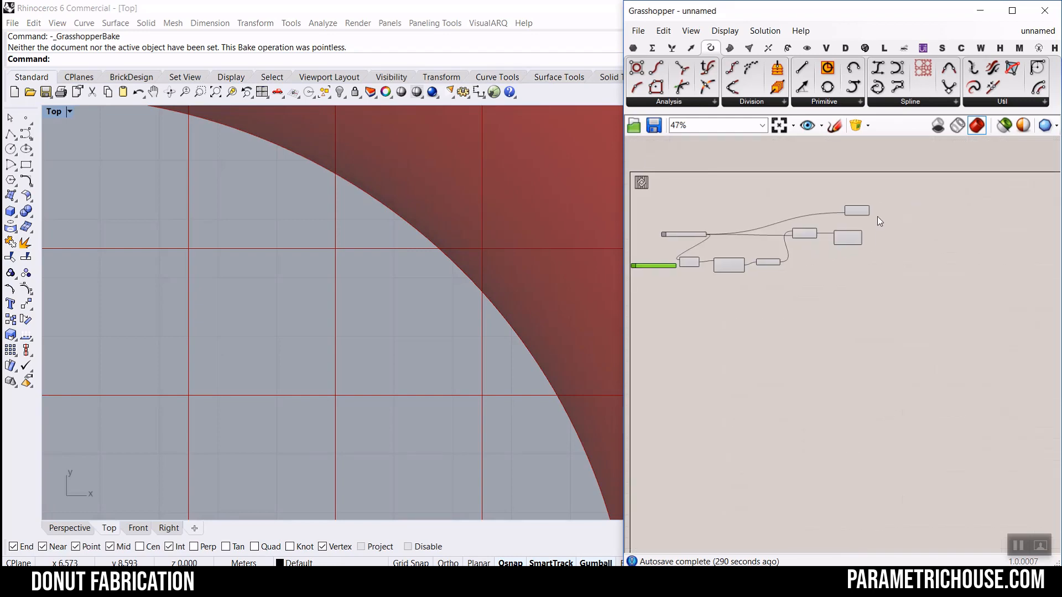
Select the second Circle component again and check its fit to the torus hole in the Top and Perspective views.
{"action": "left_click", "coordinate": [849, 206]}
{"action": "right_click_drag", "start_coordinate": [786, 319], "coordinate": [914, 305]}
{"action": "scroll", "coordinate": [914, 306], "scroll_direction": "down", "scroll_amount": 5}
{"action": "scroll", "coordinate": [801, 297], "scroll_direction": "up", "scroll_amount": 10}
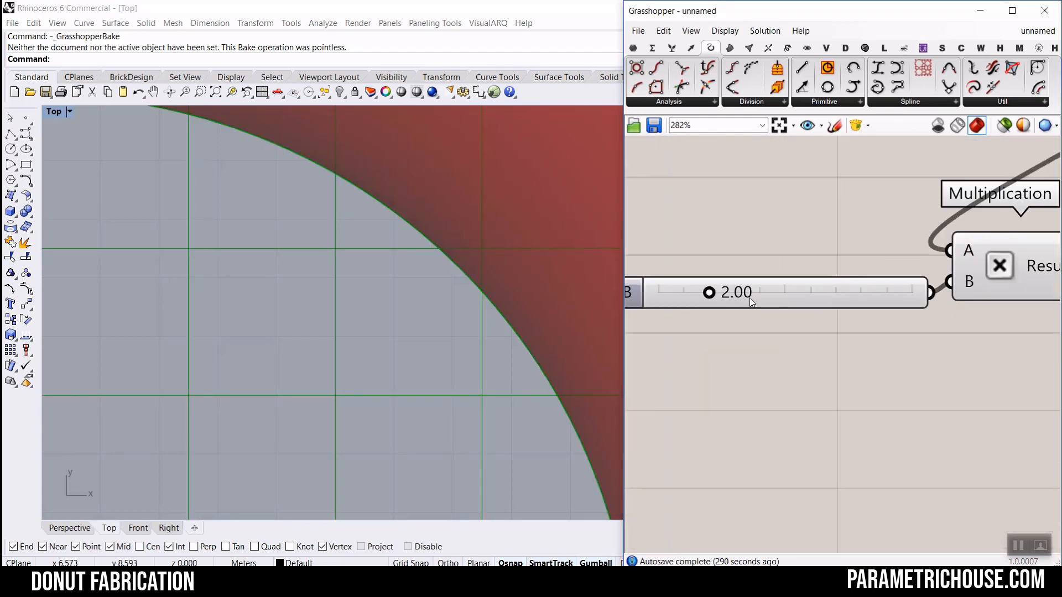
{"action": "scroll", "coordinate": [402, 336], "scroll_direction": "down", "scroll_amount": 6}
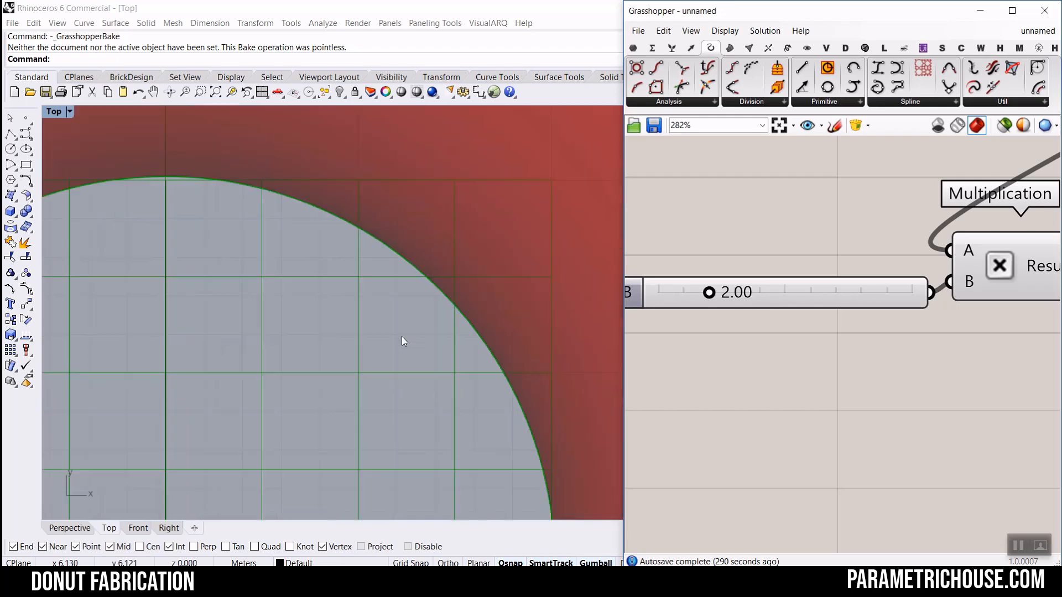
{"action": "left_click", "coordinate": [69, 528]}
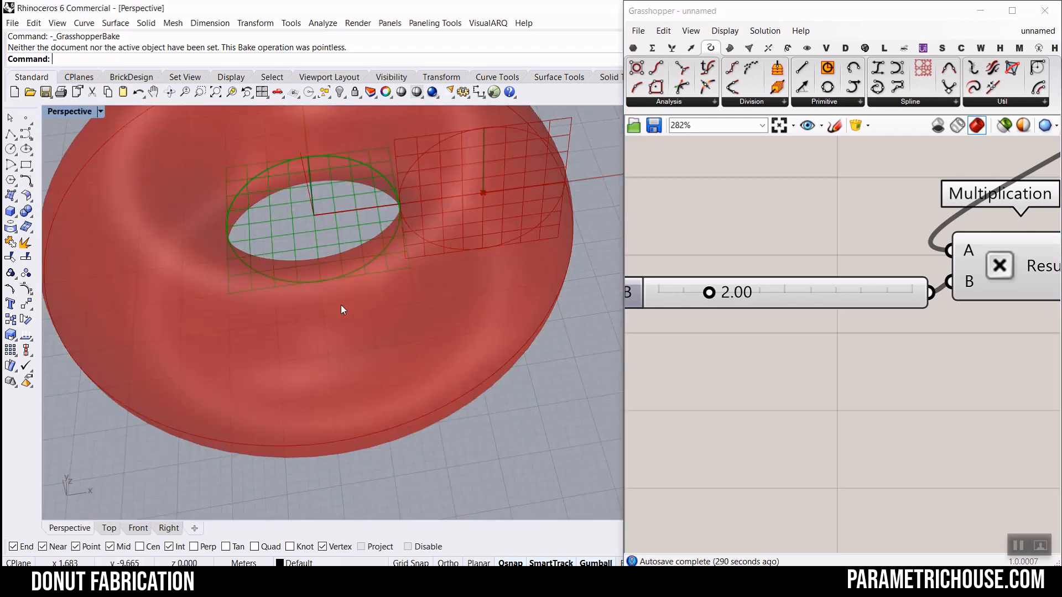
{"action": "scroll", "coordinate": [341, 304], "scroll_direction": "up", "scroll_amount": 6}
{"action": "right_click_drag", "start_coordinate": [324, 248], "coordinate": [409, 232]}
Add a Perp Frames component and feed it with the second Circle's output curve.
{"action": "right_click_drag", "start_coordinate": [770, 226], "coordinate": [723, 234]}
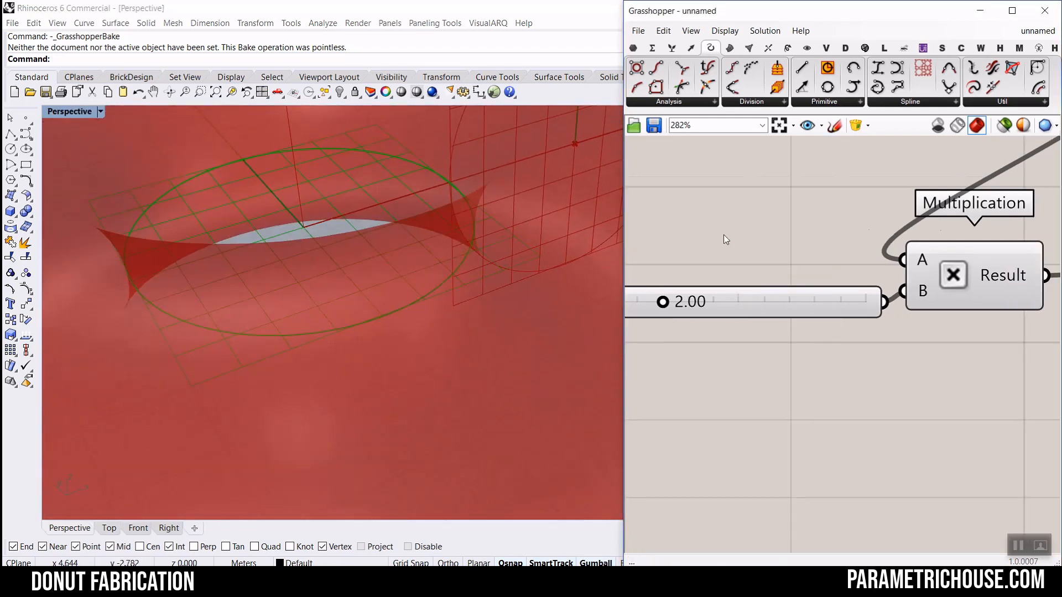
{"action": "scroll", "coordinate": [724, 238], "scroll_direction": "down", "scroll_amount": 8}
{"action": "right_click_drag", "start_coordinate": [1038, 157], "coordinate": [832, 210]}
{"action": "scroll", "coordinate": [852, 207], "scroll_direction": "up", "scroll_amount": 3}
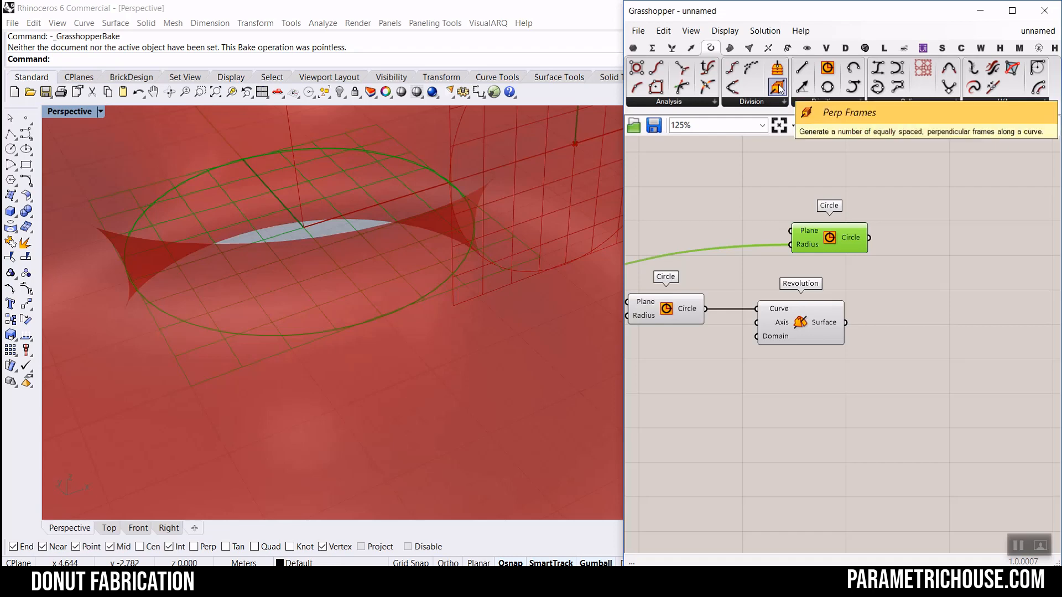
{"action": "scroll", "coordinate": [881, 251], "scroll_direction": "up", "scroll_amount": 3}
{"action": "left_click_drag", "start_coordinate": [945, 266], "coordinate": [912, 251]}
{"action": "scroll", "coordinate": [874, 249], "scroll_direction": "down", "scroll_amount": 3}
Move the second Circle and Perp Frames components together to free canvas space below the Revolution component.
{"action": "left_click_drag", "start_coordinate": [858, 202], "coordinate": [777, 361]}
{"action": "scroll", "coordinate": [760, 248], "scroll_direction": "down", "scroll_amount": 5}
{"action": "left_click", "coordinate": [809, 304]}
{"action": "scroll", "coordinate": [342, 262], "scroll_direction": "down", "scroll_amount": 5}
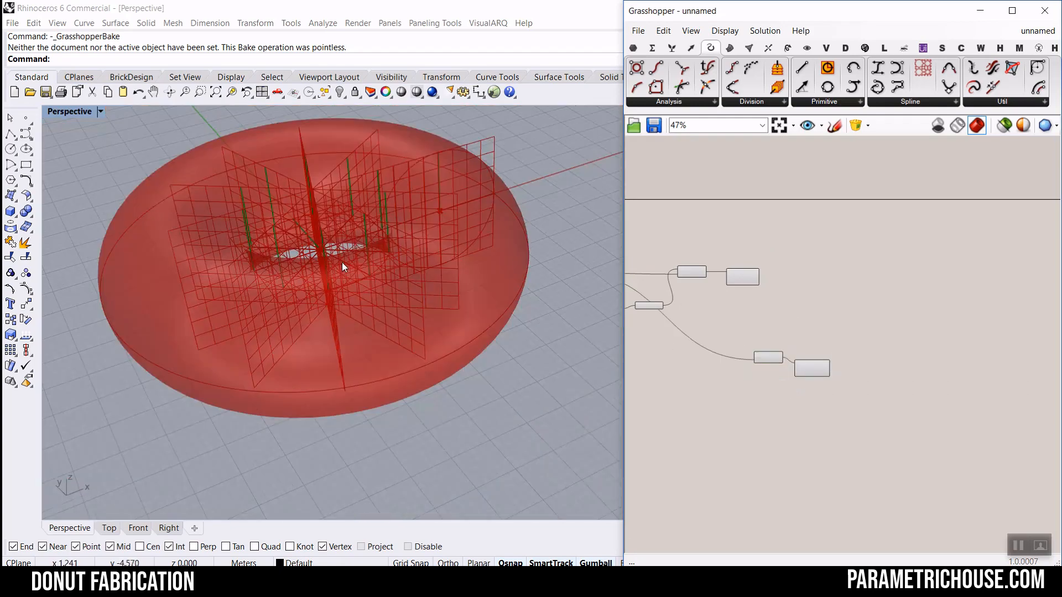
Raise number slider A, which drives both circle radii, to 12.5.
{"action": "right_click_drag", "start_coordinate": [711, 264], "coordinate": [787, 282]}
{"action": "scroll", "coordinate": [787, 287], "scroll_direction": "down", "scroll_amount": 4}
{"action": "scroll", "coordinate": [717, 299], "scroll_direction": "up", "scroll_amount": 9}
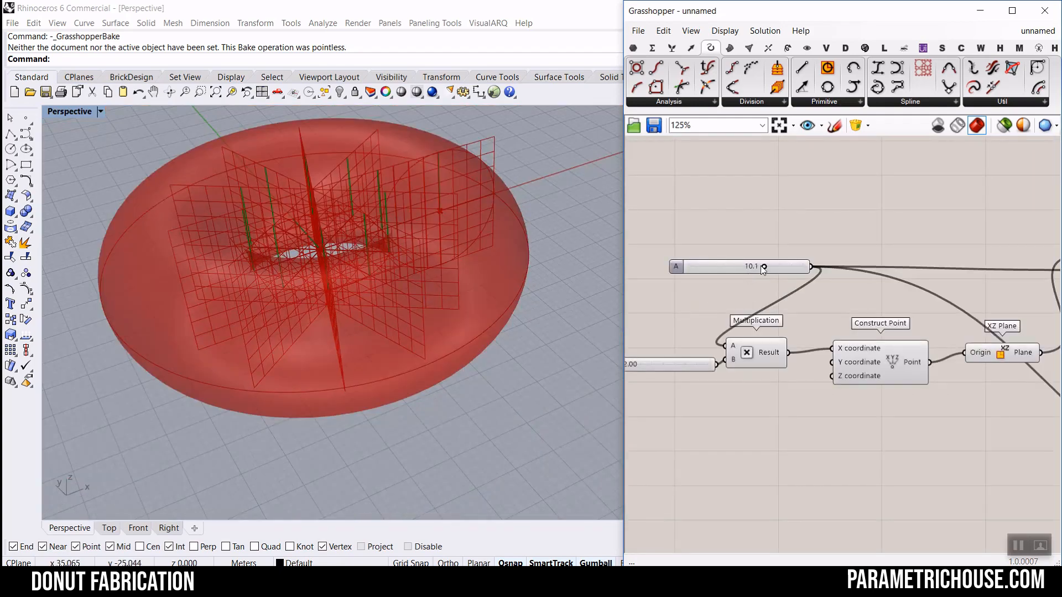
{"action": "left_click_drag", "start_coordinate": [763, 267], "coordinate": [821, 271]}
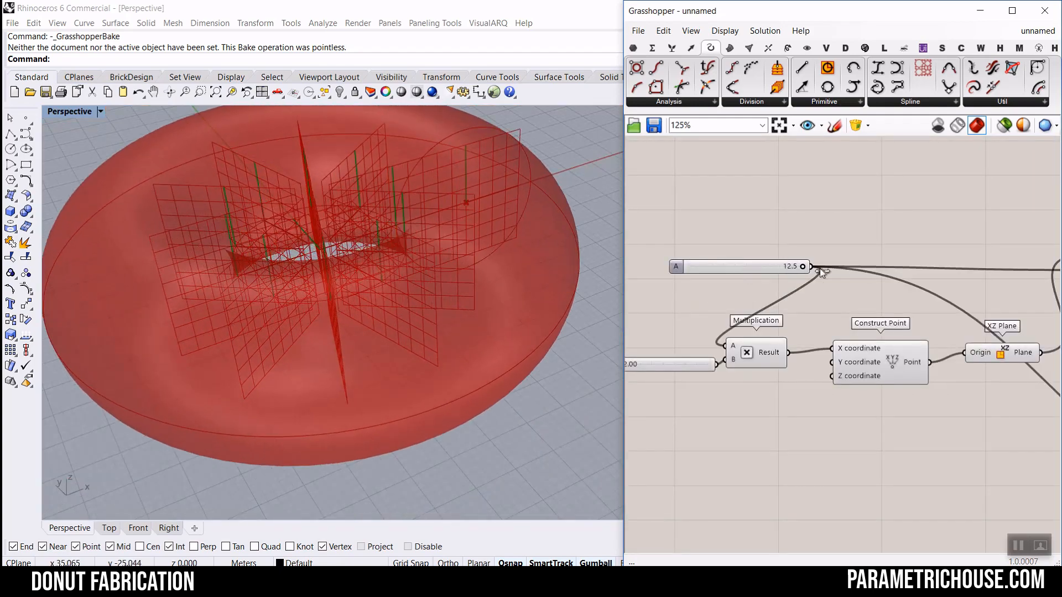
Extend the upper limit of number slider A and raise its value to about 12.9.
{"action": "left_click", "coordinate": [676, 268]}
{"action": "double_click", "coordinate": [676, 268]}
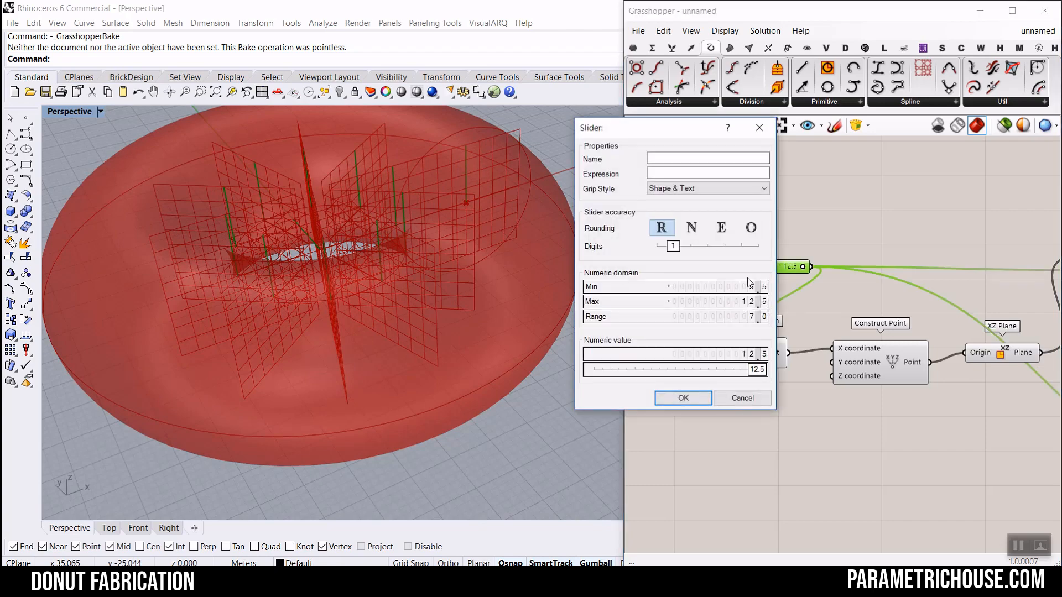
{"action": "left_click", "coordinate": [694, 390]}
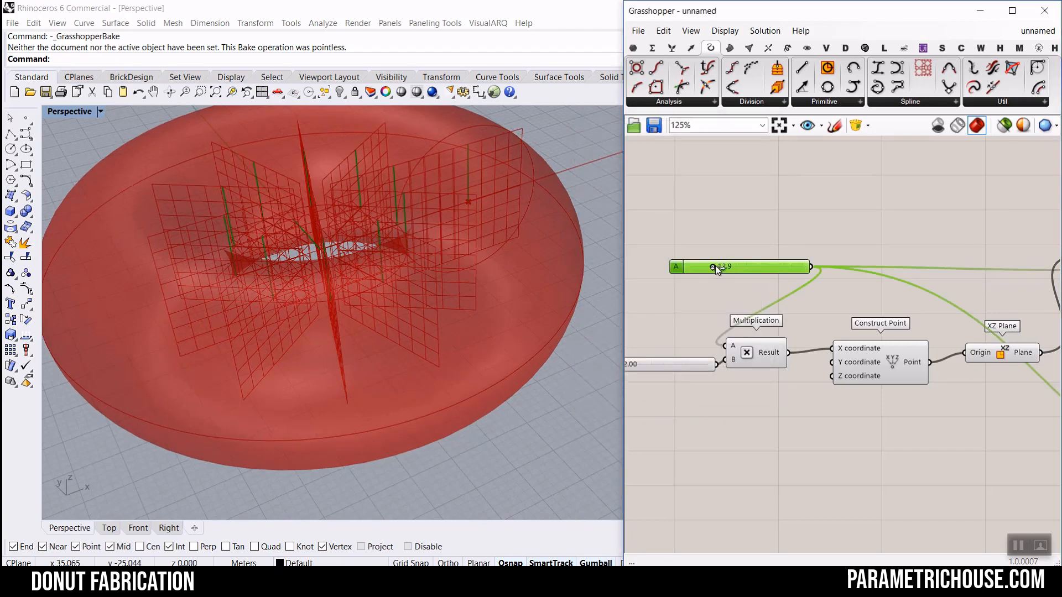
{"action": "scroll", "coordinate": [360, 283], "scroll_direction": "down", "scroll_amount": 12}
{"action": "right_click_drag", "start_coordinate": [363, 273], "coordinate": [376, 296]}
Reposition the second Circle and Perp Frames components on the canvas so their connection is clearly spaced.
{"action": "right_click_drag", "start_coordinate": [914, 281], "coordinate": [789, 278]}
{"action": "scroll", "coordinate": [789, 277], "scroll_direction": "down", "scroll_amount": 5}
{"action": "right_click_drag", "start_coordinate": [955, 368], "coordinate": [848, 358]}
{"action": "scroll", "coordinate": [847, 359], "scroll_direction": "up", "scroll_amount": 5}
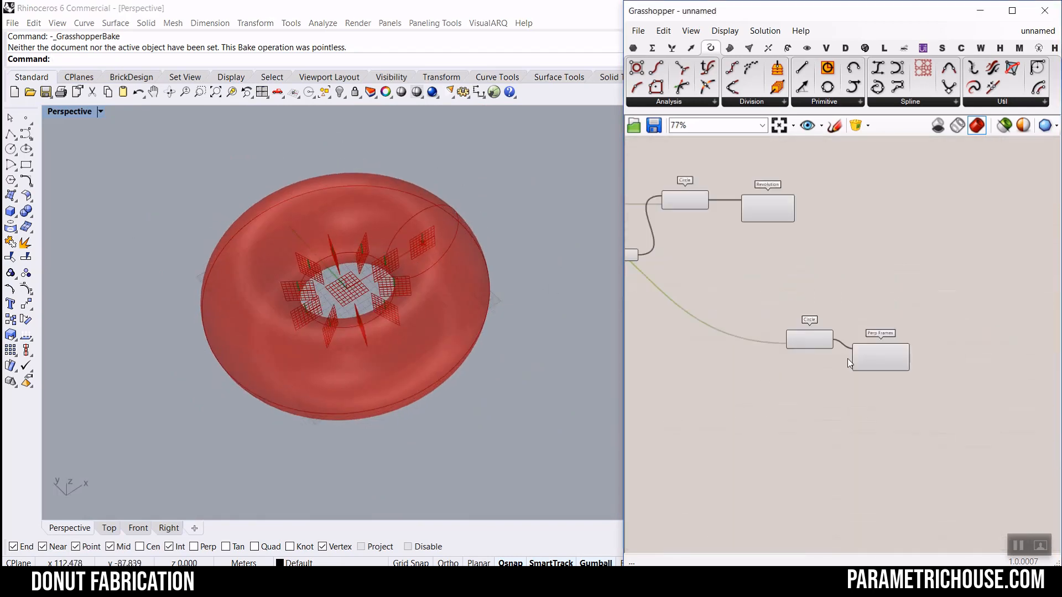
{"action": "left_click_drag", "start_coordinate": [777, 323], "coordinate": [734, 341]}
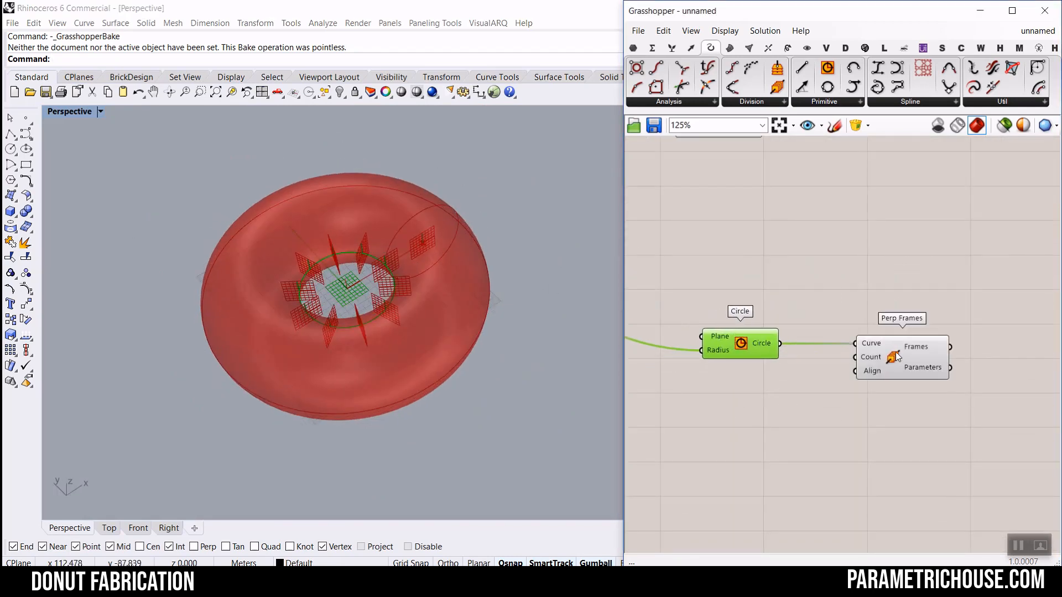
{"action": "left_click_drag", "start_coordinate": [895, 354], "coordinate": [874, 354]}
Examine the orientation of the perpendicular frames around the torus's inner circle in the Perspective view.
{"action": "scroll", "coordinate": [380, 283], "scroll_direction": "up", "scroll_amount": 3}
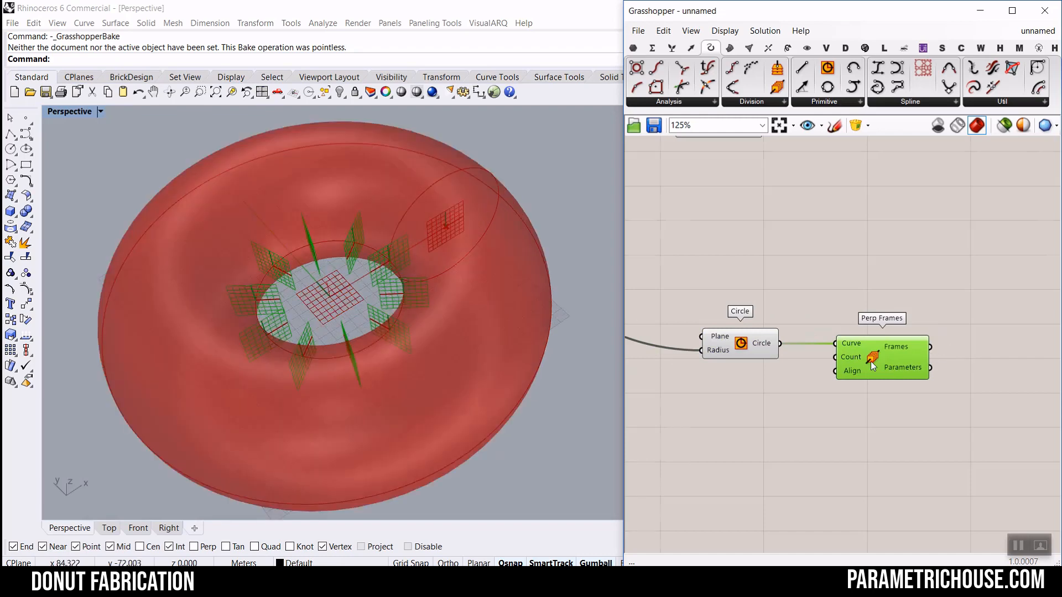
{"action": "scroll", "coordinate": [871, 361], "scroll_direction": "up", "scroll_amount": 3}
{"action": "scroll", "coordinate": [387, 294], "scroll_direction": "up", "scroll_amount": 3}
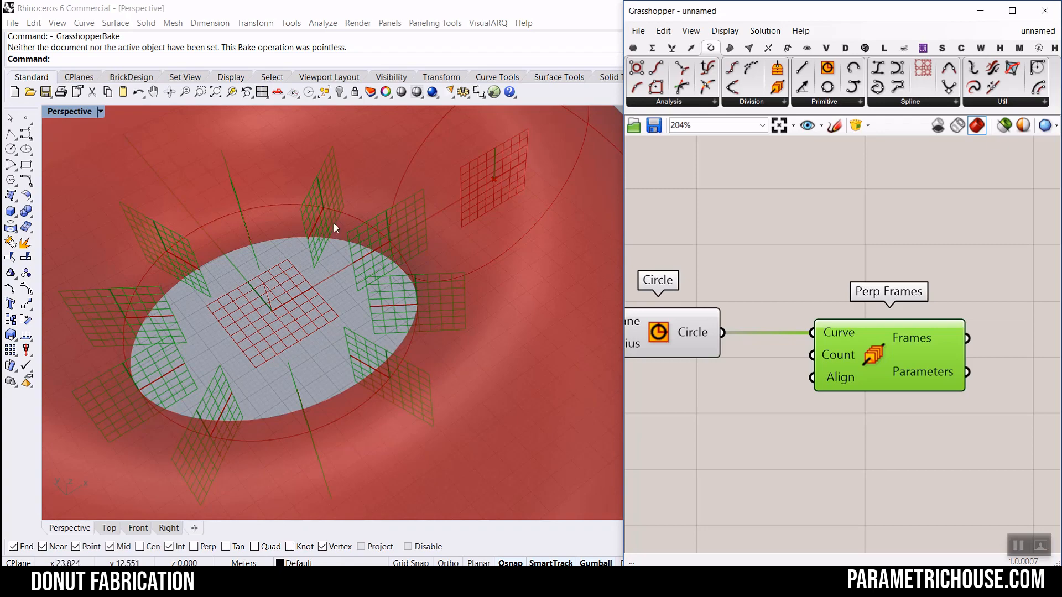
{"action": "right_click_drag", "start_coordinate": [341, 234], "coordinate": [316, 247]}
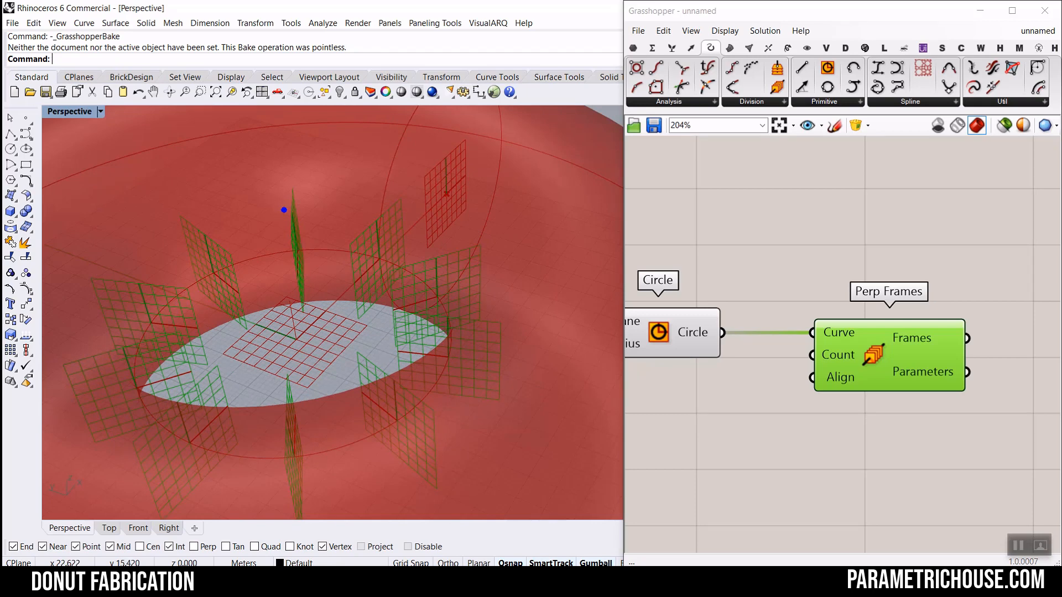
{"action": "left_click_drag", "start_coordinate": [273, 192], "coordinate": [266, 218]}
{"action": "left_click_drag", "start_coordinate": [324, 270], "coordinate": [320, 285]}
{"action": "left_click_drag", "start_coordinate": [263, 234], "coordinate": [311, 285]}
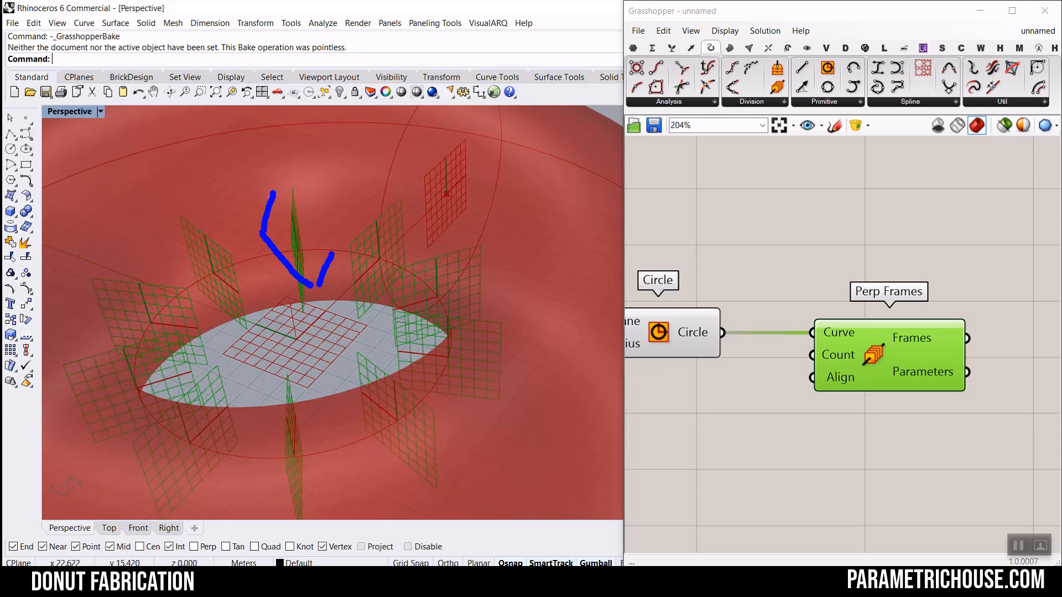
{"action": "left_click_drag", "start_coordinate": [275, 192], "coordinate": [337, 247]}
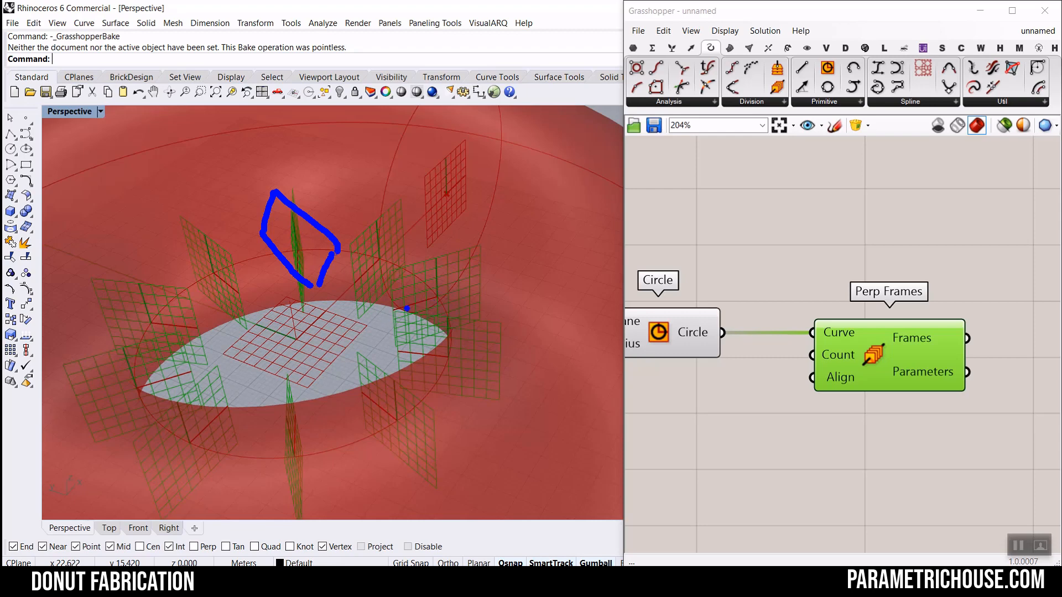
{"action": "key", "text": "Escape"}
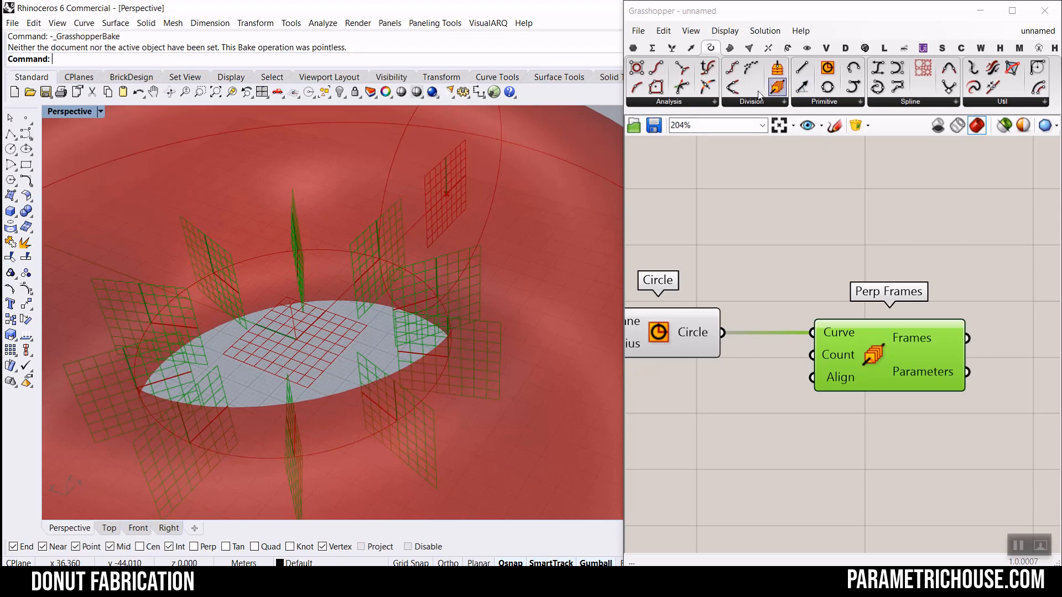
Add a Deconstruct Plane component and feed its Plane input with the Frames output of Perp Frames.
{"action": "left_click", "coordinate": [691, 48]}
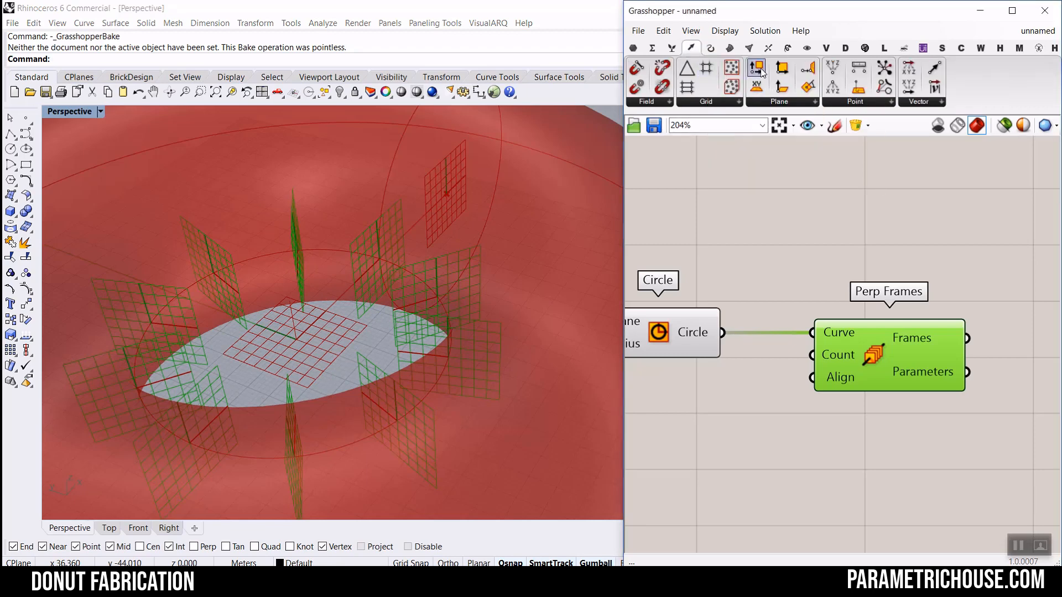
{"action": "left_click", "coordinate": [761, 73]}
{"action": "scroll", "coordinate": [682, 276], "scroll_direction": "down", "scroll_amount": 3}
{"action": "left_click", "coordinate": [954, 321]}
{"action": "scroll", "coordinate": [953, 322], "scroll_direction": "up", "scroll_amount": 2}
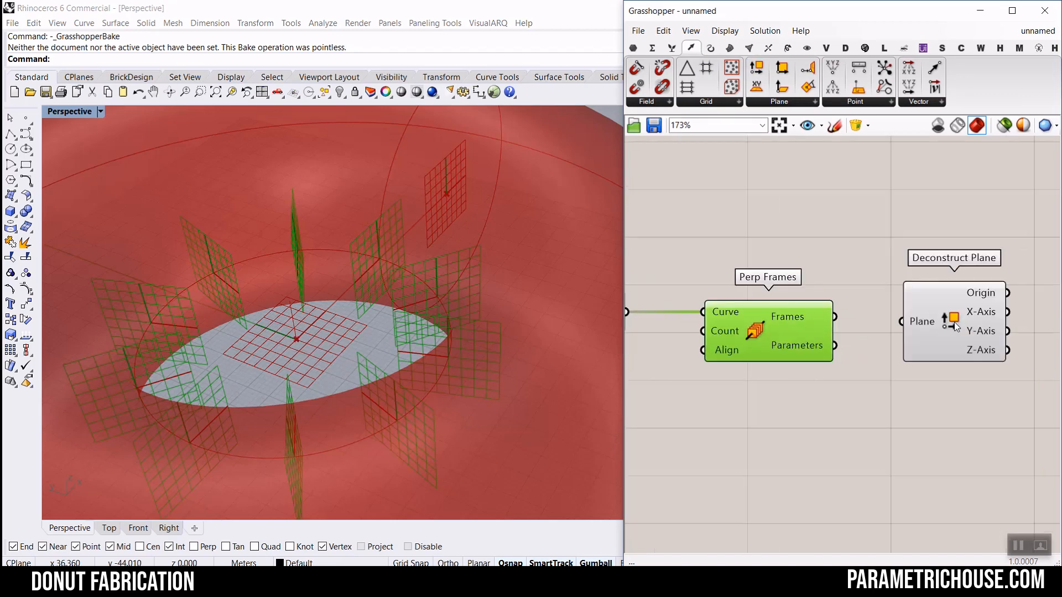
{"action": "right_click_drag", "start_coordinate": [877, 319], "coordinate": [749, 317]}
{"action": "scroll", "coordinate": [710, 321], "scroll_direction": "up", "scroll_amount": 3}
{"action": "left_click_drag", "start_coordinate": [701, 309], "coordinate": [810, 317]}
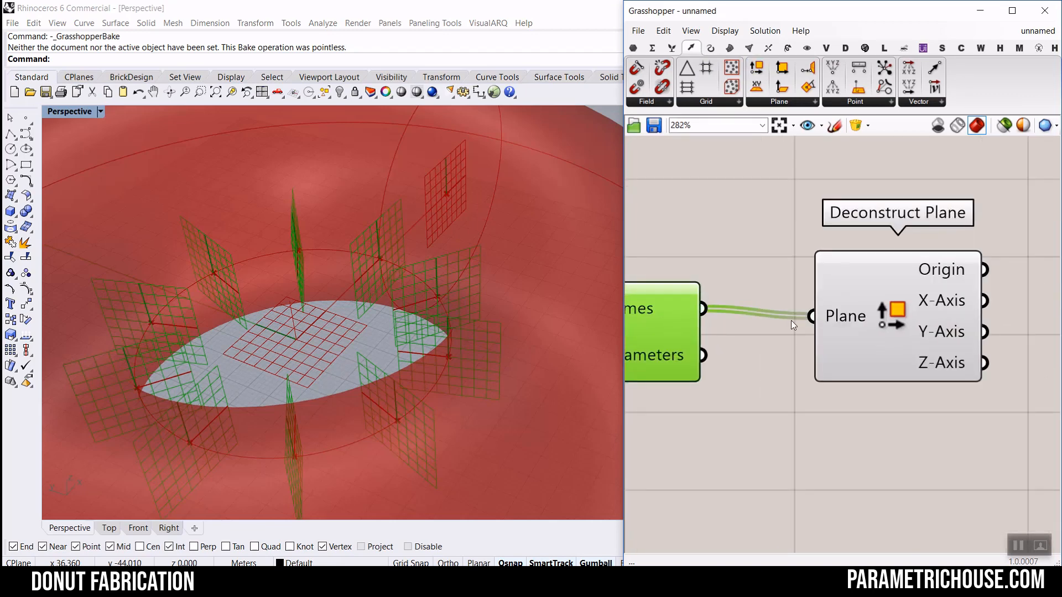
{"action": "scroll", "coordinate": [790, 317], "scroll_direction": "down", "scroll_amount": 3}
Add a Rotate 3D component and place it above and beyond Deconstruct Plane.
{"action": "right_click_drag", "start_coordinate": [929, 204], "coordinate": [855, 245]}
{"action": "double_click", "coordinate": [855, 244]}
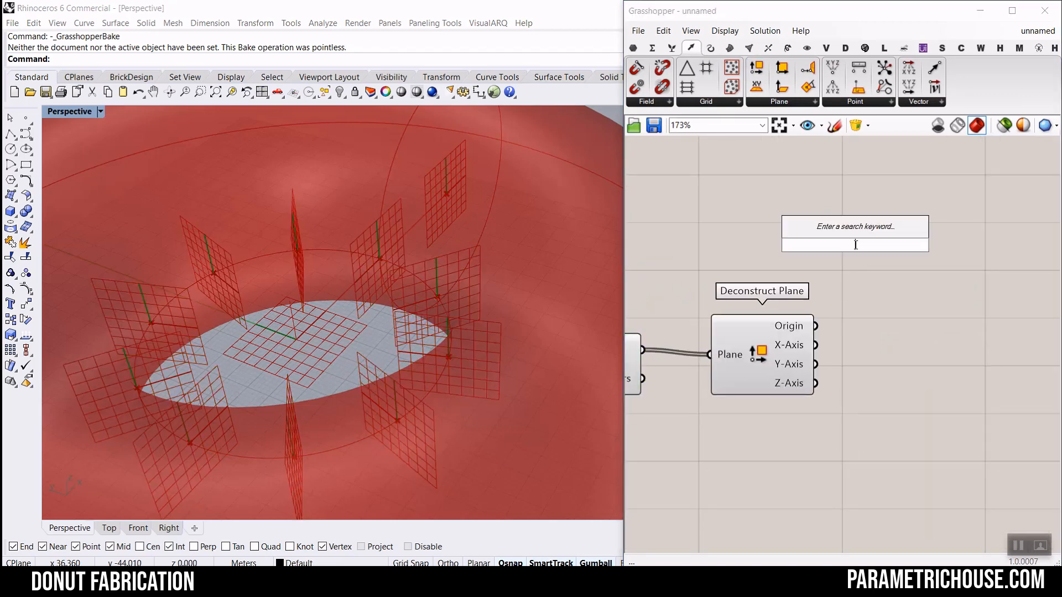
{"action": "type", "text": "rot"}
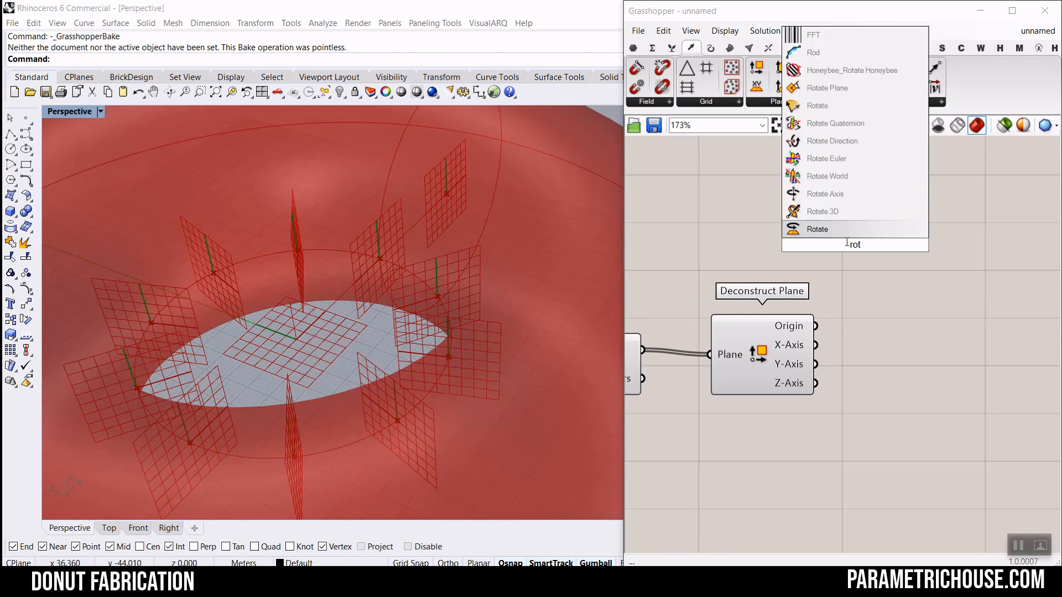
{"action": "left_click", "coordinate": [825, 211]}
{"action": "left_click_drag", "start_coordinate": [792, 271], "coordinate": [864, 261]}
Move Deconstruct Plane lower and connect the Frames output of Perp Frames to Rotate 3D's Geometry input.
{"action": "right_click_drag", "start_coordinate": [759, 337], "coordinate": [851, 238]}
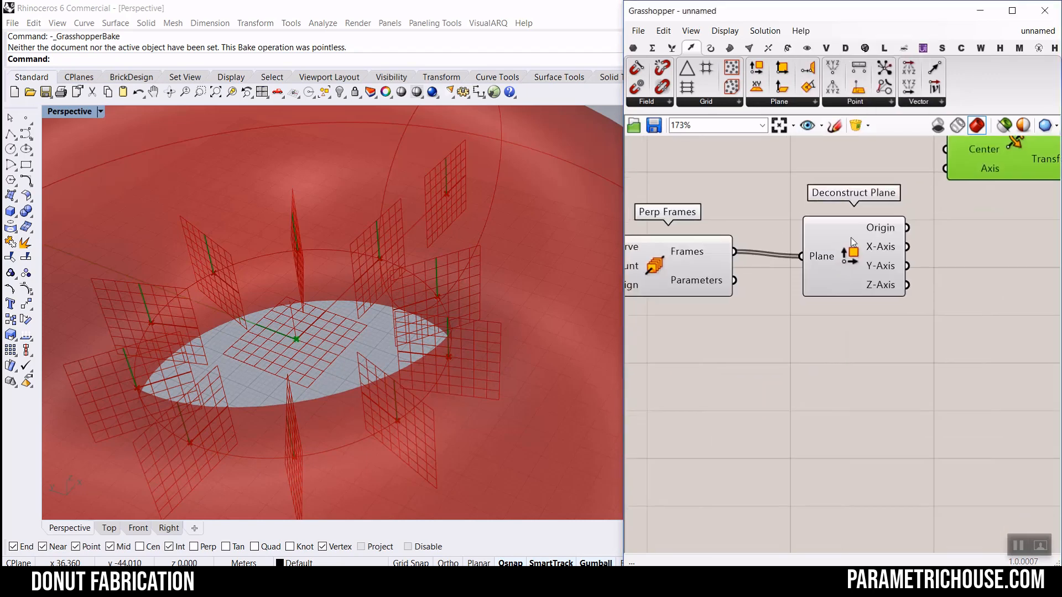
{"action": "left_click_drag", "start_coordinate": [852, 241], "coordinate": [845, 323]}
{"action": "scroll", "coordinate": [733, 249], "scroll_direction": "down", "scroll_amount": 4}
{"action": "left_click_drag", "start_coordinate": [738, 252], "coordinate": [856, 180]}
{"action": "left_click_drag", "start_coordinate": [899, 211], "coordinate": [904, 273]}
{"action": "scroll", "coordinate": [817, 309], "scroll_direction": "up", "scroll_amount": 4}
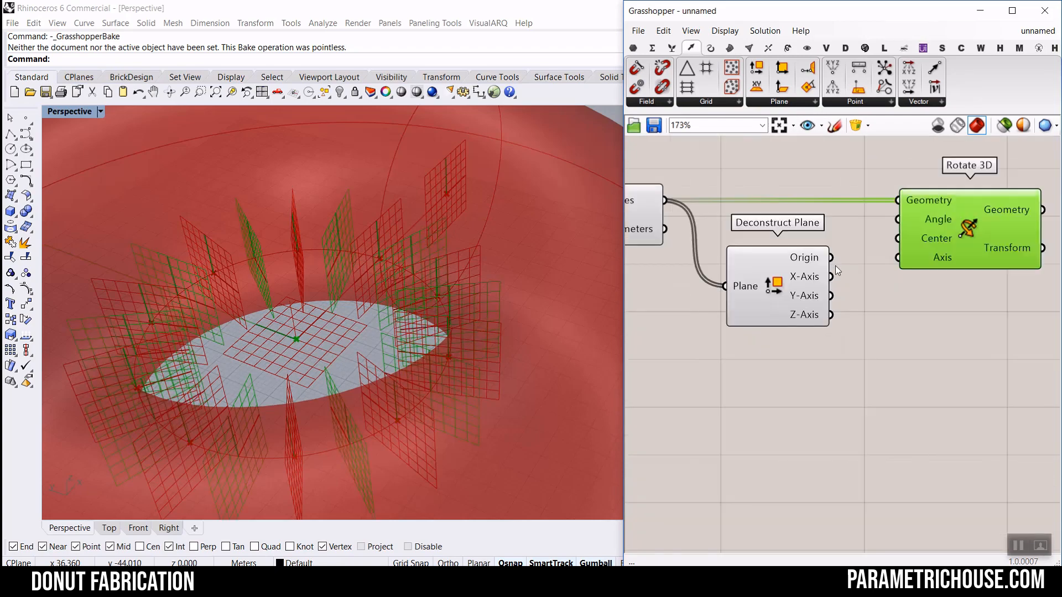
Connect Deconstruct Plane's Origin to Rotate 3D's Center input and its X-Axis to the Axis input.
{"action": "left_click_drag", "start_coordinate": [831, 258], "coordinate": [898, 243]}
{"action": "scroll", "coordinate": [373, 275], "scroll_direction": "up", "scroll_amount": 2}
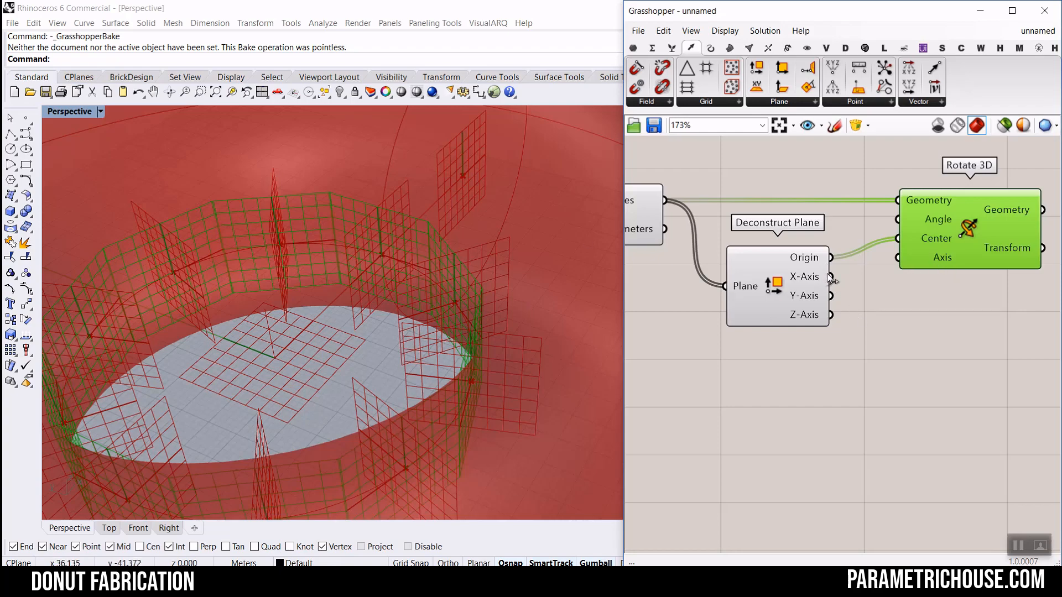
{"action": "left_click_drag", "start_coordinate": [831, 277], "coordinate": [897, 258]}
{"action": "scroll", "coordinate": [383, 244], "scroll_direction": "down", "scroll_amount": 3}
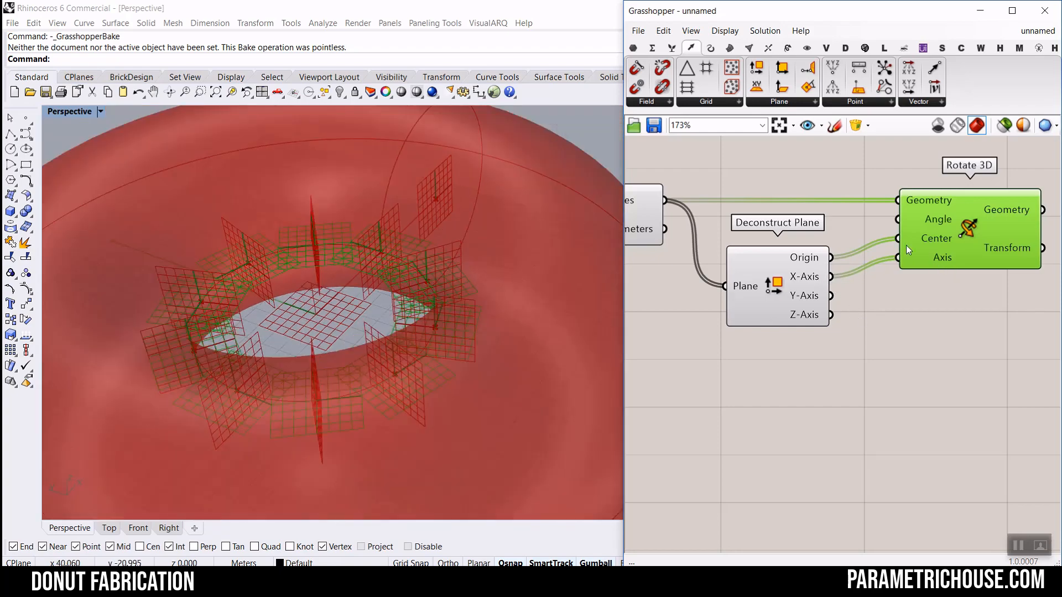
Switch Rotate 3D's Angle input to degrees.
{"action": "right_click", "coordinate": [933, 217]}
{"action": "left_click", "coordinate": [949, 325]}
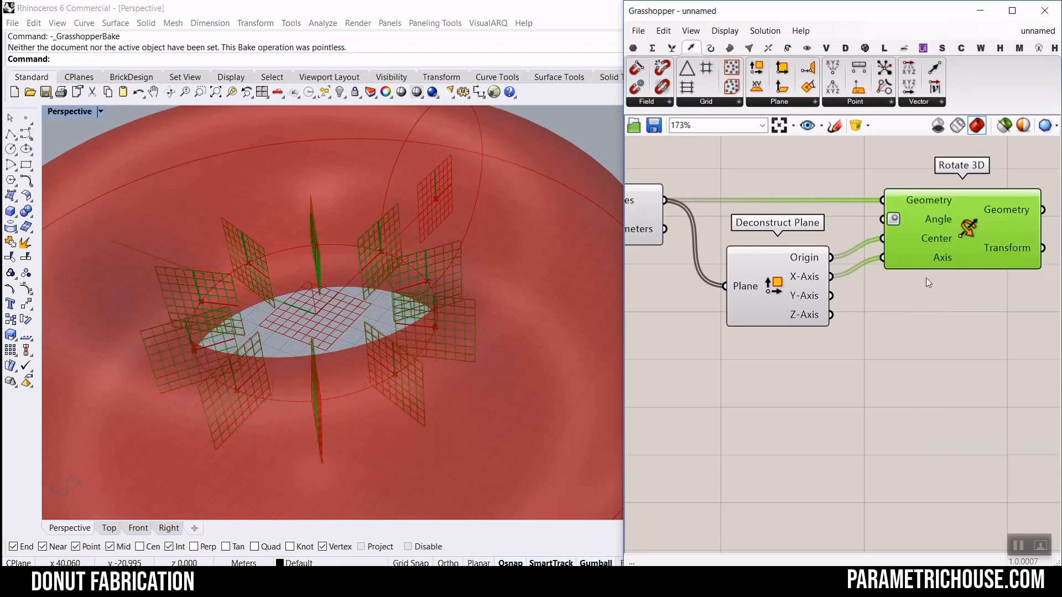
{"action": "scroll", "coordinate": [928, 191], "scroll_direction": "up", "scroll_amount": 3}
Turn off the preview of the Perp Frames and Deconstruct Plane components.
{"action": "scroll", "coordinate": [927, 237], "scroll_direction": "down", "scroll_amount": 5}
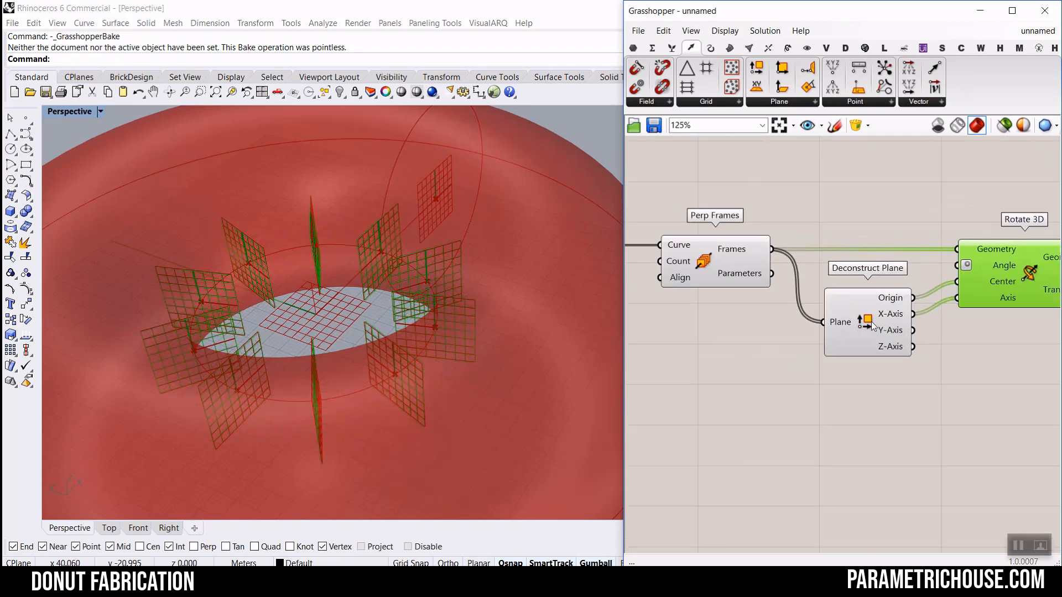
{"action": "left_click_drag", "start_coordinate": [913, 382], "coordinate": [714, 244]}
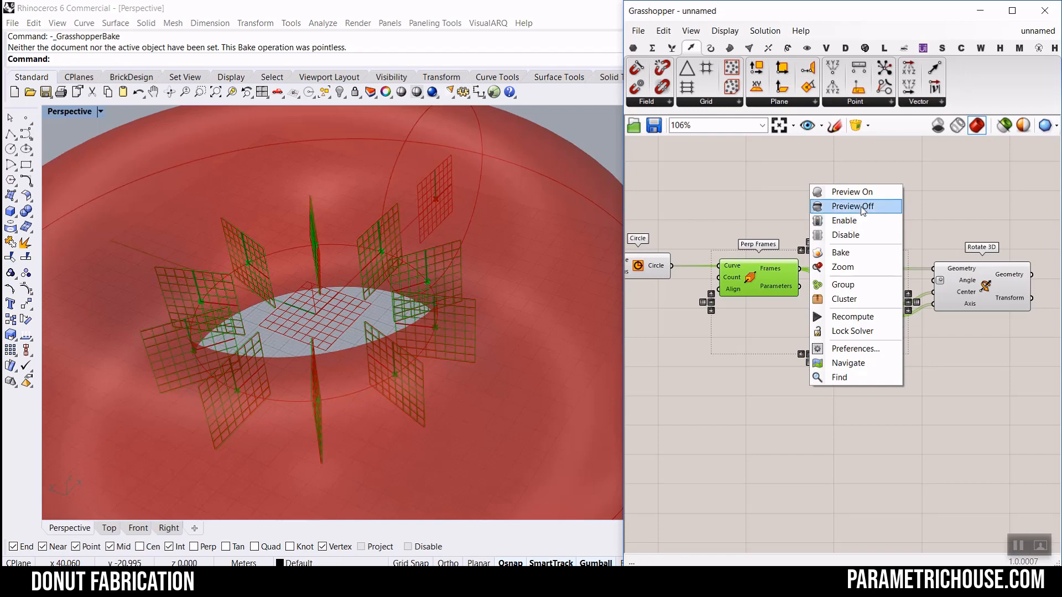
{"action": "left_click", "coordinate": [861, 207]}
Add a number slider ranging 0..70.00 and connect it to Rotate 3D's Angle input.
{"action": "scroll", "coordinate": [846, 213], "scroll_direction": "up", "scroll_amount": 3}
{"action": "double_click", "coordinate": [822, 205]}
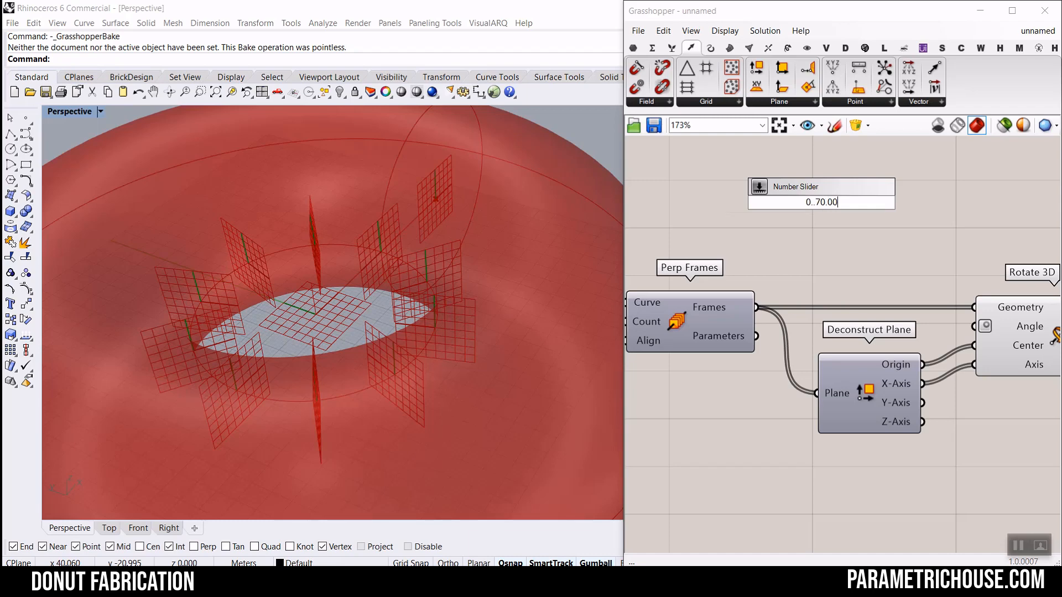
{"action": "key", "text": "Return"}
{"action": "scroll", "coordinate": [898, 221], "scroll_direction": "up", "scroll_amount": 2}
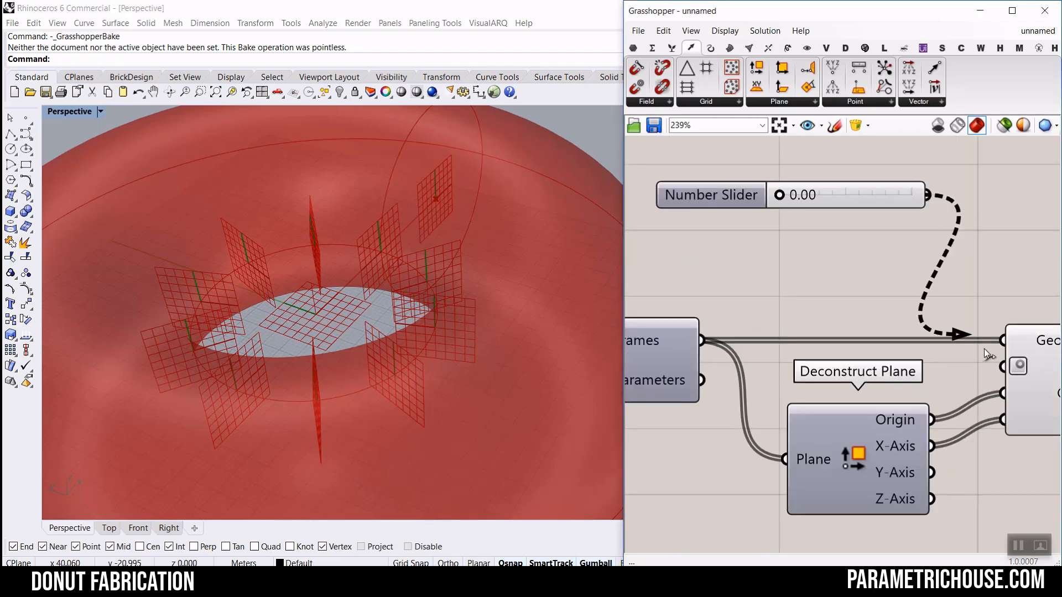
Set the rotation angle slider to 40.93 to tilt the frames around the torus.
{"action": "left_click_drag", "start_coordinate": [781, 194], "coordinate": [864, 216]}
{"action": "right_click_drag", "start_coordinate": [463, 297], "coordinate": [278, 309]}
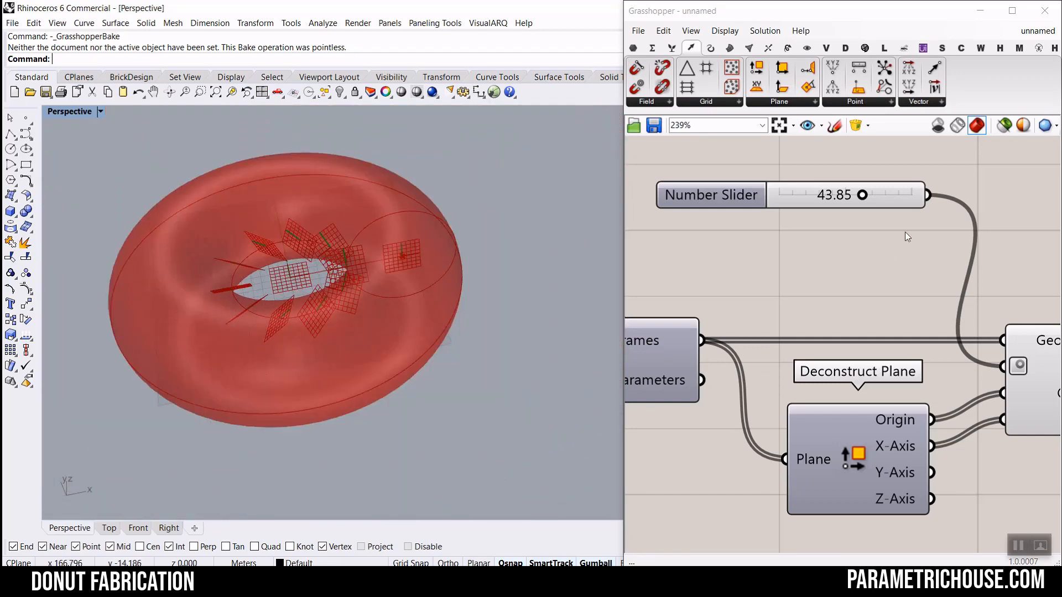
{"action": "mouse_move", "coordinate": [863, 196]}
{"action": "left_mouse_down"}
{"action": "mouse_move", "coordinate": [914, 197]}
{"action": "mouse_move", "coordinate": [821, 198]}
{"action": "mouse_move", "coordinate": [881, 199]}
{"action": "mouse_move", "coordinate": [830, 207]}
{"action": "mouse_move", "coordinate": [856, 200]}
{"action": "left_mouse_up"}
Switch to the Donut-Fabrication definition and preview the curves where the rotated planes intersect the torus.
{"action": "left_click", "coordinate": [1047, 32]}
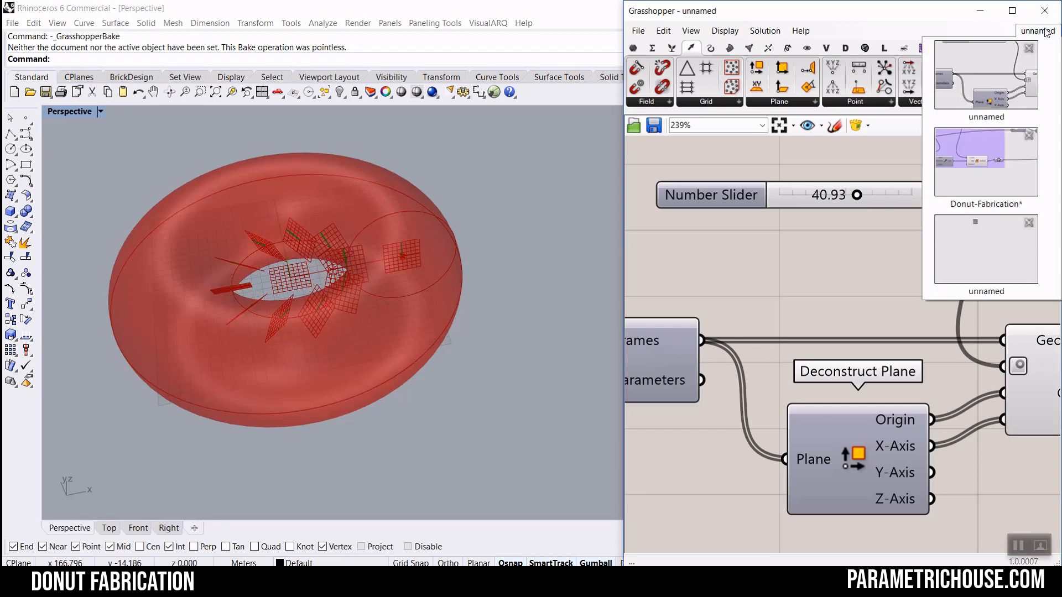
{"action": "left_click", "coordinate": [990, 190]}
{"action": "scroll", "coordinate": [894, 267], "scroll_direction": "down", "scroll_amount": 5}
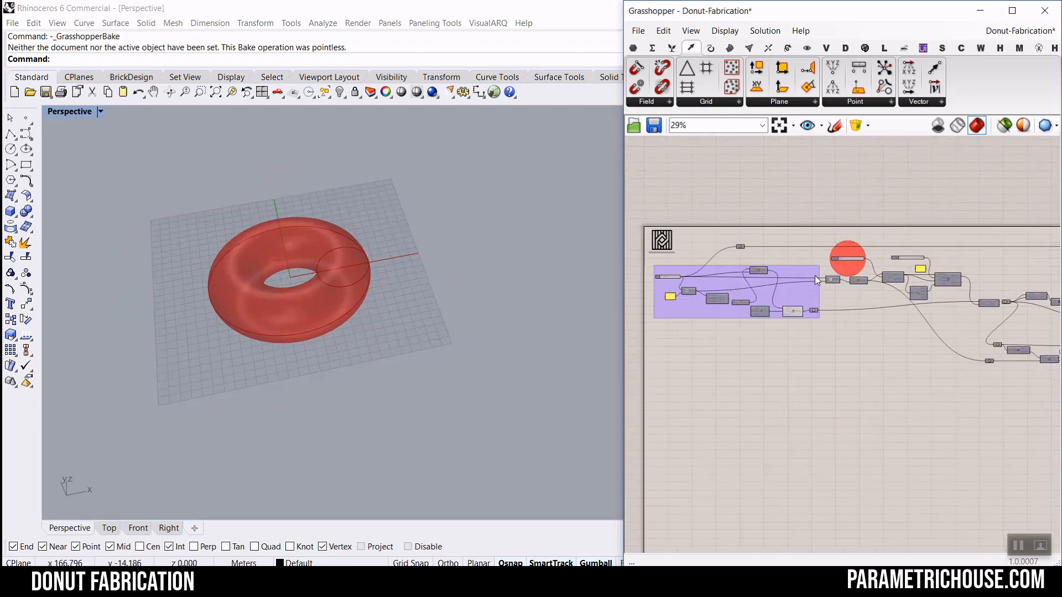
{"action": "scroll", "coordinate": [944, 289], "scroll_direction": "up", "scroll_amount": 5}
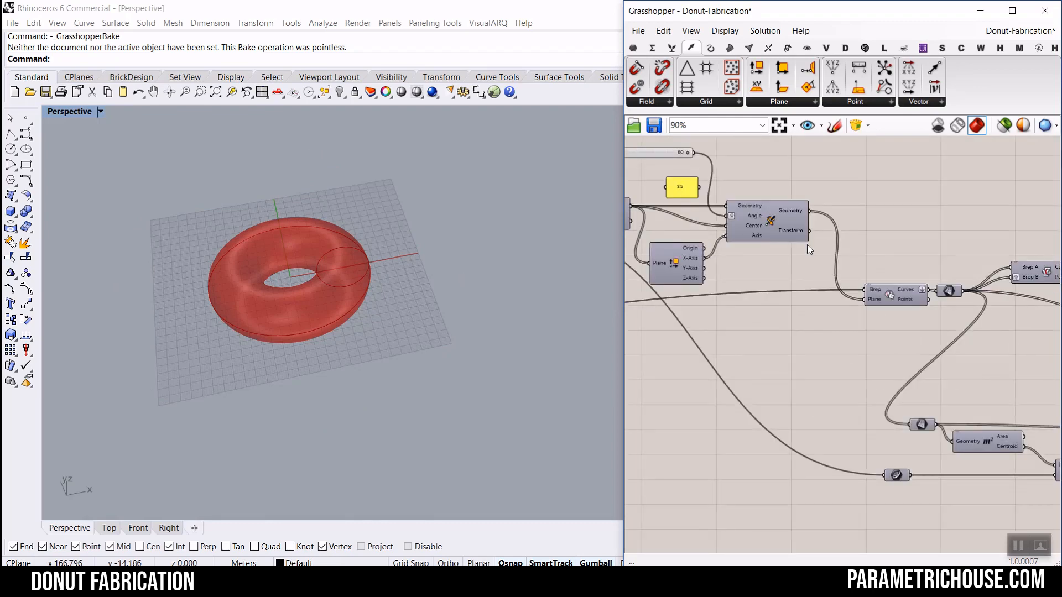
{"action": "right_click", "coordinate": [890, 296]}
{"action": "left_click", "coordinate": [906, 320]}
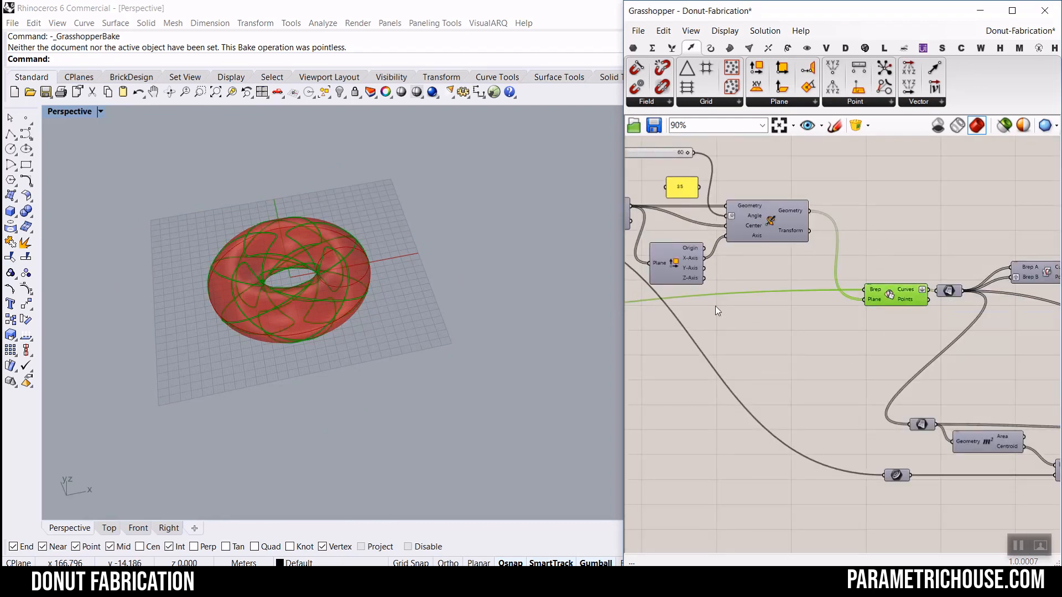
{"action": "scroll", "coordinate": [289, 271], "scroll_direction": "up", "scroll_amount": 5}
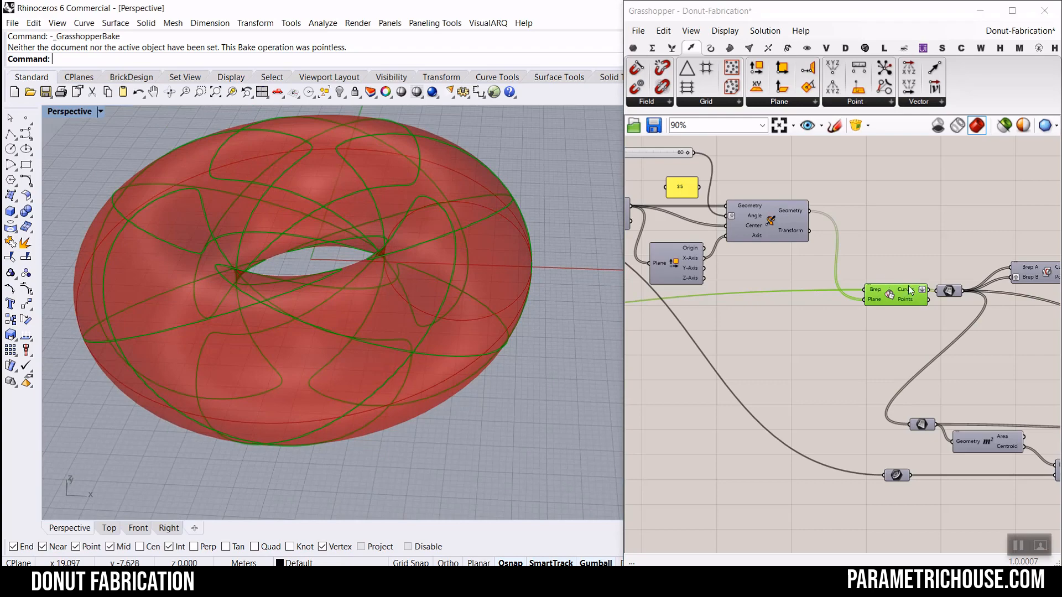
Bake the plane intersection curves and pull one baked curve away from the torus to show its shape.
{"action": "right_click", "coordinate": [910, 290]}
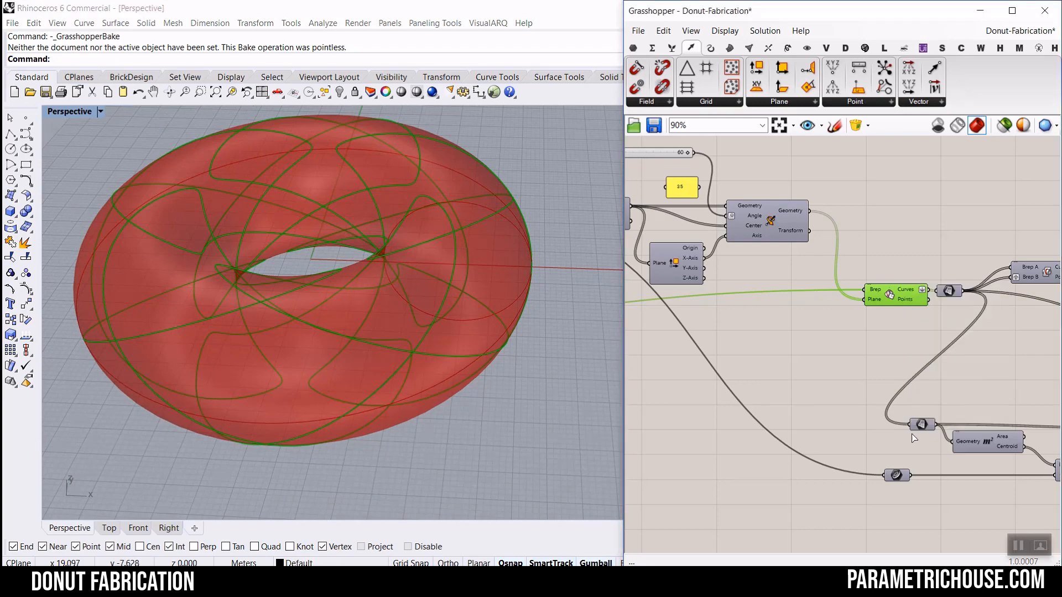
{"action": "left_click", "coordinate": [914, 446]}
{"action": "scroll", "coordinate": [286, 262], "scroll_direction": "down", "scroll_amount": 8}
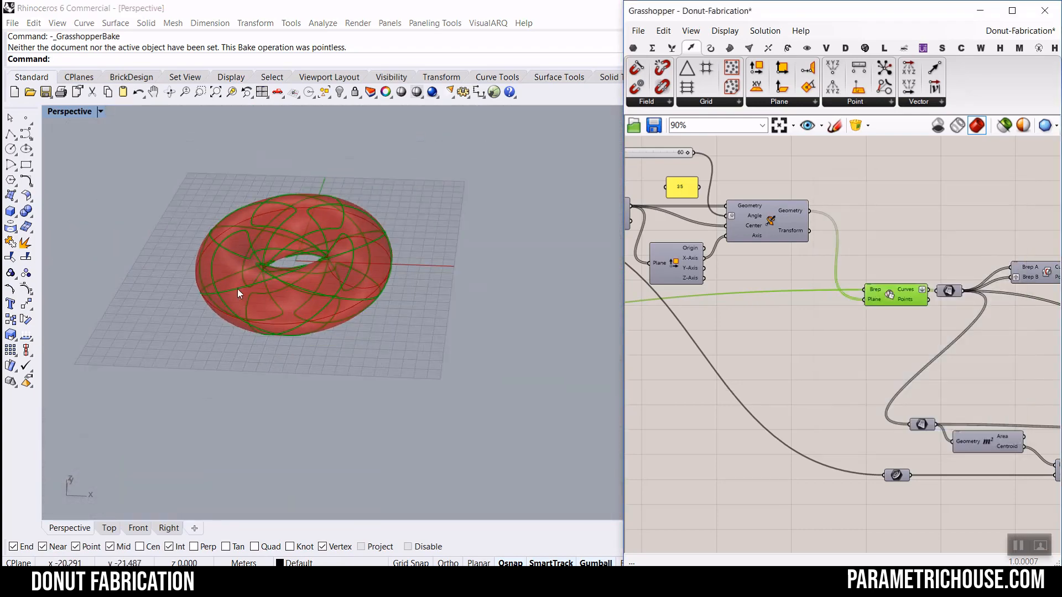
{"action": "left_click_drag", "start_coordinate": [237, 289], "coordinate": [166, 371]}
{"action": "right_click_drag", "start_coordinate": [166, 370], "coordinate": [354, 331]}
Return to the unnamed definition being built and delete the baked section curves from the Rhino scene.
{"action": "left_click", "coordinate": [1010, 35]}
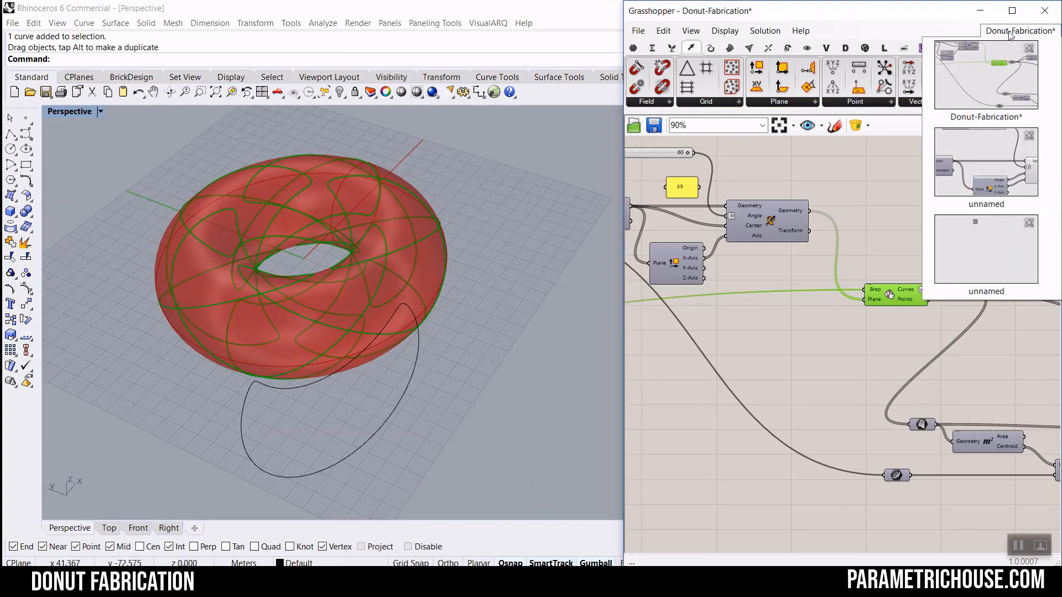
{"action": "left_click", "coordinate": [973, 190]}
{"action": "scroll", "coordinate": [390, 315], "scroll_direction": "down", "scroll_amount": 5}
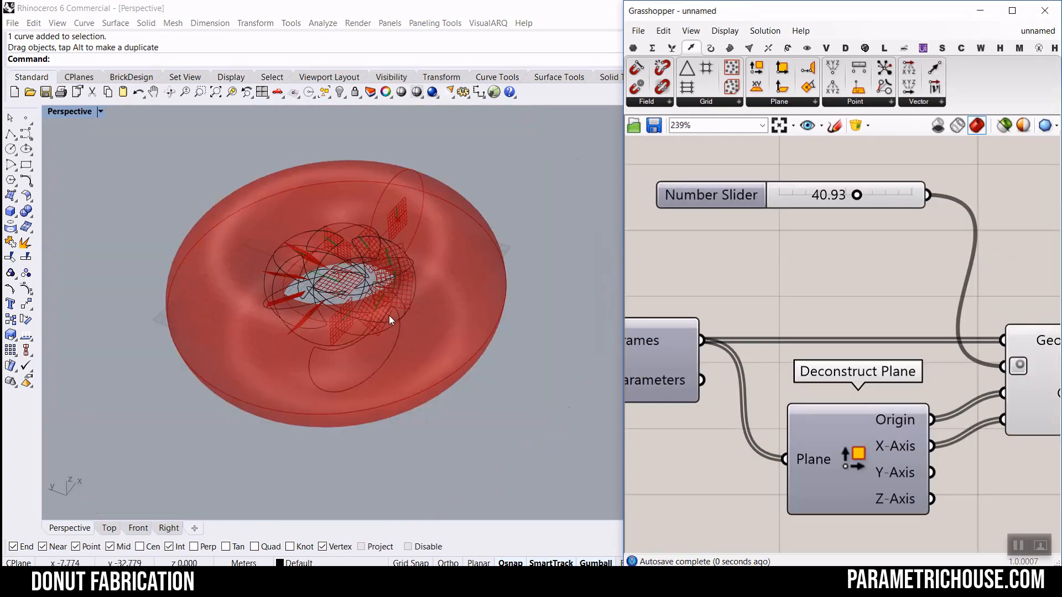
{"action": "left_click_drag", "start_coordinate": [433, 389], "coordinate": [248, 233]}
{"action": "key", "text": "Delete"}
{"action": "scroll", "coordinate": [412, 310], "scroll_direction": "up", "scroll_amount": 6}
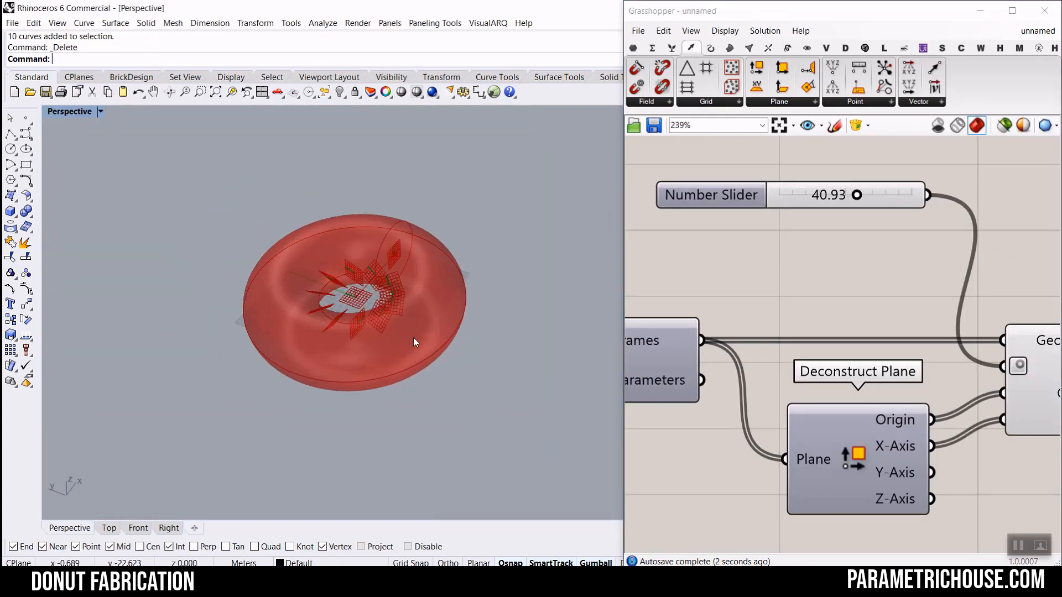
Add a Brep | Plane intersection component and feed the Rotate 3D Geometry output into its Plane input instead of Brep.
{"action": "scroll", "coordinate": [906, 319], "scroll_direction": "down", "scroll_amount": 5}
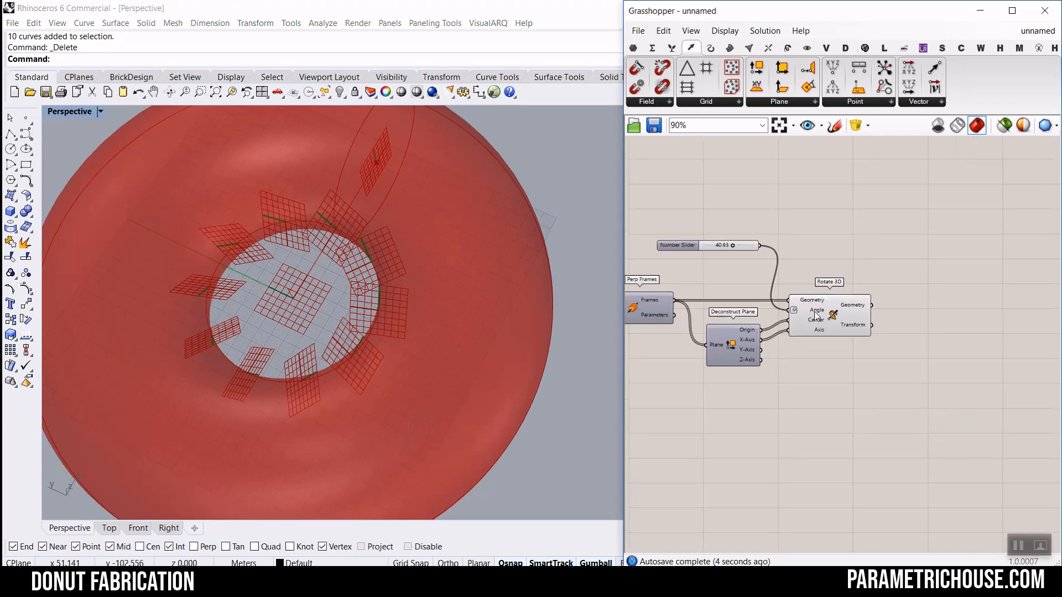
{"action": "left_click", "coordinate": [854, 322]}
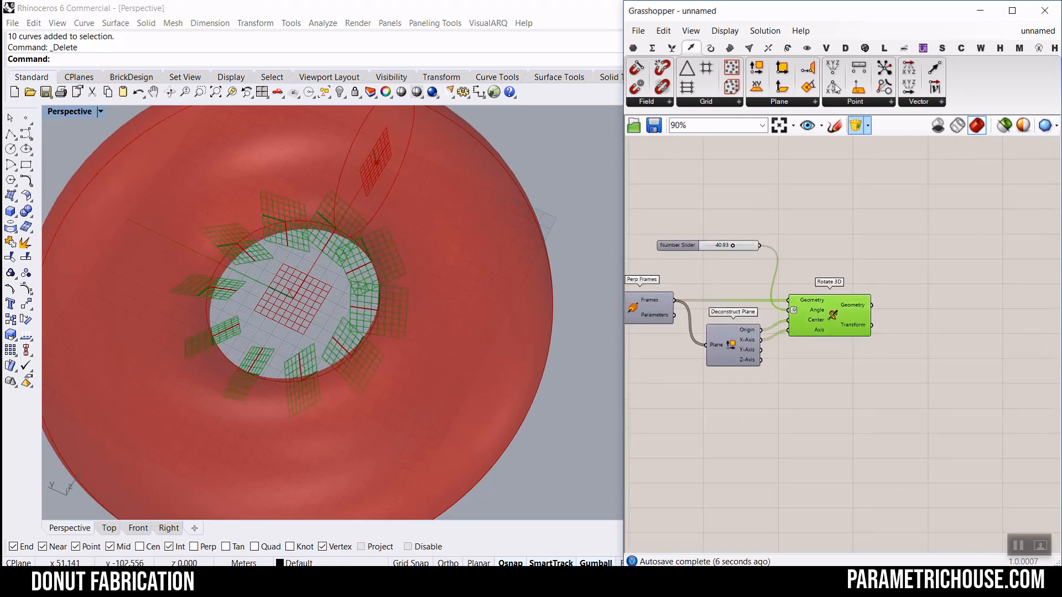
{"action": "left_click", "coordinate": [775, 51]}
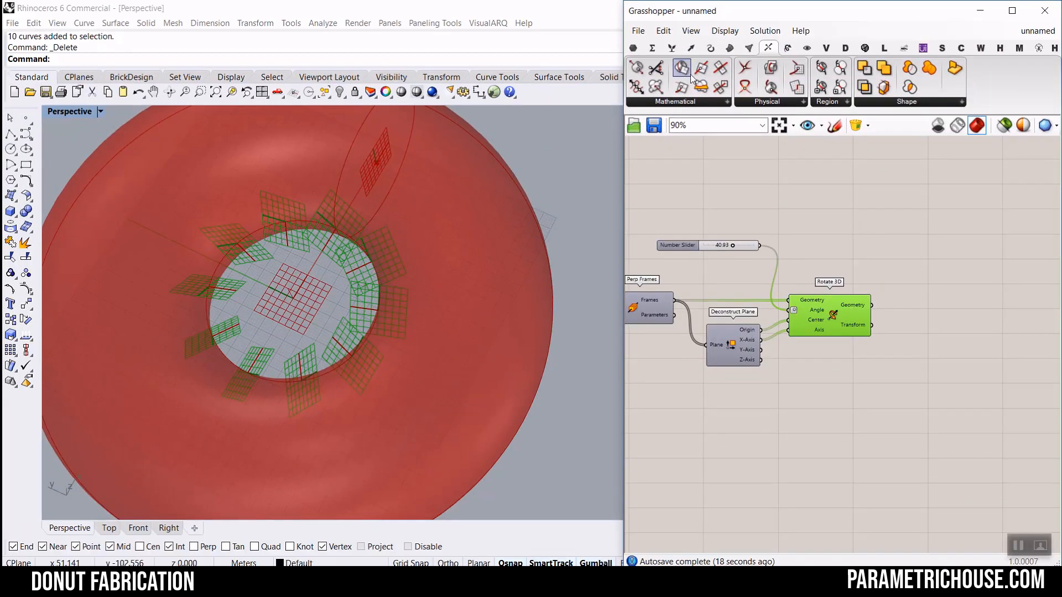
{"action": "scroll", "coordinate": [946, 353], "scroll_direction": "up", "scroll_amount": 3}
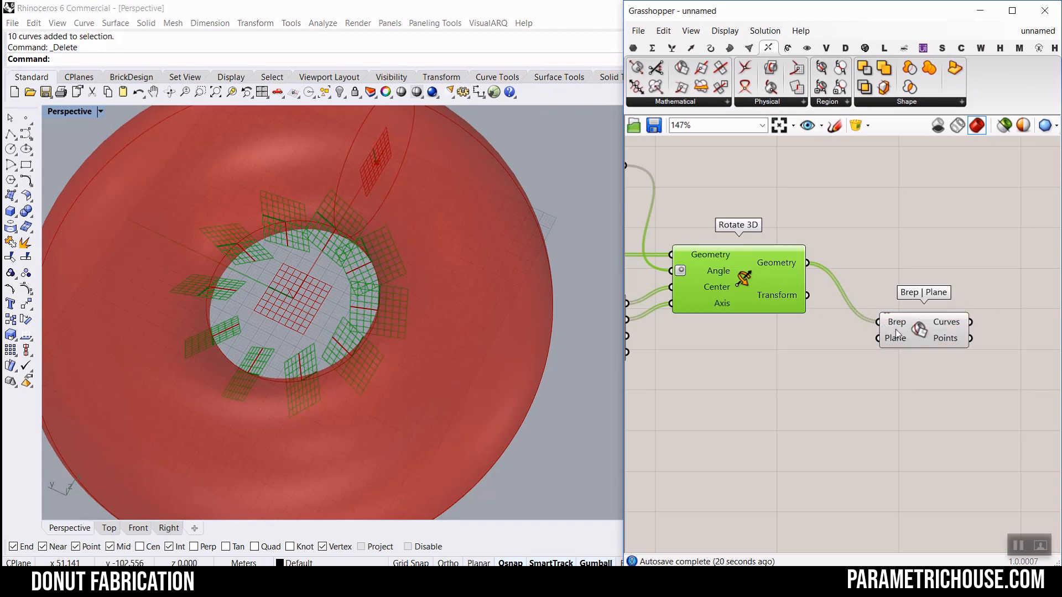
{"action": "left_click_drag", "start_coordinate": [895, 330], "coordinate": [902, 317]}
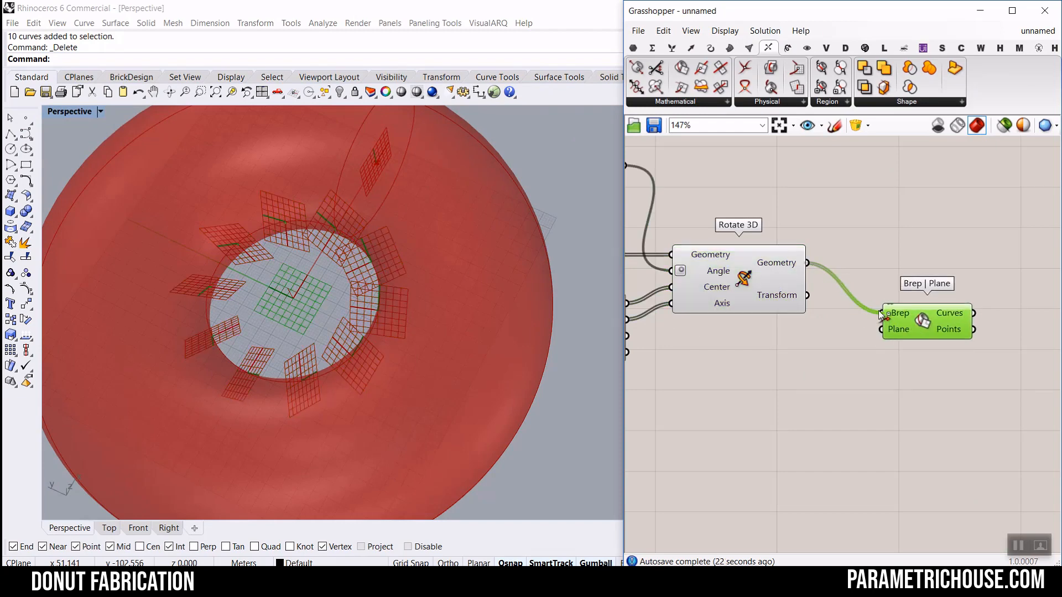
{"action": "left_click_drag", "start_coordinate": [923, 322], "coordinate": [890, 213]}
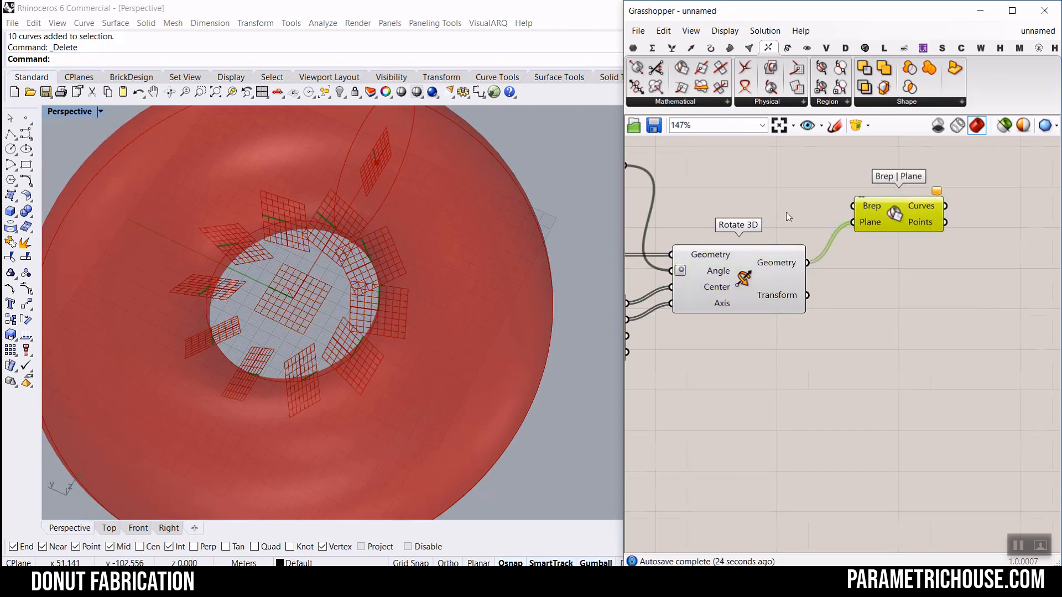
Connect the torus surface output to the Brep input of the Brep | Plane component.
{"action": "scroll", "coordinate": [787, 216], "scroll_direction": "down", "scroll_amount": 5}
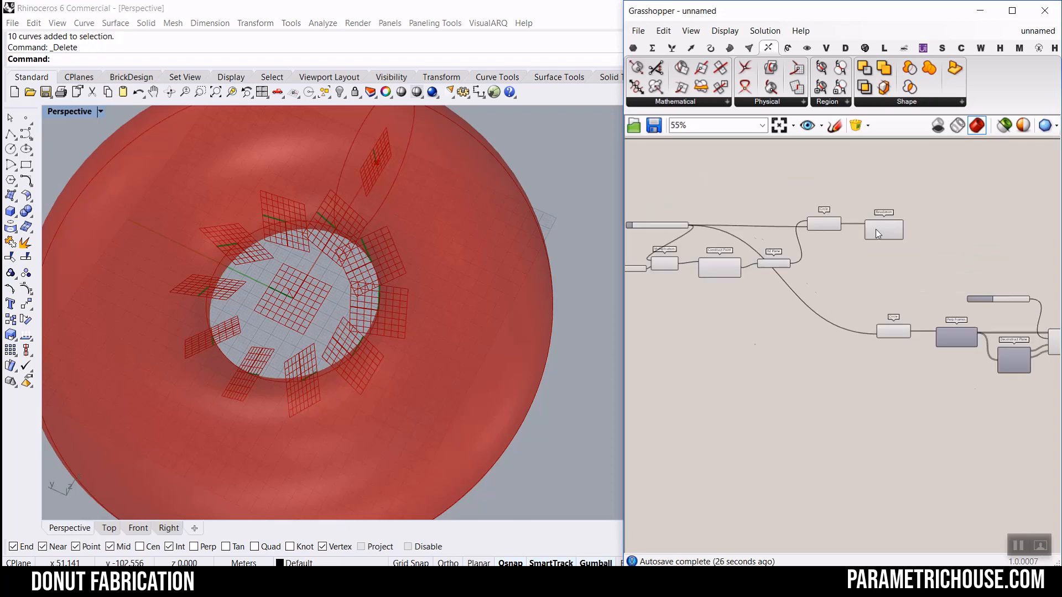
{"action": "scroll", "coordinate": [885, 231], "scroll_direction": "up", "scroll_amount": 4}
{"action": "right_click_drag", "start_coordinate": [945, 240], "coordinate": [744, 249]}
{"action": "scroll", "coordinate": [729, 246], "scroll_direction": "down", "scroll_amount": 6}
{"action": "left_click_drag", "start_coordinate": [729, 247], "coordinate": [896, 216]}
{"action": "scroll", "coordinate": [846, 290], "scroll_direction": "up", "scroll_amount": 5}
{"action": "scroll", "coordinate": [920, 304], "scroll_direction": "down", "scroll_amount": 3}
{"action": "left_click", "coordinate": [909, 281]}
{"action": "scroll", "coordinate": [908, 286], "scroll_direction": "down", "scroll_amount": 4}
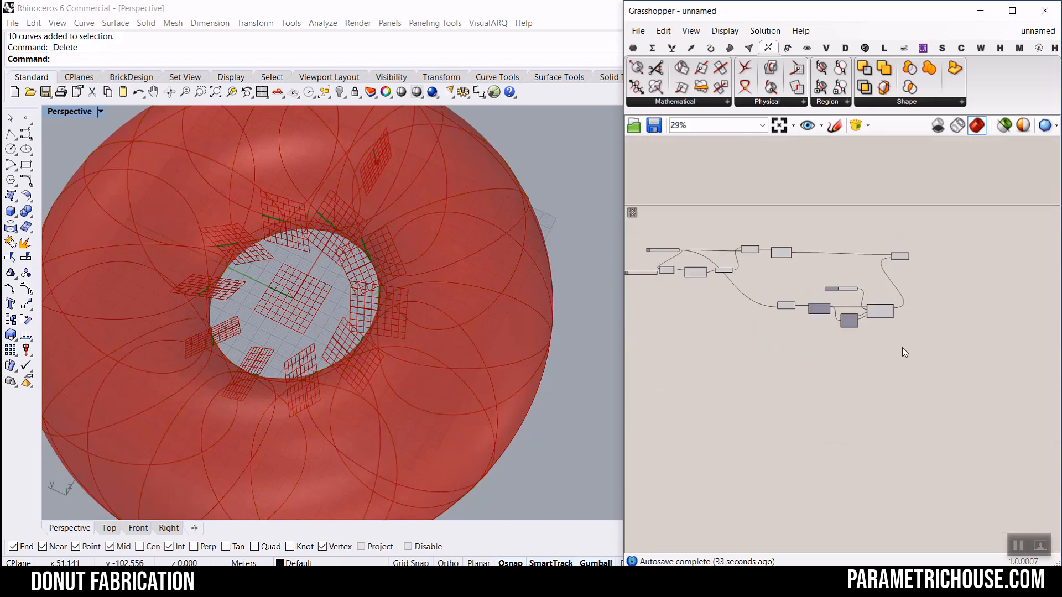
Turn off the preview of the components upstream of Brep | Plane so only the intersection curves display.
{"action": "left_click_drag", "start_coordinate": [880, 349], "coordinate": [680, 240]}
{"action": "right_click", "coordinate": [731, 200]}
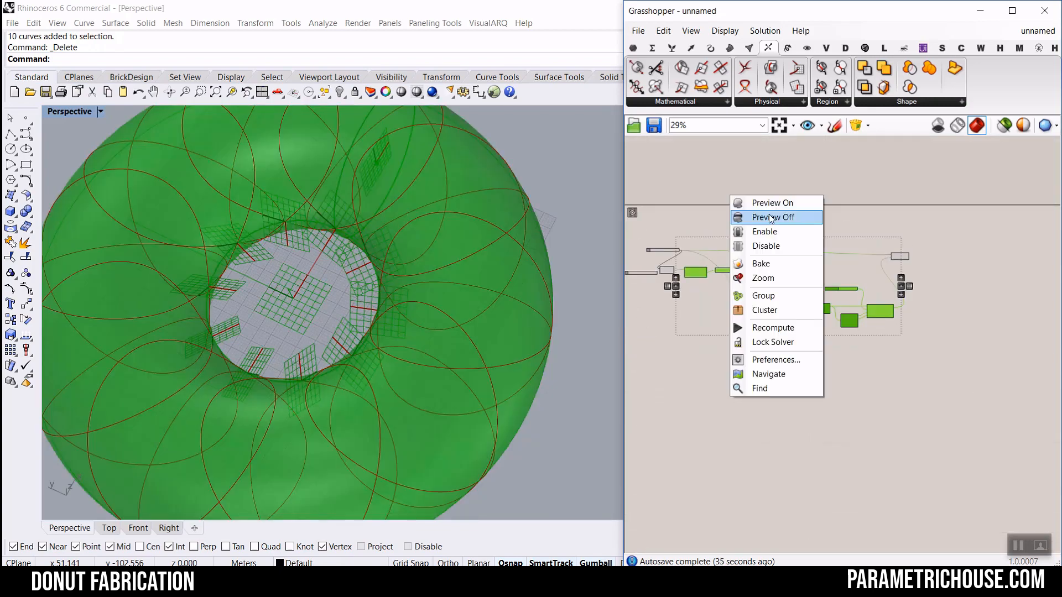
{"action": "left_click", "coordinate": [773, 216]}
{"action": "right_click_drag", "start_coordinate": [360, 298], "coordinate": [392, 260]}
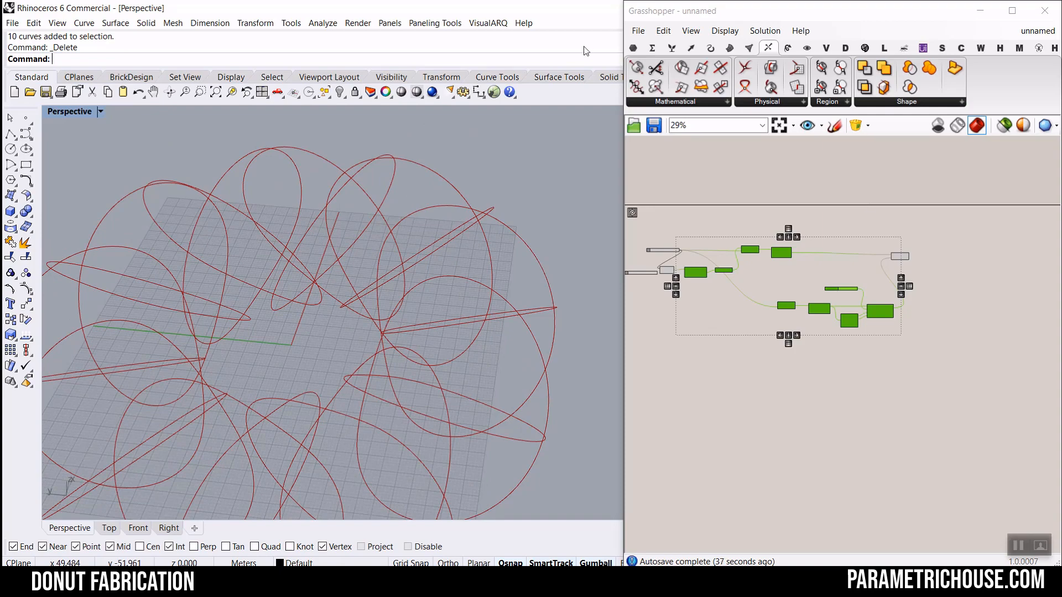
Add a Surface parameter and connect the Curves output of Brep | Plane to it to fill the sections.
{"action": "left_click", "coordinate": [631, 51]}
{"action": "scroll", "coordinate": [951, 267], "scroll_direction": "up", "scroll_amount": 8}
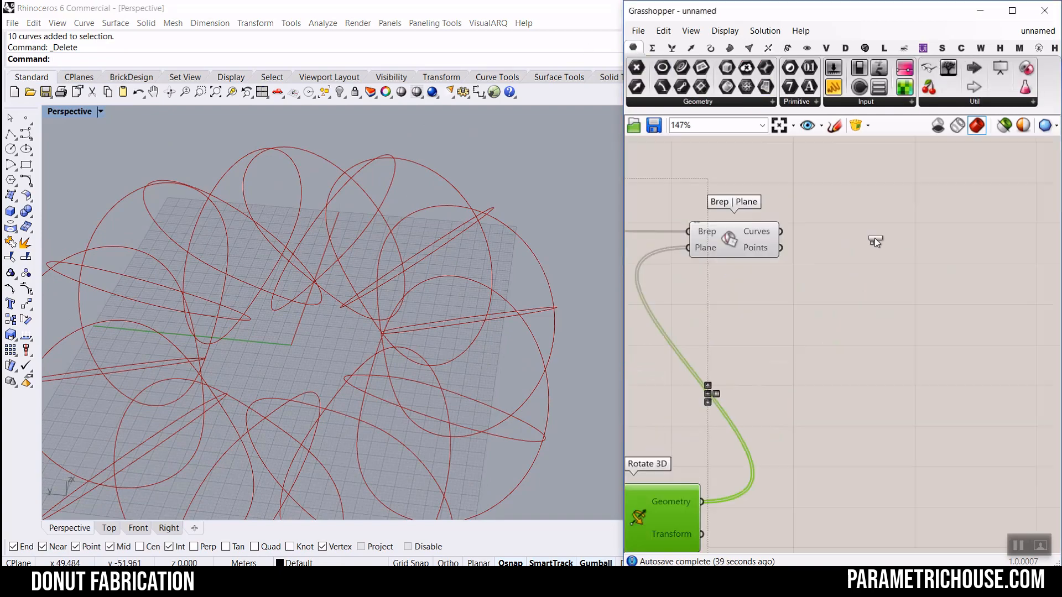
{"action": "left_click_drag", "start_coordinate": [855, 238], "coordinate": [854, 239]}
{"action": "left_click_drag", "start_coordinate": [874, 240], "coordinate": [867, 233]}
{"action": "mouse_move", "coordinate": [396, 279]}
{"action": "right_mouse_down"}
{"action": "mouse_move", "coordinate": [389, 313]}
{"action": "mouse_move", "coordinate": [399, 244]}
{"action": "mouse_move", "coordinate": [387, 244]}
{"action": "mouse_move", "coordinate": [382, 213]}
{"action": "mouse_move", "coordinate": [377, 286]}
{"action": "right_mouse_up"}
{"action": "scroll", "coordinate": [389, 313], "scroll_direction": "down", "scroll_amount": 7}
{"action": "scroll", "coordinate": [399, 243], "scroll_direction": "up", "scroll_amount": 8}
{"action": "scroll", "coordinate": [377, 286], "scroll_direction": "down", "scroll_amount": 6}
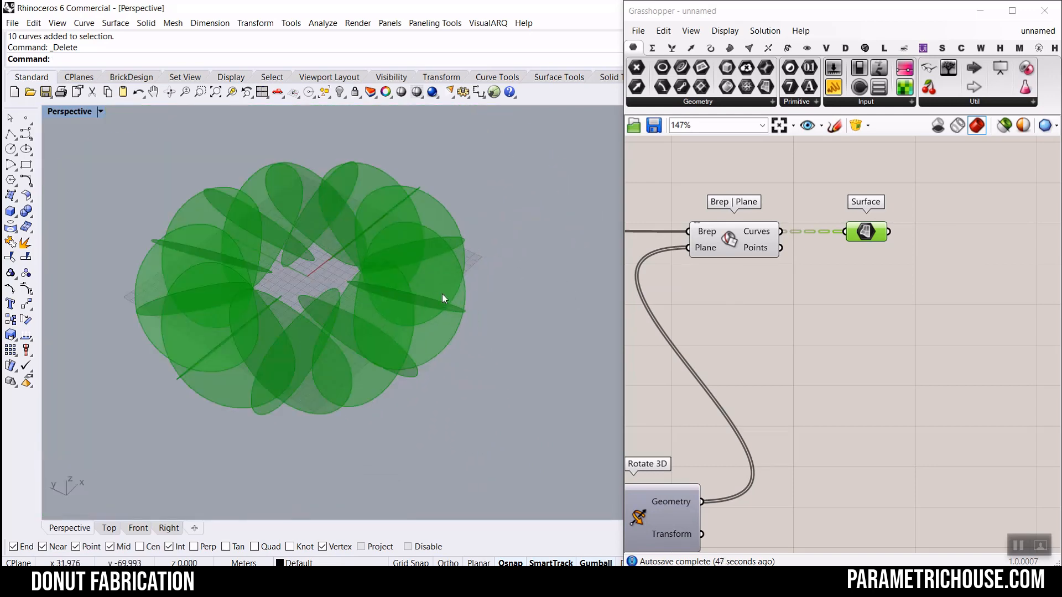
Try a steeper frame tilt of 66.42, then set the rotation angle slider to 60.
{"action": "scroll", "coordinate": [975, 391], "scroll_direction": "down", "scroll_amount": 5}
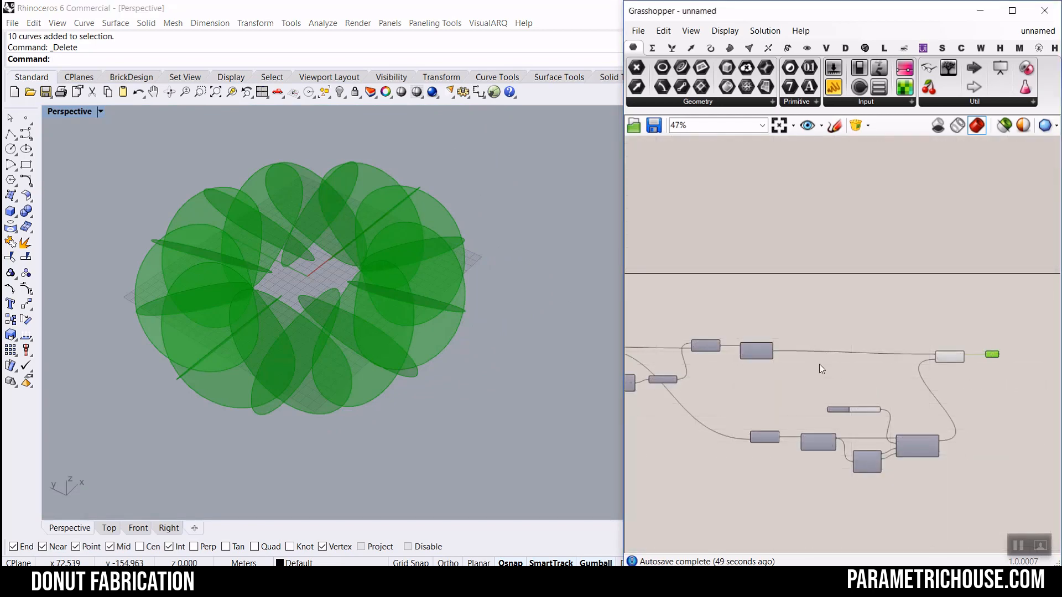
{"action": "scroll", "coordinate": [856, 410], "scroll_direction": "up", "scroll_amount": 6}
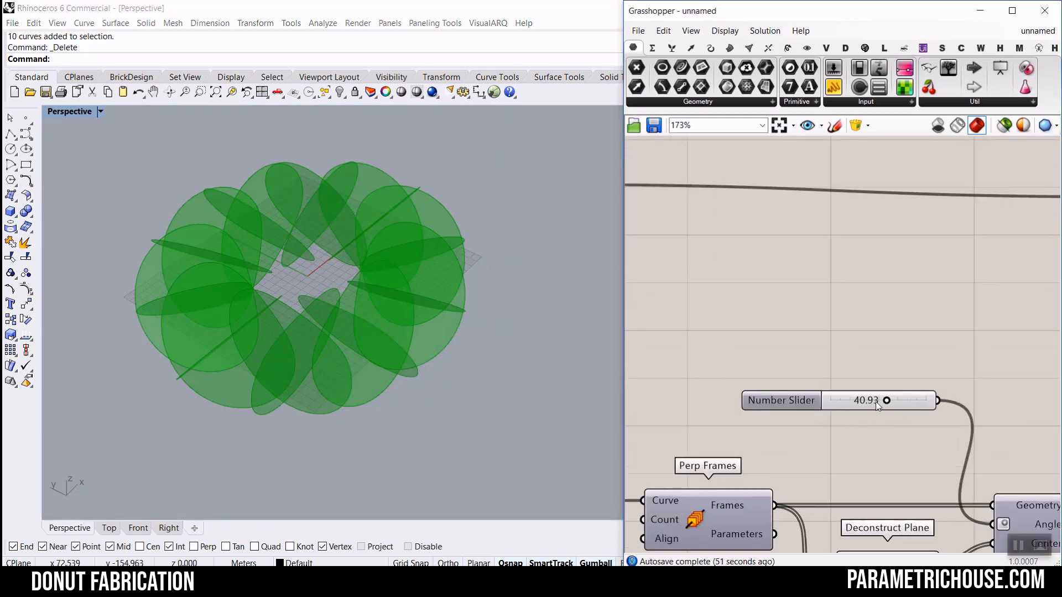
{"action": "right_click_drag", "start_coordinate": [875, 401], "coordinate": [793, 337]}
{"action": "left_click_drag", "start_coordinate": [802, 333], "coordinate": [836, 333]}
{"action": "right_click_drag", "start_coordinate": [465, 320], "coordinate": [437, 326]}
{"action": "left_click", "coordinate": [808, 341]}
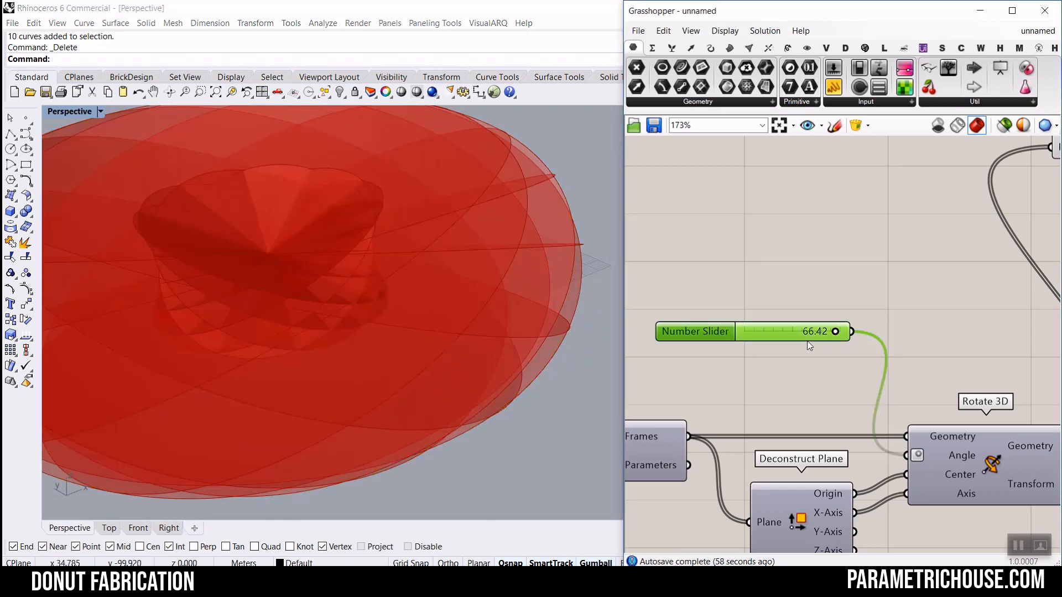
{"action": "double_click", "coordinate": [806, 333]}
{"action": "type", "text": "60"}
{"action": "key", "text": "Return"}
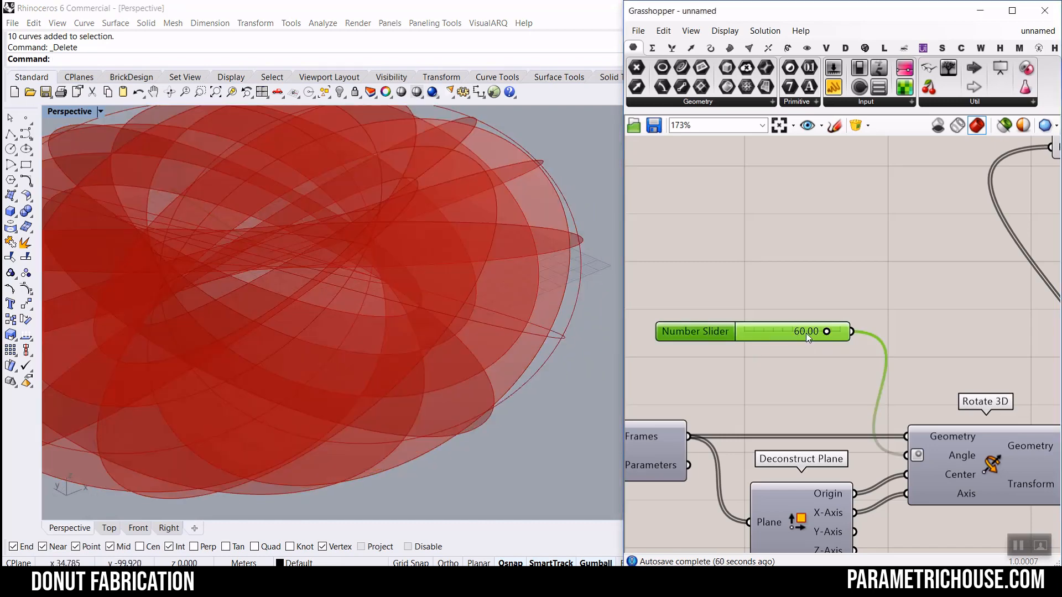
Bake the Curves output of the Brep | Plane intersection into the Rhino scene.
{"action": "scroll", "coordinate": [459, 307], "scroll_direction": "down", "scroll_amount": 5}
{"action": "scroll", "coordinate": [456, 358], "scroll_direction": "up", "scroll_amount": 4}
{"action": "scroll", "coordinate": [796, 294], "scroll_direction": "down", "scroll_amount": 5}
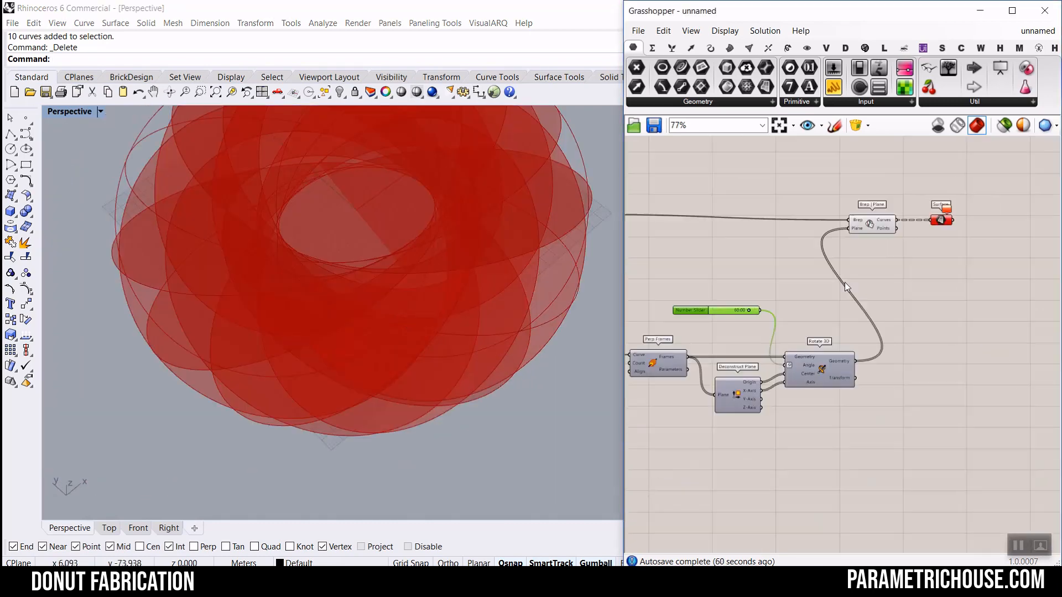
{"action": "scroll", "coordinate": [844, 282], "scroll_direction": "up", "scroll_amount": 5}
{"action": "right_click", "coordinate": [875, 230]}
{"action": "left_click", "coordinate": [883, 299]}
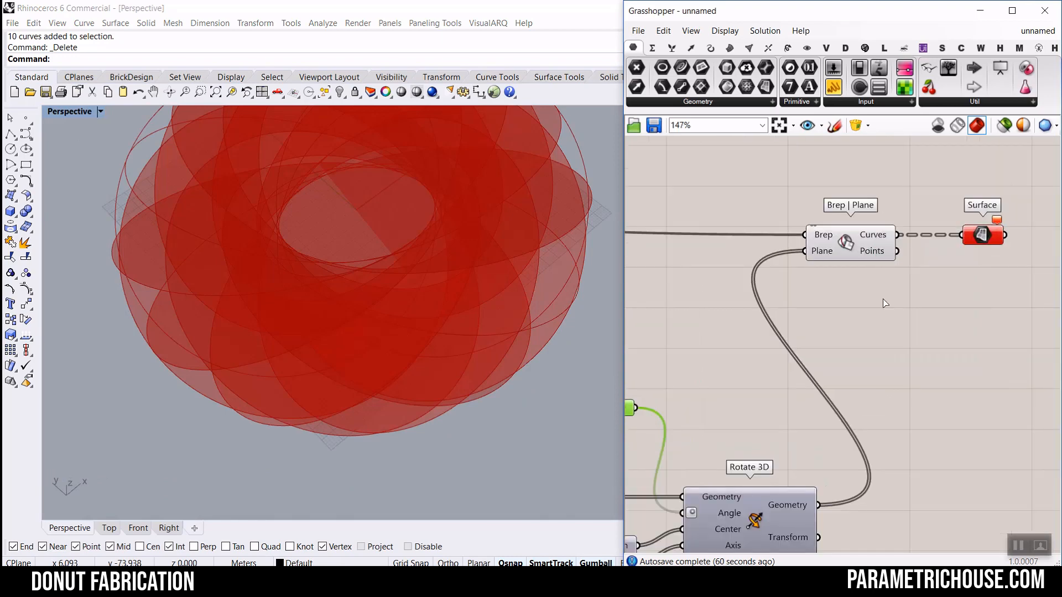
{"action": "left_click", "coordinate": [894, 379]}
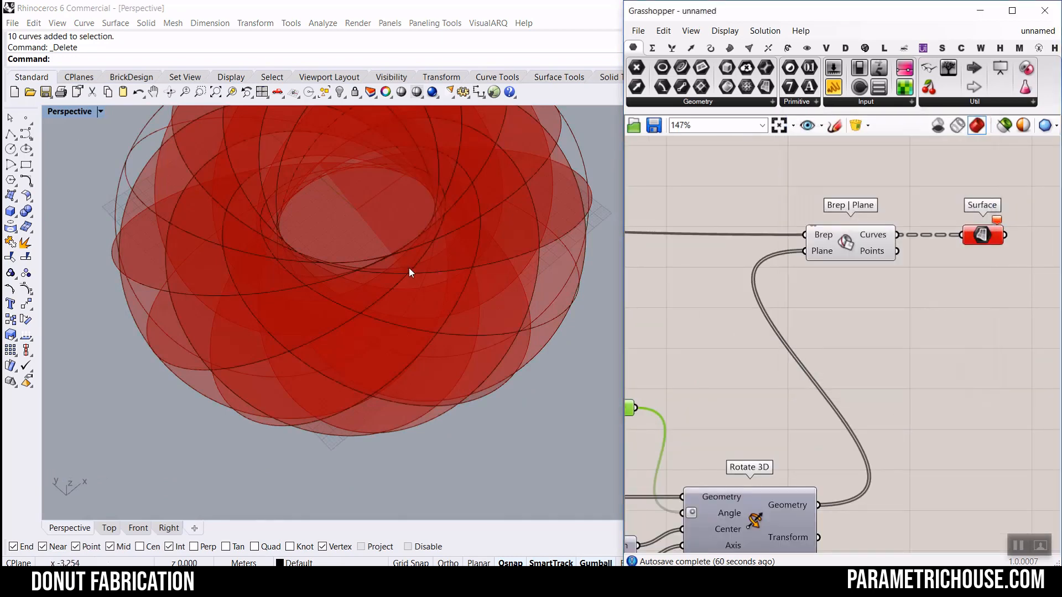
Select a baked section curve, examine closely where it crosses itself, and undo the bake.
{"action": "left_click", "coordinate": [413, 264]}
{"action": "right_click_drag", "start_coordinate": [420, 291], "coordinate": [436, 313]}
{"action": "scroll", "coordinate": [307, 238], "scroll_direction": "up", "scroll_amount": 10}
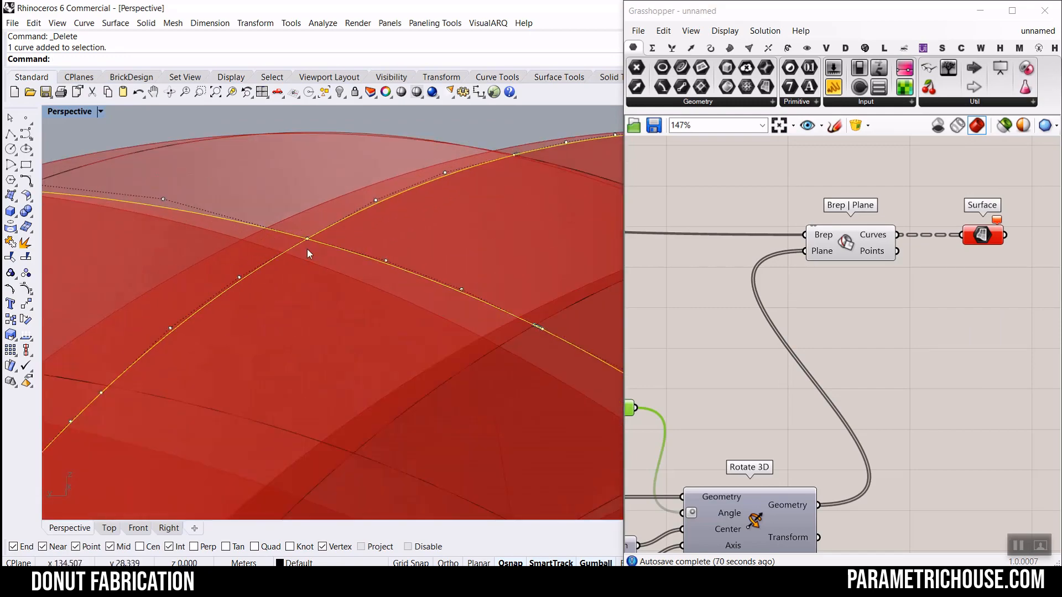
{"action": "scroll", "coordinate": [304, 232], "scroll_direction": "down", "scroll_amount": 10}
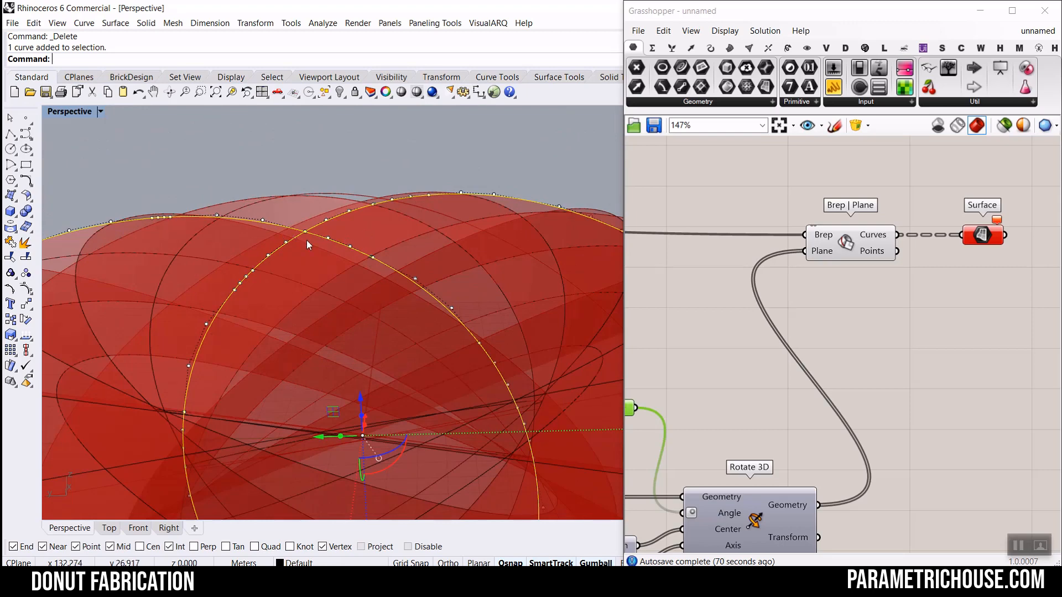
{"action": "scroll", "coordinate": [308, 245], "scroll_direction": "down", "scroll_amount": 6}
{"action": "scroll", "coordinate": [312, 277], "scroll_direction": "up", "scroll_amount": 5}
{"action": "key", "text": "ctrl+z"}
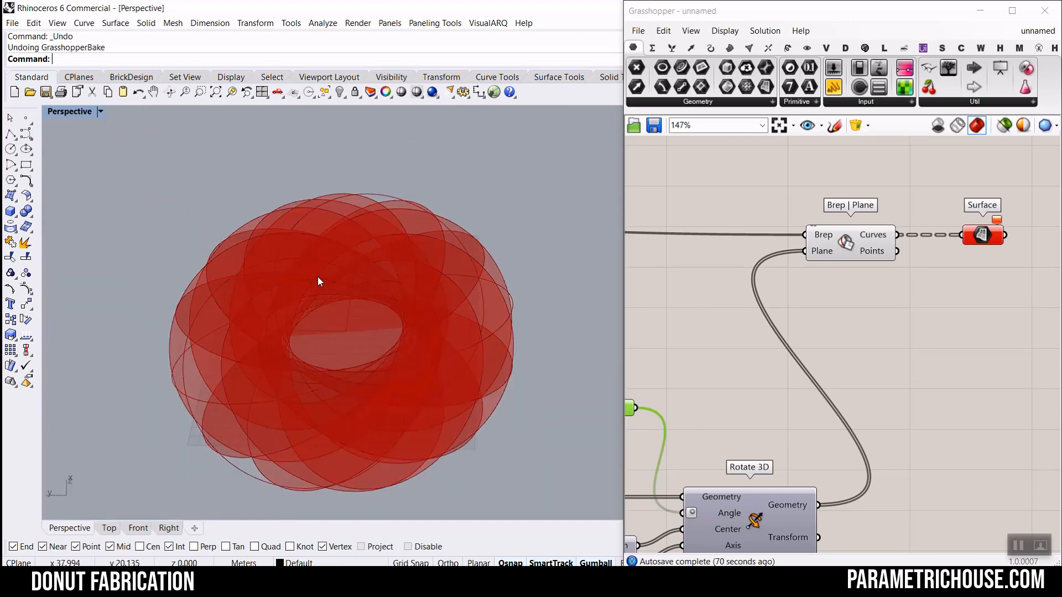
Set multiplier slider B feeding the Multiplication component to 2.01.
{"action": "scroll", "coordinate": [875, 349], "scroll_direction": "down", "scroll_amount": 10}
{"action": "right_click_drag", "start_coordinate": [875, 353], "coordinate": [971, 355]}
{"action": "scroll", "coordinate": [783, 351], "scroll_direction": "up", "scroll_amount": 9}
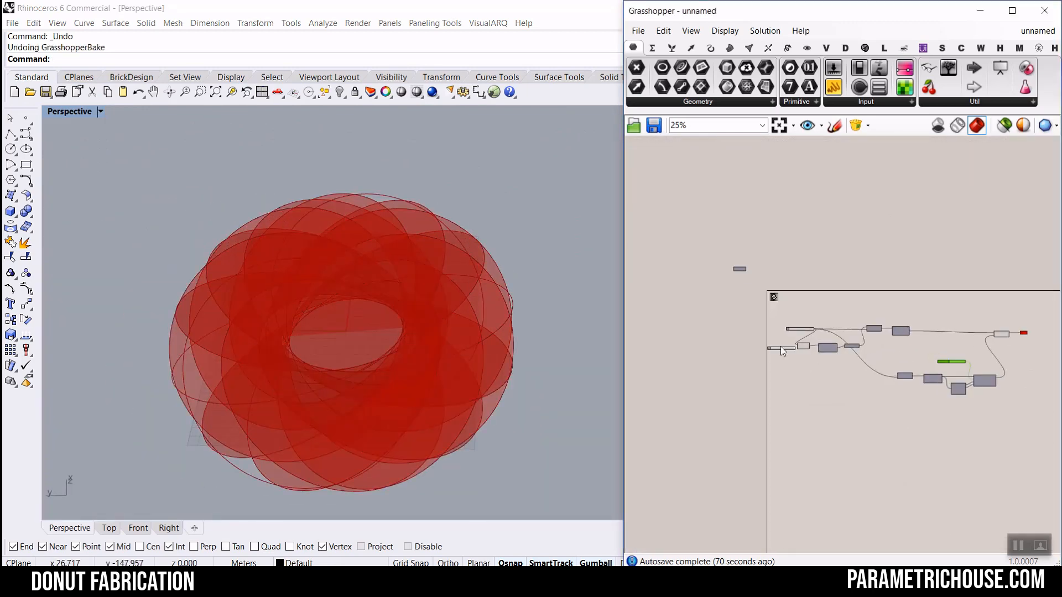
{"action": "scroll", "coordinate": [787, 360], "scroll_direction": "up", "scroll_amount": 4}
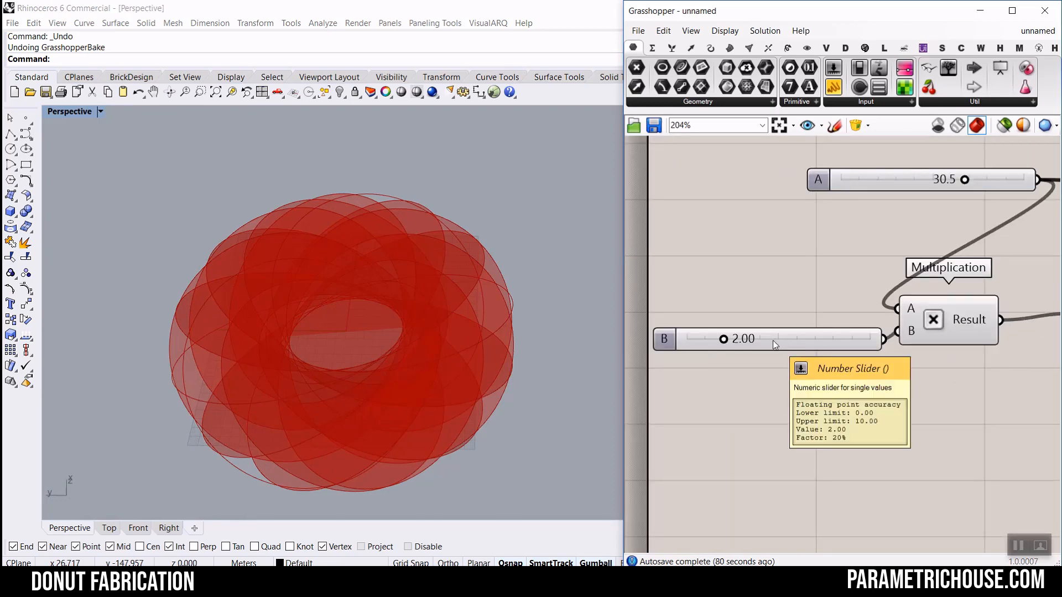
{"action": "double_click", "coordinate": [772, 340]}
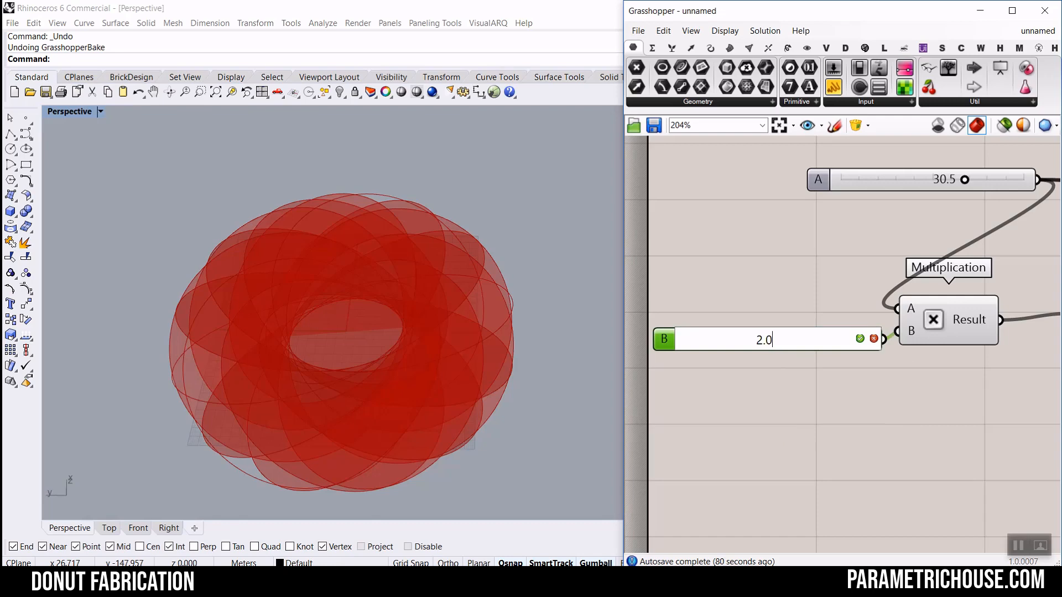
{"action": "key", "text": "Return"}
{"action": "scroll", "coordinate": [754, 336], "scroll_direction": "down", "scroll_amount": 12}
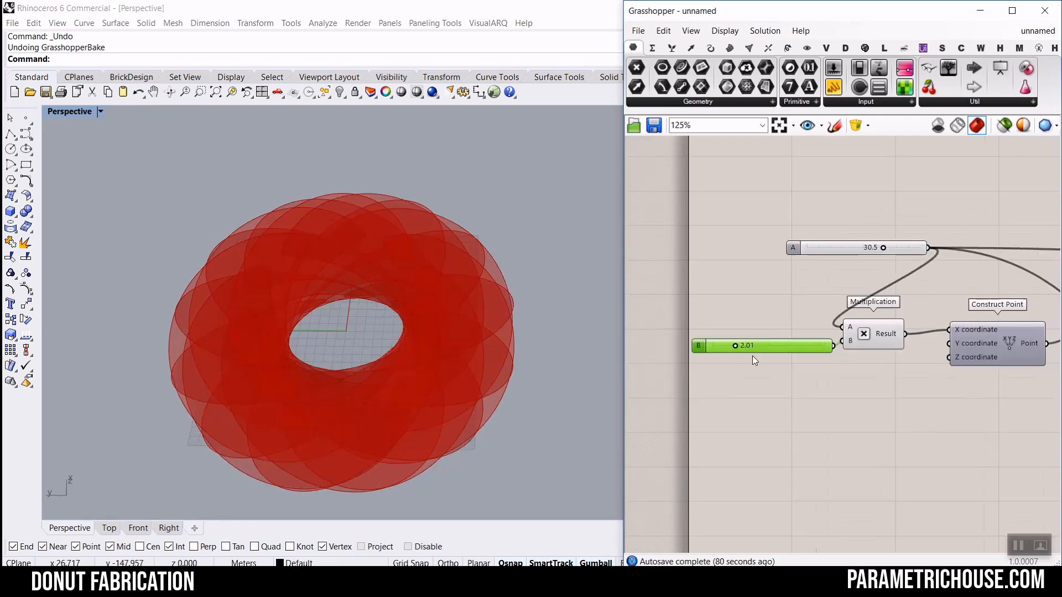
Bake the intersection curves, select one baked curve to inspect its outline, and undo the bake.
{"action": "scroll", "coordinate": [885, 332], "scroll_direction": "up", "scroll_amount": 10}
{"action": "left_click", "coordinate": [882, 292]}
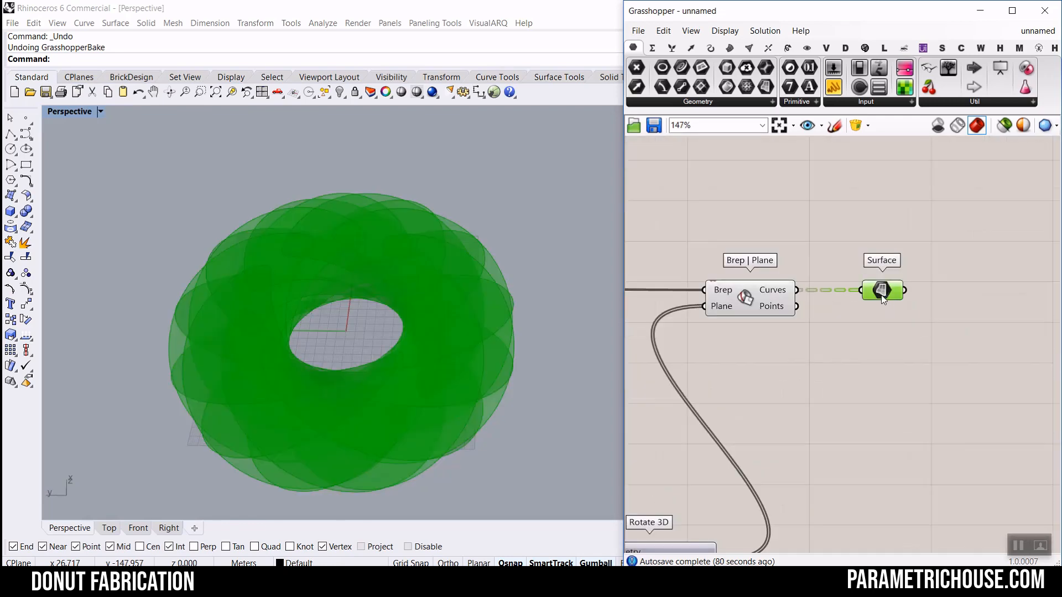
{"action": "right_click", "coordinate": [779, 296]}
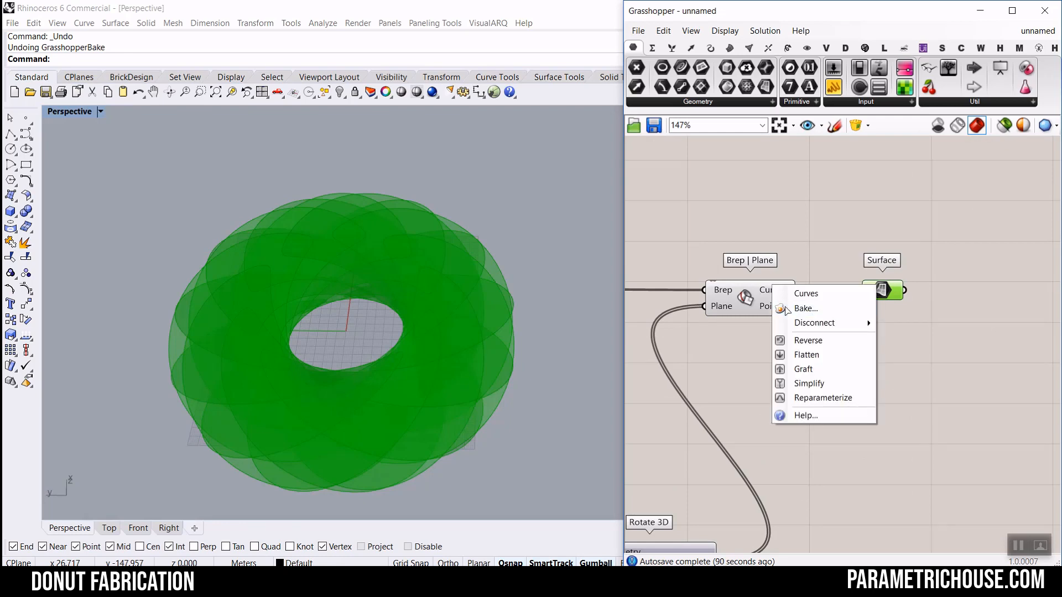
{"action": "left_click", "coordinate": [787, 310]}
{"action": "left_click", "coordinate": [800, 434]}
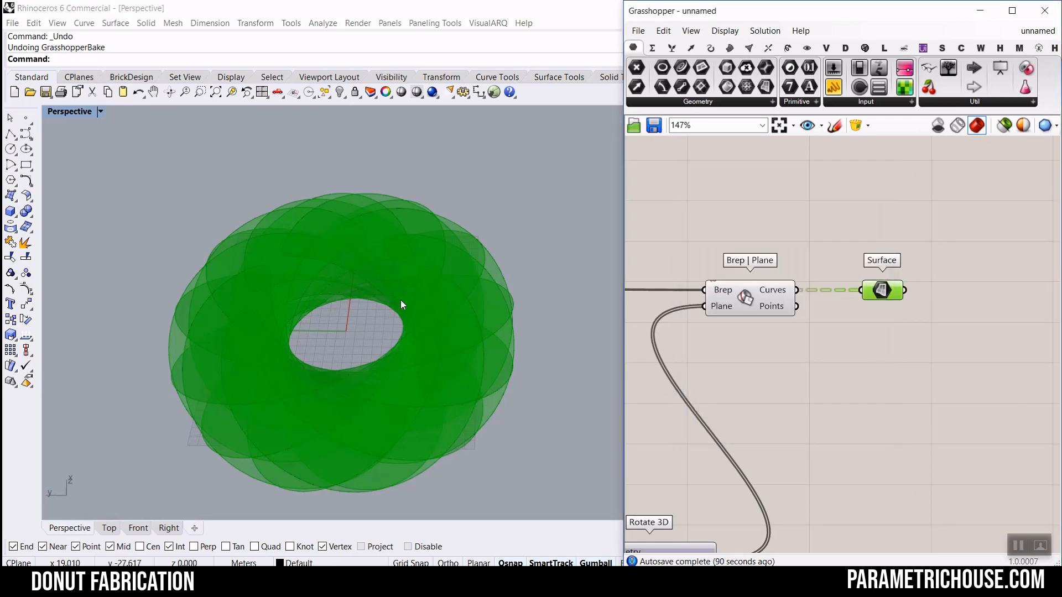
{"action": "left_click", "coordinate": [384, 242]}
{"action": "right_click_drag", "start_coordinate": [357, 333], "coordinate": [338, 418]}
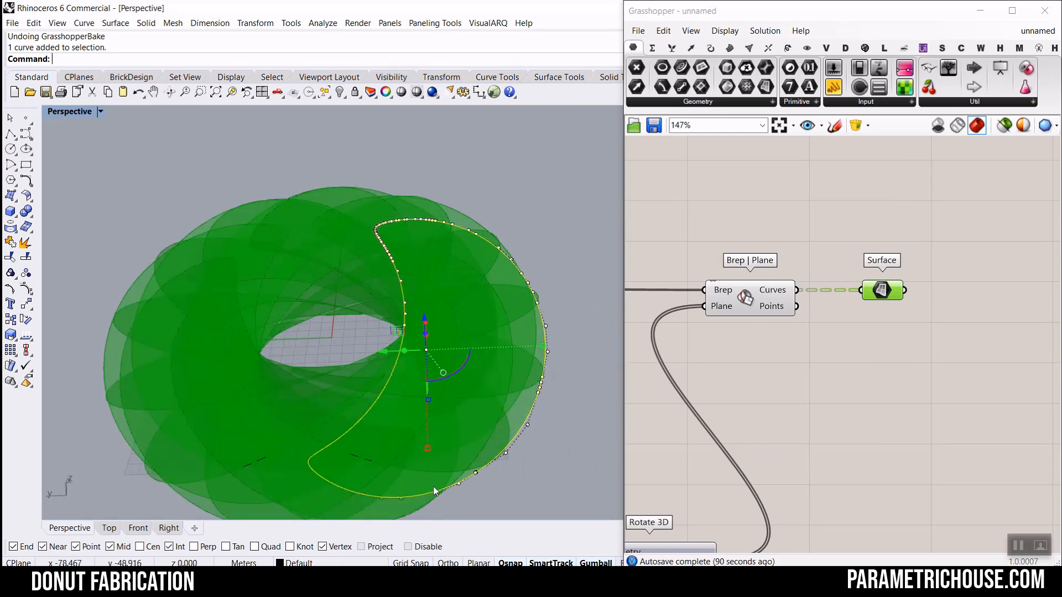
{"action": "key", "text": "Delete"}
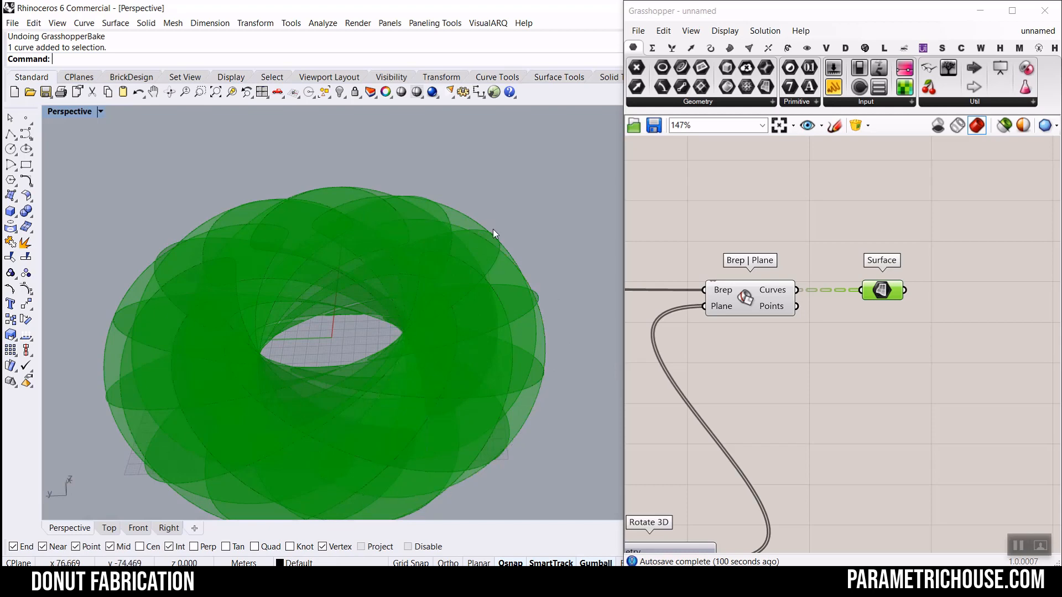
Turn off the preview of the Brep | Plane component.
{"action": "scroll", "coordinate": [717, 246], "scroll_direction": "down", "scroll_amount": 5}
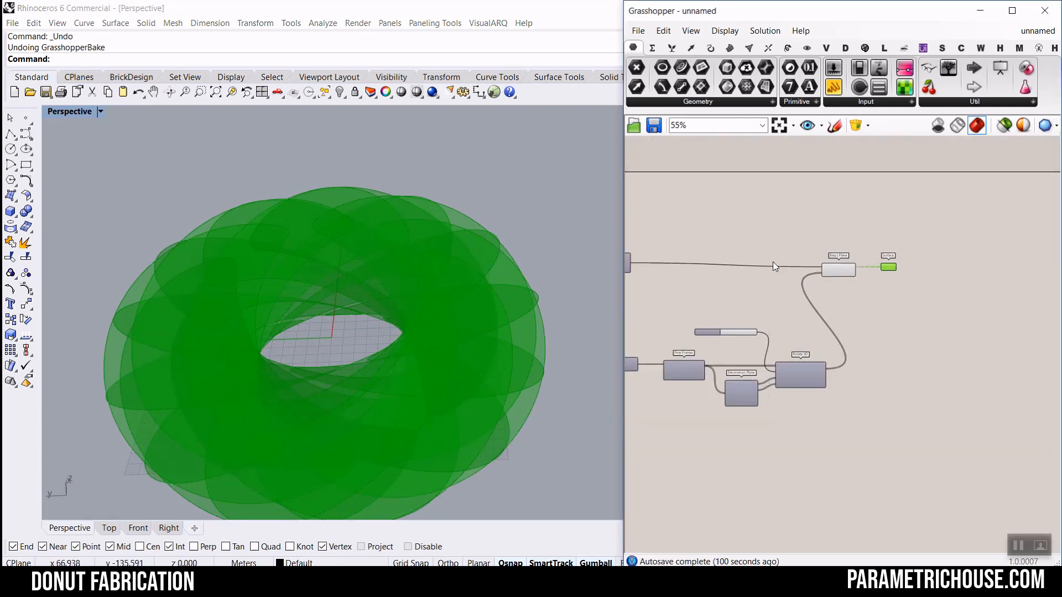
{"action": "right_click_drag", "start_coordinate": [789, 262], "coordinate": [847, 252]}
{"action": "scroll", "coordinate": [896, 268], "scroll_direction": "up", "scroll_amount": 5}
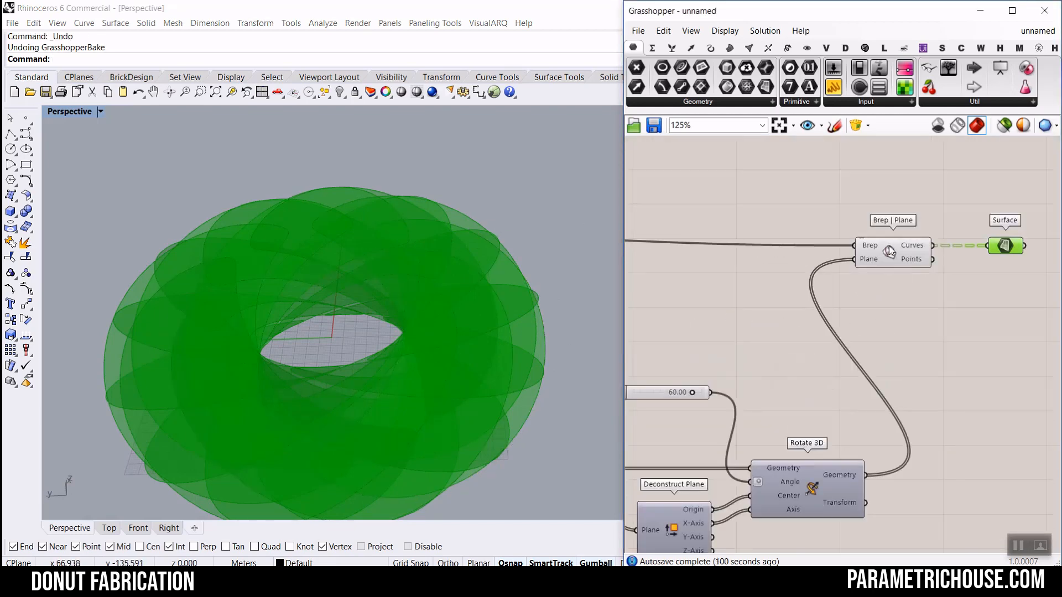
{"action": "right_click", "coordinate": [886, 248]}
{"action": "left_click", "coordinate": [902, 270]}
Vary slider B feeding the Multiplication component, return it to 2.01, and compare the section surfaces around the donut's hole.
{"action": "scroll", "coordinate": [874, 296], "scroll_direction": "down", "scroll_amount": 5}
{"action": "right_click_drag", "start_coordinate": [628, 353], "coordinate": [933, 352]}
{"action": "scroll", "coordinate": [780, 318], "scroll_direction": "up", "scroll_amount": 9}
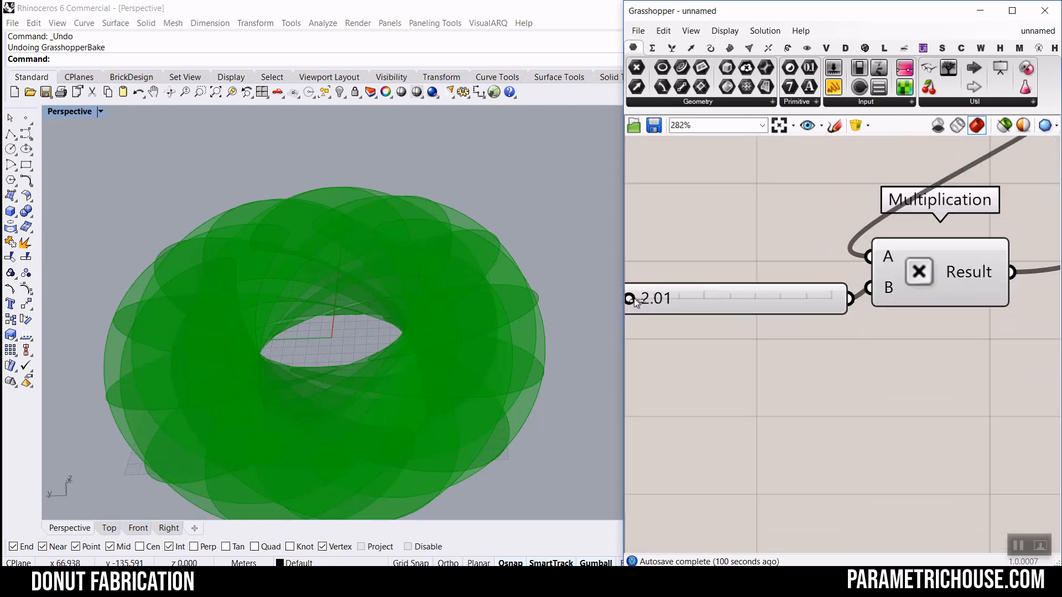
{"action": "mouse_move", "coordinate": [634, 298]}
{"action": "left_mouse_down"}
{"action": "mouse_move", "coordinate": [675, 300]}
{"action": "mouse_move", "coordinate": [652, 299]}
{"action": "left_mouse_up"}
{"action": "right_click_drag", "start_coordinate": [453, 286], "coordinate": [343, 260]}
{"action": "left_click", "coordinate": [689, 299]}
{"action": "double_click", "coordinate": [691, 298]}
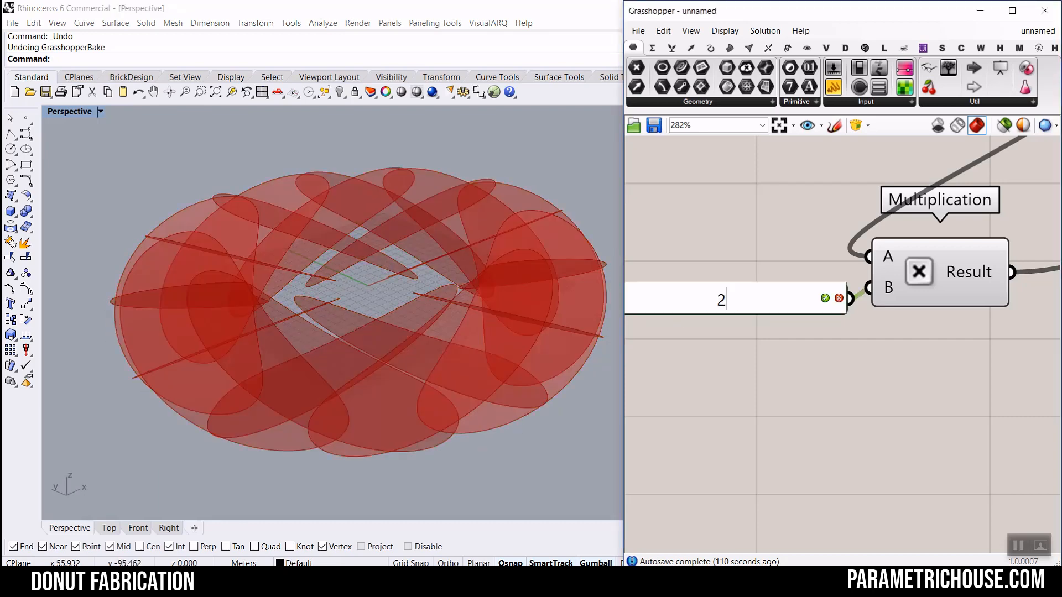
{"action": "type", "text": "2.01"}
{"action": "key", "text": "Return"}
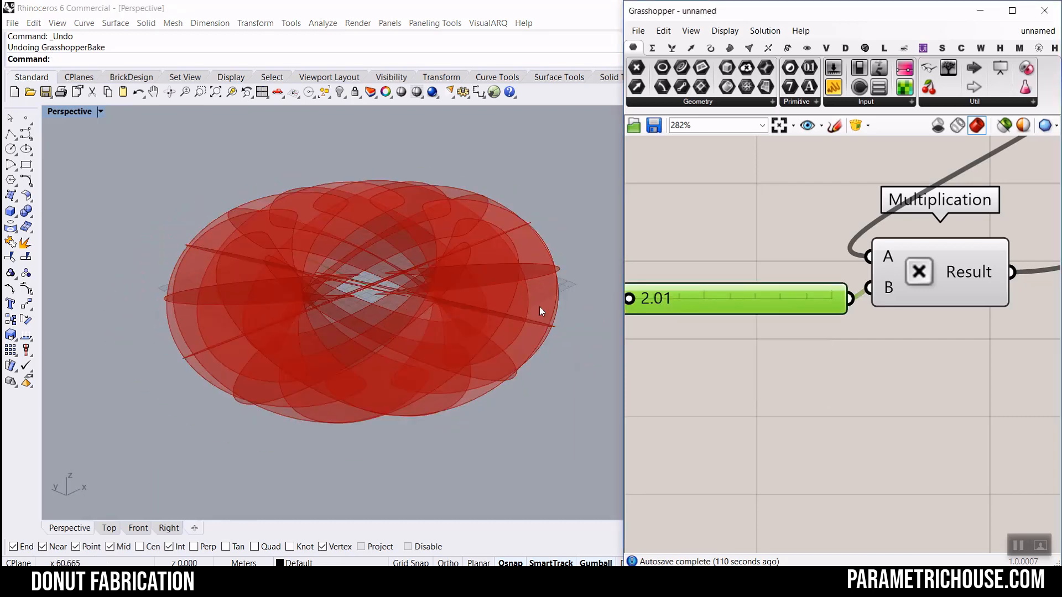
{"action": "right_click_drag", "start_coordinate": [539, 307], "coordinate": [448, 292]}
{"action": "scroll", "coordinate": [503, 268], "scroll_direction": "up", "scroll_amount": 3}
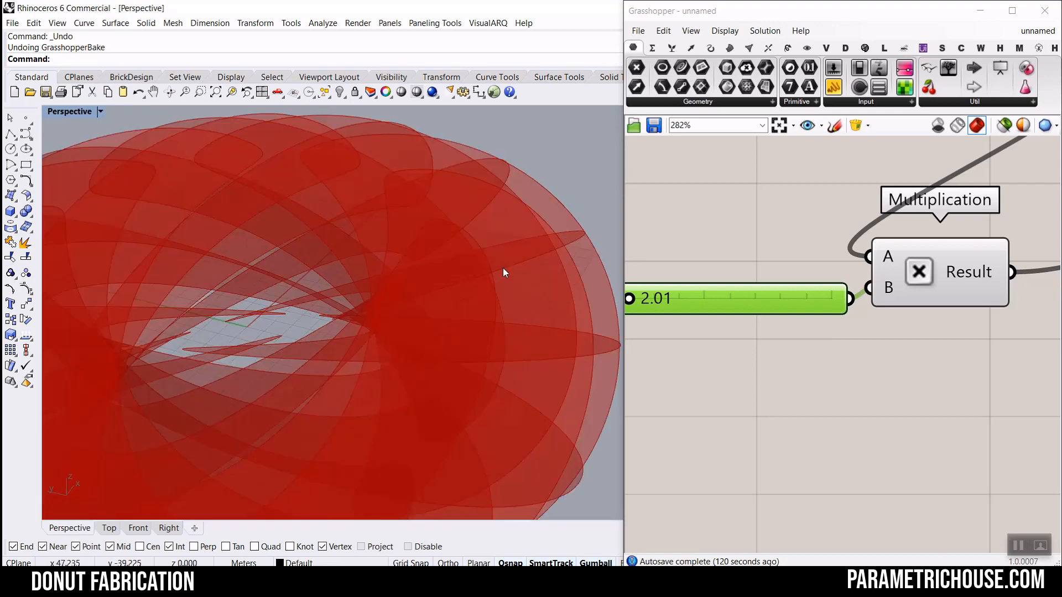
Try multiplier slider B at 2.02, set it to 2.10, and check the donut's hole from above.
{"action": "double_click", "coordinate": [697, 298]}
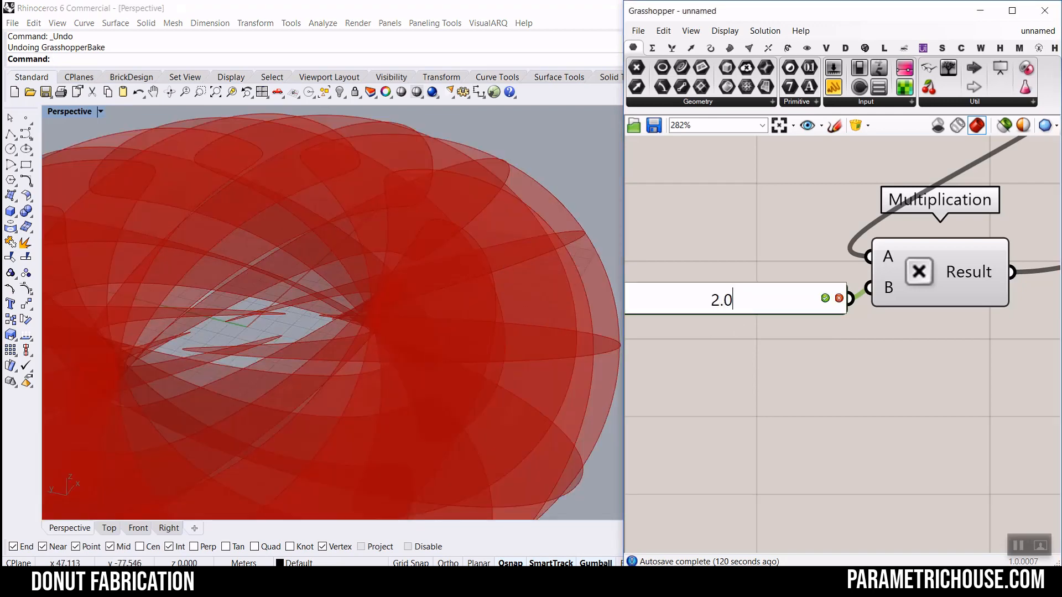
{"action": "key", "text": "Return"}
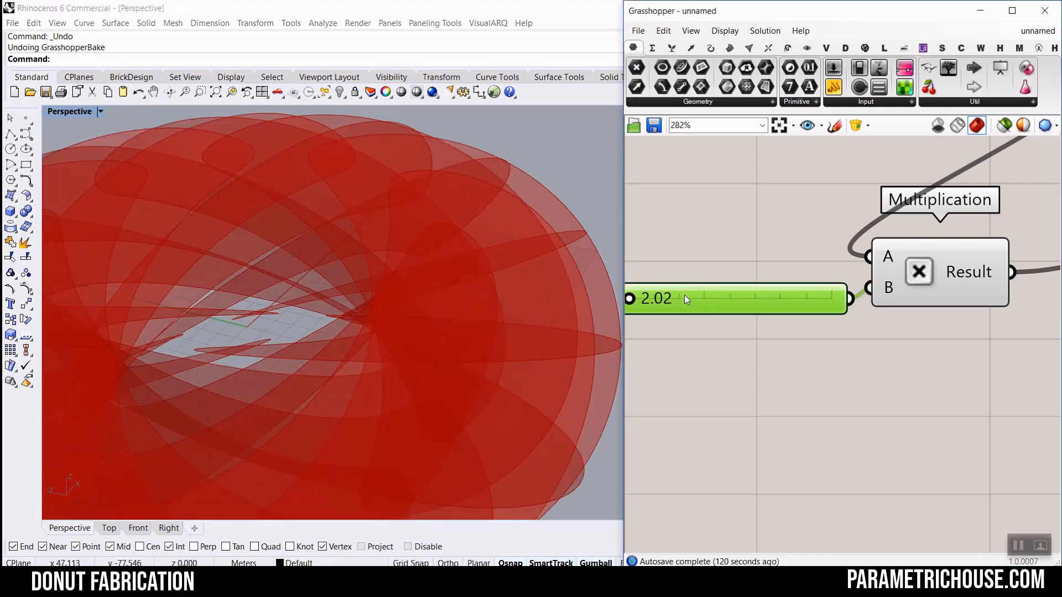
{"action": "double_click", "coordinate": [685, 295]}
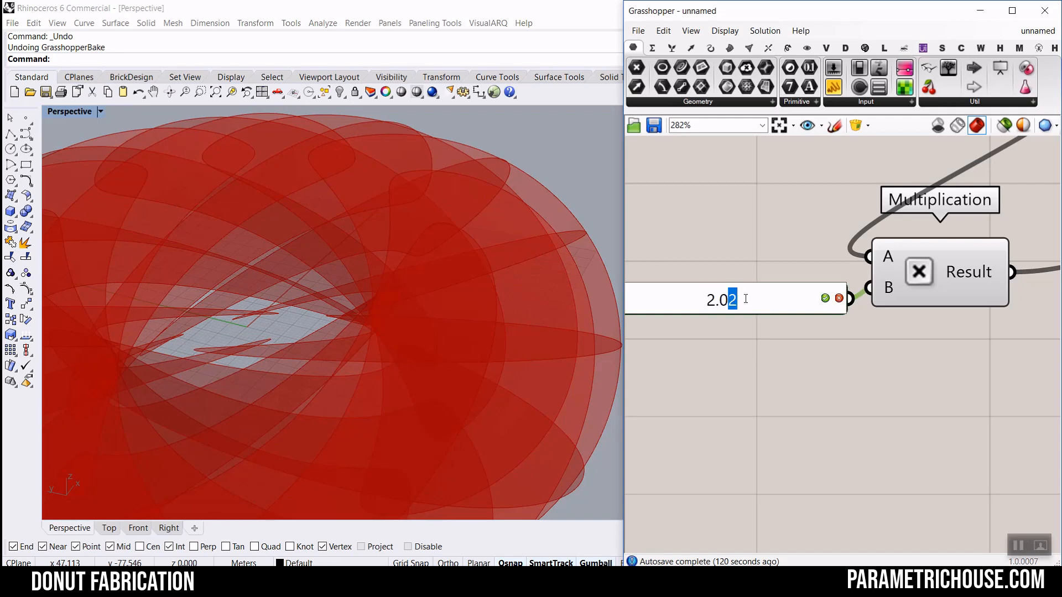
{"action": "type", "text": "2.1"}
{"action": "key", "text": "Return"}
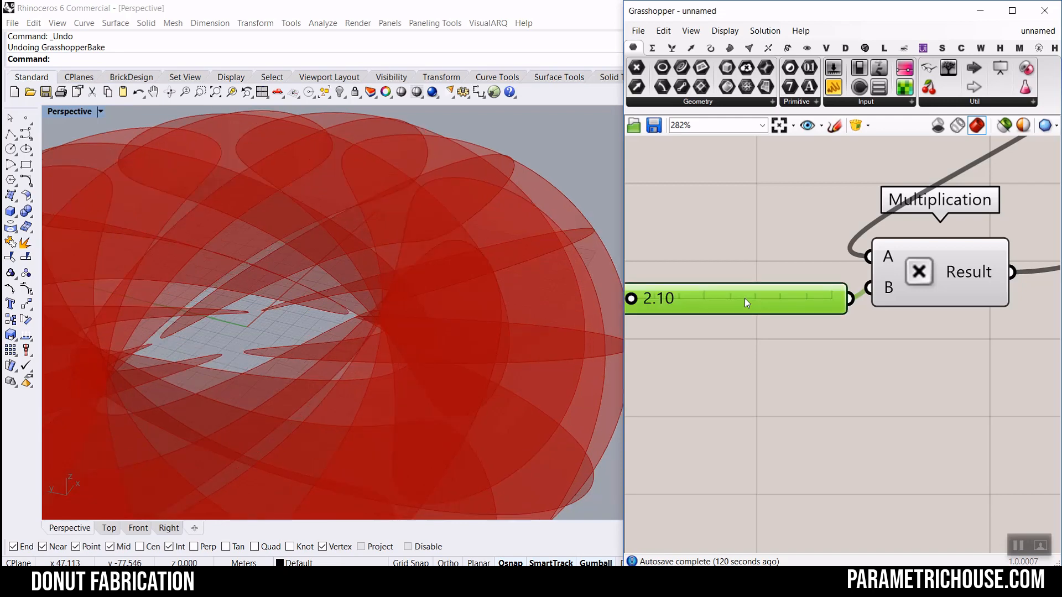
{"action": "right_click_drag", "start_coordinate": [402, 250], "coordinate": [344, 334]}
{"action": "scroll", "coordinate": [381, 317], "scroll_direction": "down", "scroll_amount": 7}
{"action": "scroll", "coordinate": [344, 334], "scroll_direction": "up", "scroll_amount": 8}
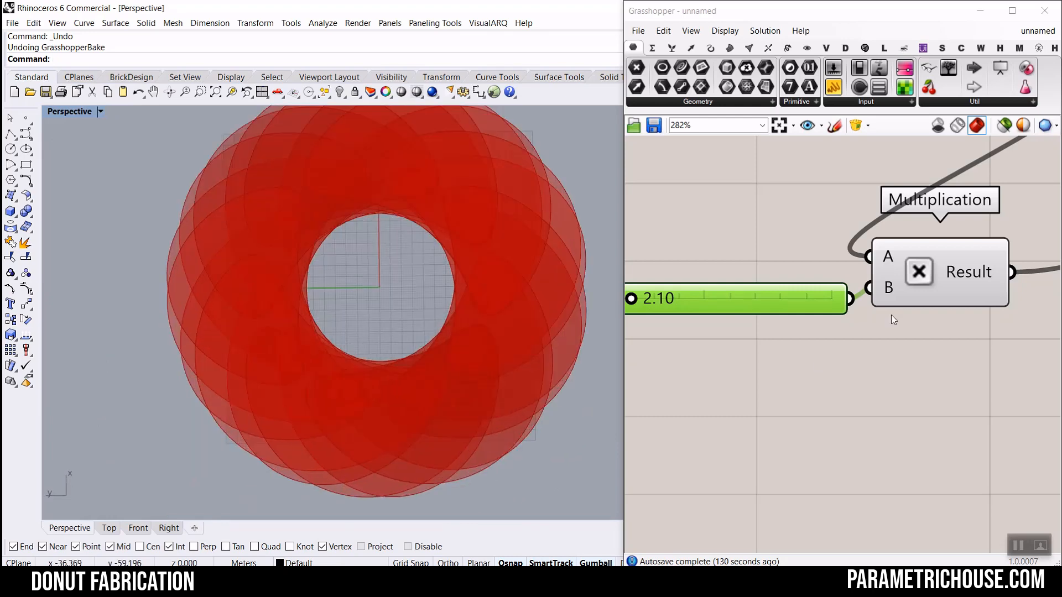
Bake the Surface parameter, inspect the baked section surfaces from the side and above, and undo the bake.
{"action": "right_click_drag", "start_coordinate": [850, 293], "coordinate": [752, 293]}
{"action": "scroll", "coordinate": [752, 293], "scroll_direction": "down", "scroll_amount": 1}
{"action": "scroll", "coordinate": [752, 295], "scroll_direction": "down", "scroll_amount": 8}
{"action": "right_click_drag", "start_coordinate": [1045, 281], "coordinate": [750, 261]}
{"action": "scroll", "coordinate": [751, 261], "scroll_direction": "up", "scroll_amount": 2}
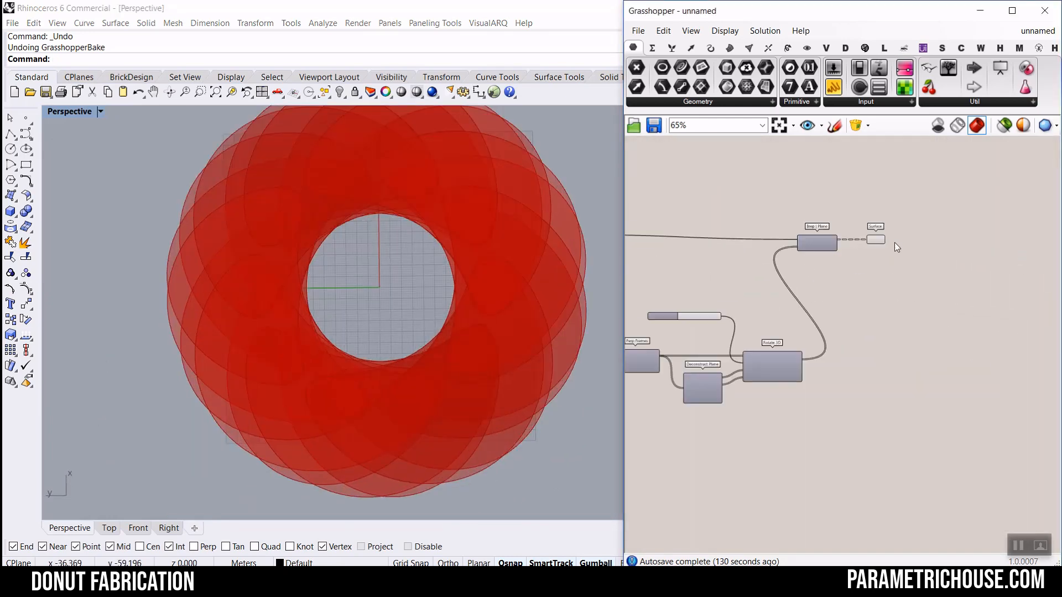
{"action": "left_click", "coordinate": [878, 240]}
{"action": "right_click", "coordinate": [869, 293]}
{"action": "left_click", "coordinate": [899, 360]}
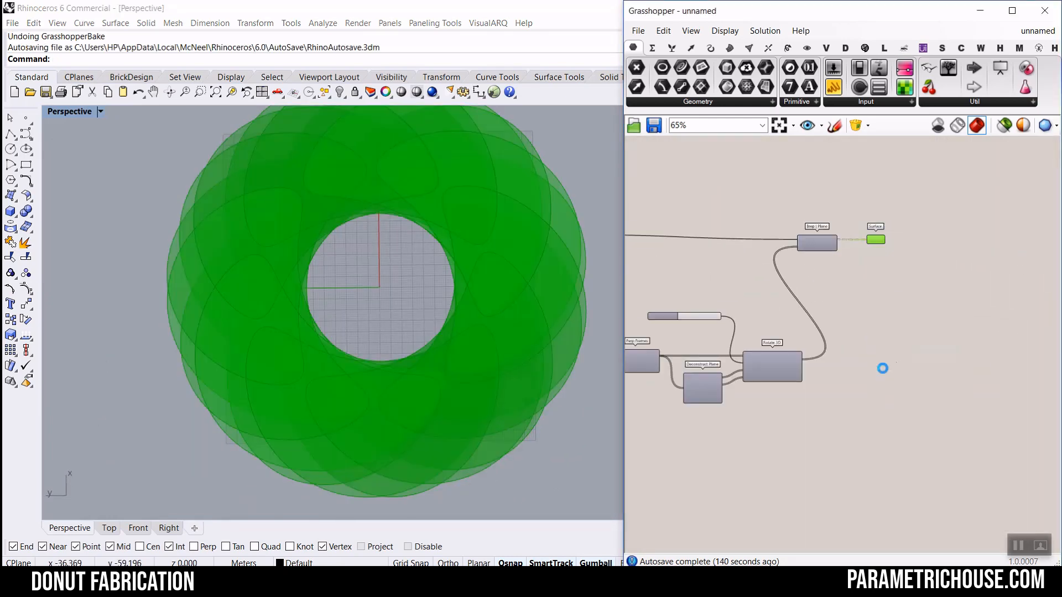
{"action": "right_click_drag", "start_coordinate": [432, 391], "coordinate": [438, 223]}
{"action": "scroll", "coordinate": [320, 318], "scroll_direction": "up", "scroll_amount": 2}
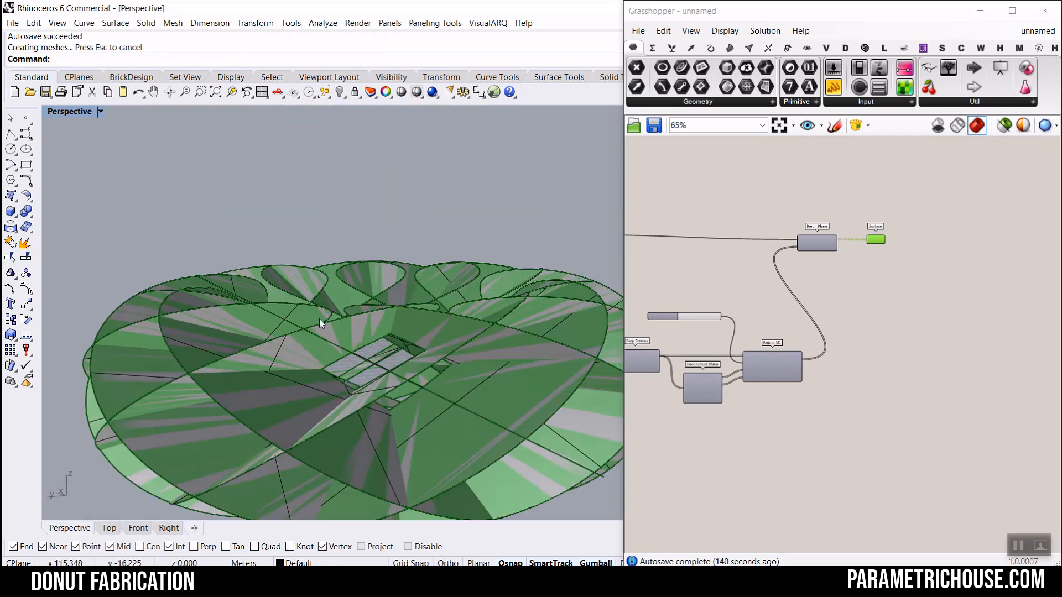
{"action": "right_click_drag", "start_coordinate": [320, 319], "coordinate": [310, 389]}
{"action": "scroll", "coordinate": [366, 368], "scroll_direction": "up", "scroll_amount": 3}
{"action": "scroll", "coordinate": [250, 304], "scroll_direction": "down", "scroll_amount": 5}
{"action": "key", "text": "ctrl+z"}
Try the Rotate 3D angle slider at 32.35 and examine closely how the tilted section surfaces overlap.
{"action": "scroll", "coordinate": [913, 276], "scroll_direction": "up", "scroll_amount": 5}
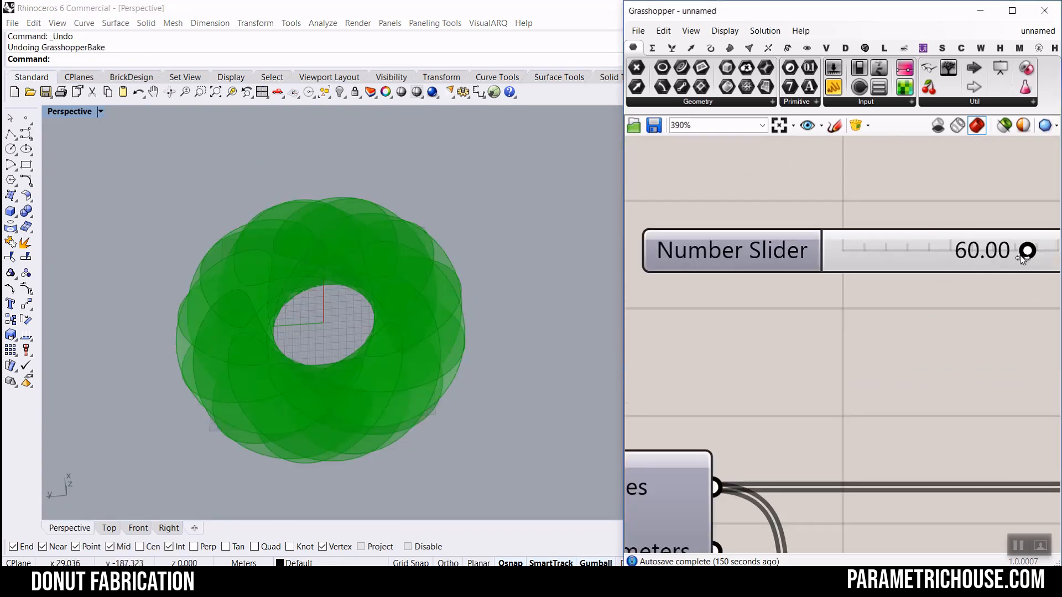
{"action": "left_click_drag", "start_coordinate": [1025, 256], "coordinate": [941, 256]}
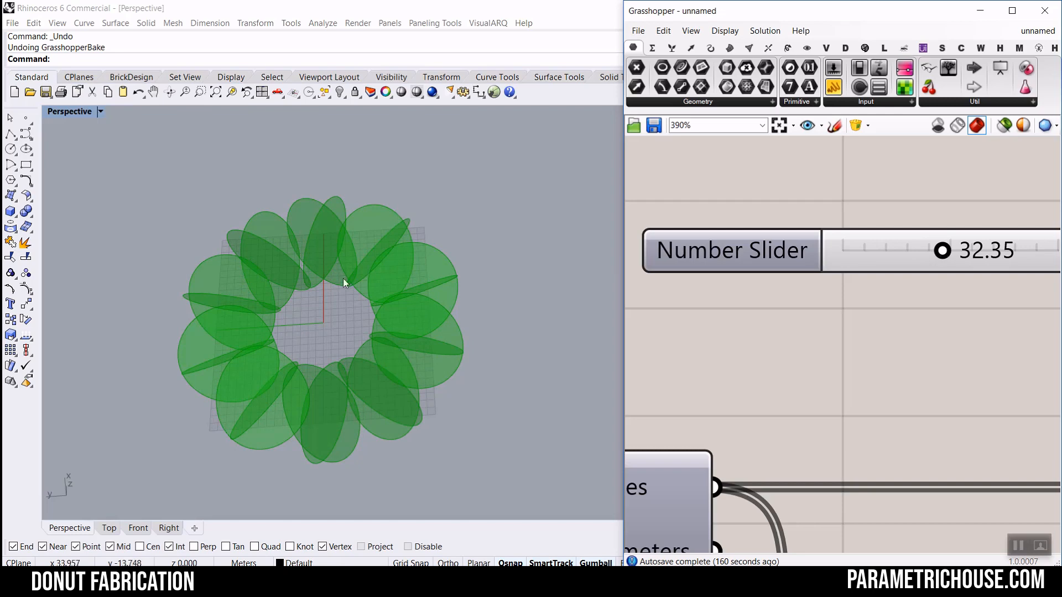
{"action": "scroll", "coordinate": [343, 278], "scroll_direction": "up", "scroll_amount": 10}
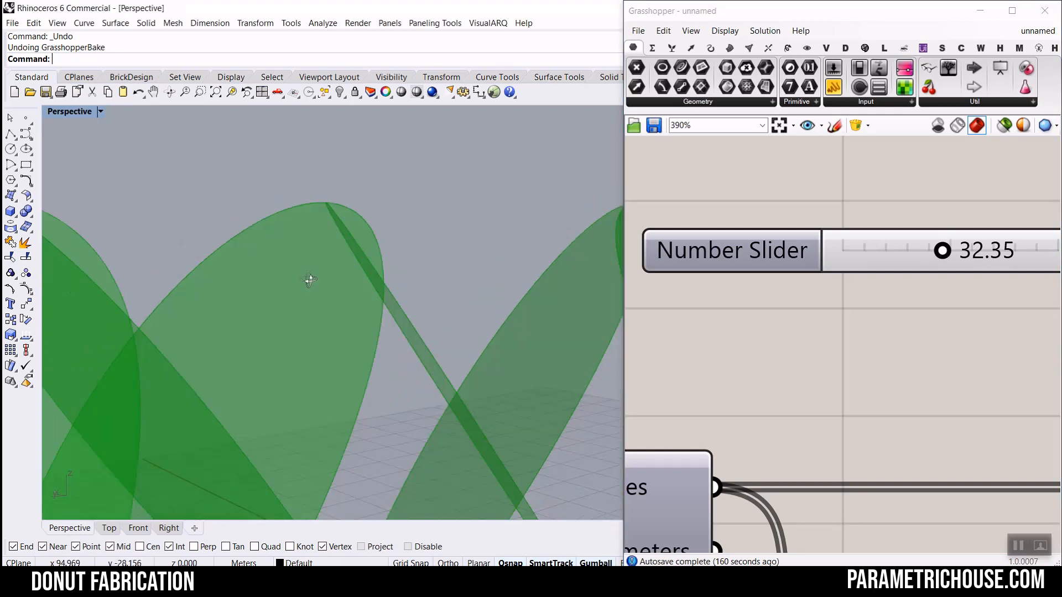
{"action": "scroll", "coordinate": [310, 280], "scroll_direction": "down", "scroll_amount": 10}
Try the Rotate 3D angle slider at 30 and at 20.92, checking the gaps between neighbouring sections.
{"action": "right_click_drag", "start_coordinate": [853, 314], "coordinate": [788, 317]}
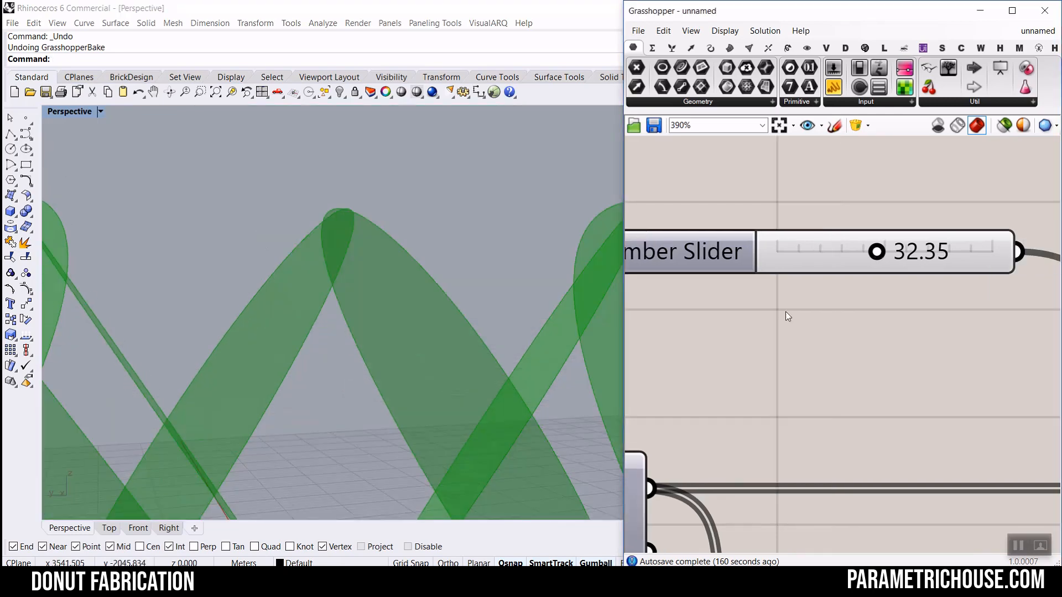
{"action": "scroll", "coordinate": [787, 317], "scroll_direction": "down", "scroll_amount": 3}
{"action": "scroll", "coordinate": [846, 289], "scroll_direction": "up", "scroll_amount": 3}
{"action": "double_click", "coordinate": [858, 280]}
{"action": "type", "text": "30"}
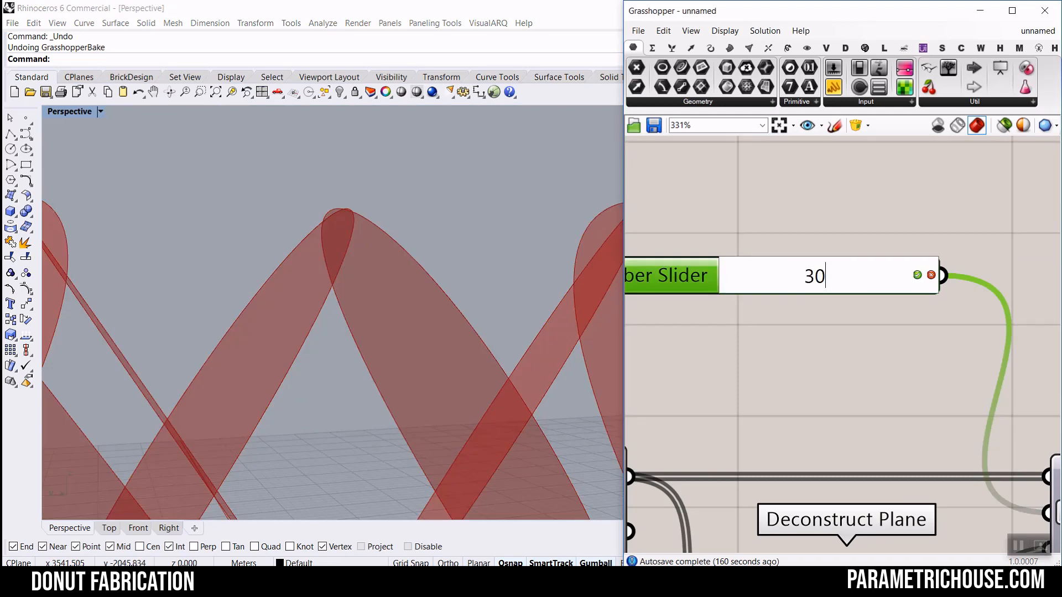
{"action": "key", "text": "Return"}
{"action": "right_click_drag", "start_coordinate": [379, 254], "coordinate": [415, 249]}
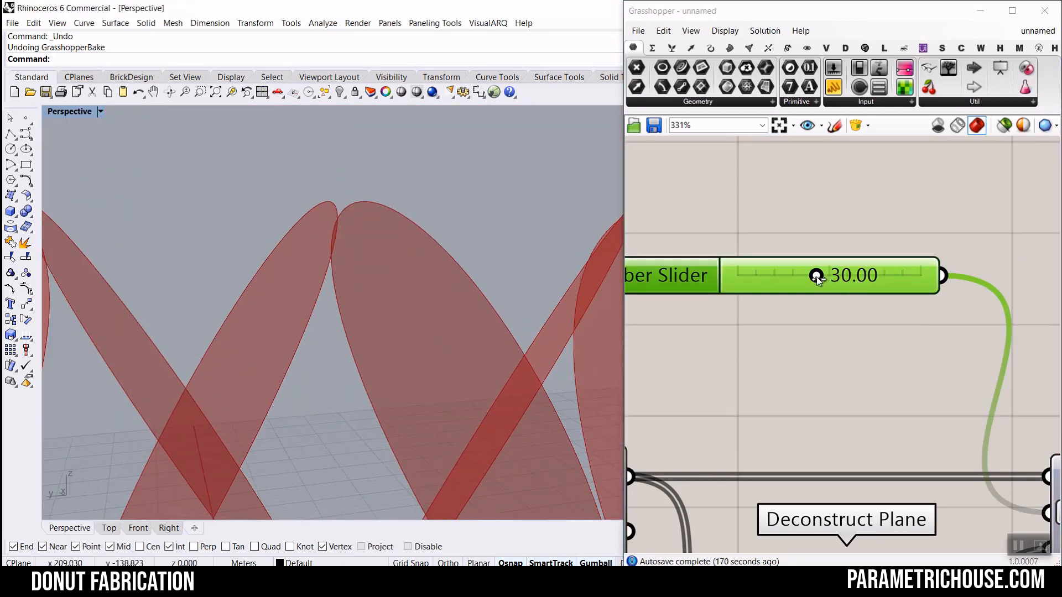
{"action": "left_click_drag", "start_coordinate": [818, 278], "coordinate": [792, 281]}
{"action": "right_click_drag", "start_coordinate": [377, 305], "coordinate": [366, 346]}
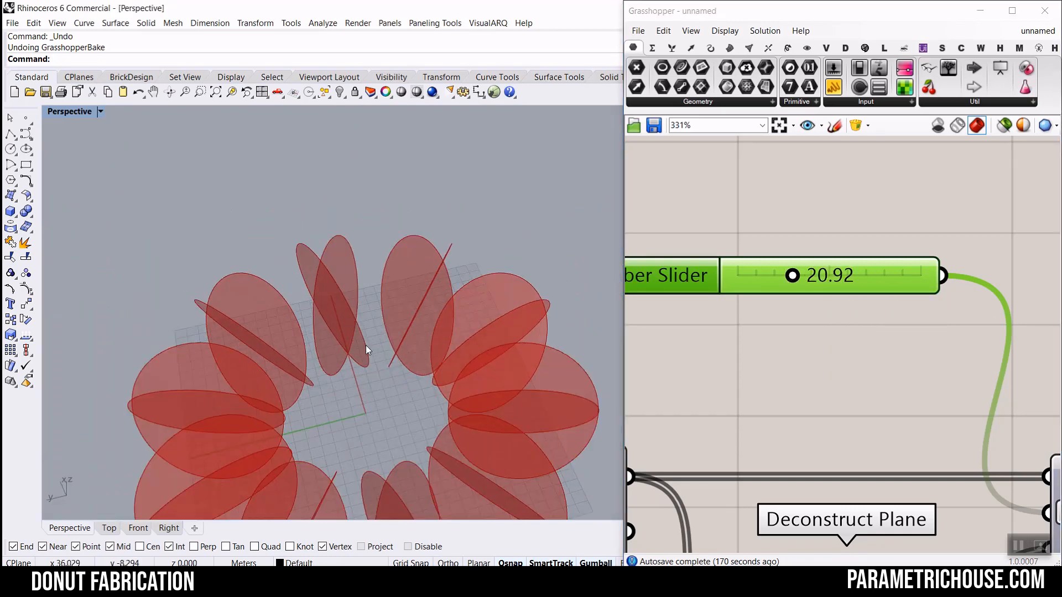
Limit the Rotate 3D angle slider to a numeric domain from 40 to 60.
{"action": "double_click", "coordinate": [698, 280]}
{"action": "double_click", "coordinate": [758, 302]}
{"action": "type", "text": "4"}
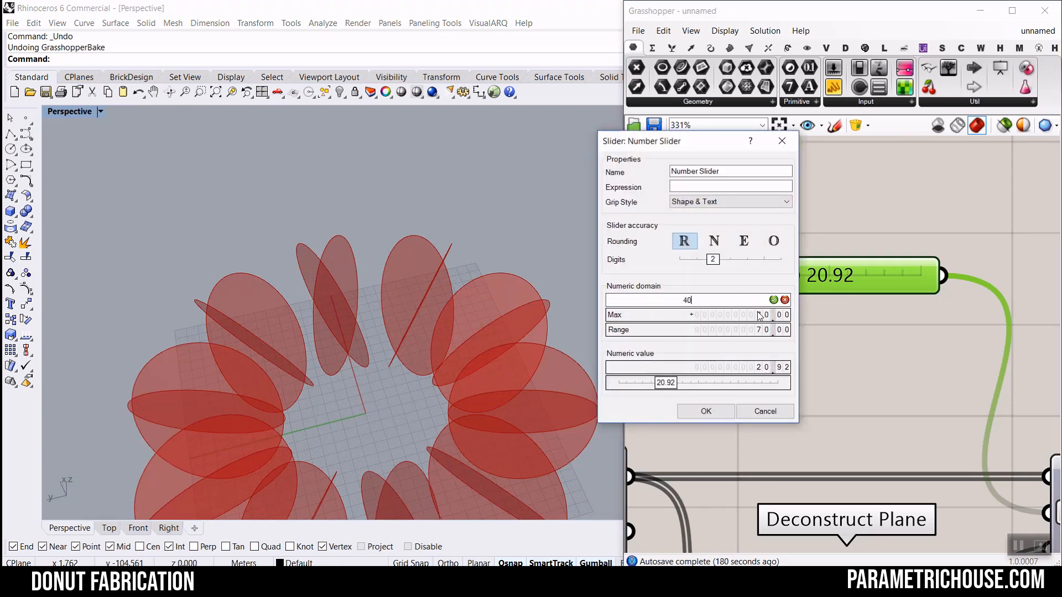
{"action": "type", "text": "0"}
{"action": "double_click", "coordinate": [758, 314]}
{"action": "left_click", "coordinate": [706, 412]}
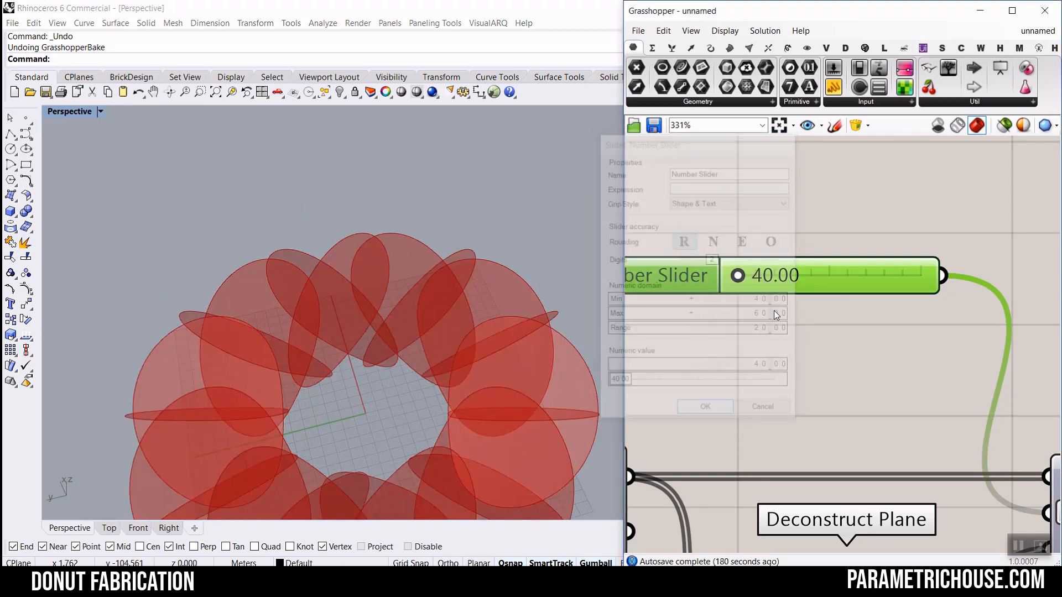
Rename the number slider controlling the rotation as "angle".
{"action": "right_click", "coordinate": [705, 270]}
{"action": "triple_click", "coordinate": [786, 280]}
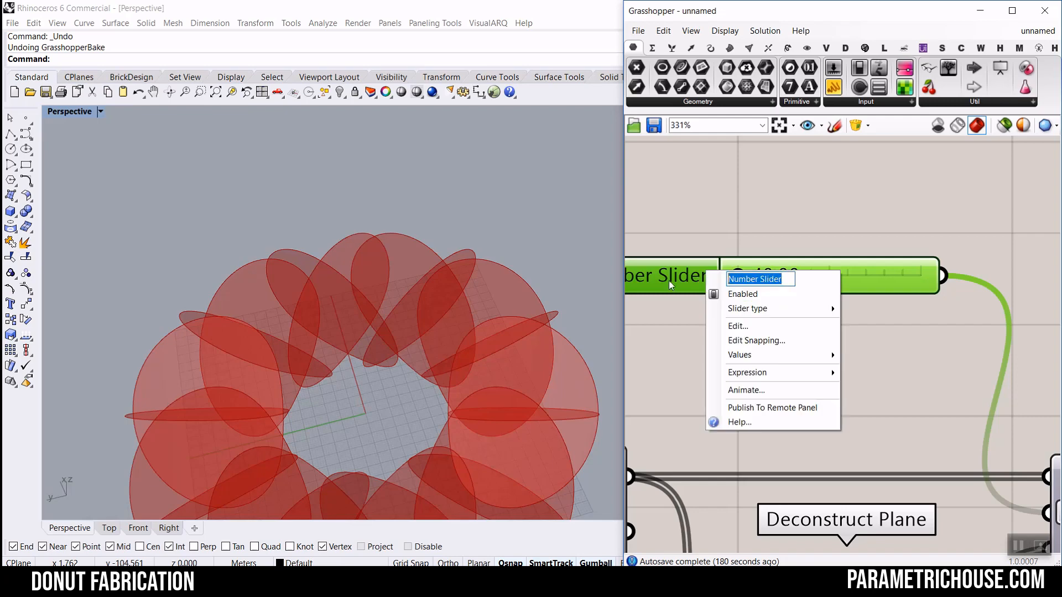
{"action": "type", "text": "angle"}
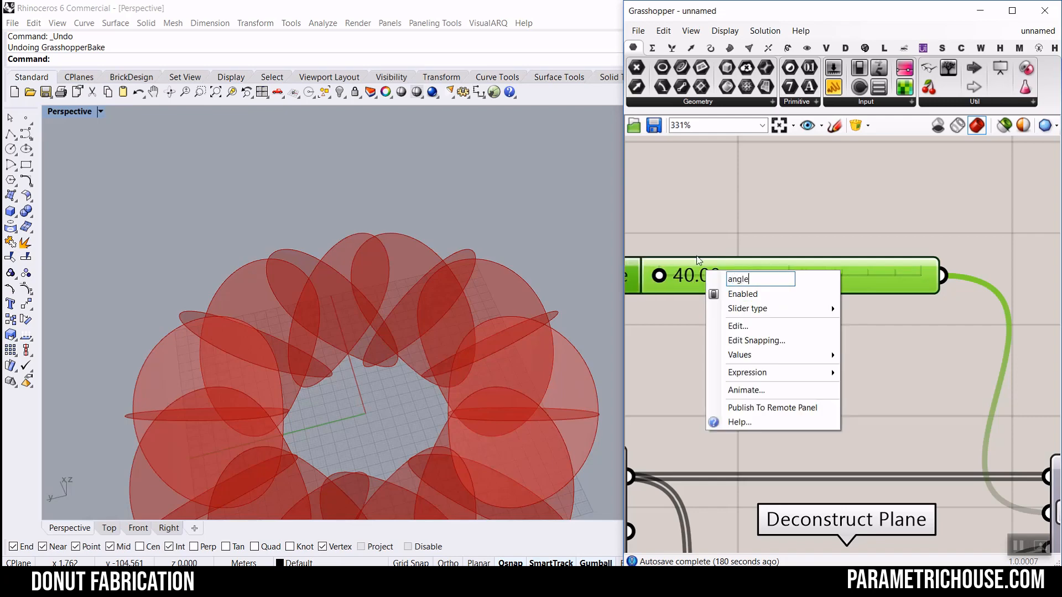
{"action": "key", "text": "Return"}
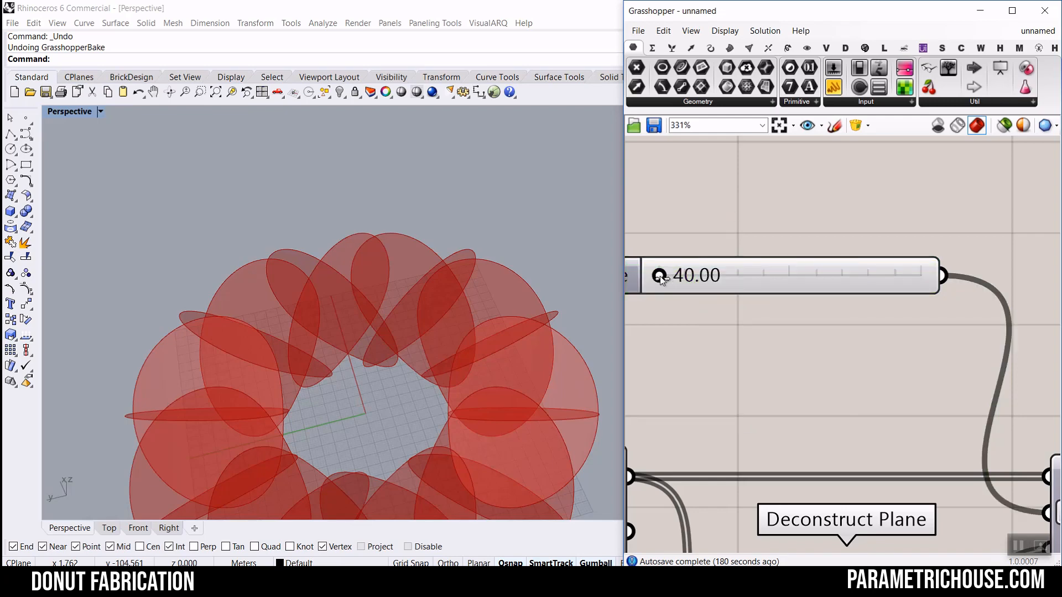
Set the angle slider to 60.00 and check the overlapping sections around the donut's hole.
{"action": "left_click_drag", "start_coordinate": [687, 277], "coordinate": [940, 280]}
{"action": "scroll", "coordinate": [327, 287], "scroll_direction": "down", "scroll_amount": 5}
{"action": "right_click_drag", "start_coordinate": [327, 287], "coordinate": [301, 356]}
{"action": "scroll", "coordinate": [396, 367], "scroll_direction": "up", "scroll_amount": 6}
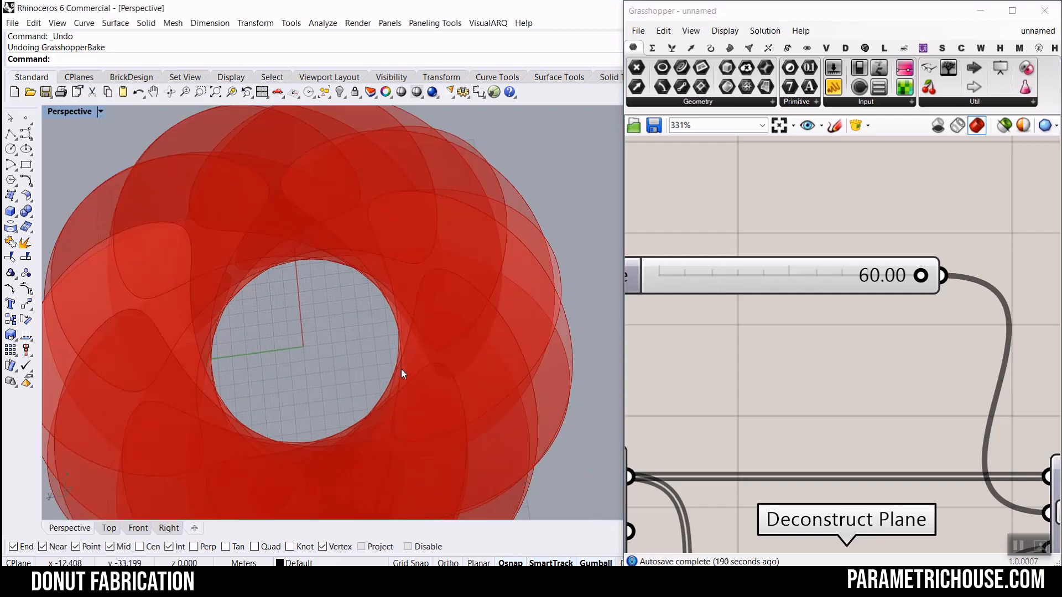
{"action": "mouse_move", "coordinate": [400, 369]}
{"action": "right_mouse_down"}
{"action": "mouse_move", "coordinate": [343, 249]}
{"action": "mouse_move", "coordinate": [332, 327]}
{"action": "mouse_move", "coordinate": [399, 376]}
{"action": "right_mouse_up"}
{"action": "scroll", "coordinate": [387, 318], "scroll_direction": "down", "scroll_amount": 4}
Select the Surface parameter at the end of the definition and examine its section surfaces from several angles.
{"action": "scroll", "coordinate": [686, 321], "scroll_direction": "down", "scroll_amount": 8}
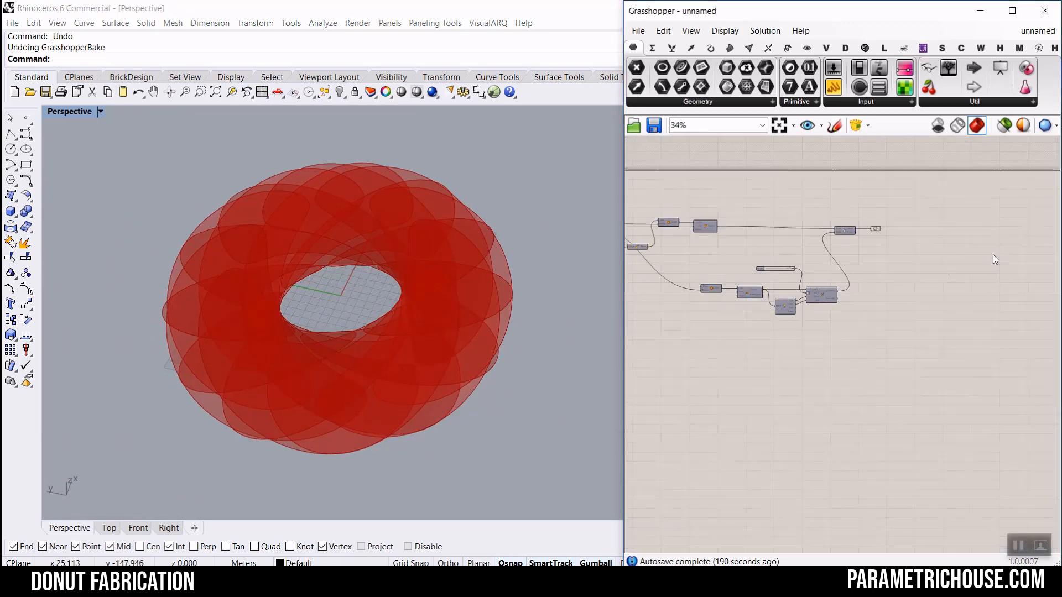
{"action": "scroll", "coordinate": [788, 276], "scroll_direction": "up", "scroll_amount": 8}
{"action": "left_click_drag", "start_coordinate": [658, 216], "coordinate": [722, 241]}
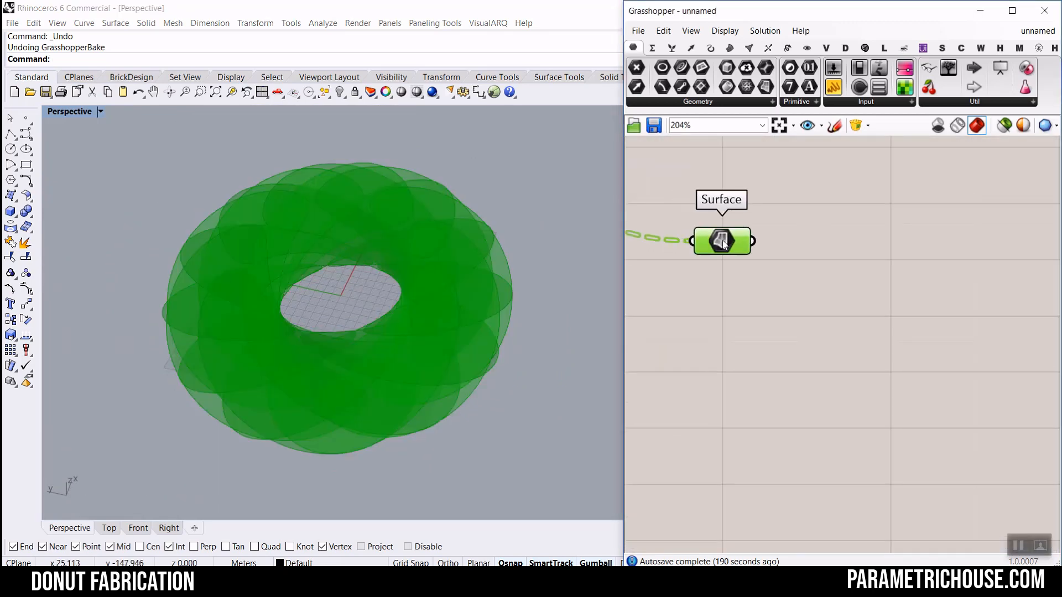
{"action": "scroll", "coordinate": [320, 241], "scroll_direction": "up", "scroll_amount": 5}
{"action": "right_click_drag", "start_coordinate": [368, 297], "coordinate": [391, 273]}
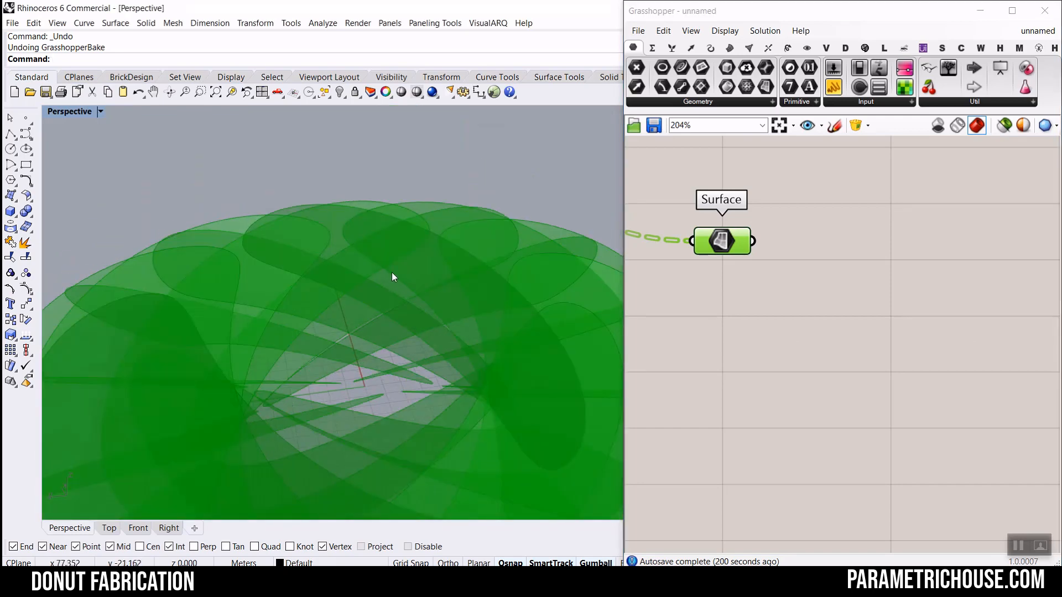
{"action": "scroll", "coordinate": [369, 279], "scroll_direction": "down", "scroll_amount": 4}
{"action": "right_click_drag", "start_coordinate": [408, 326], "coordinate": [486, 256]}
{"action": "scroll", "coordinate": [447, 314], "scroll_direction": "up", "scroll_amount": 3}
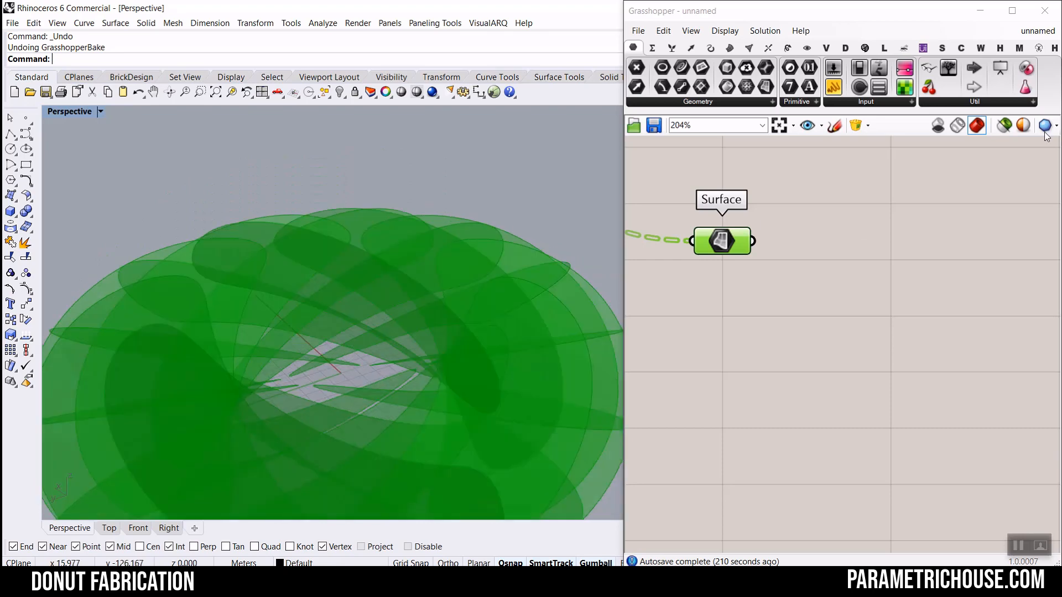
Switch to the open Donut-Fabrication definition and bring its whole component network and torus into view.
{"action": "left_click", "coordinate": [1029, 32]}
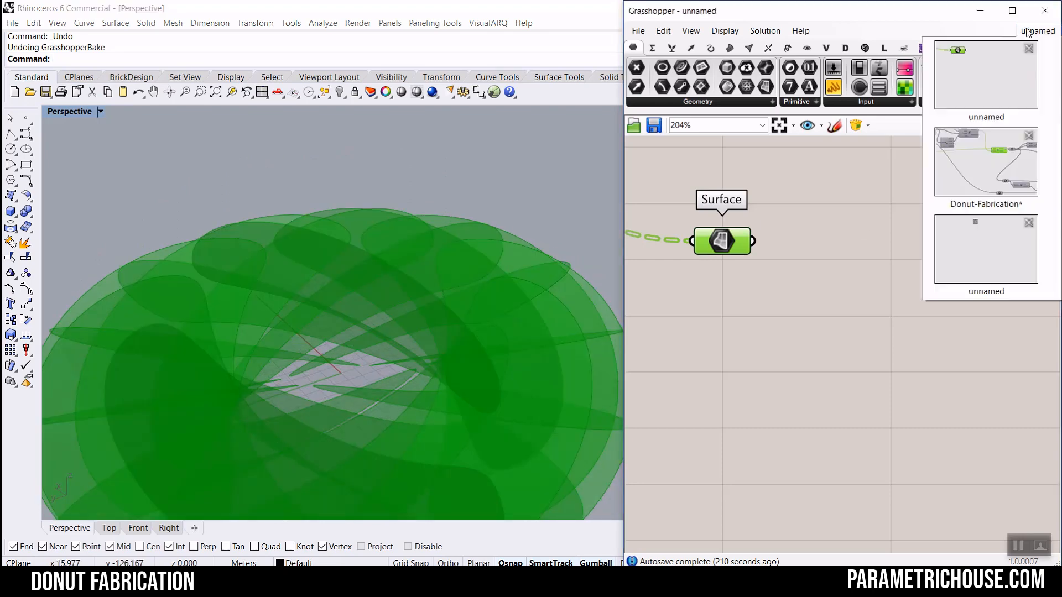
{"action": "left_click", "coordinate": [996, 160]}
{"action": "scroll", "coordinate": [396, 311], "scroll_direction": "down", "scroll_amount": 10}
{"action": "right_click_drag", "start_coordinate": [390, 315], "coordinate": [415, 376]}
{"action": "scroll", "coordinate": [724, 288], "scroll_direction": "down", "scroll_amount": 10}
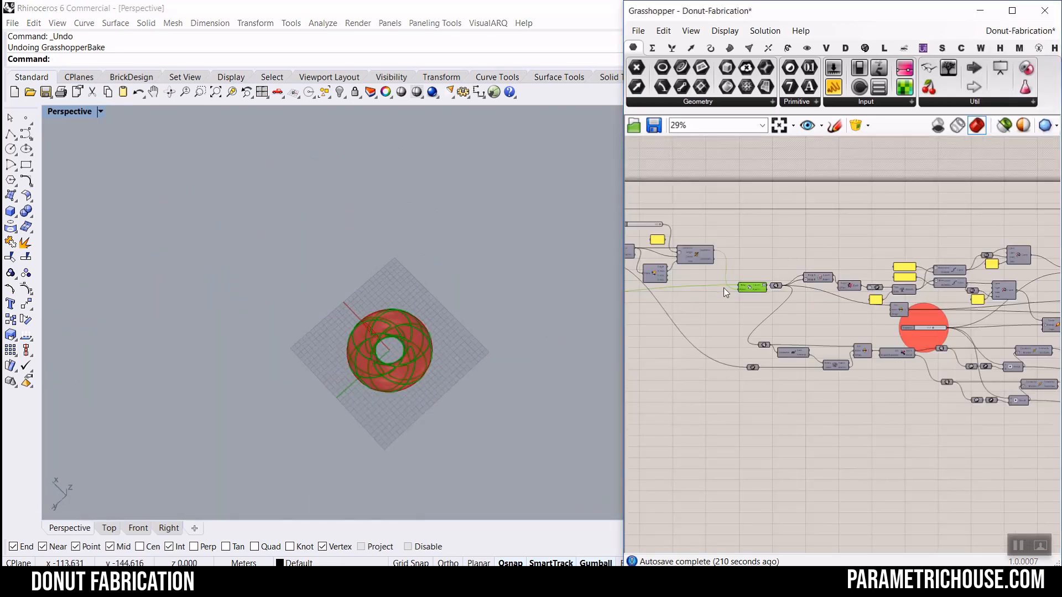
Turn on the preview of the two curve parameters after the final orienting components and examine the flattened slotted profiles.
{"action": "right_click_drag", "start_coordinate": [815, 298], "coordinate": [792, 302]}
{"action": "scroll", "coordinate": [780, 301], "scroll_direction": "up", "scroll_amount": 10}
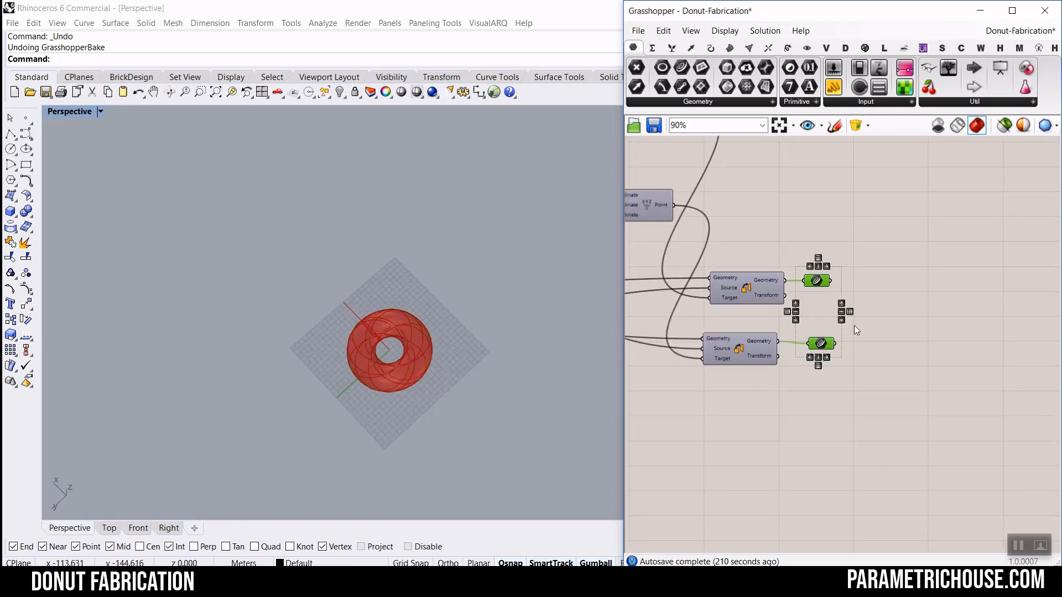
{"action": "right_click", "coordinate": [897, 288]}
{"action": "left_click", "coordinate": [899, 286]}
{"action": "left_click", "coordinate": [918, 280]}
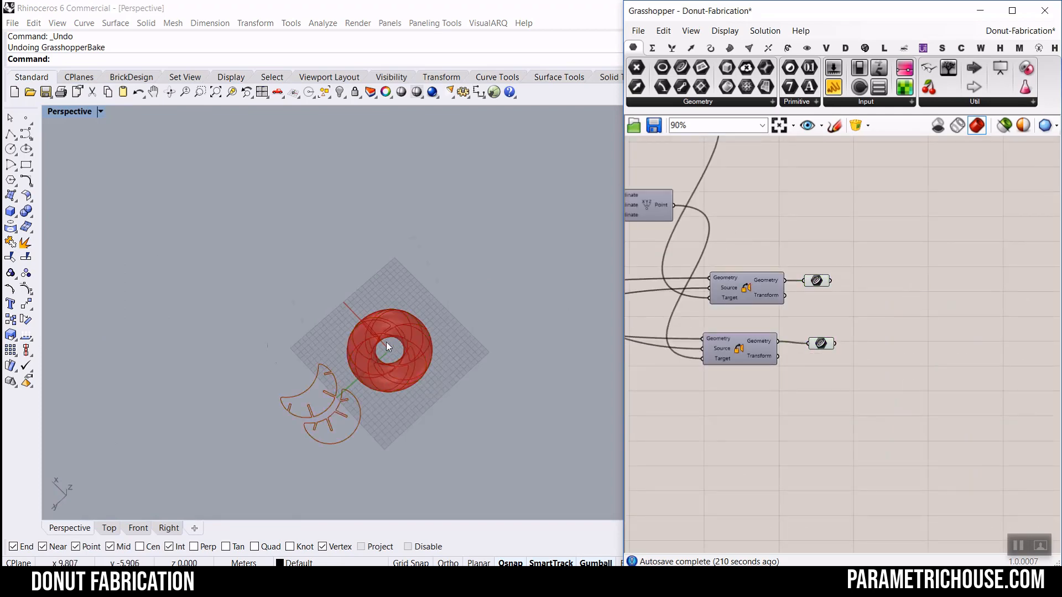
{"action": "scroll", "coordinate": [310, 371], "scroll_direction": "up", "scroll_amount": 5}
{"action": "scroll", "coordinate": [481, 269], "scroll_direction": "up", "scroll_amount": 4}
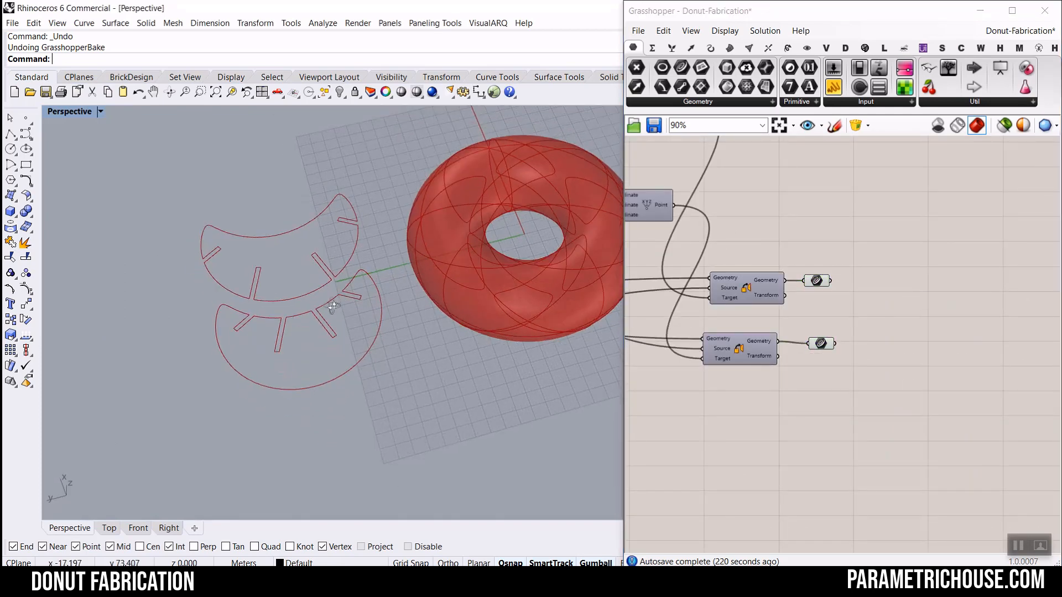
{"action": "scroll", "coordinate": [941, 299], "scroll_direction": "down", "scroll_amount": 10}
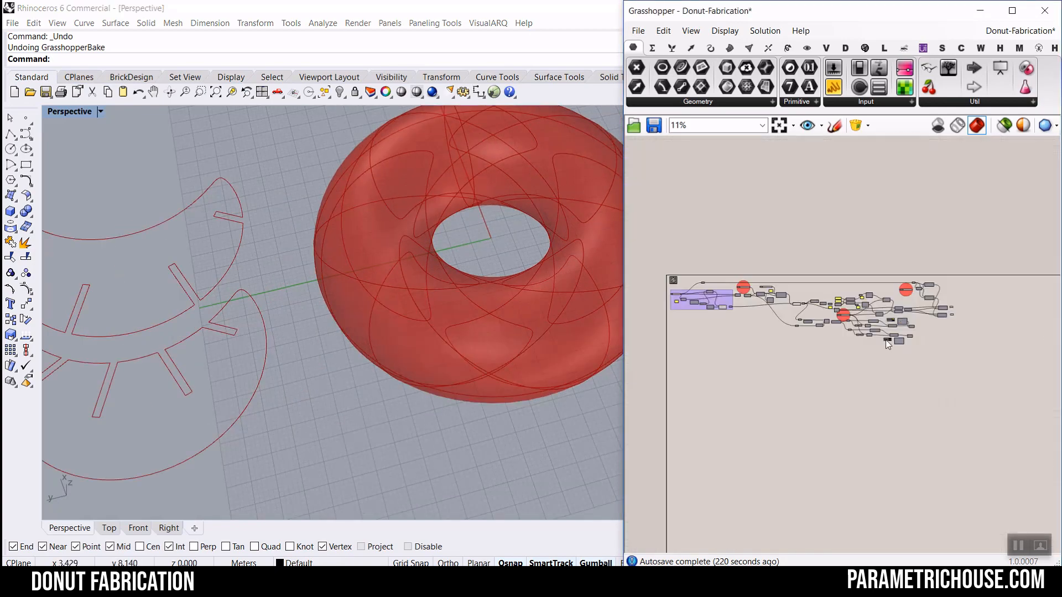
Turn off the preview of every component in the Donut-Fabrication definition.
{"action": "left_click_drag", "start_coordinate": [884, 366], "coordinate": [697, 243]}
{"action": "right_click", "coordinate": [795, 210]}
{"action": "left_click", "coordinate": [827, 224]}
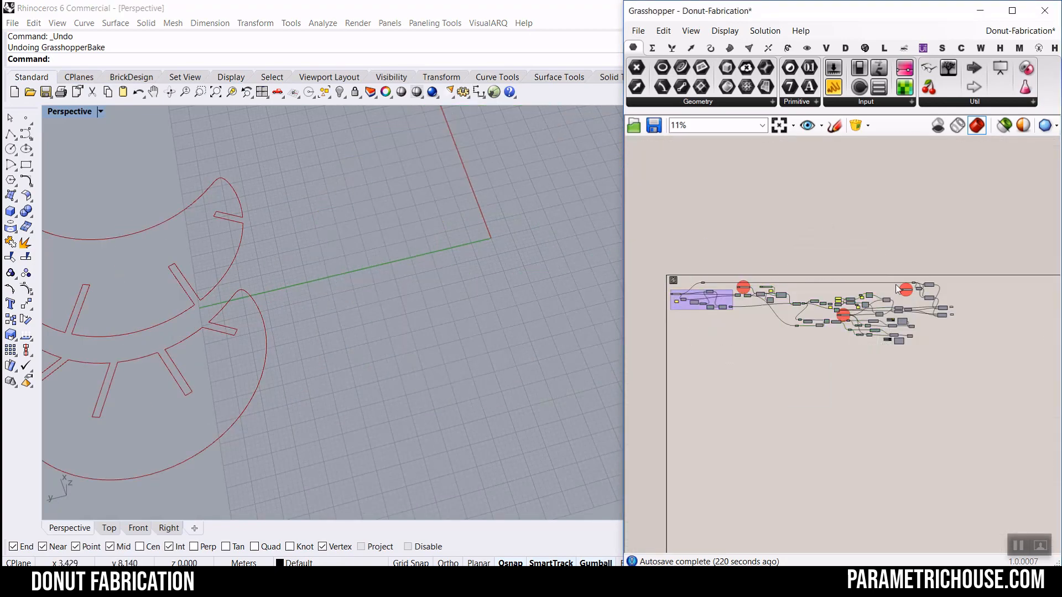
Turn on the preview of the Custom Preview component with the yellow material and view the extruded pieces around the hole.
{"action": "scroll", "coordinate": [945, 337], "scroll_direction": "up", "scroll_amount": 6}
{"action": "scroll", "coordinate": [837, 348], "scroll_direction": "up", "scroll_amount": 4}
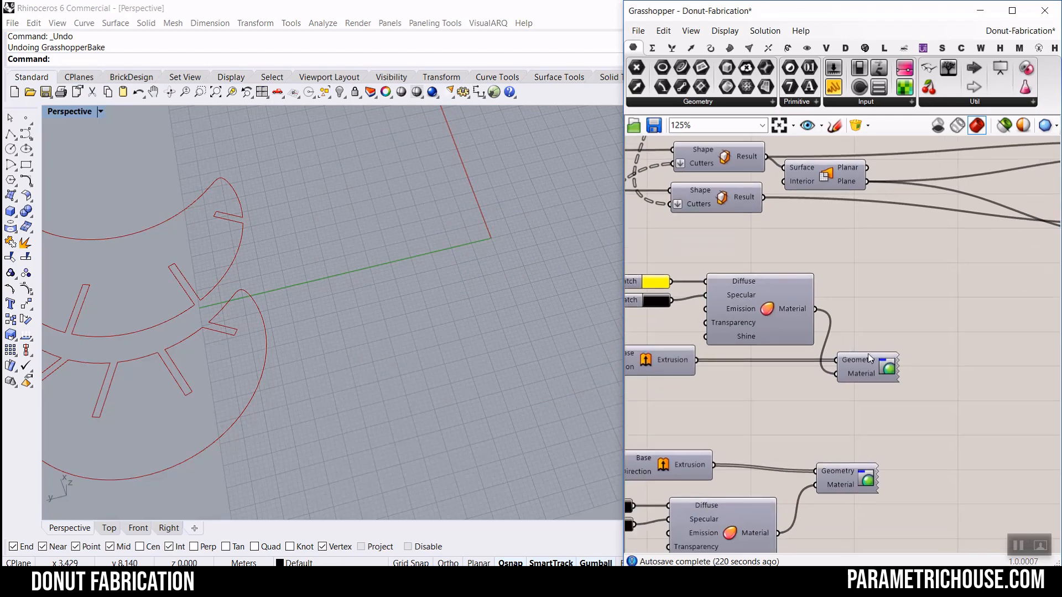
{"action": "right_click", "coordinate": [894, 367]}
{"action": "left_click", "coordinate": [902, 392]}
{"action": "right_click_drag", "start_coordinate": [465, 343], "coordinate": [401, 409]}
{"action": "scroll", "coordinate": [422, 280], "scroll_direction": "up", "scroll_amount": 6}
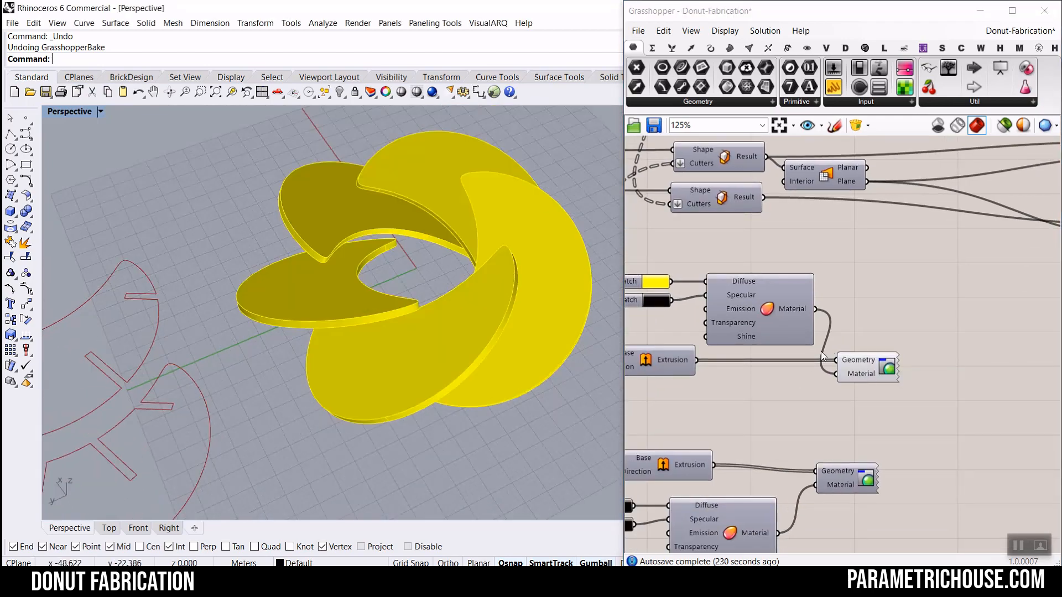
Turn on the preview of the second Custom Preview component and examine how both sets of slotted pieces interlock.
{"action": "right_click_drag", "start_coordinate": [858, 401], "coordinate": [895, 318]}
{"action": "right_click", "coordinate": [904, 395]}
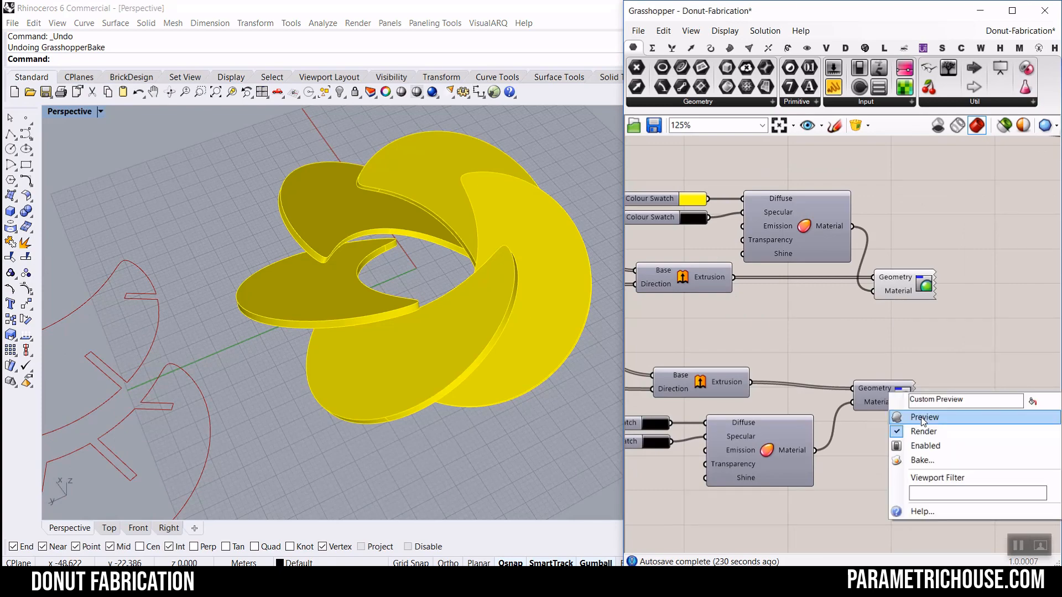
{"action": "left_click", "coordinate": [920, 418]}
{"action": "left_click", "coordinate": [909, 408]}
{"action": "right_click_drag", "start_coordinate": [586, 377], "coordinate": [490, 302]}
{"action": "scroll", "coordinate": [541, 338], "scroll_direction": "up", "scroll_amount": 5}
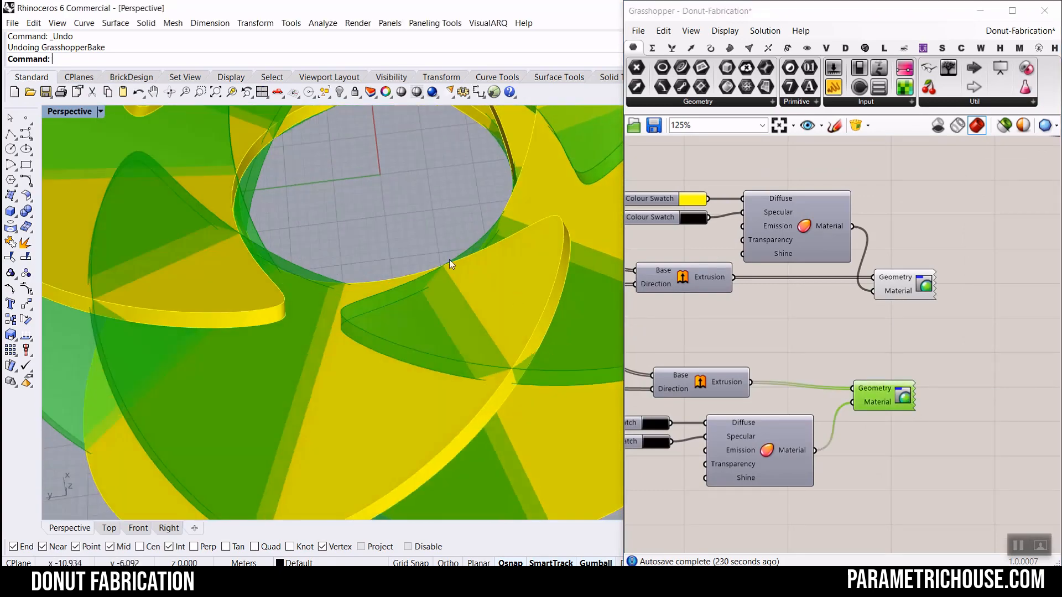
{"action": "scroll", "coordinate": [449, 271], "scroll_direction": "down", "scroll_amount": 8}
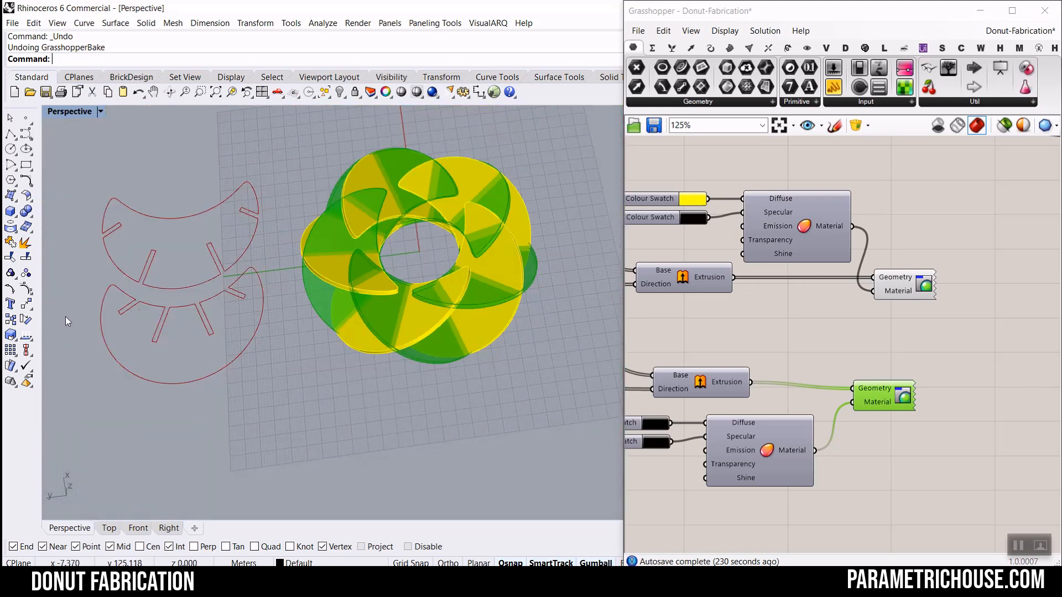
{"action": "scroll", "coordinate": [128, 303], "scroll_direction": "up", "scroll_amount": 2}
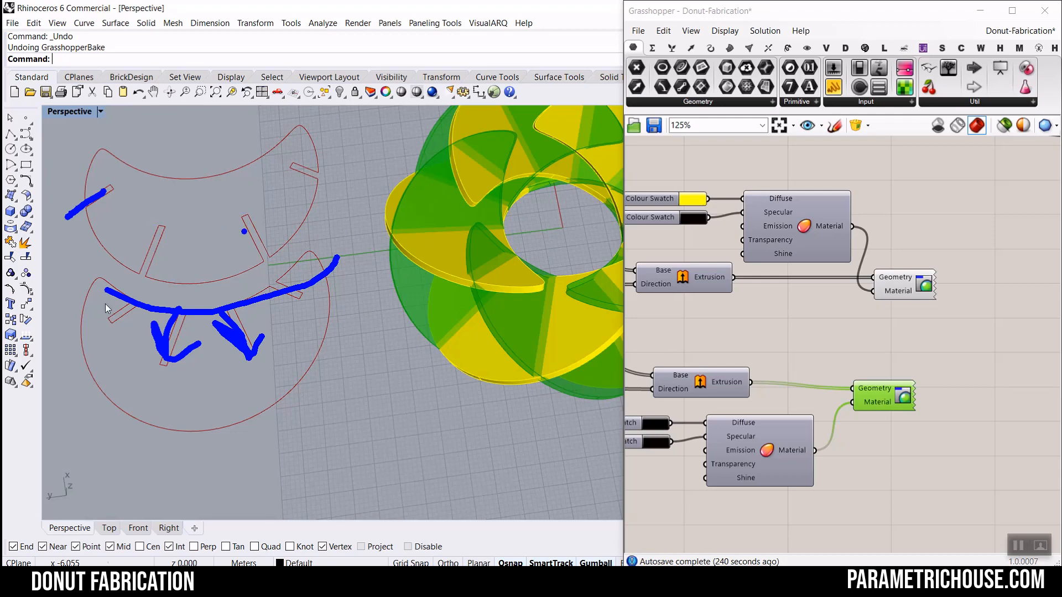
Check the Count slider in the Donut-Fabrication definition and return to the unnamed definition.
{"action": "scroll", "coordinate": [814, 327], "scroll_direction": "down", "scroll_amount": 10}
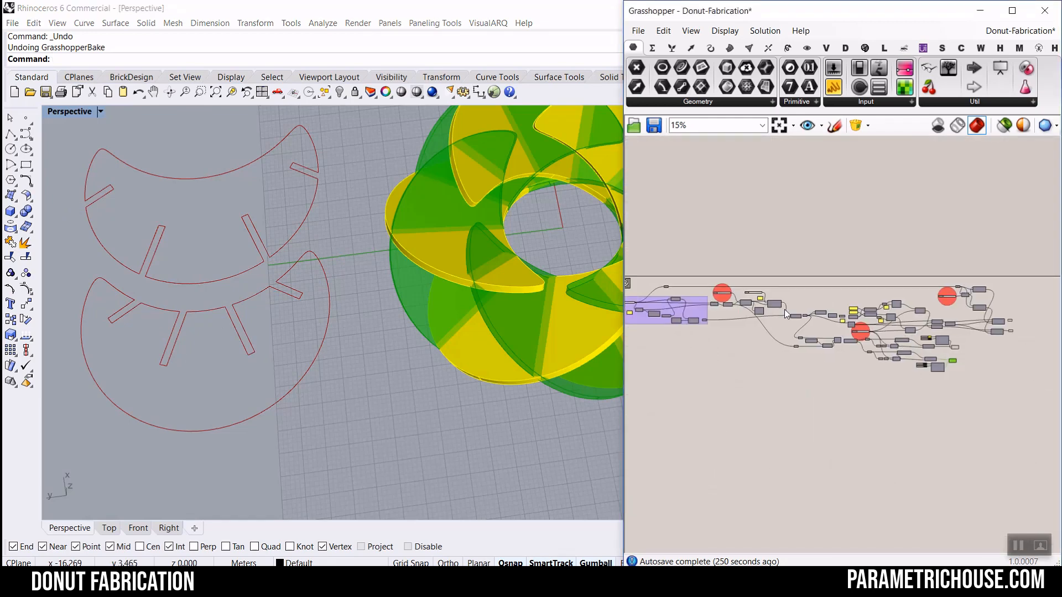
{"action": "scroll", "coordinate": [719, 291], "scroll_direction": "up", "scroll_amount": 10}
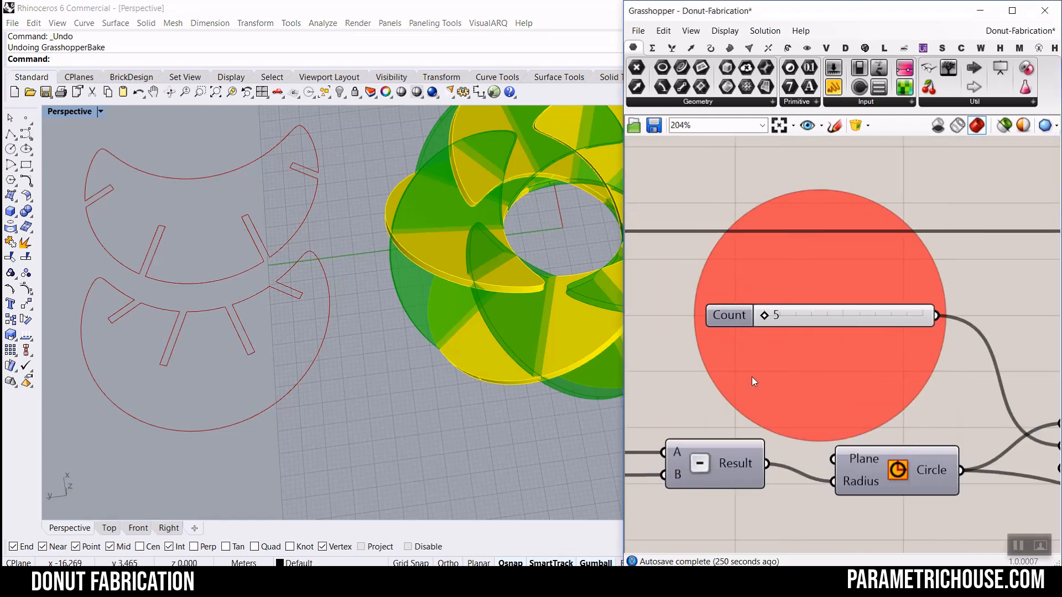
{"action": "left_click", "coordinate": [1020, 30]}
{"action": "left_click", "coordinate": [960, 164]}
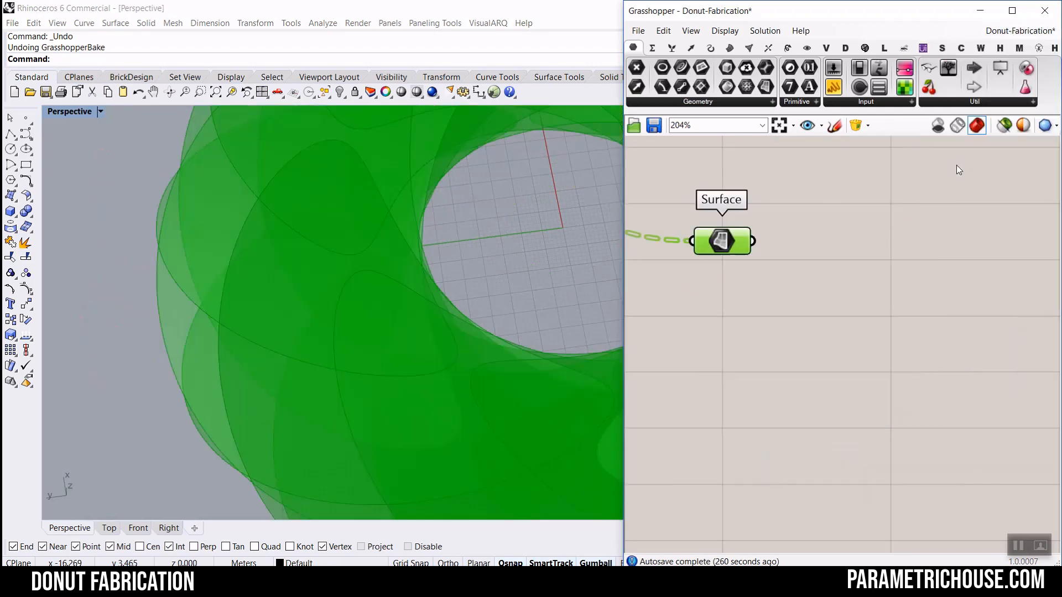
Add a Number Slider ranging from 5 to 30 below the second Circle component and restrict it to odd numbers.
{"action": "scroll", "coordinate": [344, 335], "scroll_direction": "down", "scroll_amount": 5}
{"action": "scroll", "coordinate": [918, 324], "scroll_direction": "down", "scroll_amount": 8}
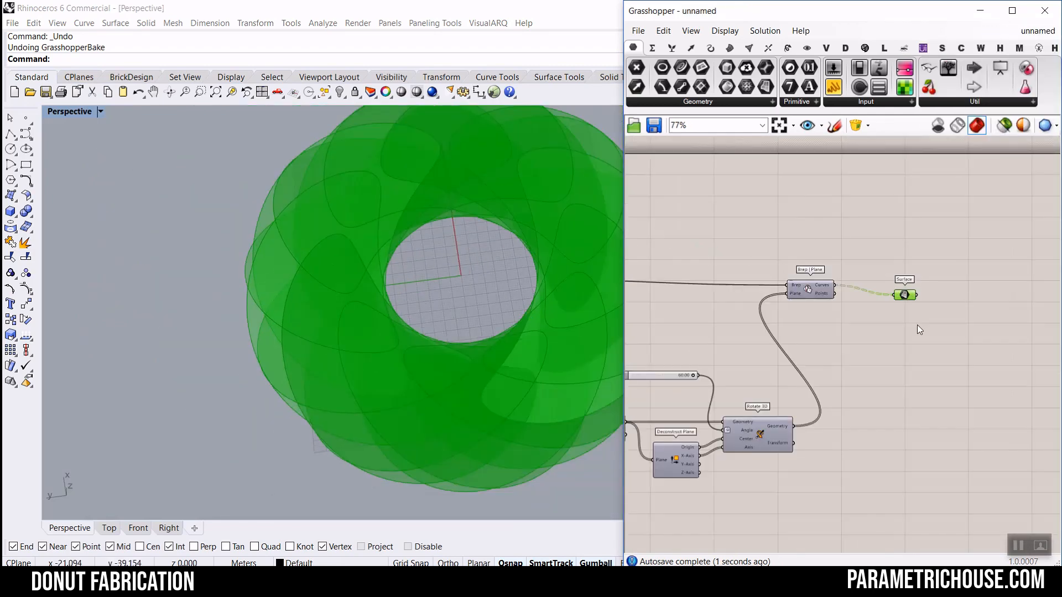
{"action": "scroll", "coordinate": [765, 360], "scroll_direction": "up", "scroll_amount": 3}
{"action": "right_click_drag", "start_coordinate": [774, 373], "coordinate": [915, 364]}
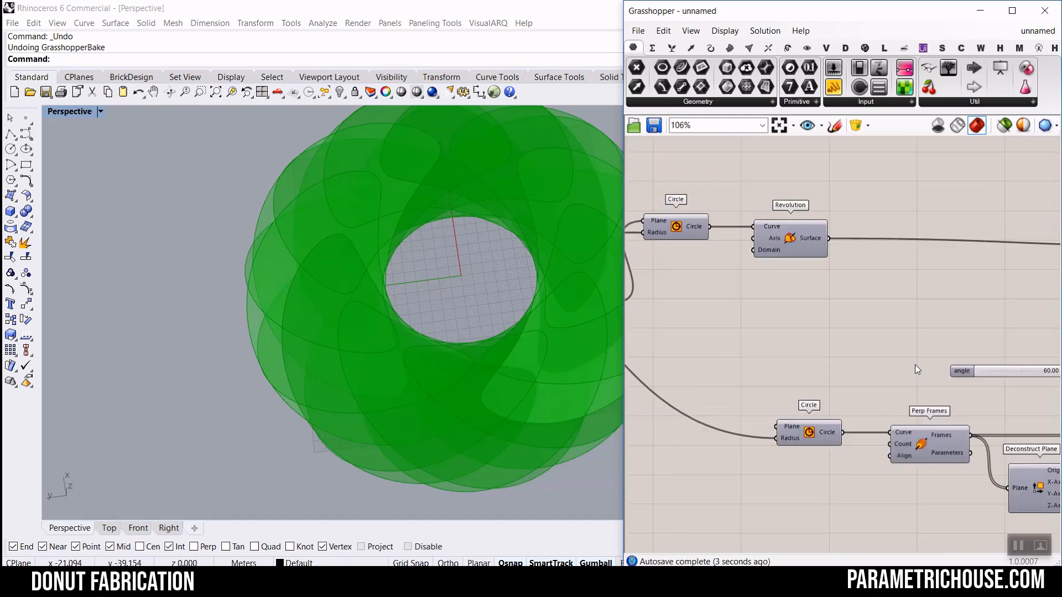
{"action": "scroll", "coordinate": [947, 416], "scroll_direction": "up", "scroll_amount": 6}
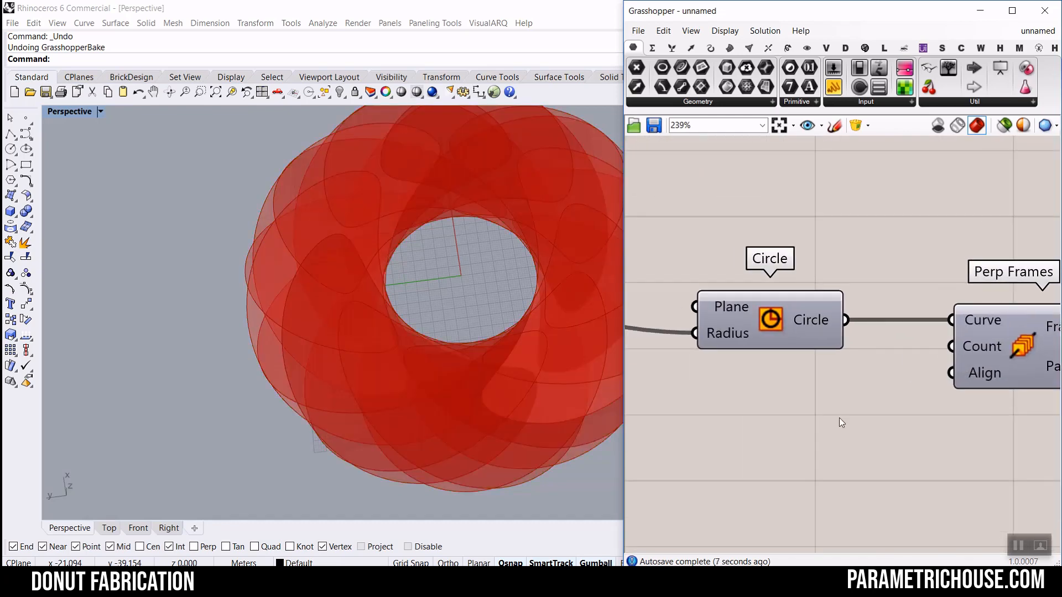
{"action": "double_click", "coordinate": [839, 417]}
{"action": "type", "text": "5."}
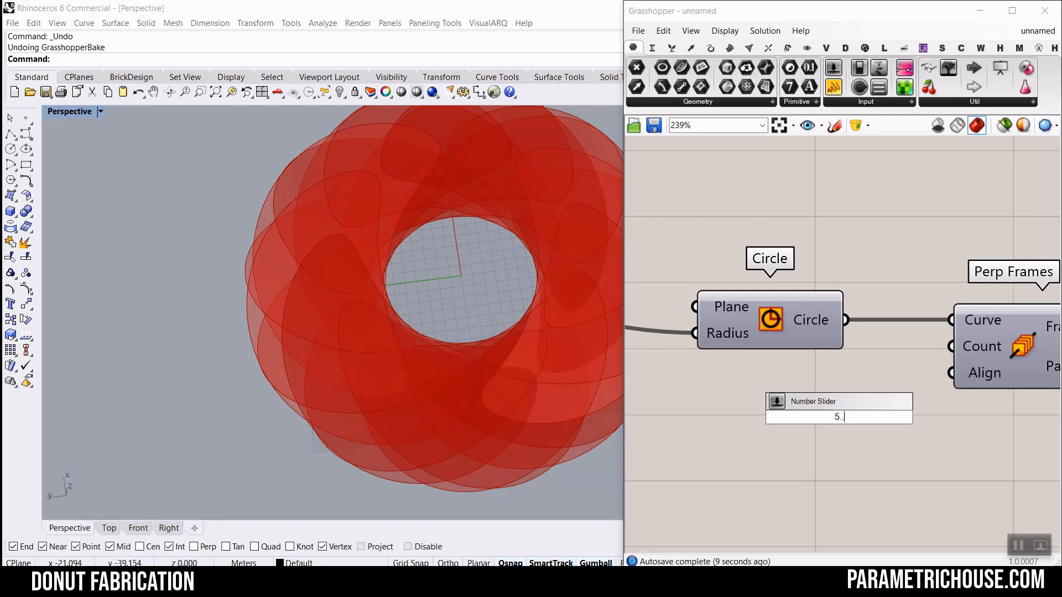
{"action": "type", "text": ".30"}
{"action": "key", "text": "Return"}
{"action": "left_click", "coordinate": [763, 430]}
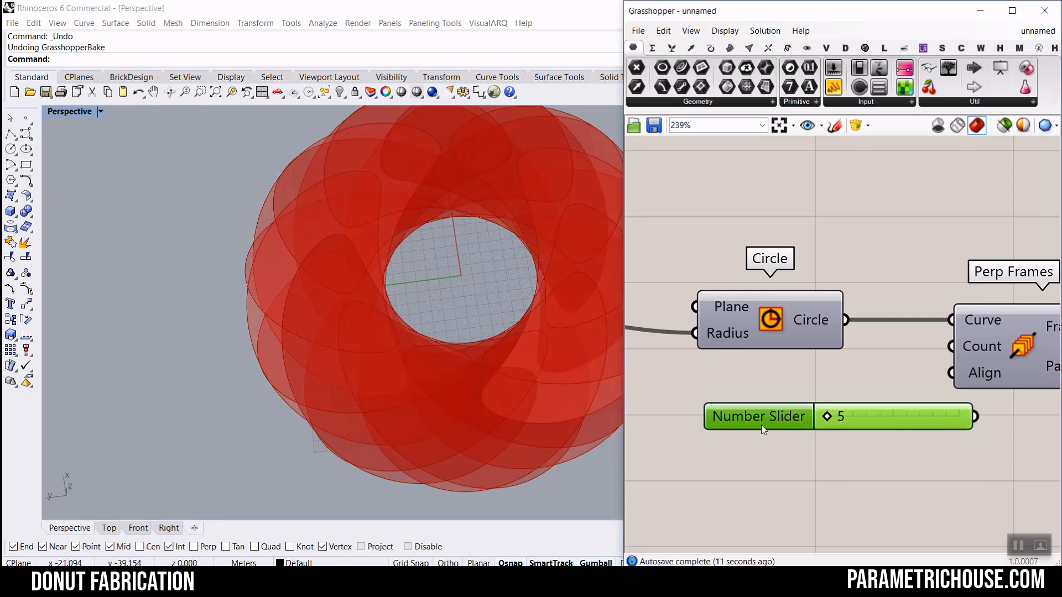
{"action": "double_click", "coordinate": [761, 425]}
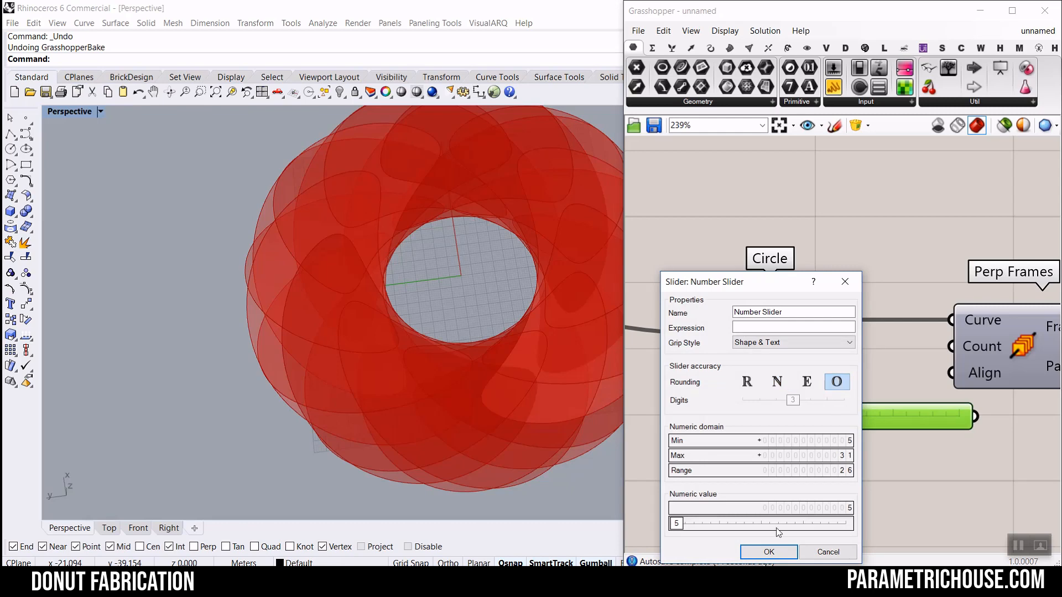
{"action": "left_click", "coordinate": [770, 553]}
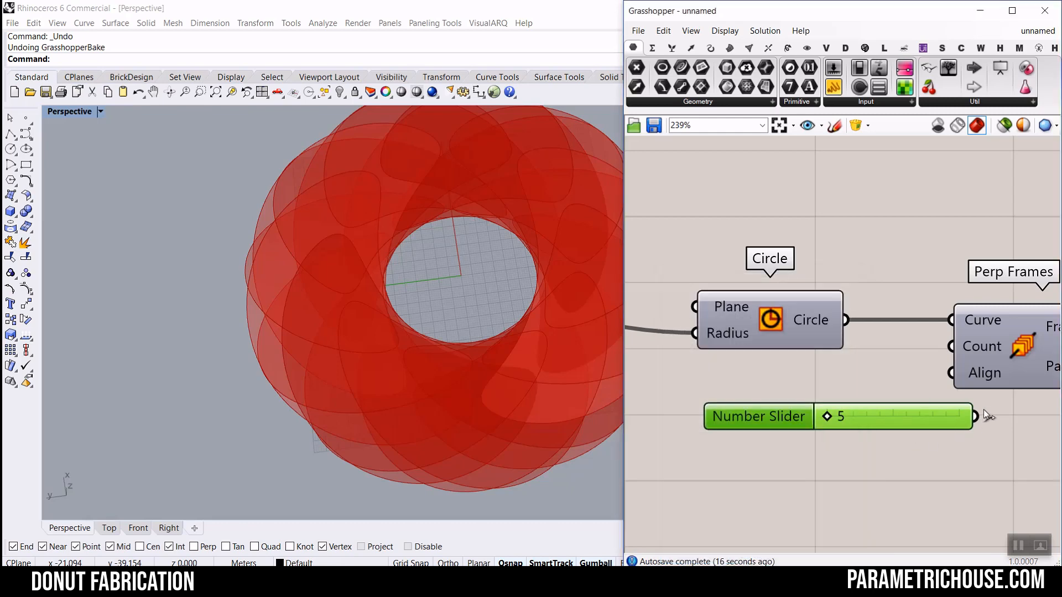
Connect the slider to the Count input of Perp Frames, name it Count, and inspect the sections at a count of 5.
{"action": "right_click", "coordinate": [911, 407]}
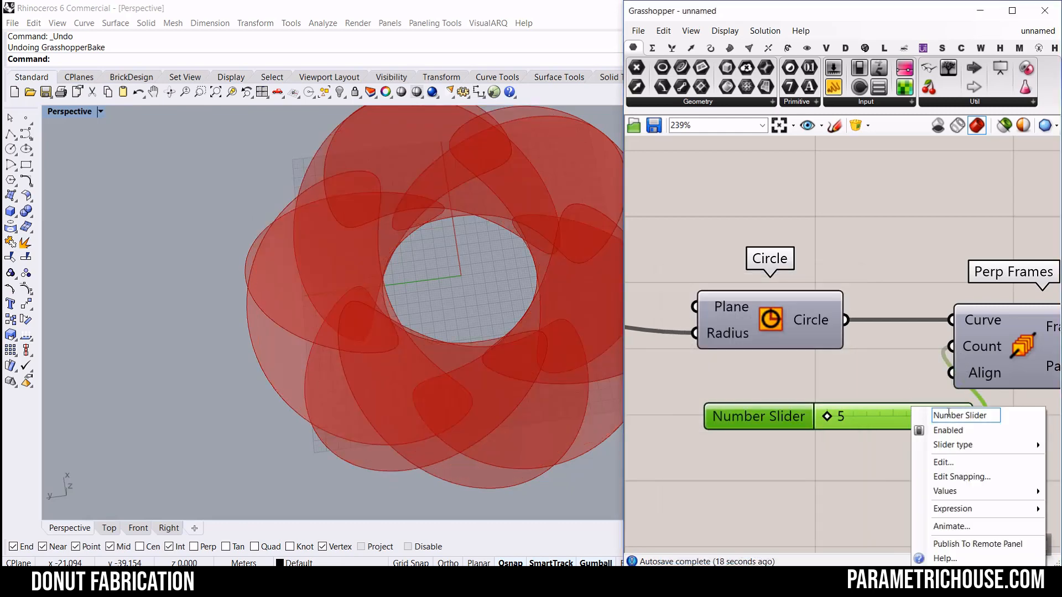
{"action": "type", "text": "Count"}
{"action": "key", "text": "Return"}
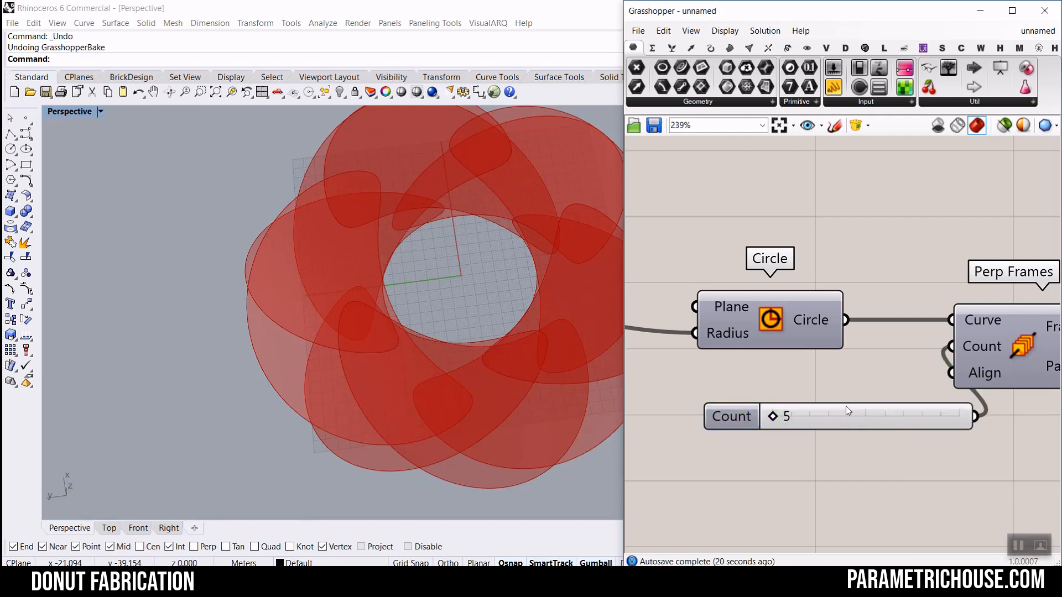
{"action": "left_click_drag", "start_coordinate": [852, 411], "coordinate": [774, 393]}
{"action": "right_click_drag", "start_coordinate": [338, 310], "coordinate": [368, 279]}
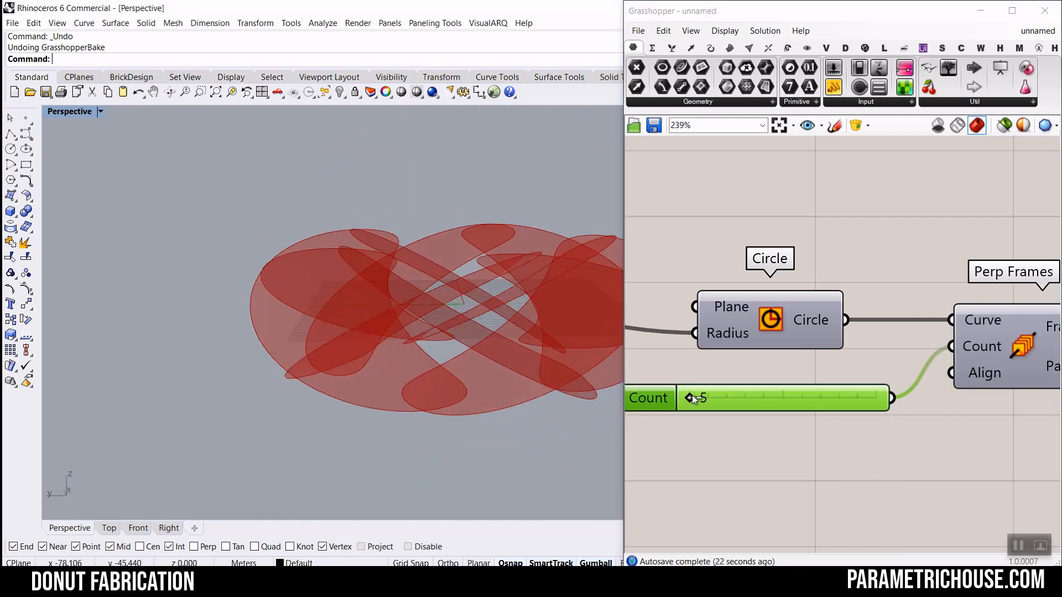
{"action": "left_click_drag", "start_coordinate": [692, 395], "coordinate": [658, 399]}
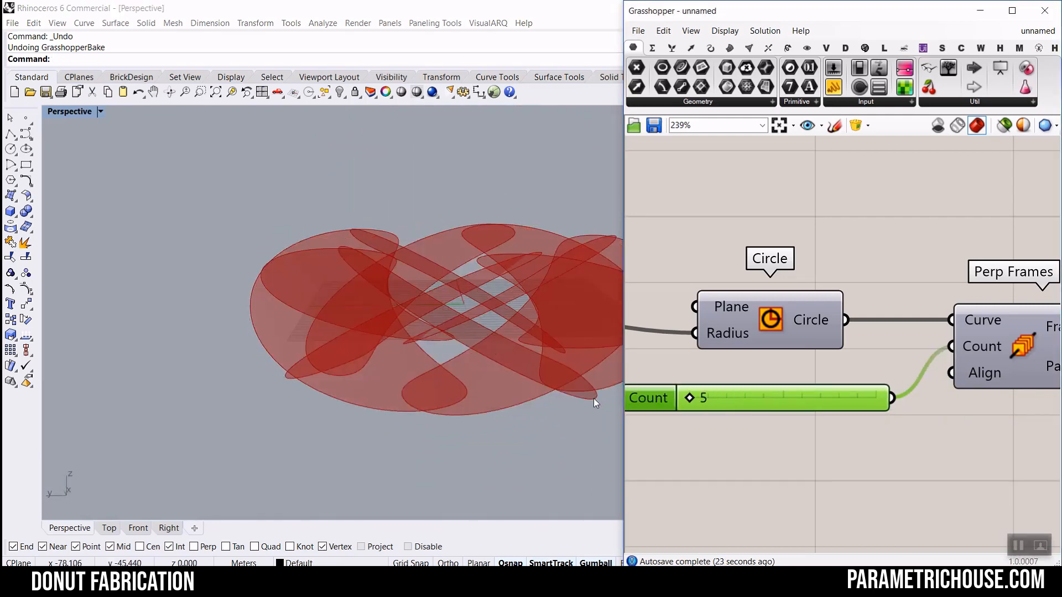
{"action": "right_click_drag", "start_coordinate": [593, 398], "coordinate": [410, 355]}
Move the Surface parameter close to the Brep | Plane component and flatten its data.
{"action": "scroll", "coordinate": [874, 276], "scroll_direction": "down", "scroll_amount": 7}
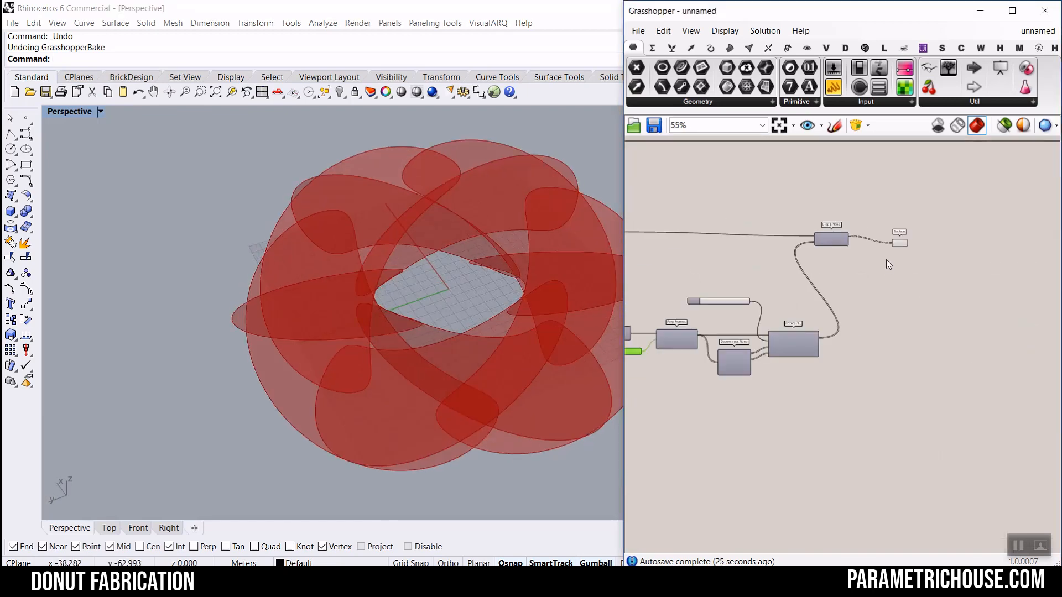
{"action": "scroll", "coordinate": [892, 249], "scroll_direction": "up", "scroll_amount": 4}
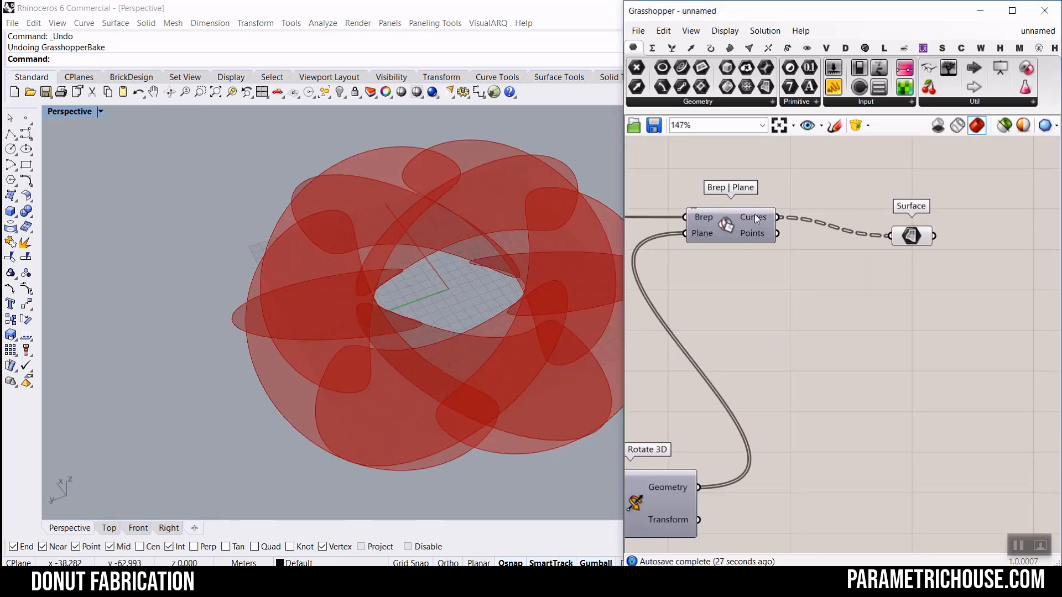
{"action": "left_click_drag", "start_coordinate": [926, 246], "coordinate": [824, 224]}
{"action": "scroll", "coordinate": [821, 225], "scroll_direction": "up", "scroll_amount": 2}
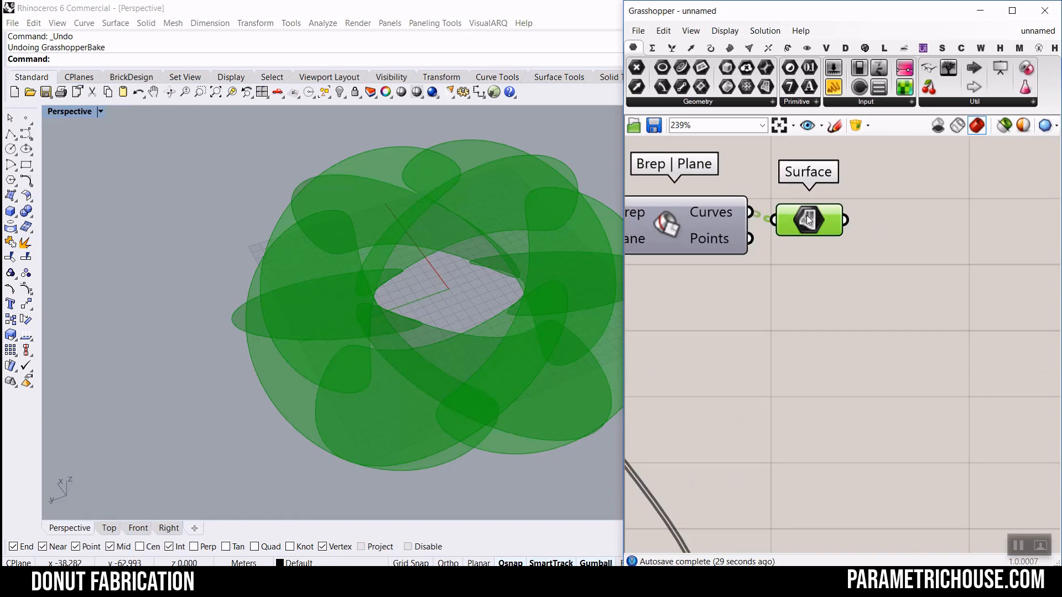
{"action": "right_click", "coordinate": [808, 219]}
{"action": "left_click", "coordinate": [841, 330]}
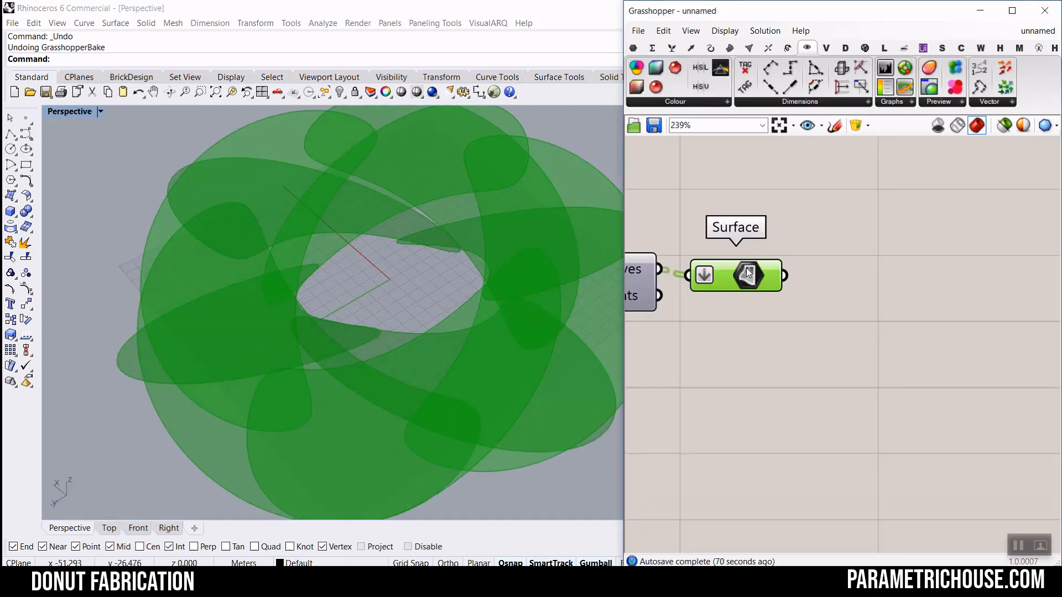
Bake the section surfaces from the Surface parameter with the default attributes.
{"action": "right_click", "coordinate": [746, 268]}
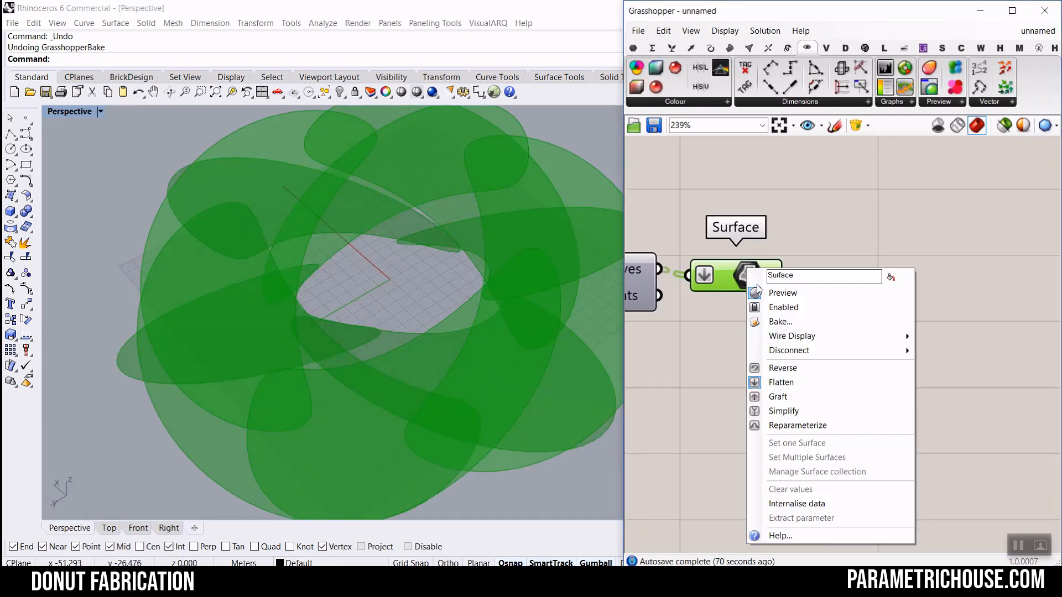
{"action": "left_click", "coordinate": [777, 322]}
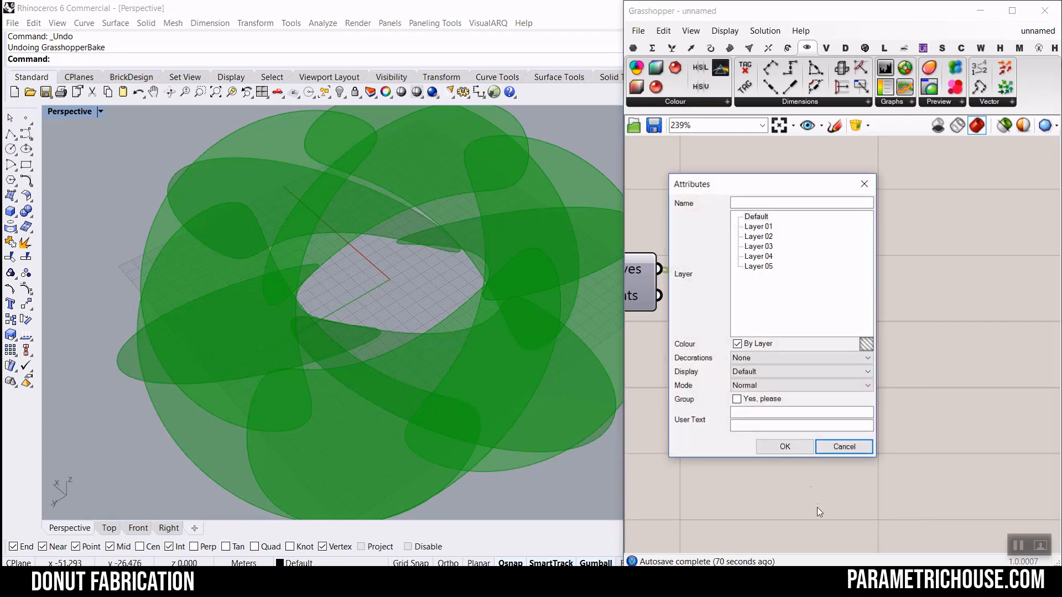
{"action": "left_click", "coordinate": [785, 447]}
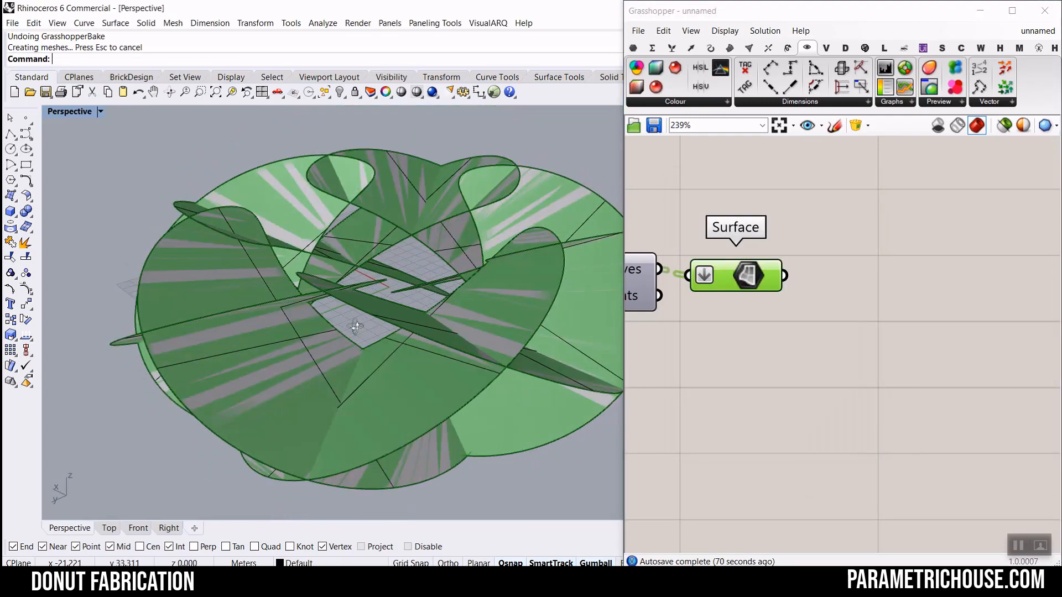
Select five alternate baked surfaces around the donut and assign them to Layer 02.
{"action": "left_click", "coordinate": [189, 277], "text": "shift"}
{"action": "scroll", "coordinate": [294, 249], "scroll_direction": "down", "scroll_amount": 5}
{"action": "mouse_move", "coordinate": [360, 243]}
{"action": "right_mouse_down"}
{"action": "mouse_move", "coordinate": [407, 294]}
{"action": "mouse_move", "coordinate": [363, 240]}
{"action": "right_mouse_up"}
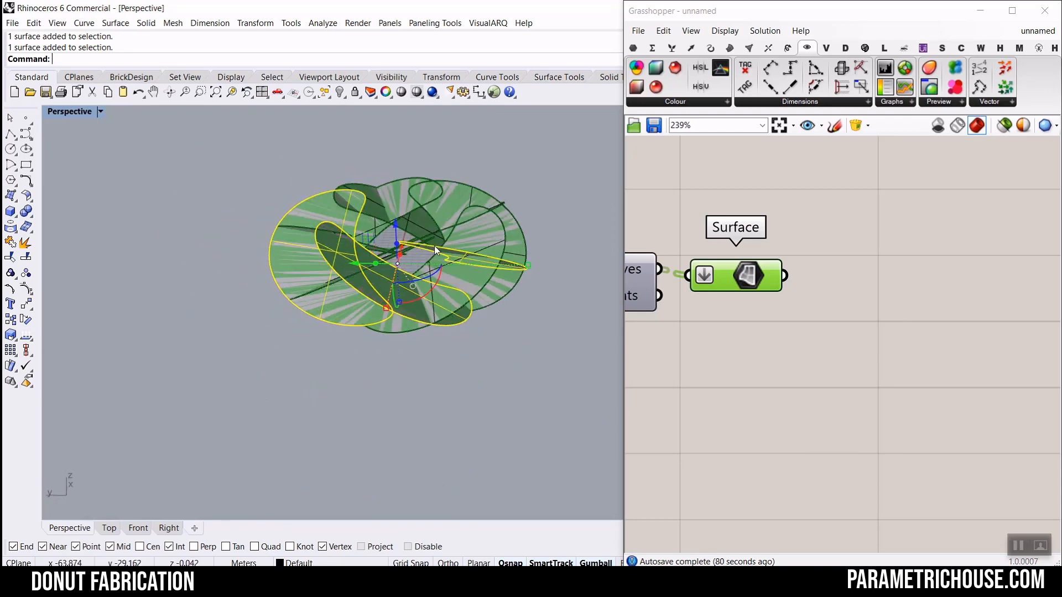
{"action": "right_click_drag", "start_coordinate": [434, 246], "coordinate": [318, 179]}
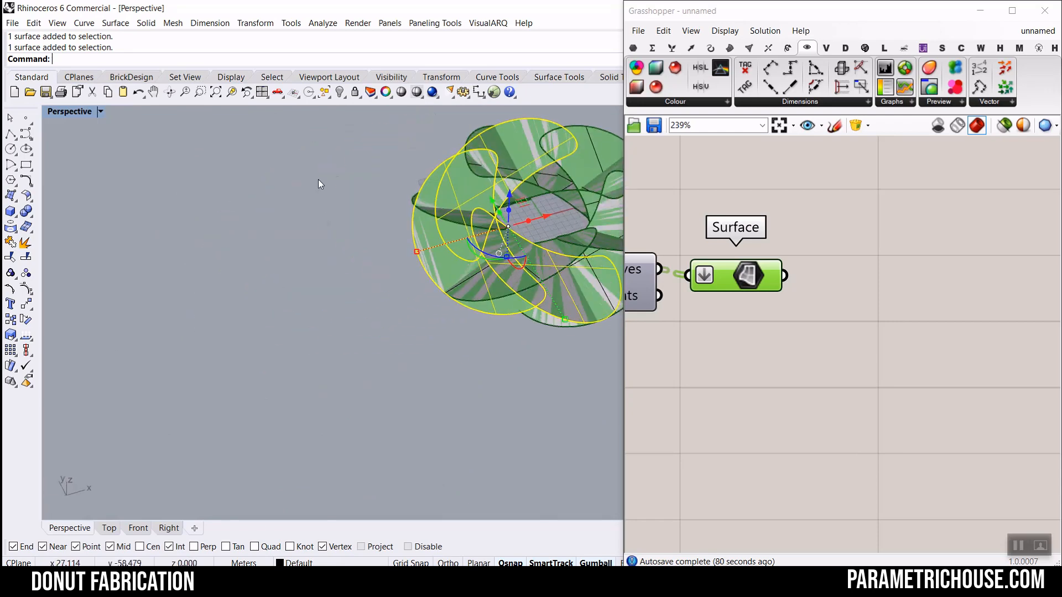
{"action": "scroll", "coordinate": [318, 179], "scroll_direction": "down", "scroll_amount": 3}
{"action": "scroll", "coordinate": [444, 228], "scroll_direction": "up", "scroll_amount": 7}
{"action": "scroll", "coordinate": [437, 273], "scroll_direction": "down", "scroll_amount": 6}
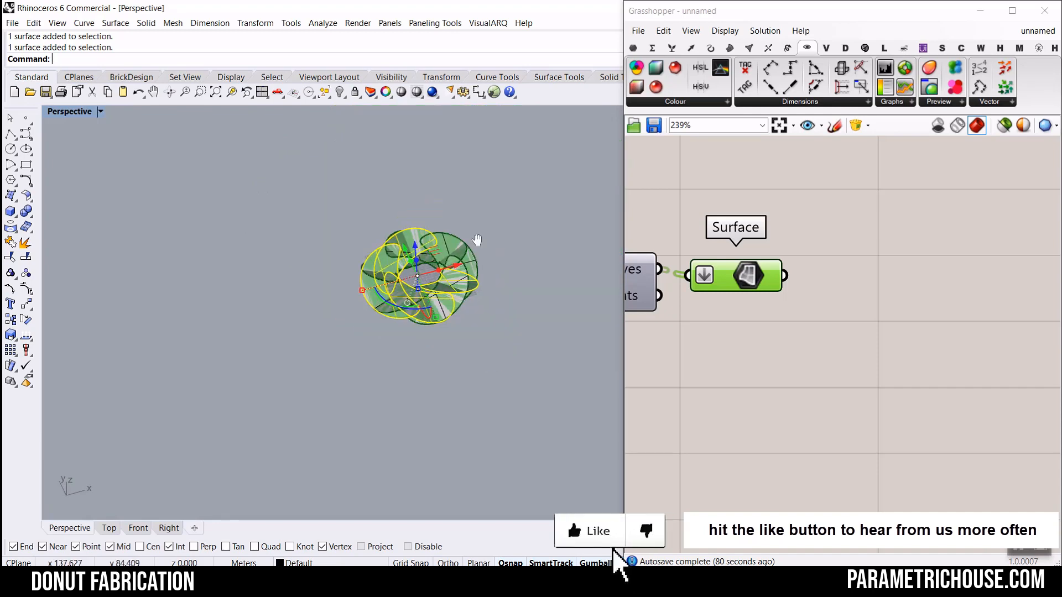
{"action": "scroll", "coordinate": [474, 240], "scroll_direction": "up", "scroll_amount": 4}
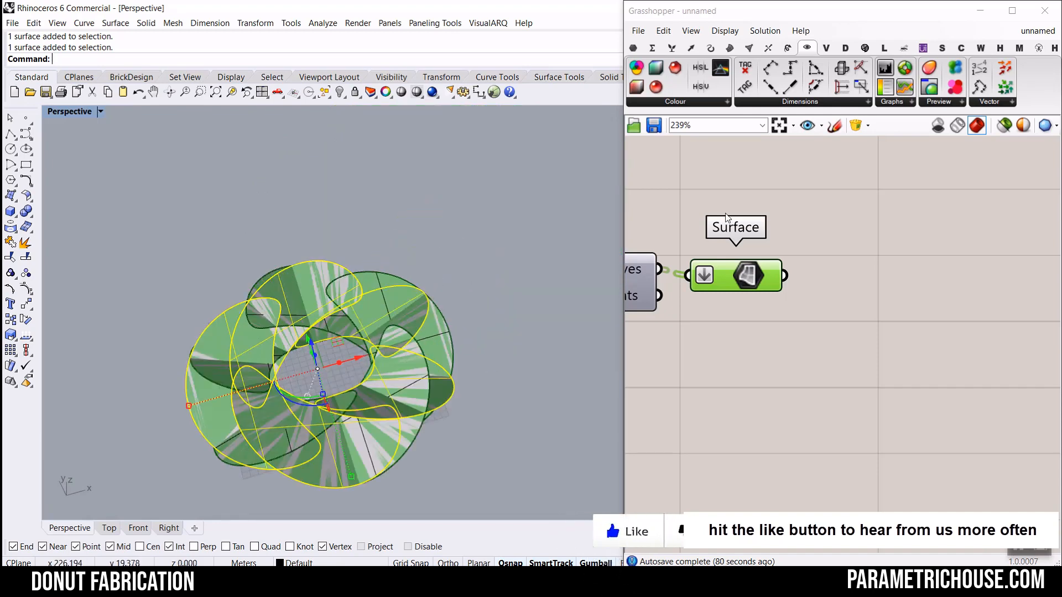
{"action": "left_click", "coordinate": [980, 10]}
{"action": "right_click", "coordinate": [939, 178]}
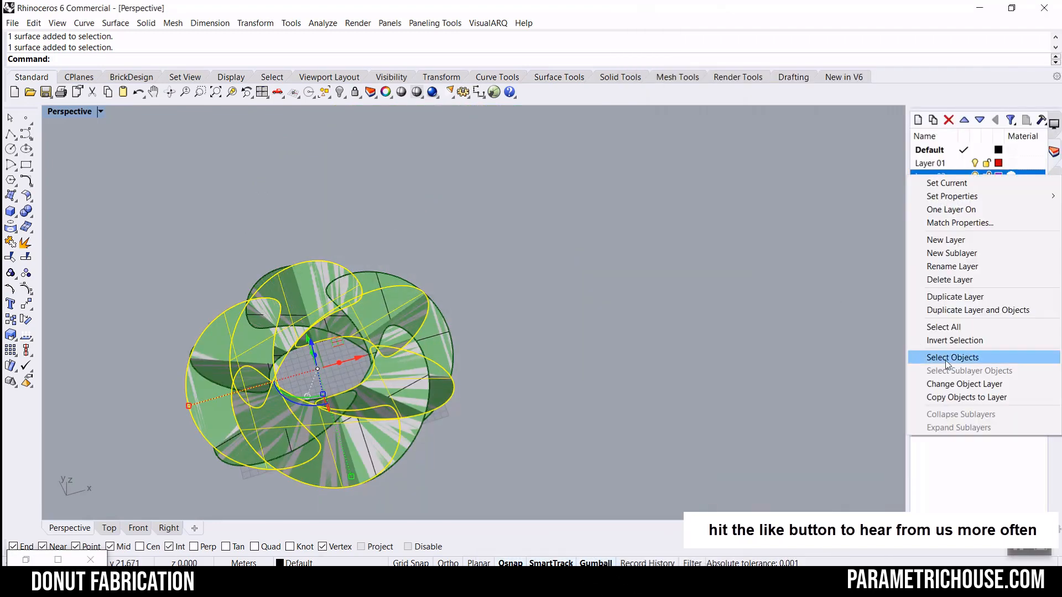
{"action": "left_click", "coordinate": [941, 381]}
Select all the baked surfaces and move them away from the Grasshopper preview.
{"action": "scroll", "coordinate": [553, 326], "scroll_direction": "down", "scroll_amount": 2}
{"action": "right_click_drag", "start_coordinate": [453, 344], "coordinate": [549, 315]}
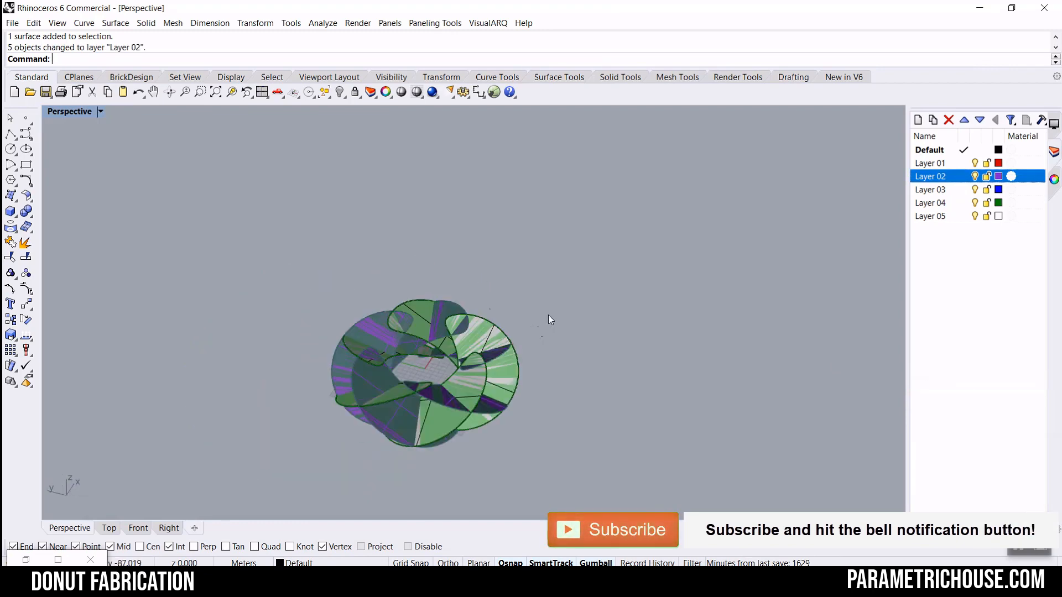
{"action": "scroll", "coordinate": [549, 314], "scroll_direction": "down", "scroll_amount": 4}
{"action": "left_click_drag", "start_coordinate": [581, 292], "coordinate": [396, 405]}
{"action": "left_click_drag", "start_coordinate": [423, 343], "coordinate": [303, 310]}
{"action": "left_click", "coordinate": [357, 227]}
Examine the intersections between the two groups of baked surfaces and select one Layer 02 surface near the front.
{"action": "scroll", "coordinate": [341, 294], "scroll_direction": "up", "scroll_amount": 8}
{"action": "right_click_drag", "start_coordinate": [284, 381], "coordinate": [251, 447]}
{"action": "scroll", "coordinate": [252, 447], "scroll_direction": "up", "scroll_amount": 10}
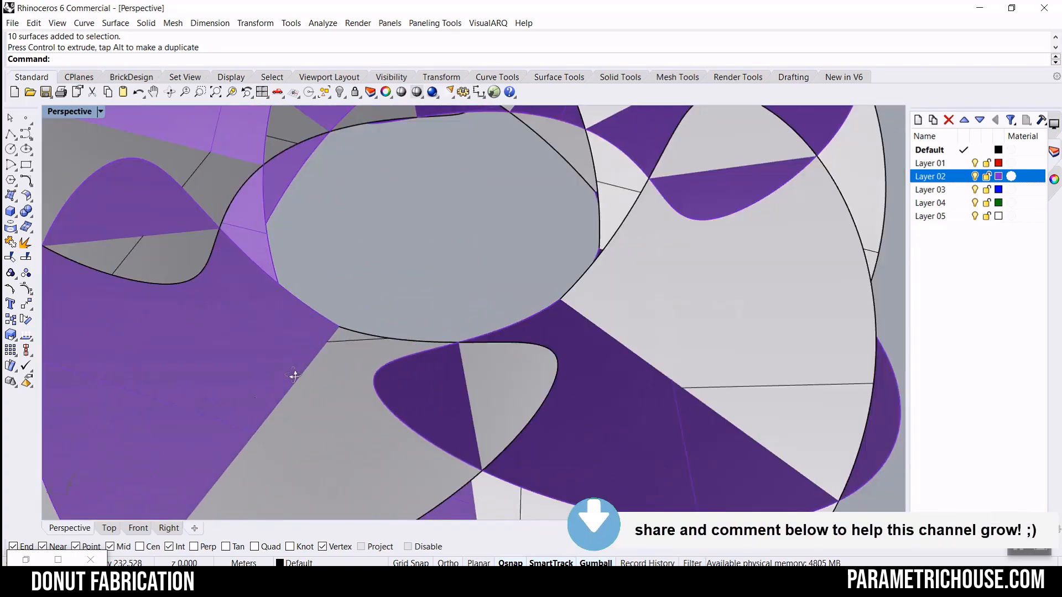
{"action": "scroll", "coordinate": [294, 375], "scroll_direction": "down", "scroll_amount": 10}
{"action": "mouse_move", "coordinate": [294, 375]}
{"action": "right_mouse_down"}
{"action": "mouse_move", "coordinate": [326, 341]}
{"action": "mouse_move", "coordinate": [295, 380]}
{"action": "right_mouse_up"}
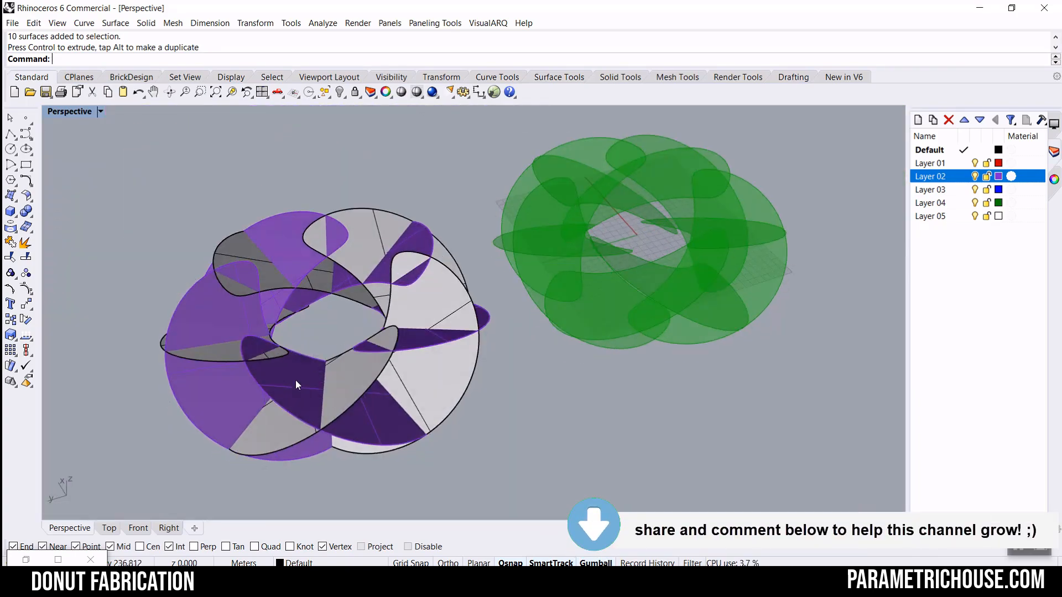
{"action": "left_click", "coordinate": [294, 380]}
{"action": "scroll", "coordinate": [327, 369], "scroll_direction": "up", "scroll_amount": 3}
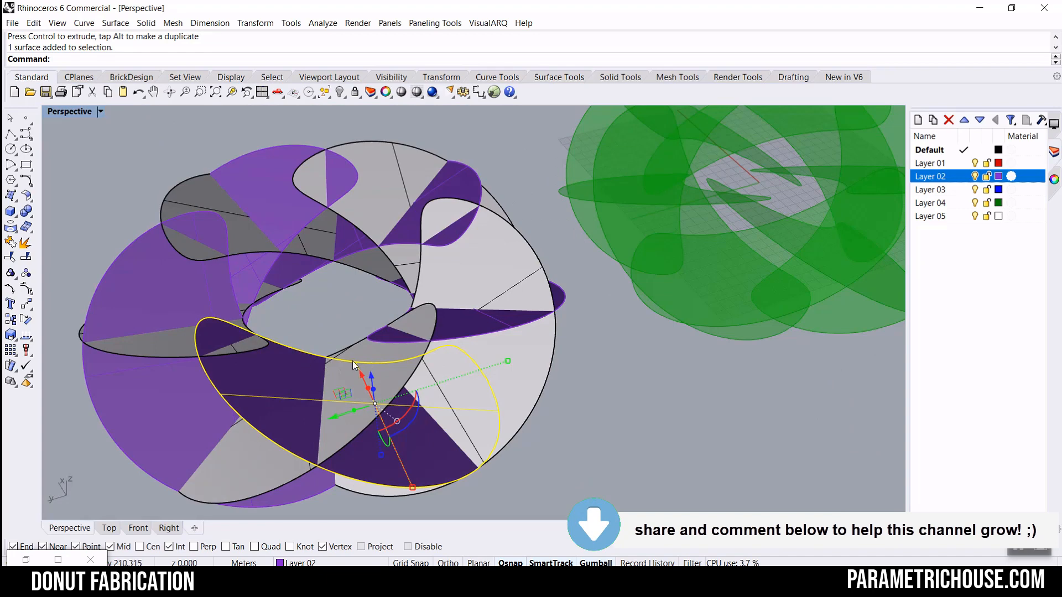
Delete all the baked surfaces of the donut copy standing beside the green preview.
{"action": "left_click", "coordinate": [342, 420]}
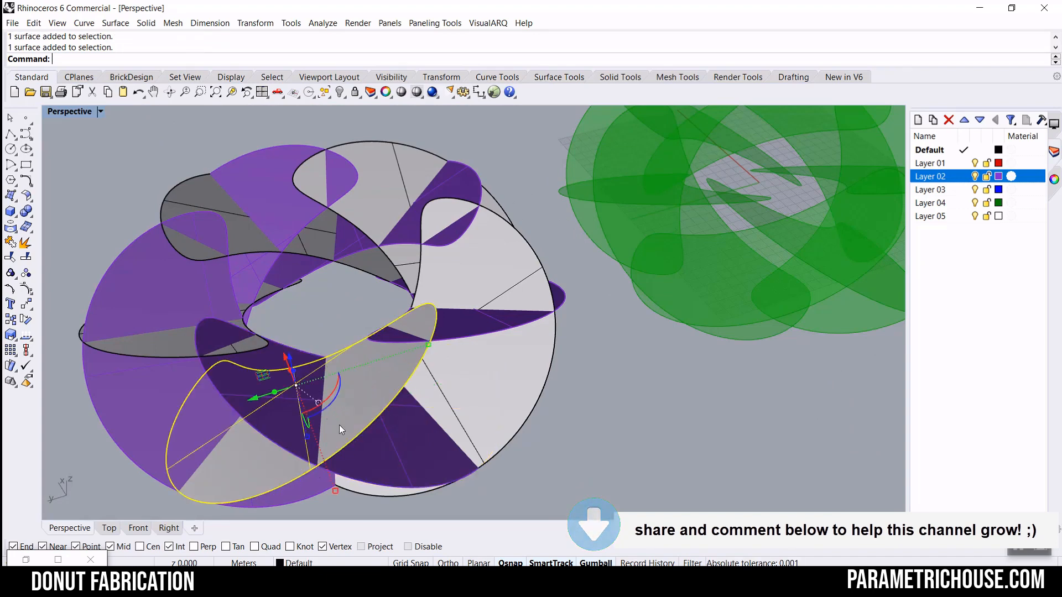
{"action": "scroll", "coordinate": [481, 383], "scroll_direction": "down", "scroll_amount": 4}
{"action": "key", "text": "Escape"}
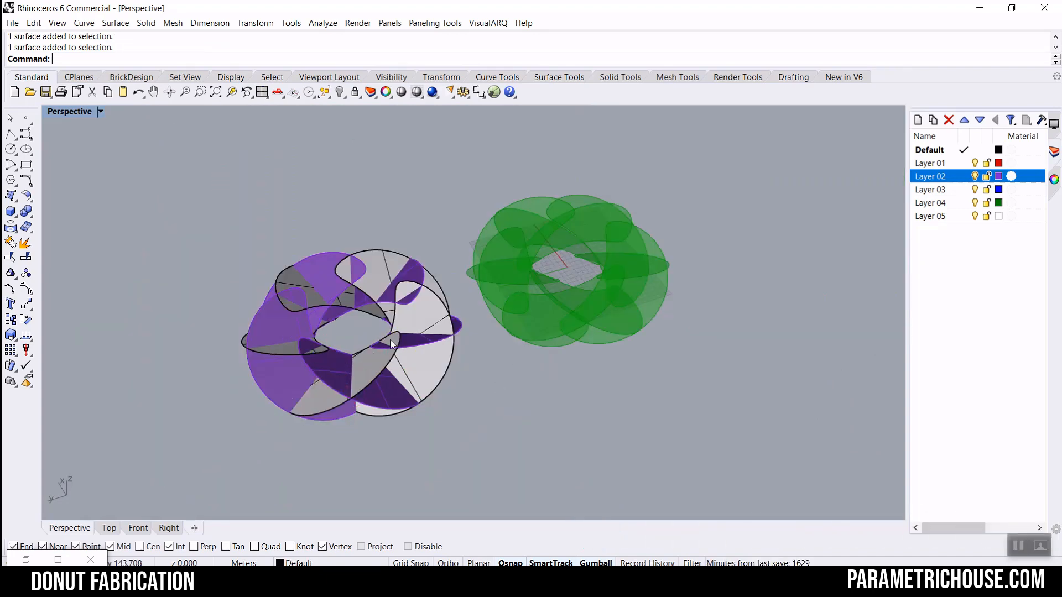
{"action": "right_click_drag", "start_coordinate": [497, 382], "coordinate": [480, 435]}
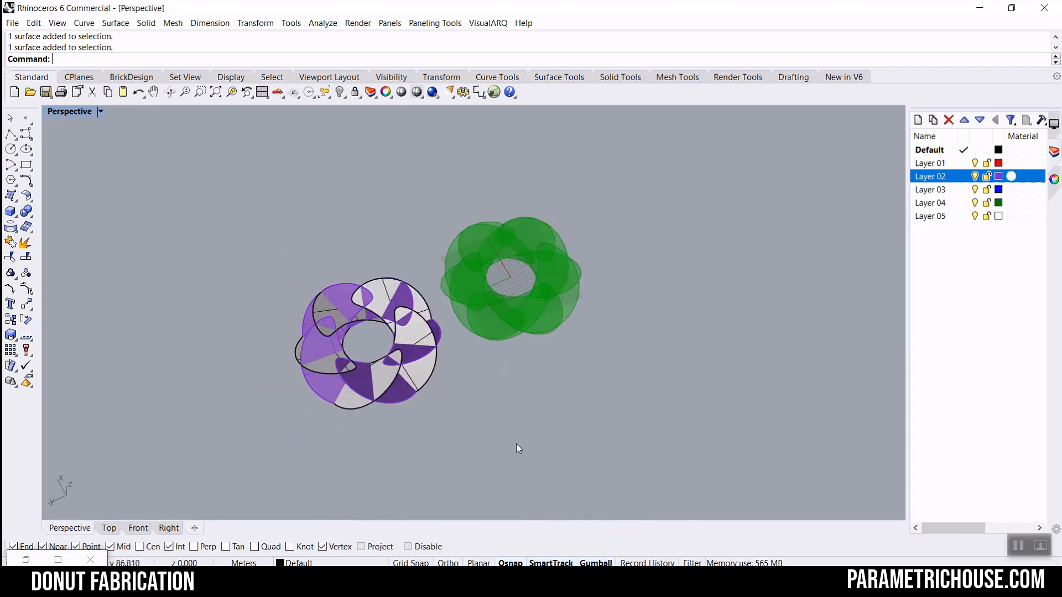
{"action": "left_click_drag", "start_coordinate": [516, 446], "coordinate": [164, 251]}
{"action": "key", "text": "Delete"}
Switch to Grasshopper and add an Area component with the Surface output connected to its Geometry input.
{"action": "left_click", "coordinate": [26, 559]}
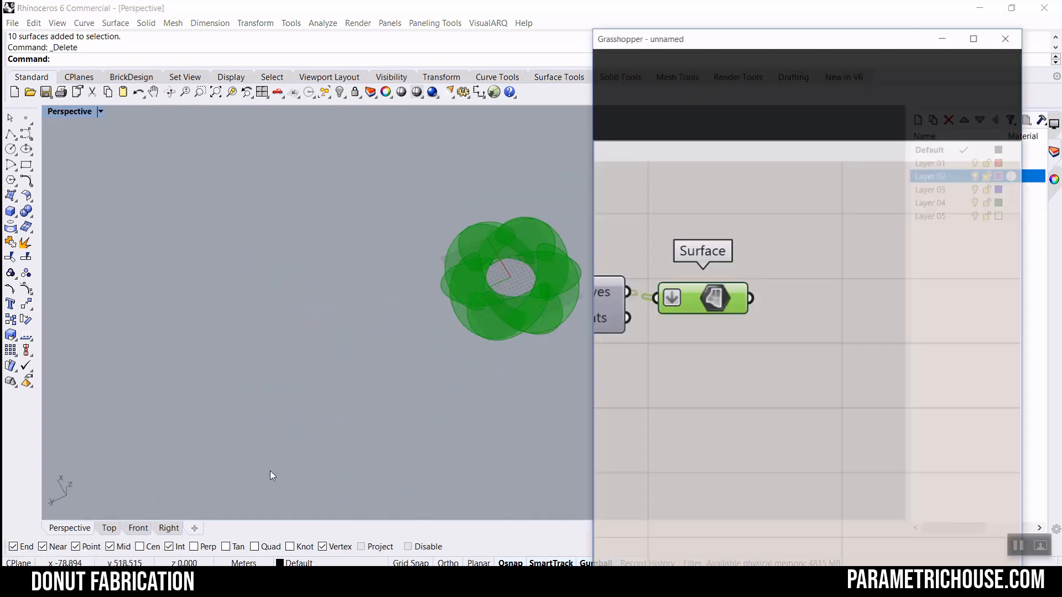
{"action": "left_click", "coordinate": [732, 48]}
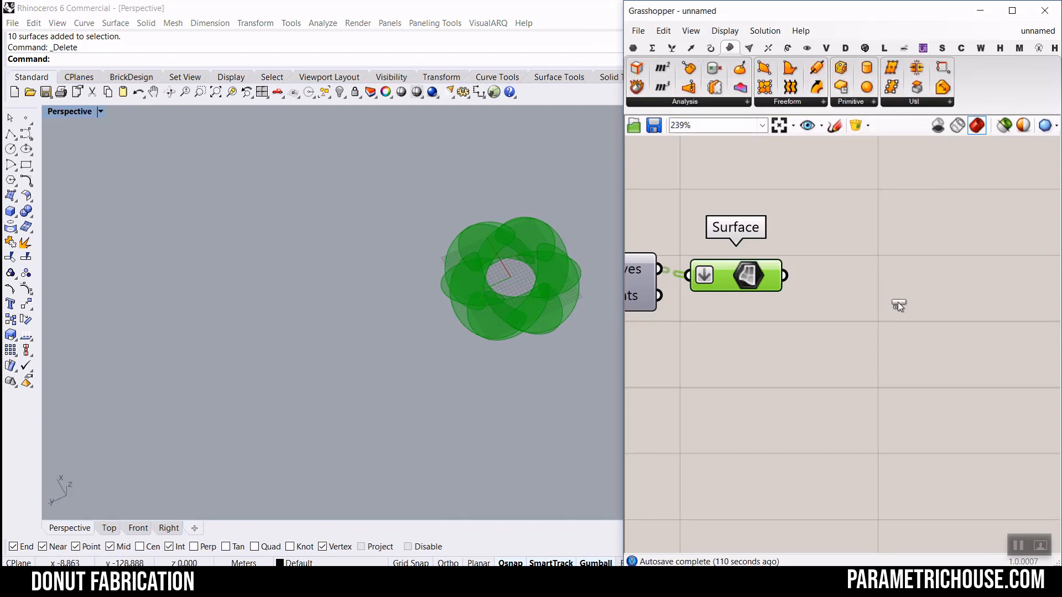
{"action": "left_click_drag", "start_coordinate": [898, 306], "coordinate": [892, 303]}
{"action": "left_click_drag", "start_coordinate": [798, 293], "coordinate": [797, 301]}
{"action": "left_click_drag", "start_coordinate": [820, 298], "coordinate": [847, 295]}
{"action": "right_click_drag", "start_coordinate": [846, 295], "coordinate": [681, 317]}
Number the area centroids with a Point List component and bake the numbers with default attributes.
{"action": "right_click_drag", "start_coordinate": [510, 357], "coordinate": [449, 324]}
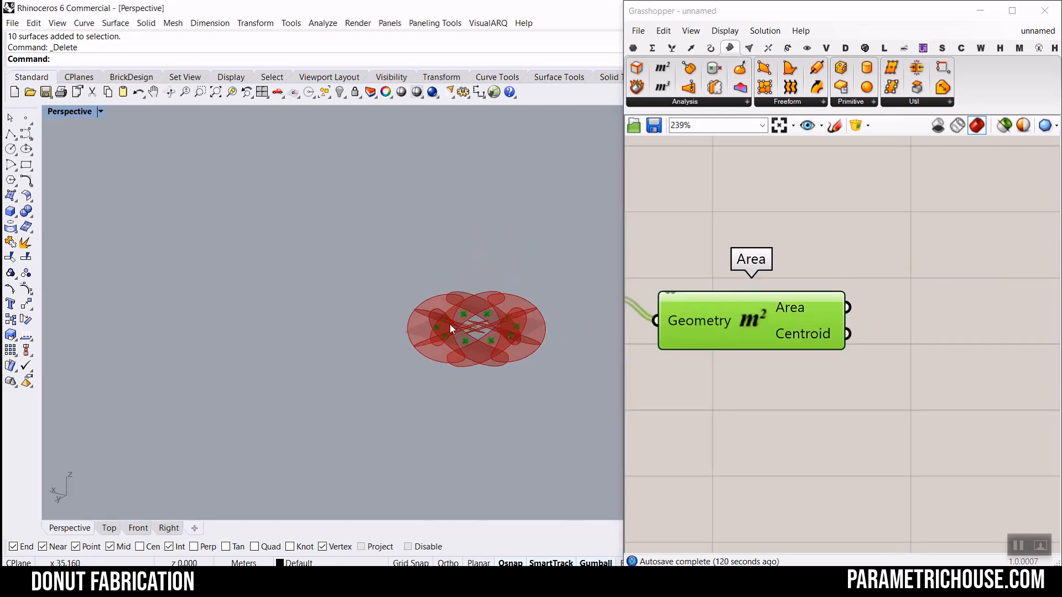
{"action": "left_click", "coordinate": [808, 50]}
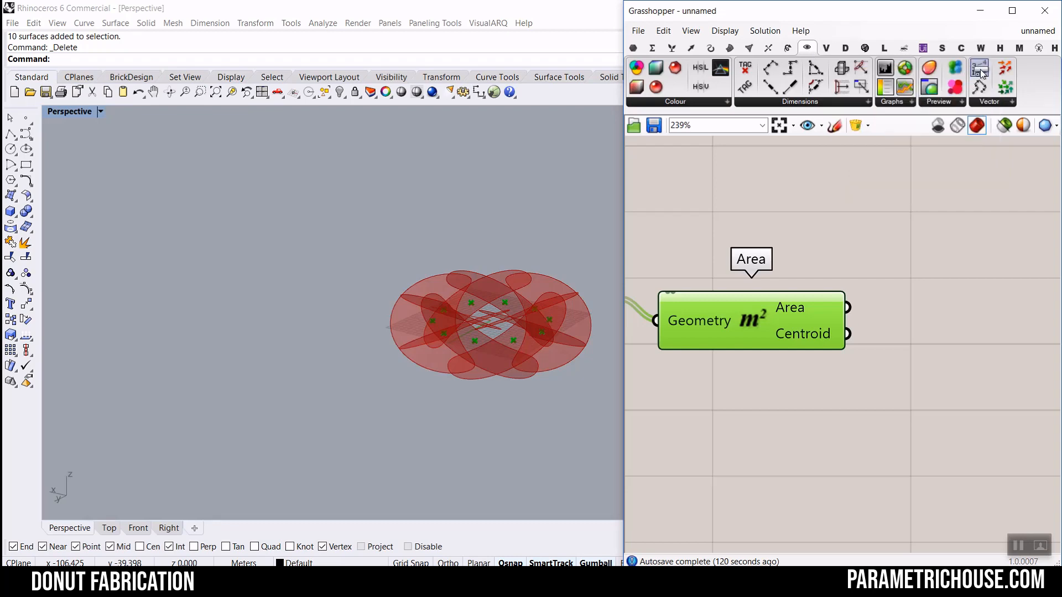
{"action": "left_click_drag", "start_coordinate": [980, 70], "coordinate": [963, 328]}
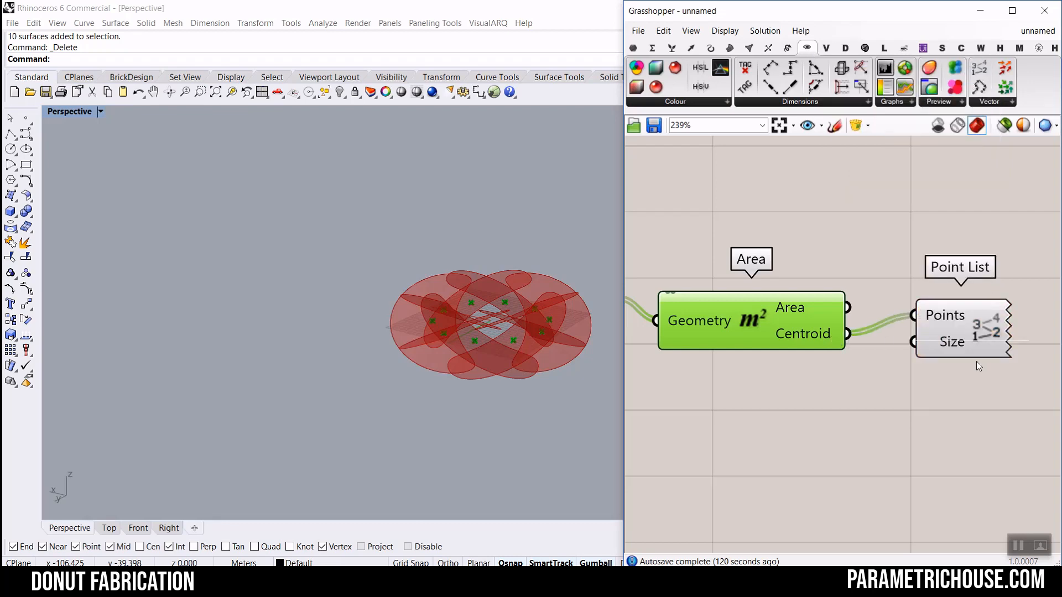
{"action": "right_click", "coordinate": [975, 327]}
{"action": "left_click", "coordinate": [961, 382]}
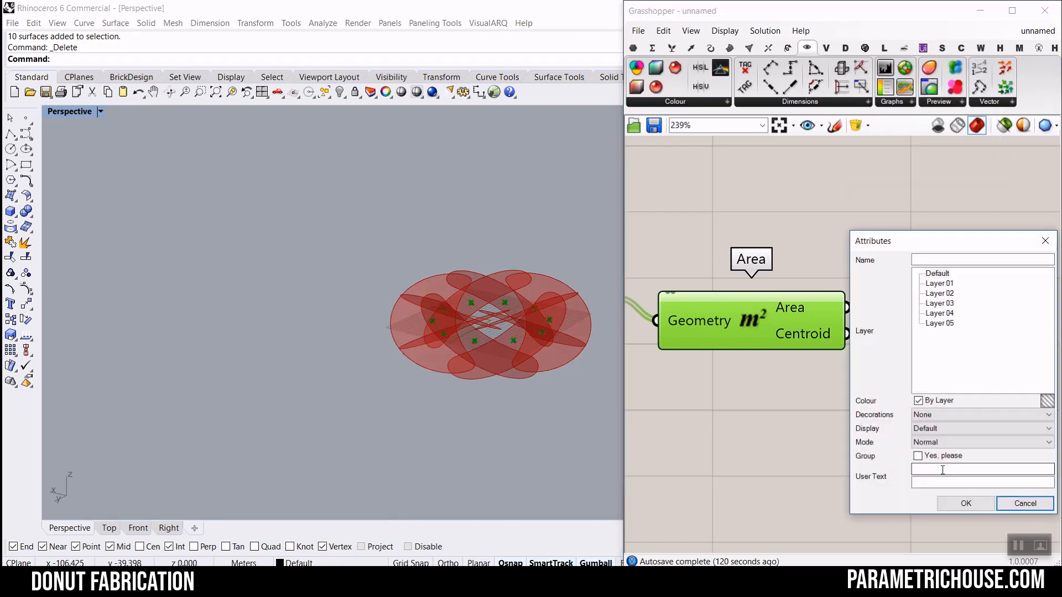
{"action": "left_click", "coordinate": [966, 503]}
Examine the order of the centroid numbers around the donut, undo the bake and delete the Point List component.
{"action": "right_click_drag", "start_coordinate": [595, 407], "coordinate": [265, 155]}
{"action": "left_click", "coordinate": [215, 92]}
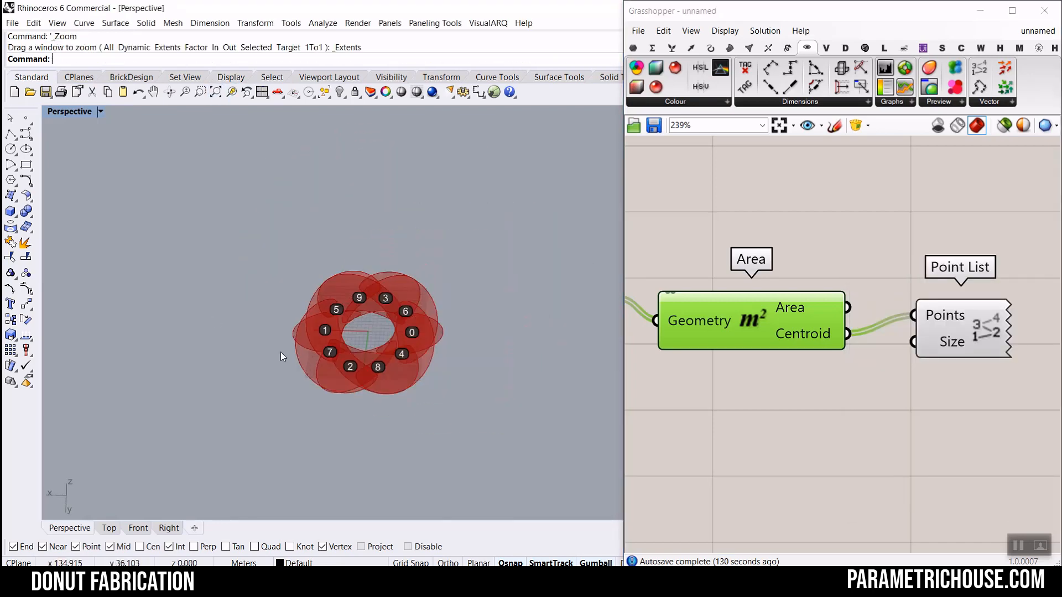
{"action": "scroll", "coordinate": [427, 237], "scroll_direction": "up", "scroll_amount": 6}
{"action": "right_click_drag", "start_coordinate": [406, 324], "coordinate": [449, 297]}
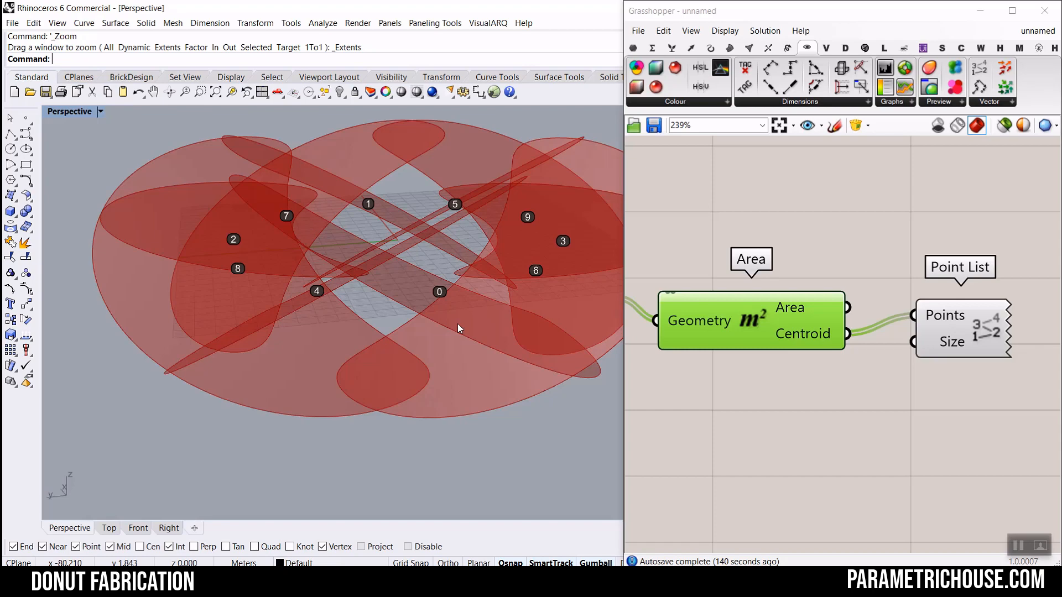
{"action": "scroll", "coordinate": [387, 318], "scroll_direction": "up", "scroll_amount": 5}
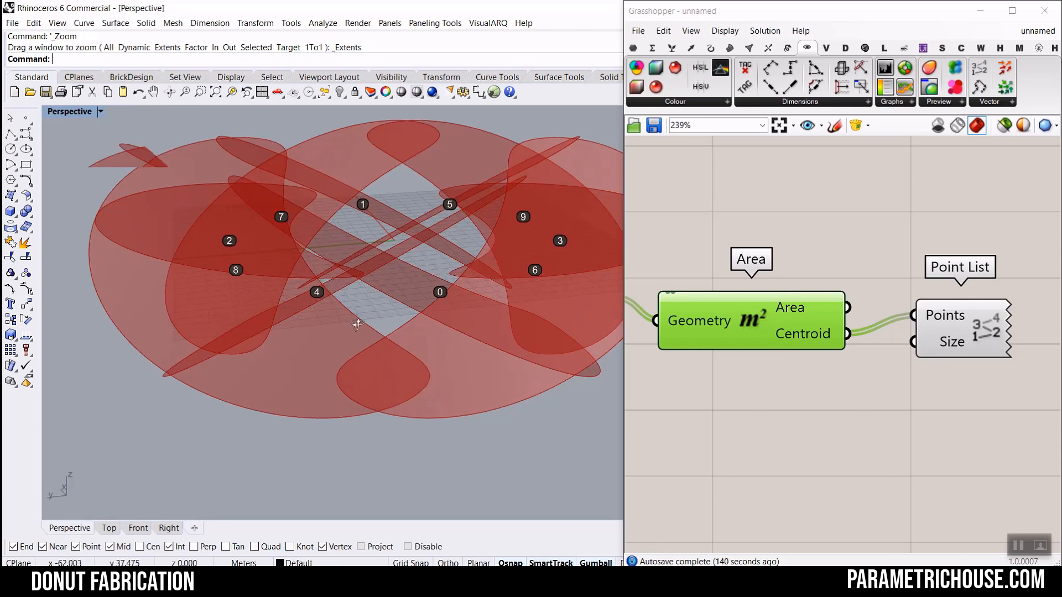
{"action": "key", "text": "ctrl+z"}
{"action": "scroll", "coordinate": [483, 361], "scroll_direction": "down", "scroll_amount": 4}
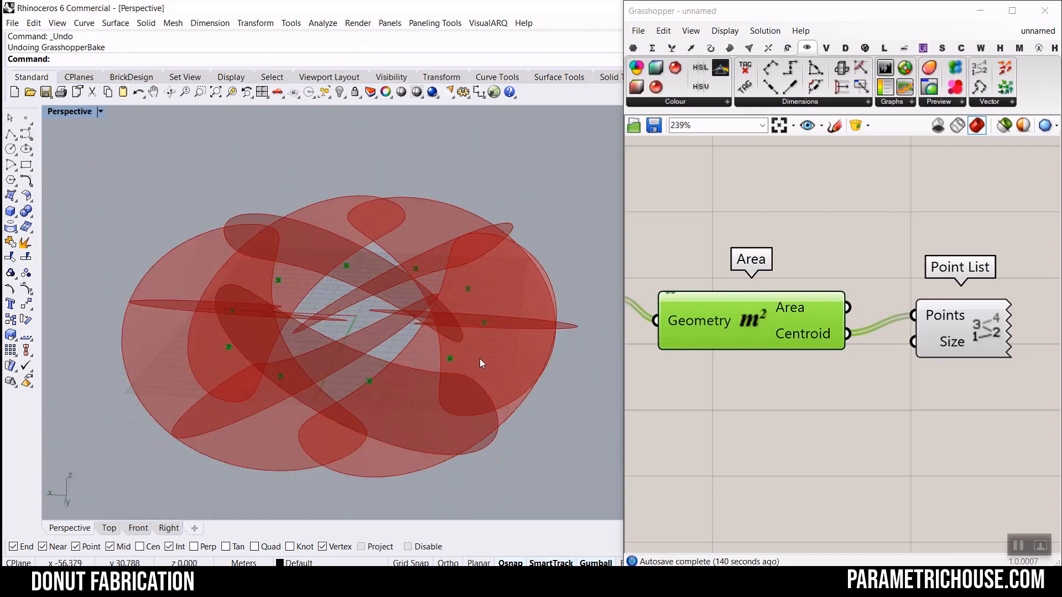
{"action": "left_click", "coordinate": [943, 324]}
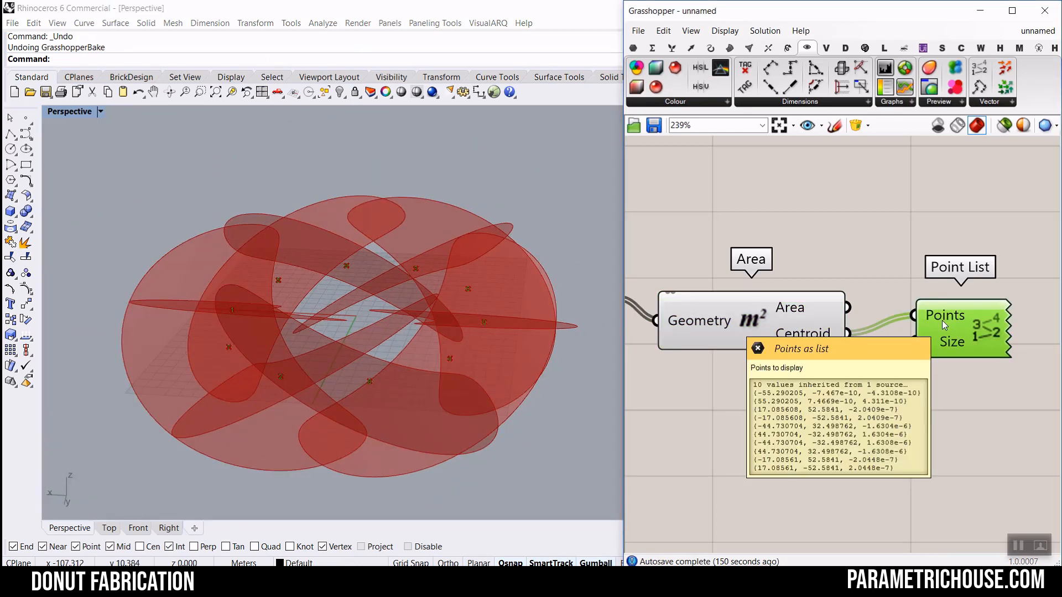
{"action": "key", "text": "Delete"}
Add a Circle component near the start of the definition and connect the Multiplication result to its Radius input.
{"action": "scroll", "coordinate": [838, 338], "scroll_direction": "down", "scroll_amount": 6}
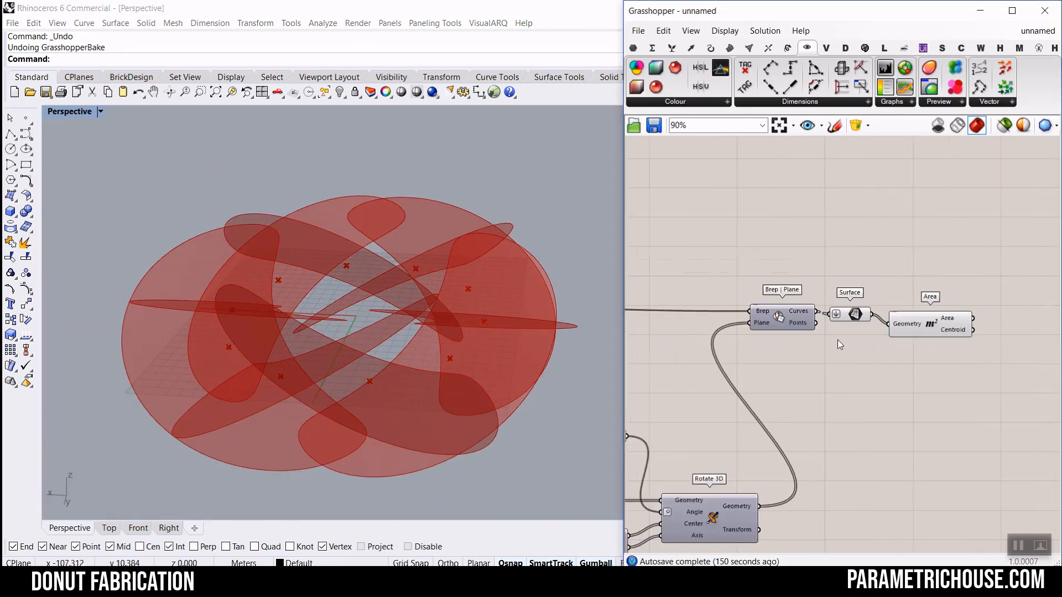
{"action": "left_click", "coordinate": [711, 48]}
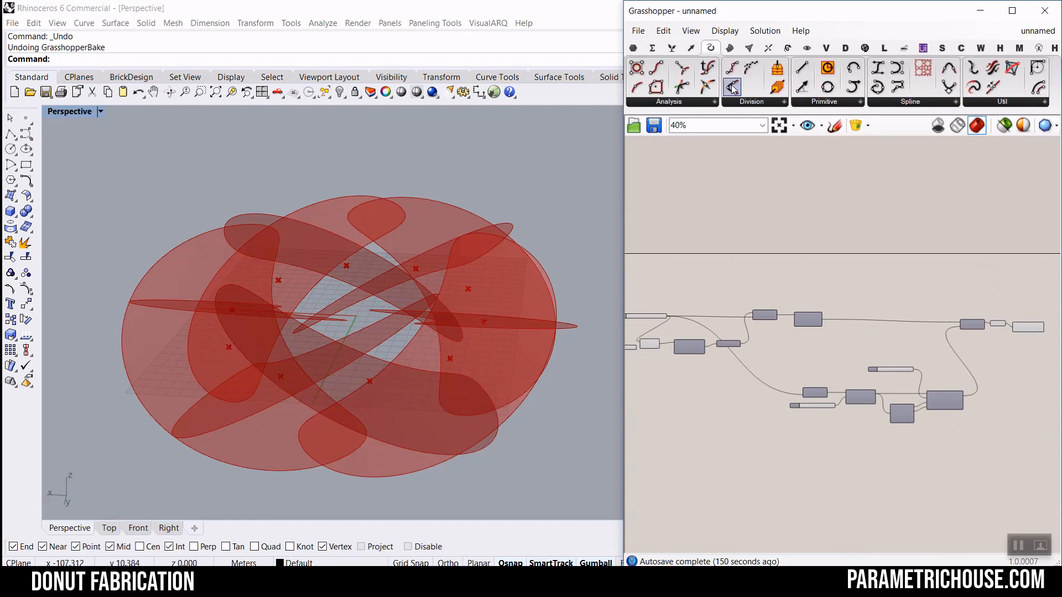
{"action": "left_click_drag", "start_coordinate": [828, 86], "coordinate": [935, 279]}
{"action": "scroll", "coordinate": [789, 301], "scroll_direction": "up", "scroll_amount": 5}
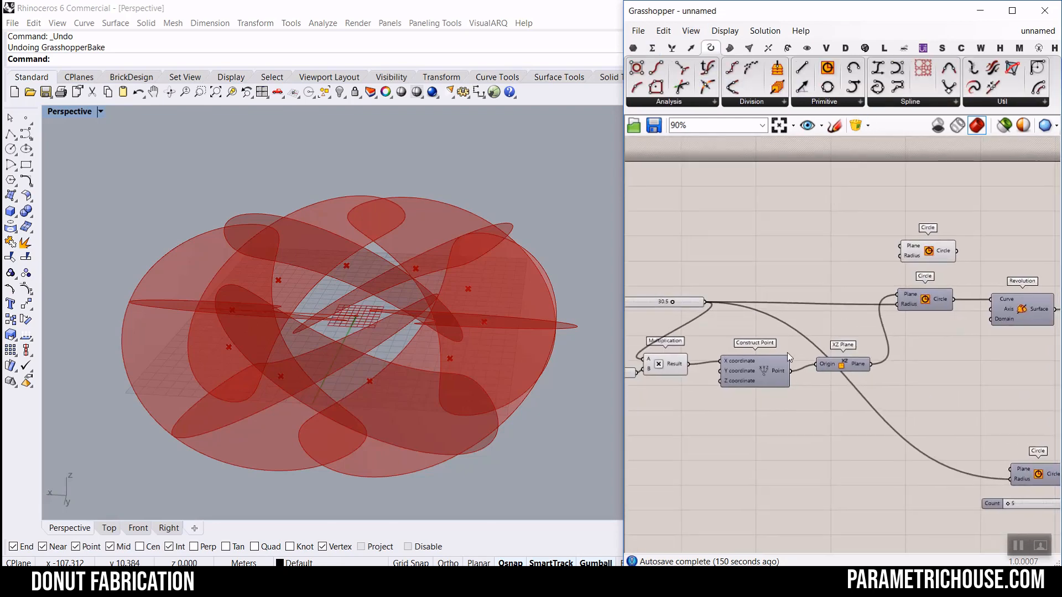
{"action": "left_click_drag", "start_coordinate": [687, 363], "coordinate": [900, 255]}
{"action": "right_click_drag", "start_coordinate": [465, 313], "coordinate": [426, 332]}
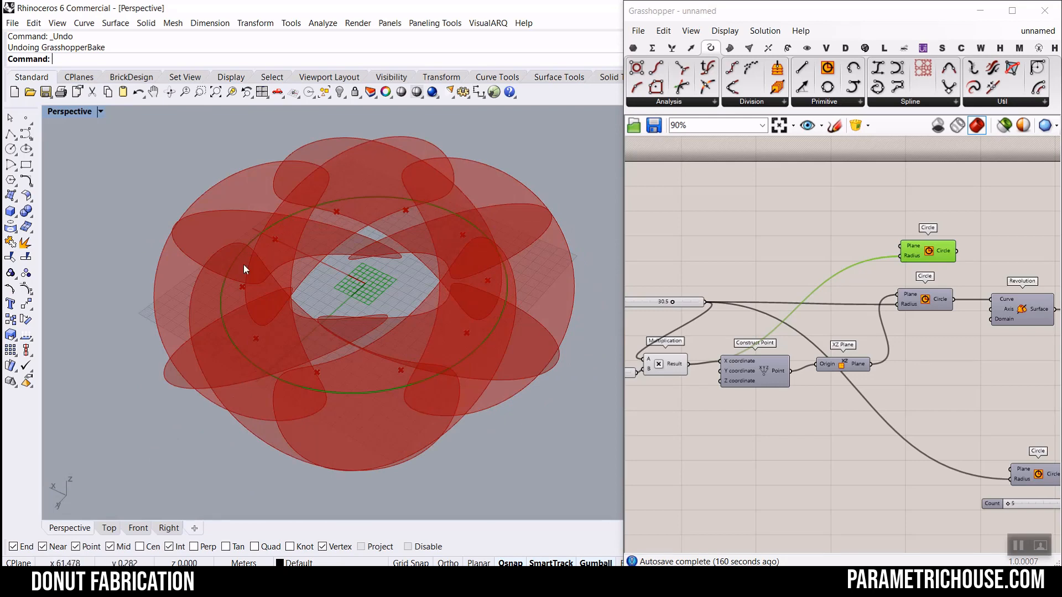
{"action": "right_click_drag", "start_coordinate": [374, 379], "coordinate": [451, 339]}
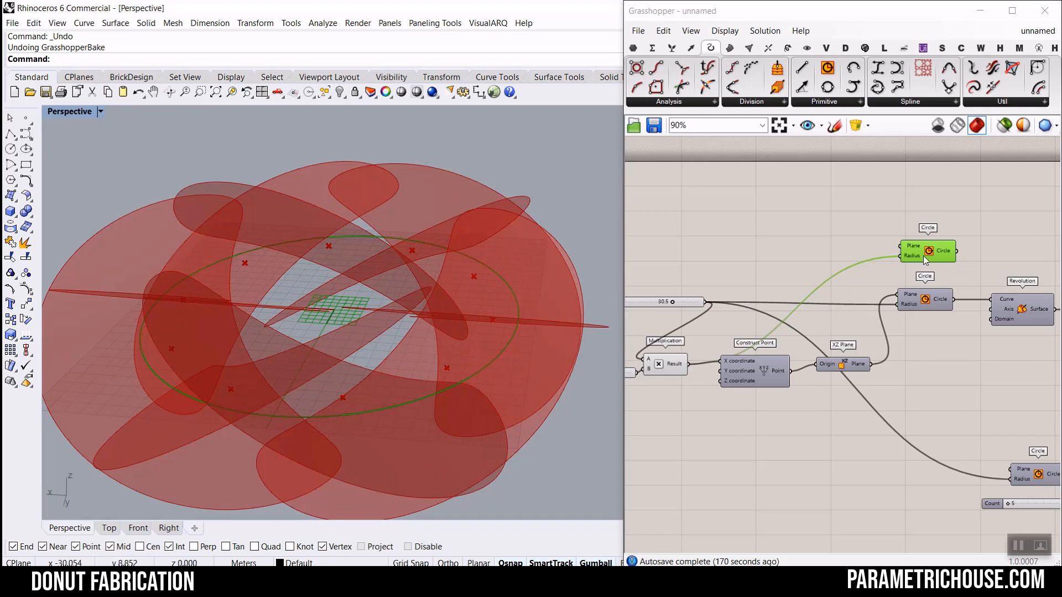
Move the new Circle component to the end of the definition, just above the Area component.
{"action": "scroll", "coordinate": [737, 293], "scroll_direction": "down", "scroll_amount": 8}
{"action": "left_click_drag", "start_coordinate": [924, 255], "coordinate": [758, 278]}
{"action": "scroll", "coordinate": [885, 296], "scroll_direction": "up", "scroll_amount": 10}
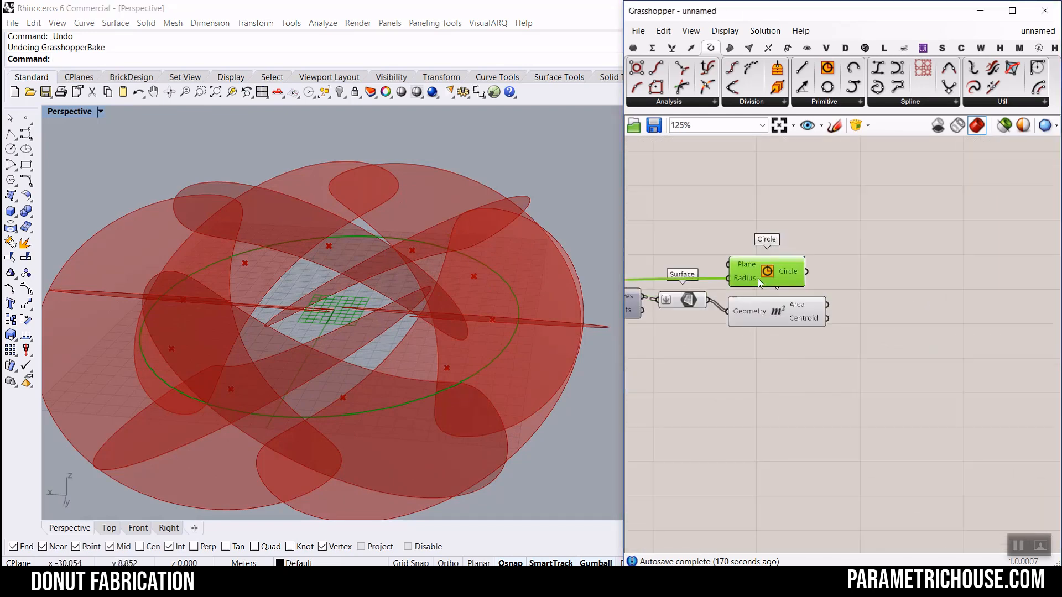
{"action": "scroll", "coordinate": [879, 311], "scroll_direction": "up", "scroll_amount": 3}
{"action": "left_click", "coordinate": [905, 322]}
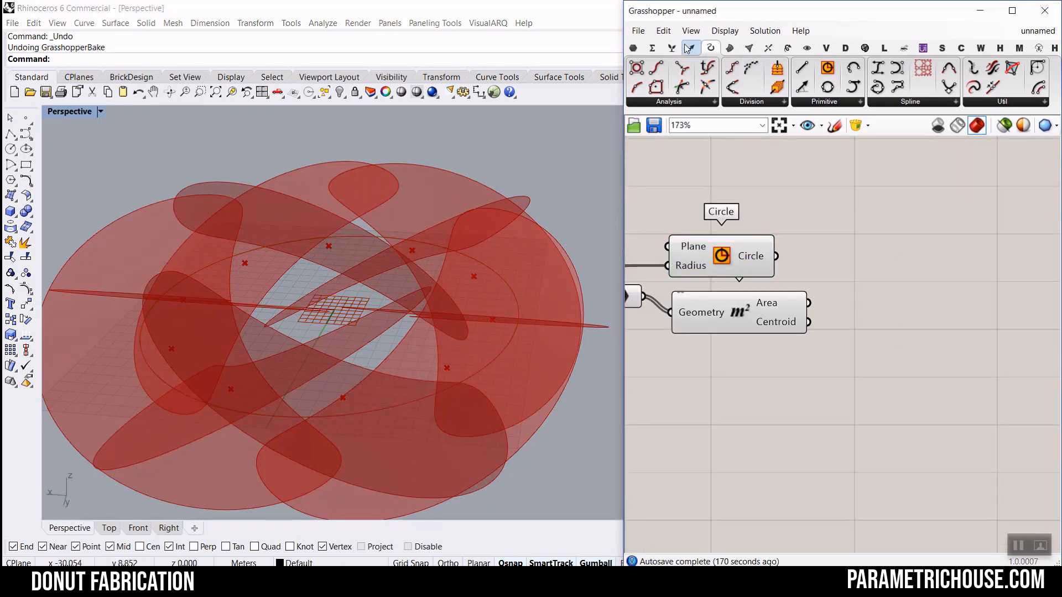
Add a Sort Along Curve component, feeding the area centroids into Points and the new circle into Curve.
{"action": "left_click", "coordinate": [689, 48]}
{"action": "left_click", "coordinate": [883, 103]}
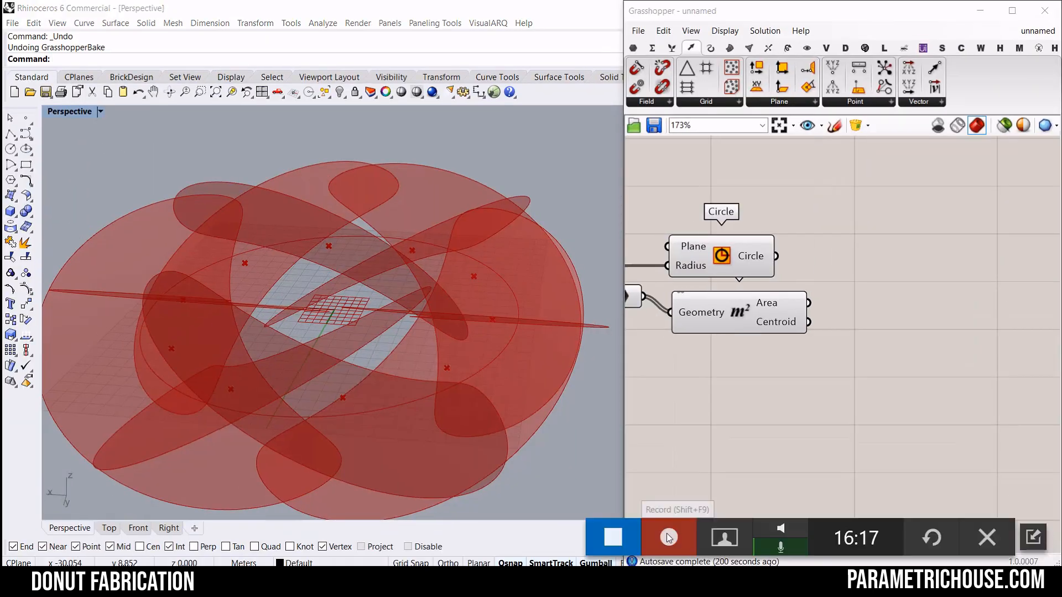
{"action": "left_click", "coordinate": [882, 104]}
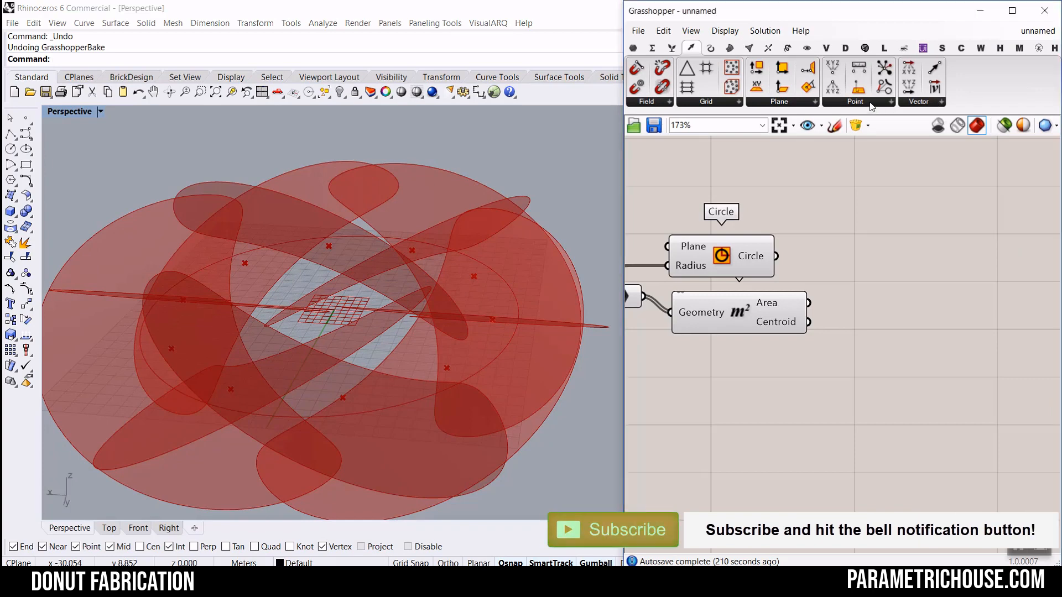
{"action": "left_click", "coordinate": [870, 103]}
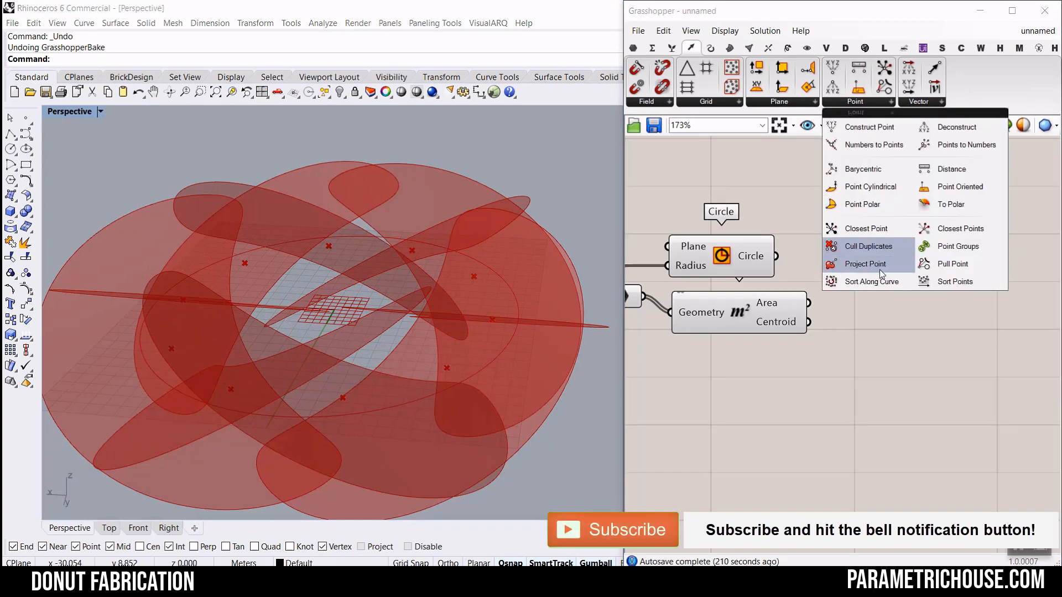
{"action": "left_click", "coordinate": [879, 281]}
{"action": "left_click", "coordinate": [934, 304]}
{"action": "left_click_drag", "start_coordinate": [809, 322], "coordinate": [878, 294]}
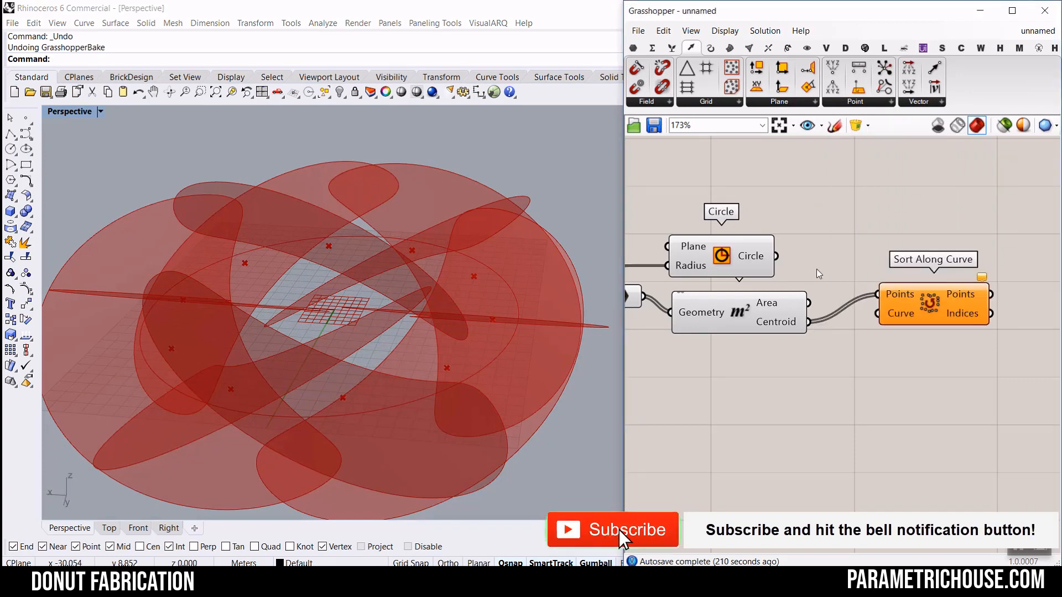
{"action": "left_click_drag", "start_coordinate": [776, 255], "coordinate": [878, 313]}
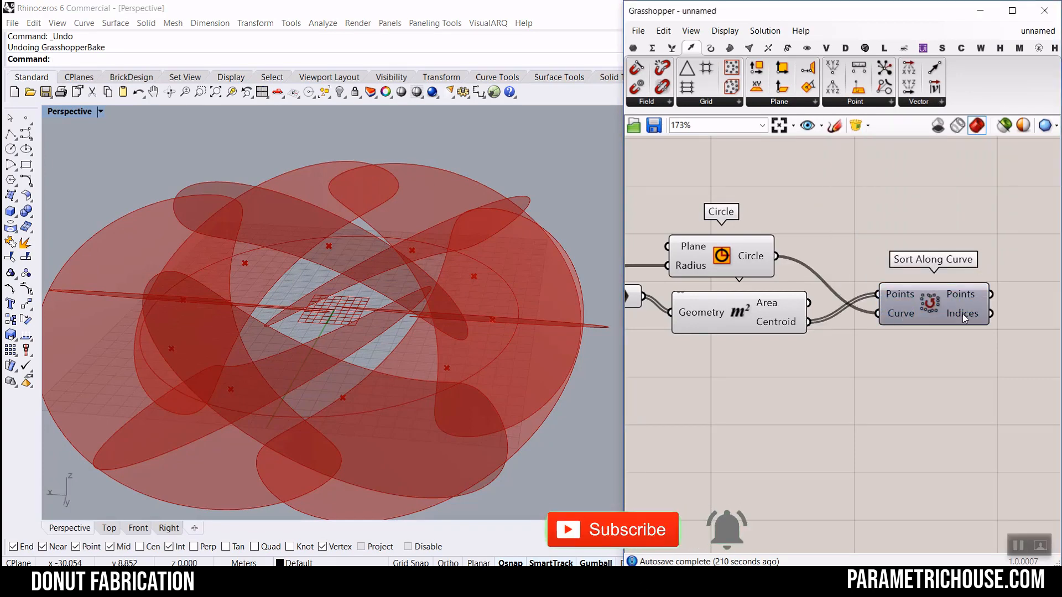
Add a List Item component, feeding the Surface output into List and the Sort Along Curve indices into Index.
{"action": "mouse_move", "coordinate": [962, 313]}
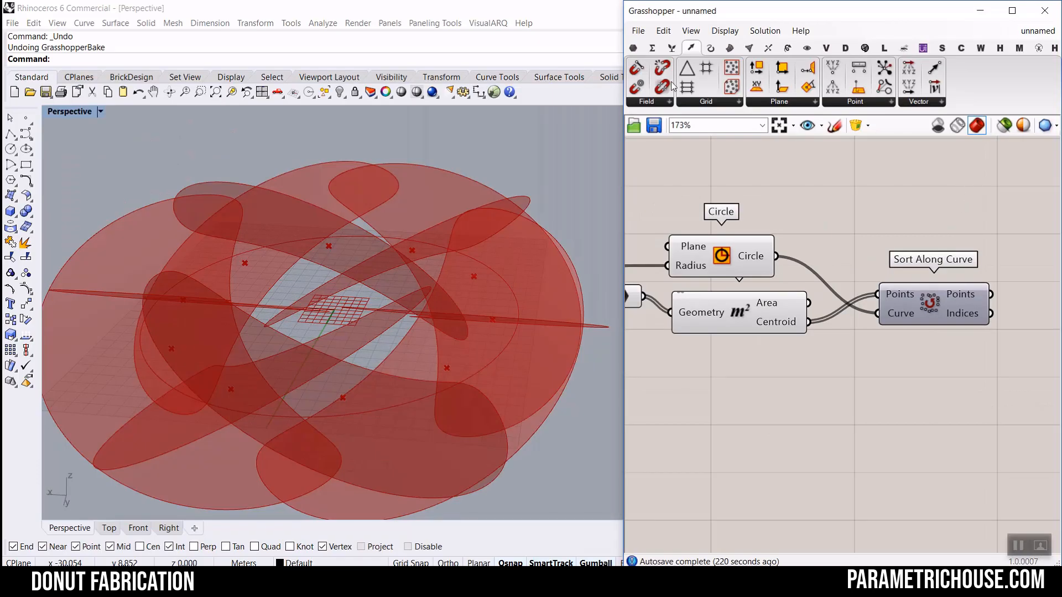
{"action": "scroll", "coordinate": [889, 302], "scroll_direction": "down", "scroll_amount": 2}
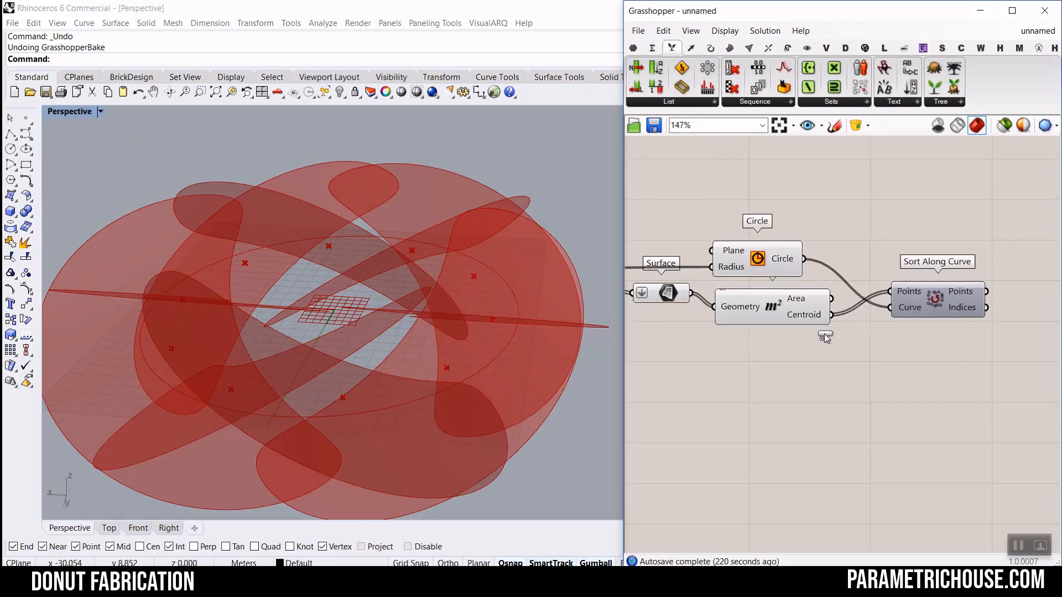
{"action": "left_click_drag", "start_coordinate": [925, 229], "coordinate": [940, 225]}
{"action": "scroll", "coordinate": [895, 241], "scroll_direction": "down", "scroll_amount": 2}
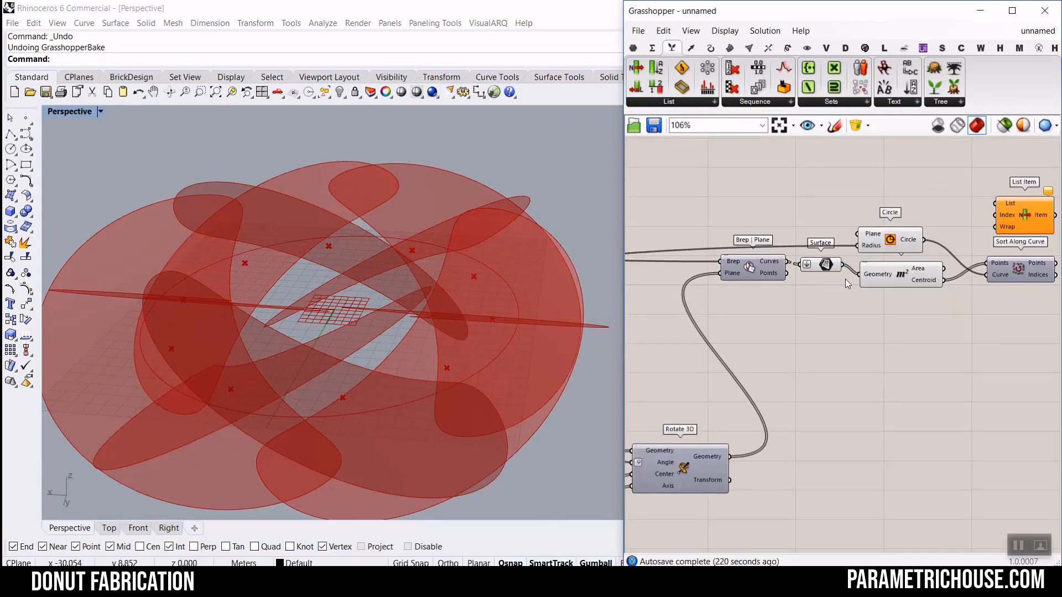
{"action": "scroll", "coordinate": [845, 279], "scroll_direction": "up", "scroll_amount": 2}
{"action": "left_click_drag", "start_coordinate": [726, 286], "coordinate": [932, 204]}
{"action": "right_click_drag", "start_coordinate": [906, 233], "coordinate": [780, 236]}
{"action": "left_click_drag", "start_coordinate": [844, 237], "coordinate": [950, 245]}
{"action": "left_click_drag", "start_coordinate": [896, 303], "coordinate": [958, 387]}
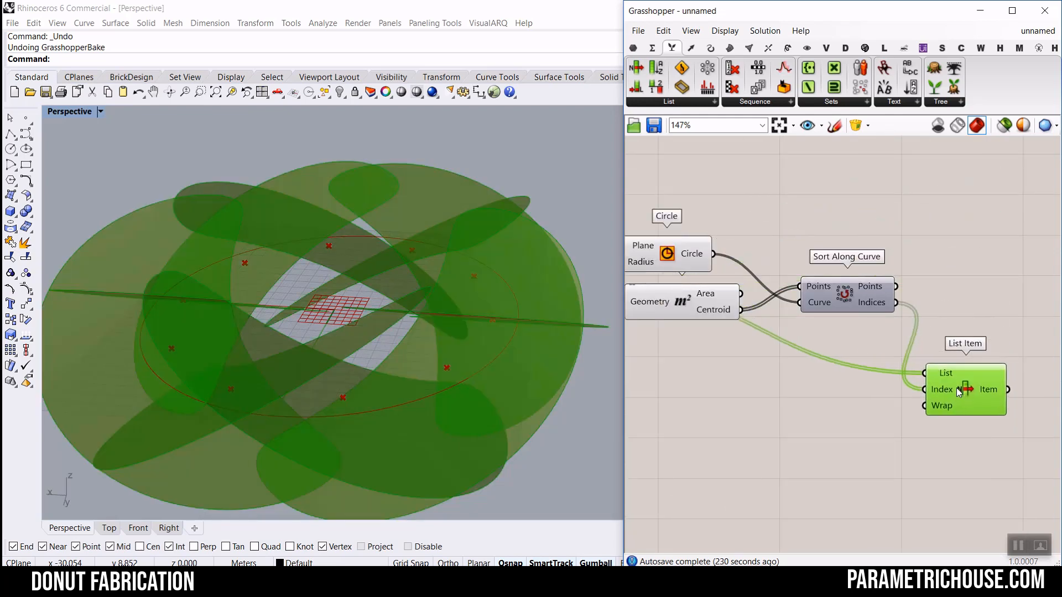
Turn off the preview of all components from Brep | Plane through List Item.
{"action": "right_click_drag", "start_coordinate": [964, 344], "coordinate": [967, 306]}
{"action": "scroll", "coordinate": [975, 289], "scroll_direction": "down", "scroll_amount": 5}
{"action": "left_click_drag", "start_coordinate": [996, 228], "coordinate": [736, 360]}
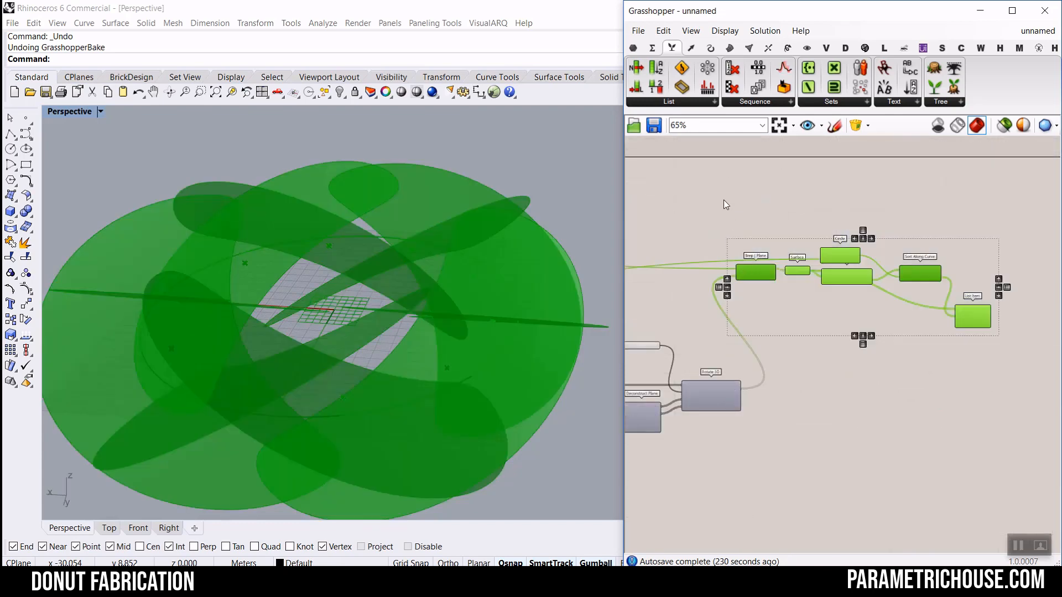
{"action": "middle_click", "coordinate": [724, 201]}
{"action": "left_click", "coordinate": [758, 221]}
{"action": "left_click", "coordinate": [996, 235]}
Turn the preview back on for the List Item component only.
{"action": "right_click_drag", "start_coordinate": [1040, 233], "coordinate": [892, 220]}
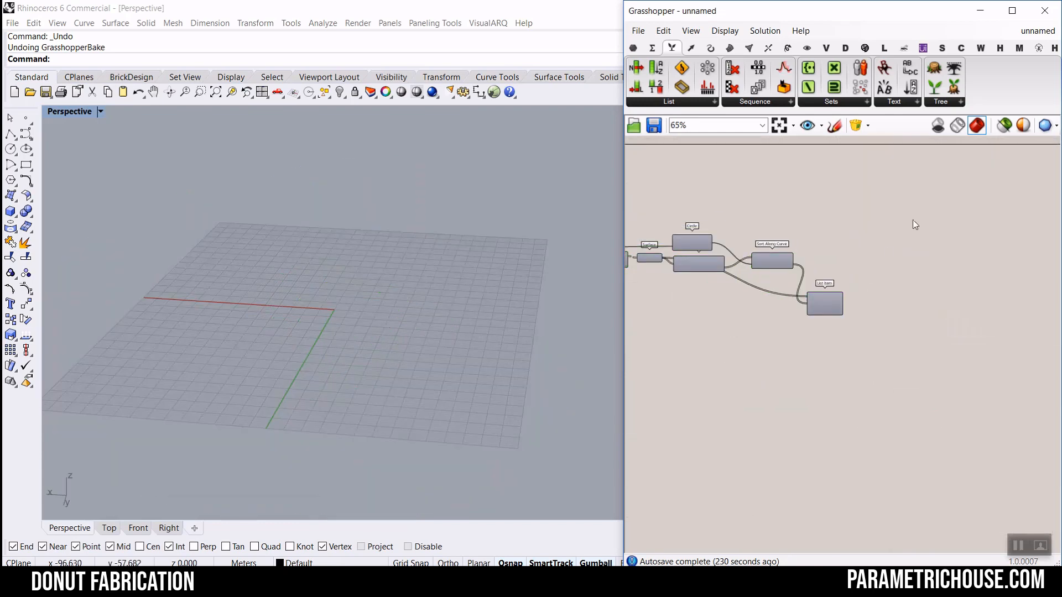
{"action": "scroll", "coordinate": [866, 306], "scroll_direction": "up", "scroll_amount": 4}
{"action": "right_click", "coordinate": [781, 294]}
{"action": "left_click", "coordinate": [810, 316]}
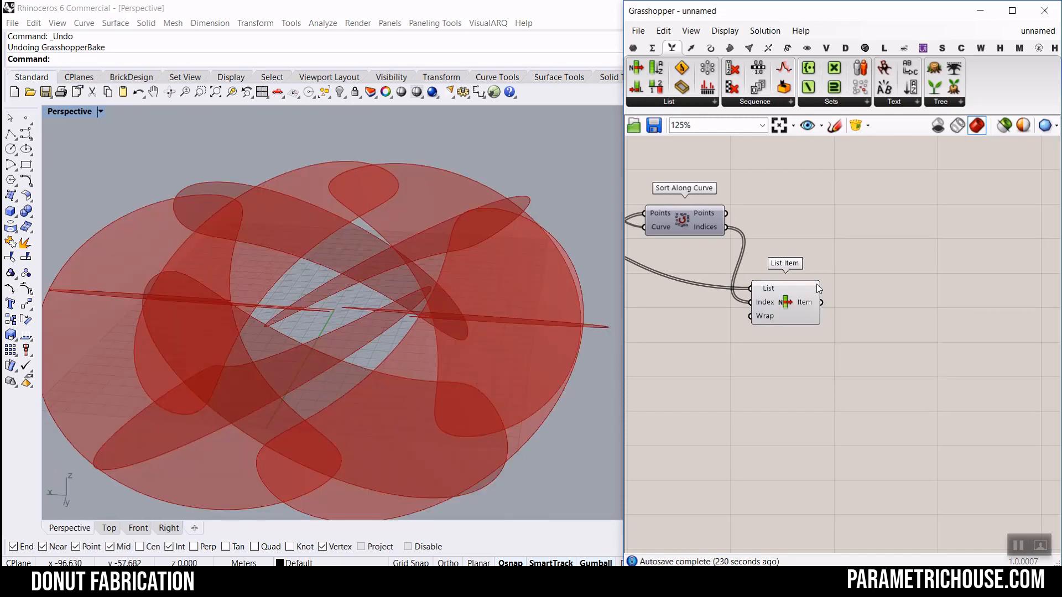
Add an Area component and feed the List Item's Item output into its Geometry input.
{"action": "left_click", "coordinate": [730, 48]}
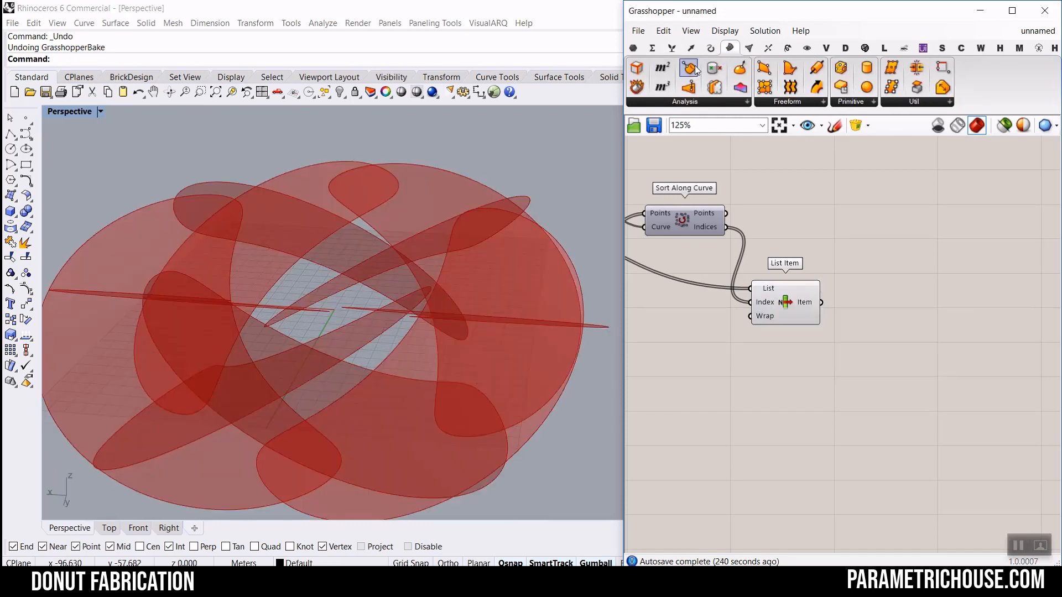
{"action": "left_click", "coordinate": [662, 68]}
{"action": "scroll", "coordinate": [905, 332], "scroll_direction": "up", "scroll_amount": 3}
{"action": "left_click", "coordinate": [888, 286]}
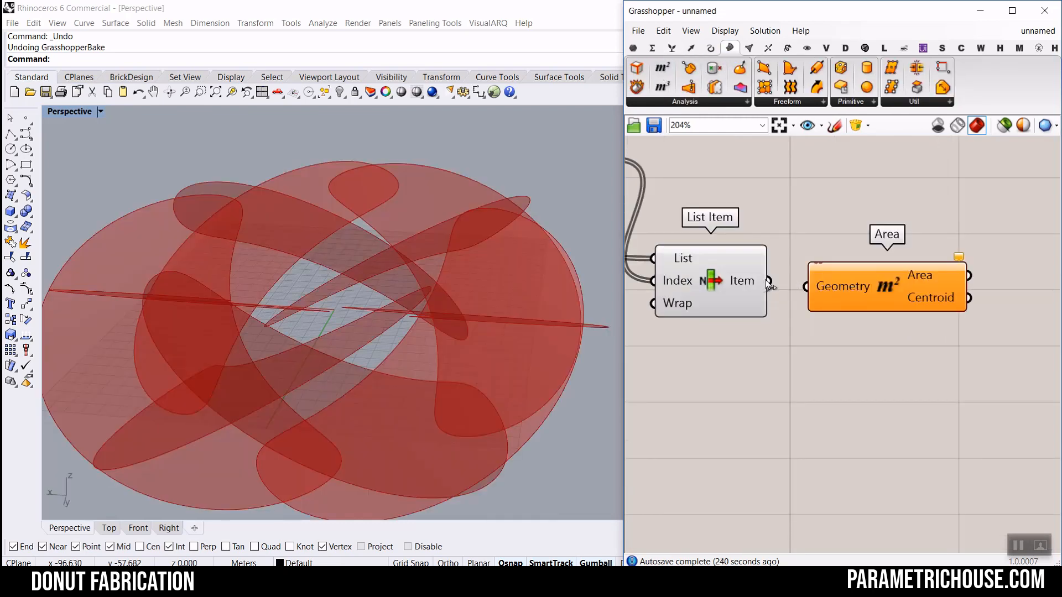
{"action": "left_click_drag", "start_coordinate": [769, 282], "coordinate": [805, 287]}
Add a Point List component and feed the area centroids into its Points input.
{"action": "left_click", "coordinate": [807, 48]}
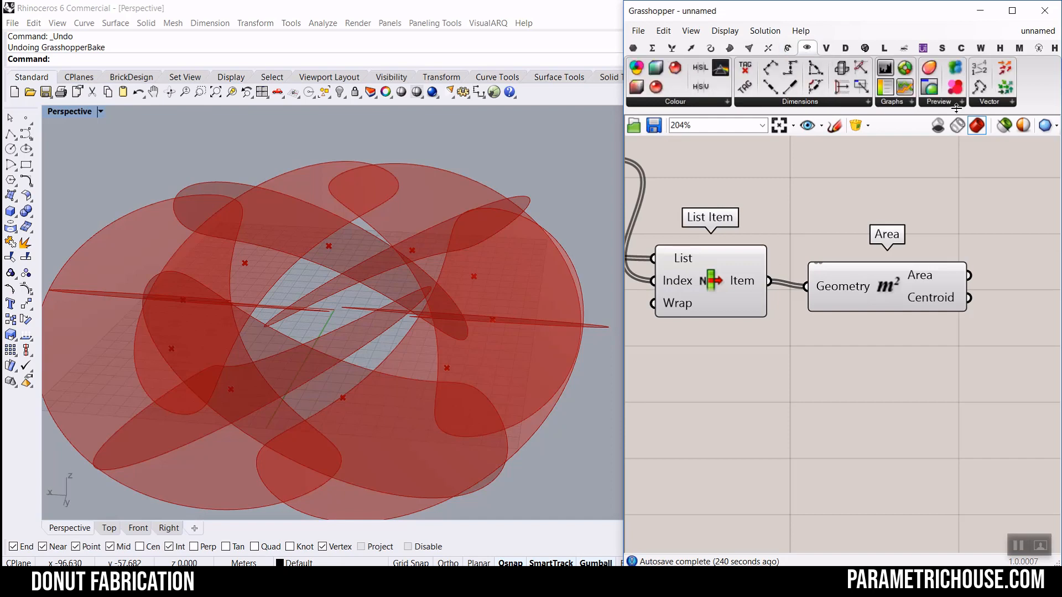
{"action": "left_click", "coordinate": [981, 68]}
{"action": "left_click", "coordinate": [1034, 324]}
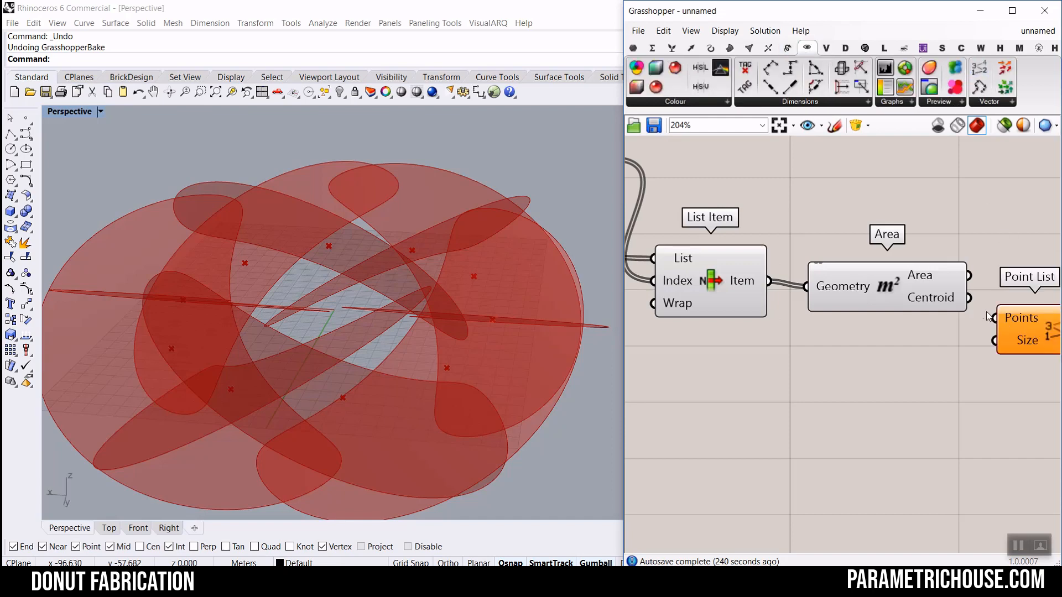
{"action": "mouse_move", "coordinate": [981, 305]}
{"action": "left_mouse_down"}
{"action": "mouse_move", "coordinate": [994, 317]}
{"action": "mouse_move", "coordinate": [985, 313]}
{"action": "left_mouse_up"}
{"action": "right_click_drag", "start_coordinate": [986, 313], "coordinate": [871, 301]}
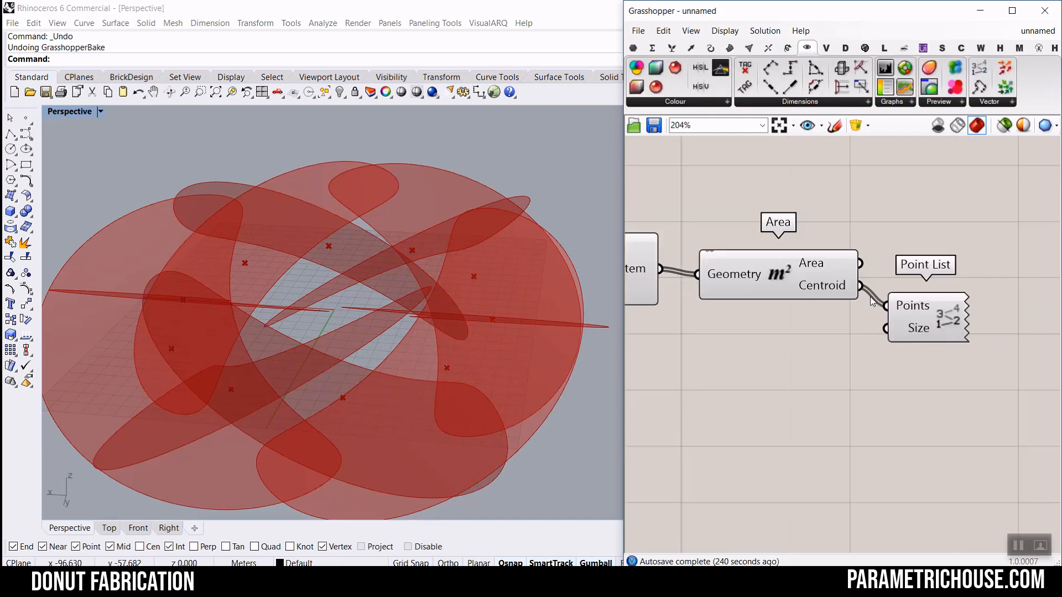
Bake the Point List numbers and examine the order of the section surfaces around the ring.
{"action": "right_click", "coordinate": [959, 313]}
{"action": "left_click", "coordinate": [962, 493]}
{"action": "right_click_drag", "start_coordinate": [347, 285], "coordinate": [355, 297]}
{"action": "right_click_drag", "start_coordinate": [167, 329], "coordinate": [231, 353]}
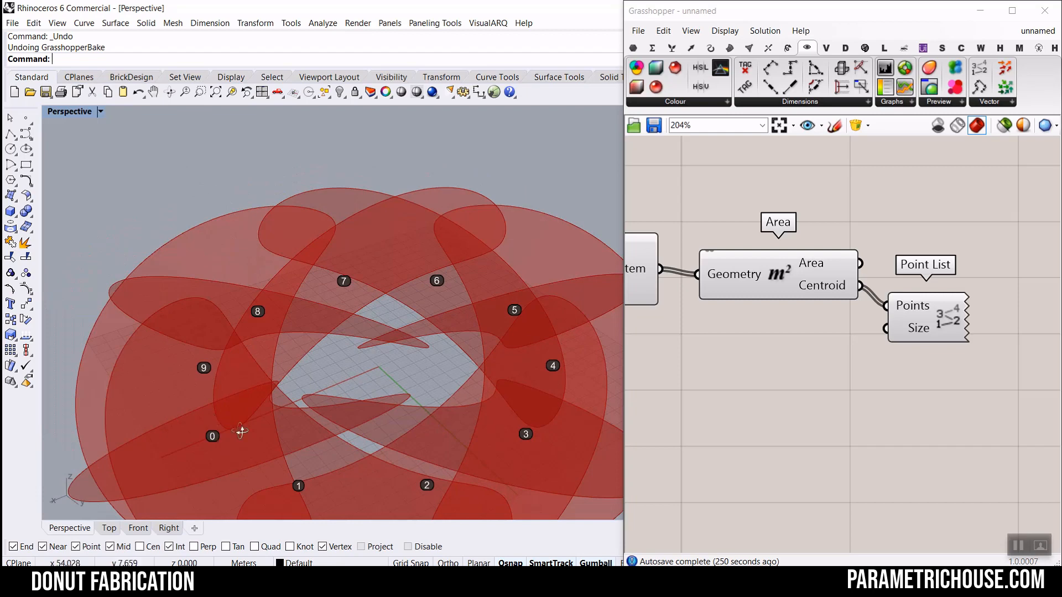
{"action": "right_click_drag", "start_coordinate": [241, 431], "coordinate": [255, 408]}
{"action": "right_click_drag", "start_coordinate": [369, 384], "coordinate": [449, 355]}
{"action": "scroll", "coordinate": [446, 344], "scroll_direction": "down", "scroll_amount": 6}
{"action": "scroll", "coordinate": [490, 401], "scroll_direction": "up", "scroll_amount": 2}
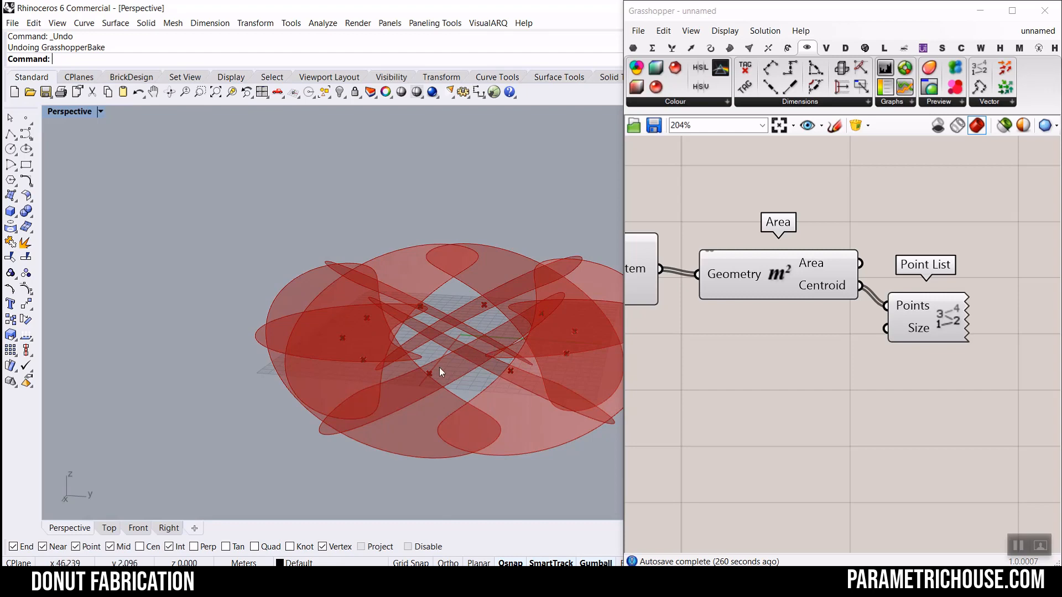
{"action": "key", "text": "ctrl+y"}
{"action": "scroll", "coordinate": [468, 382], "scroll_direction": "up", "scroll_amount": 5}
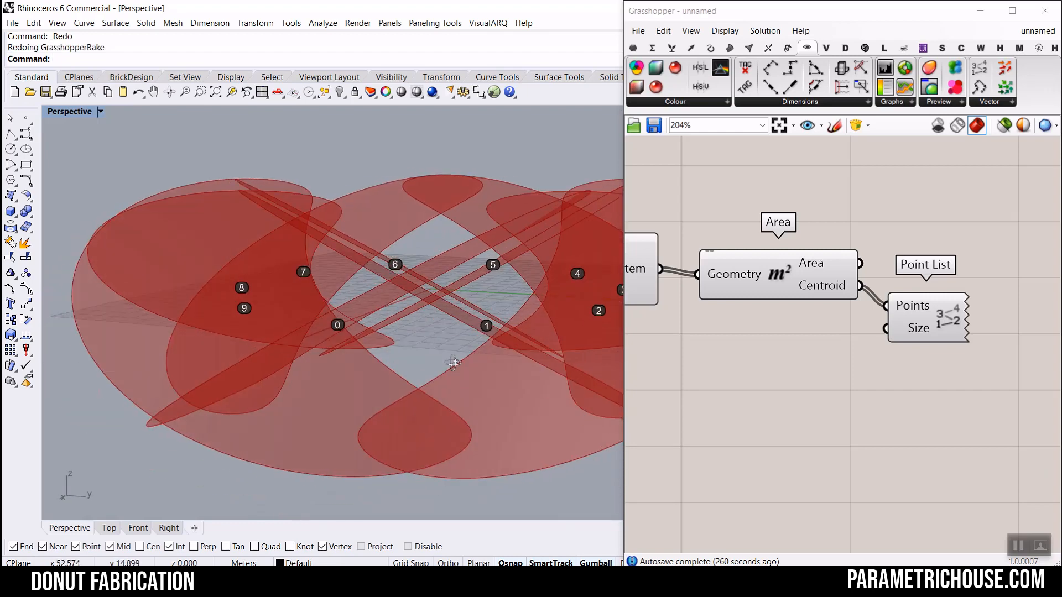
{"action": "right_click_drag", "start_coordinate": [453, 363], "coordinate": [459, 354]}
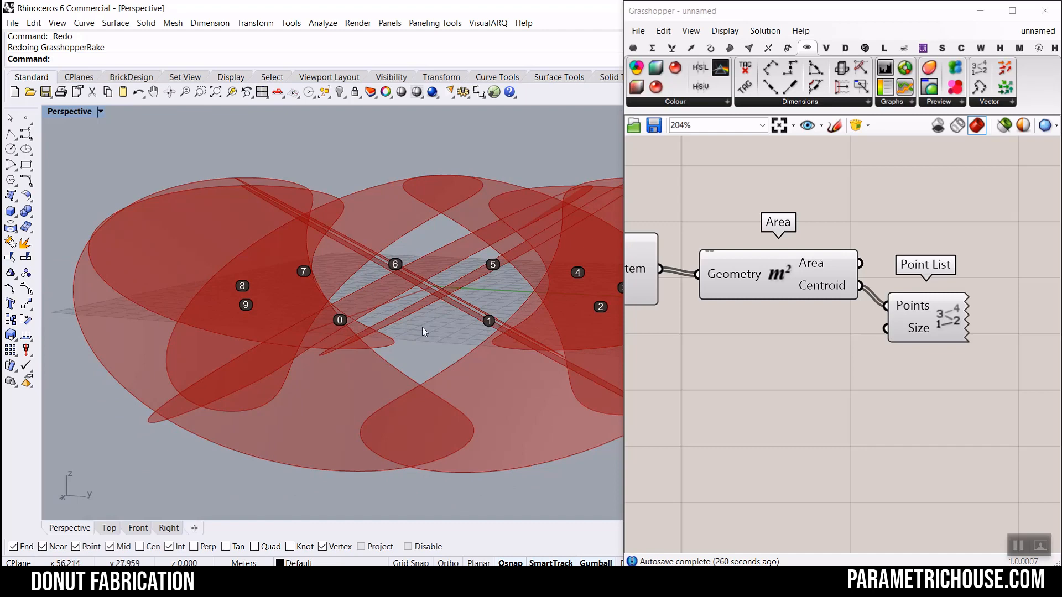
{"action": "scroll", "coordinate": [421, 328], "scroll_direction": "down", "scroll_amount": 5}
{"action": "right_click_drag", "start_coordinate": [403, 327], "coordinate": [442, 365]}
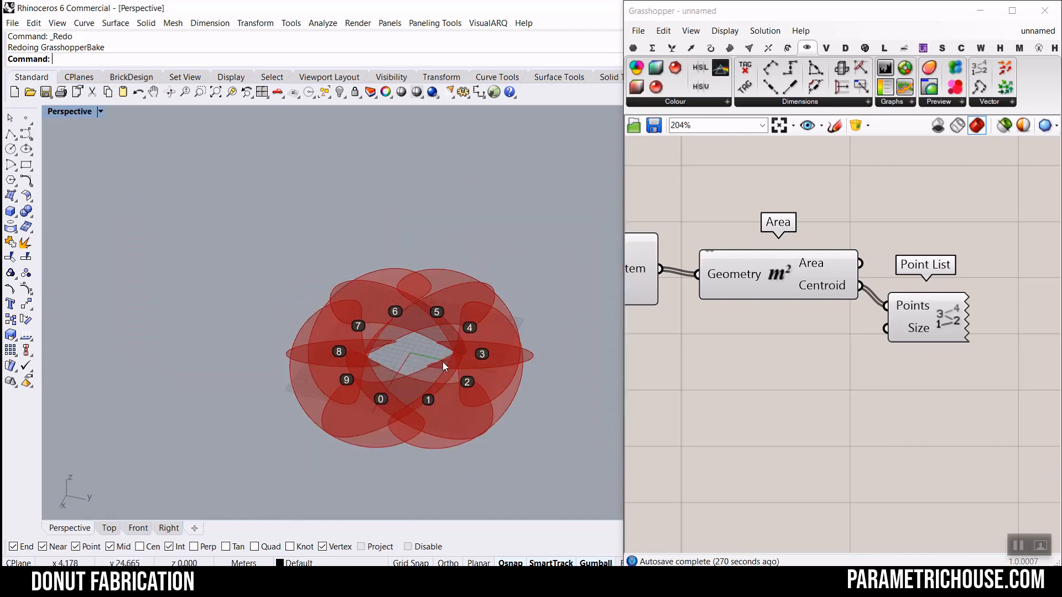
Undo the bake of the numbers and delete the Area and Point List components.
{"action": "key", "text": "ctrl+z"}
{"action": "scroll", "coordinate": [929, 273], "scroll_direction": "down", "scroll_amount": 3}
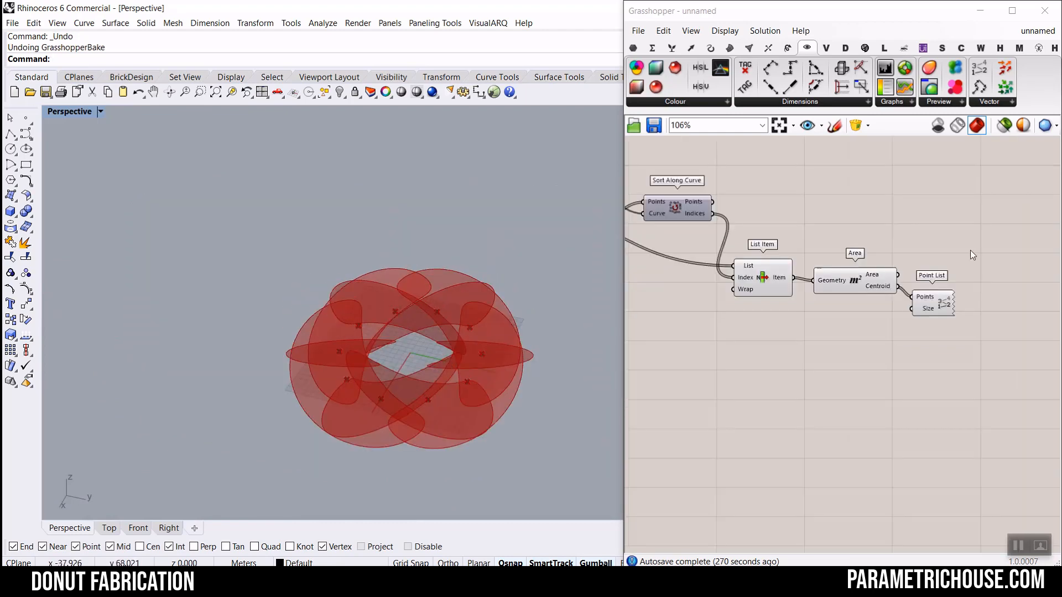
{"action": "left_click_drag", "start_coordinate": [970, 250], "coordinate": [864, 327]}
{"action": "key", "text": "Delete"}
Add a Dispatch component beside the List Item and feed the Item output into its List input.
{"action": "double_click", "coordinate": [824, 337]}
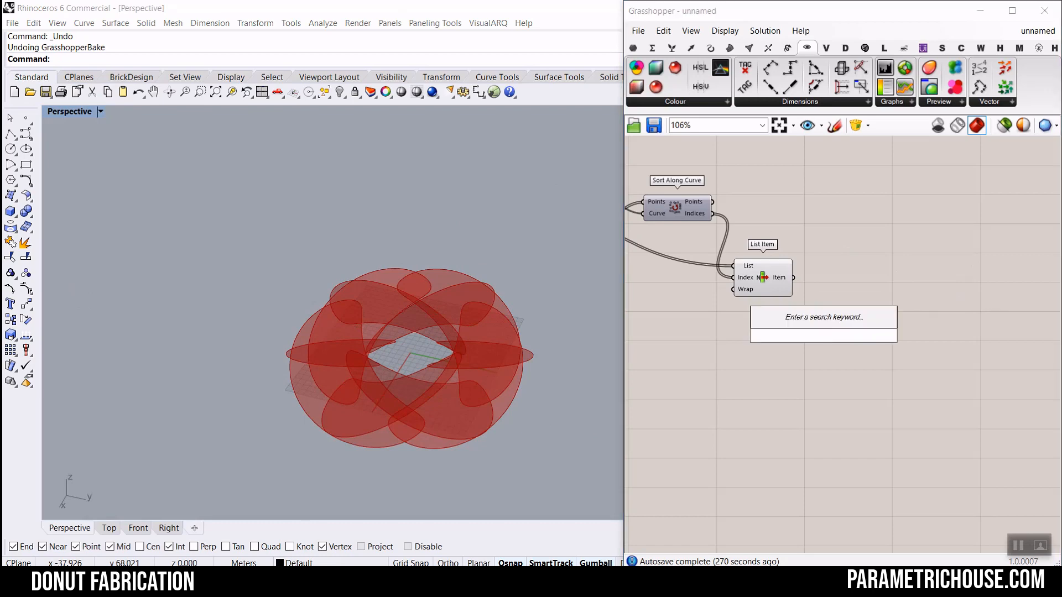
{"action": "type", "text": "dis"}
{"action": "left_click", "coordinate": [809, 321]}
{"action": "scroll", "coordinate": [859, 306], "scroll_direction": "up", "scroll_amount": 3}
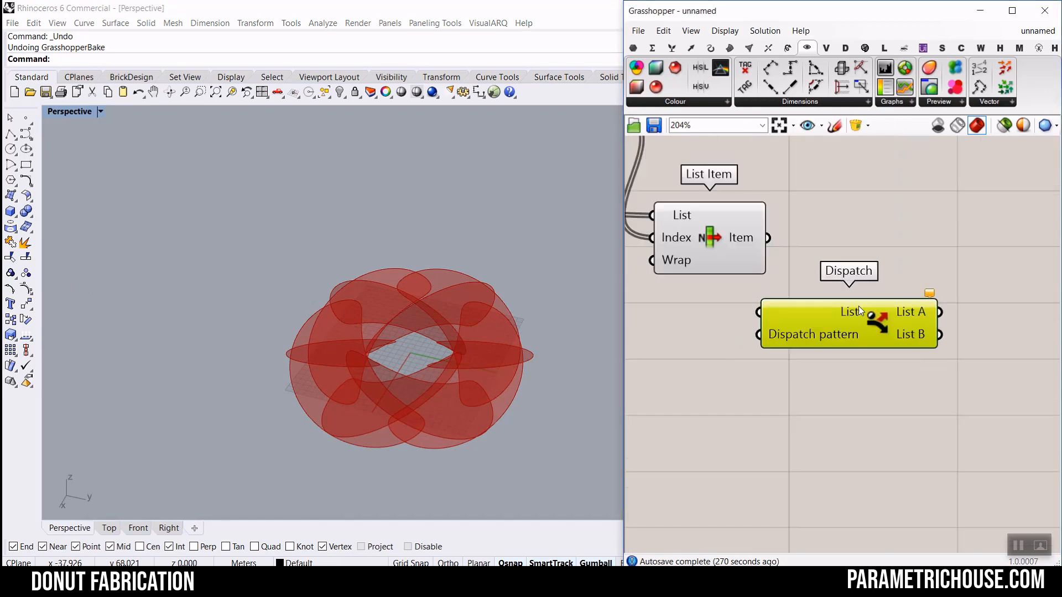
{"action": "left_click_drag", "start_coordinate": [988, 165], "coordinate": [1030, 53]}
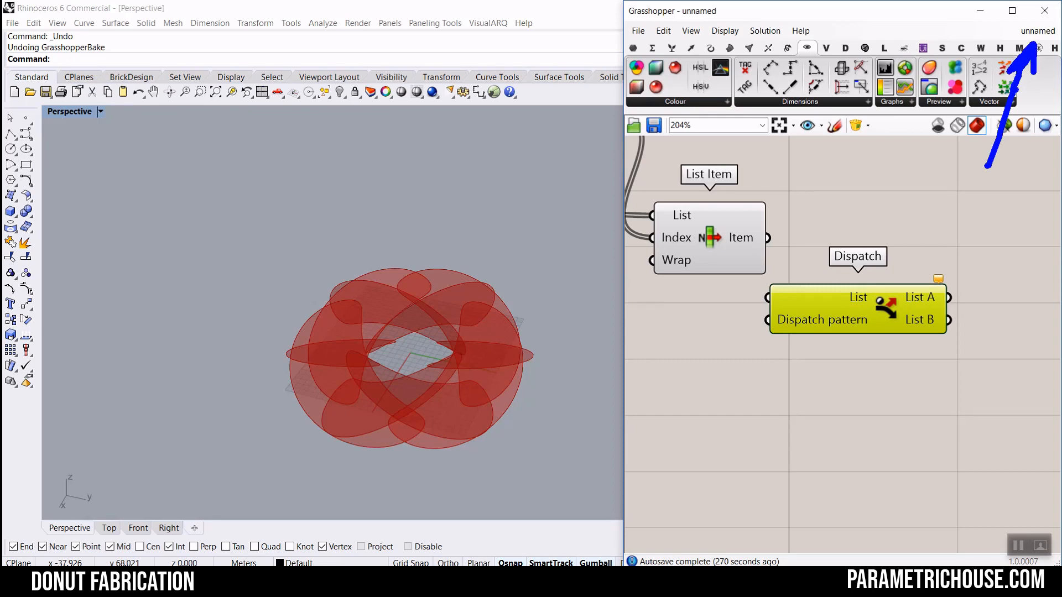
{"action": "left_click", "coordinate": [842, 400]}
{"action": "left_click_drag", "start_coordinate": [768, 237], "coordinate": [768, 297]}
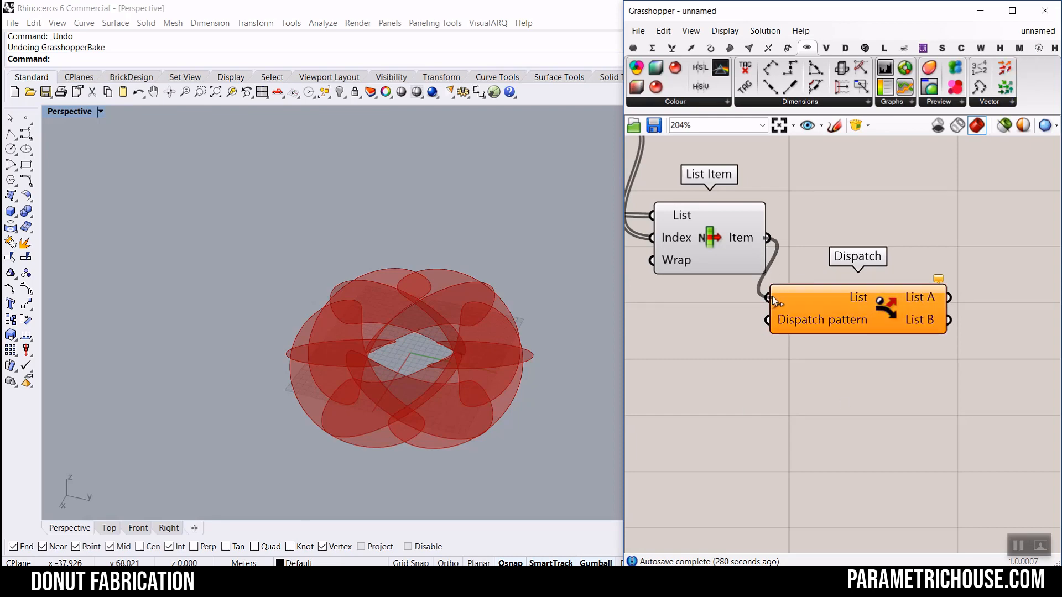
{"action": "left_click_drag", "start_coordinate": [830, 322], "coordinate": [863, 270]}
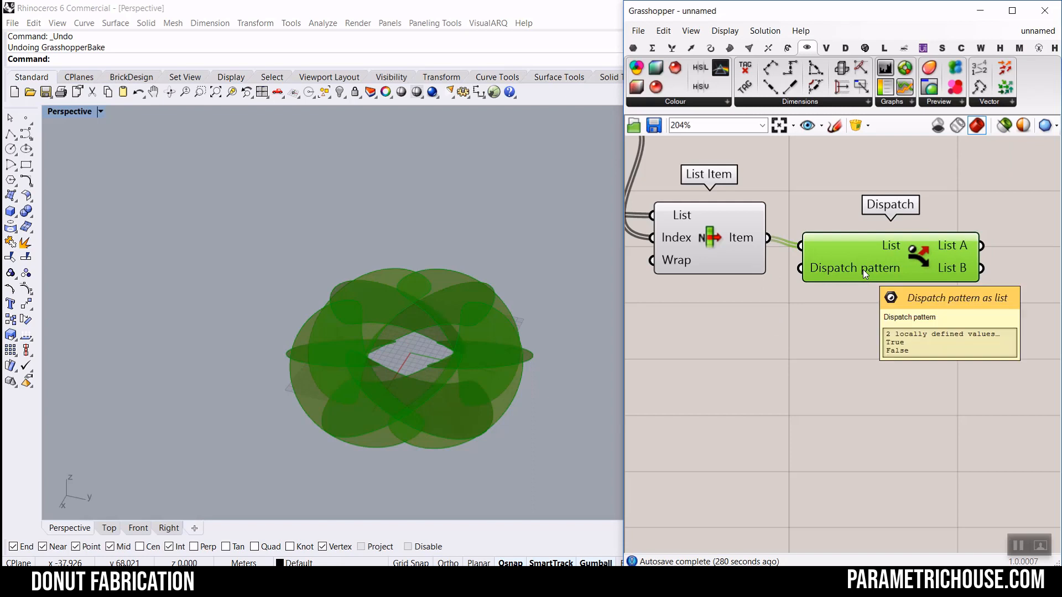
Add a Custom Preview component and feed the Dispatch List A output into its Geometry input.
{"action": "right_click_drag", "start_coordinate": [820, 202], "coordinate": [735, 261]}
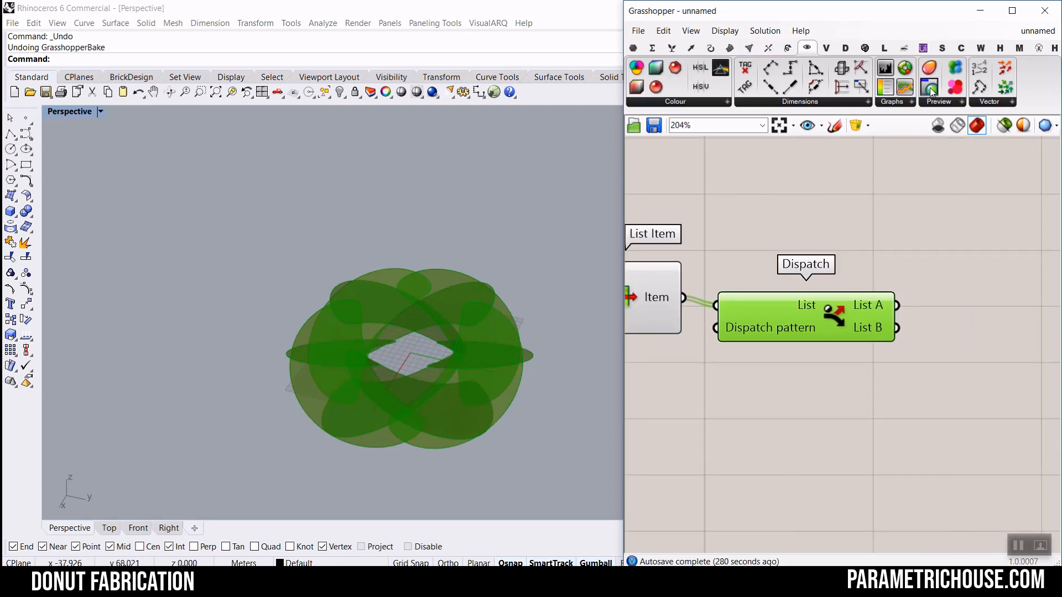
{"action": "left_click_drag", "start_coordinate": [931, 88], "coordinate": [970, 313]}
{"action": "left_click_drag", "start_coordinate": [908, 296], "coordinate": [922, 301]}
{"action": "left_click_drag", "start_coordinate": [963, 290], "coordinate": [971, 235]}
{"action": "left_click", "coordinate": [800, 345]}
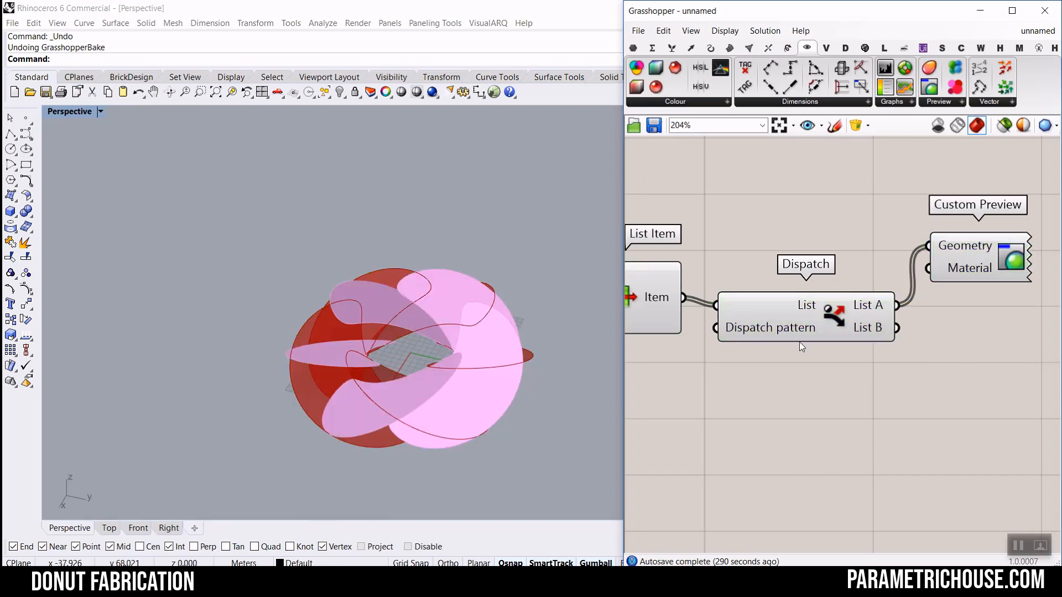
{"action": "right_click_drag", "start_coordinate": [387, 362], "coordinate": [416, 347]}
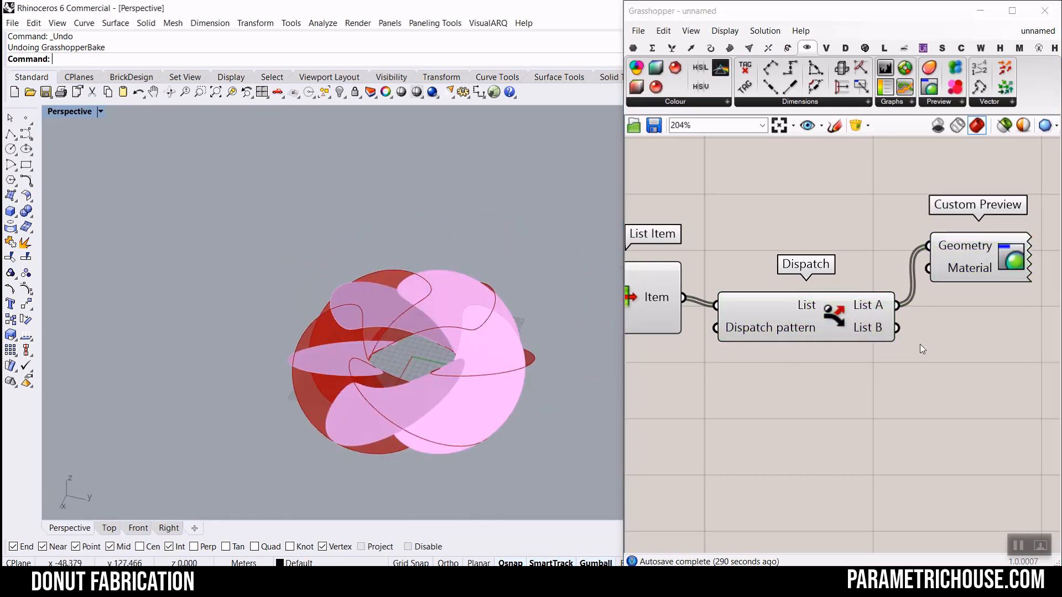
Duplicate the Custom Preview component and feed the Dispatch List B output into the copy's Geometry input.
{"action": "left_click", "coordinate": [986, 255]}
{"action": "key", "text": "ctrl+c"}
{"action": "key", "text": "ctrl+v"}
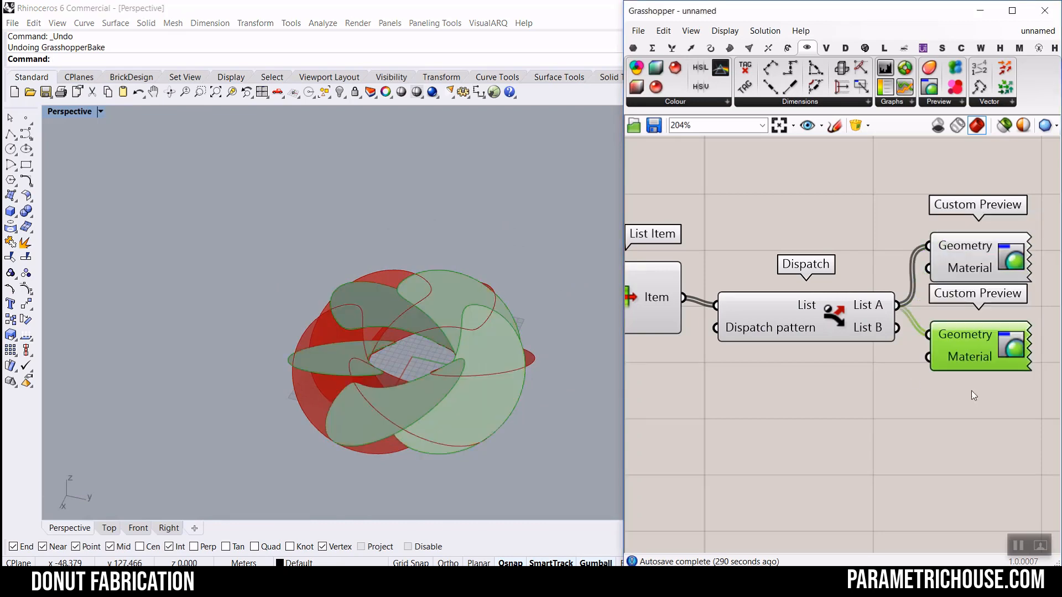
{"action": "left_click_drag", "start_coordinate": [896, 330], "coordinate": [967, 372]}
Add a Colour Swatch, feed it into the second Custom Preview's Material input, and set its colour to black.
{"action": "double_click", "coordinate": [816, 410]}
{"action": "type", "text": "s"}
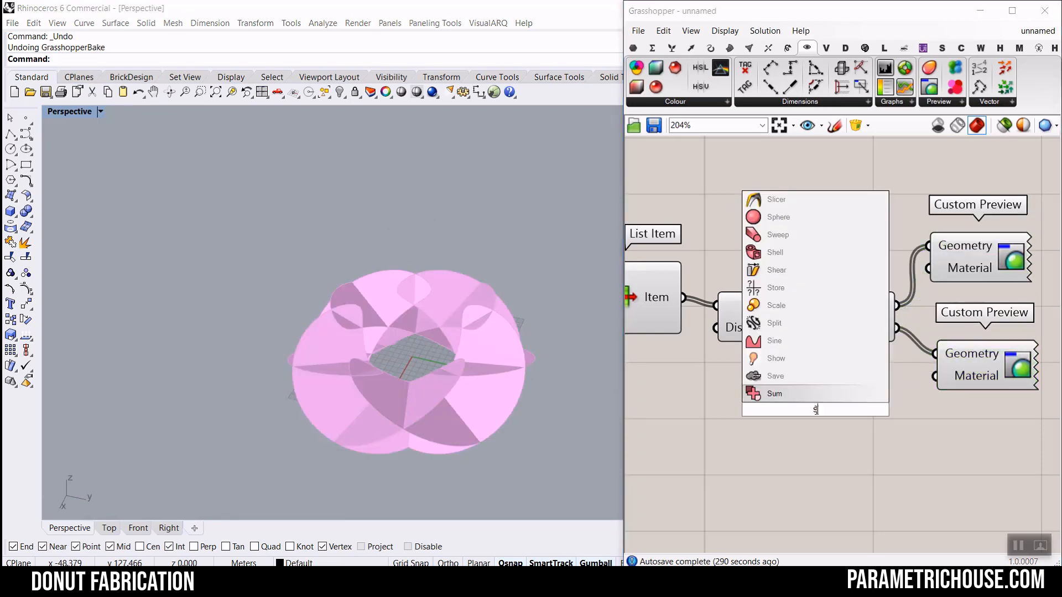
{"action": "type", "text": "watch"}
{"action": "key", "text": "Return"}
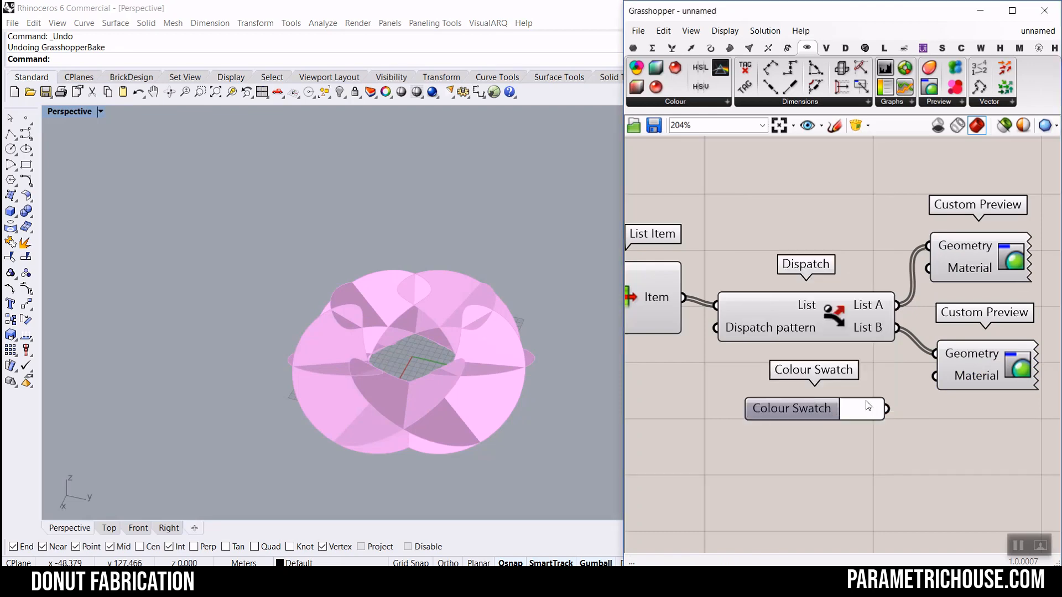
{"action": "left_click_drag", "start_coordinate": [934, 376], "coordinate": [883, 408]}
{"action": "left_click", "coordinate": [874, 415]}
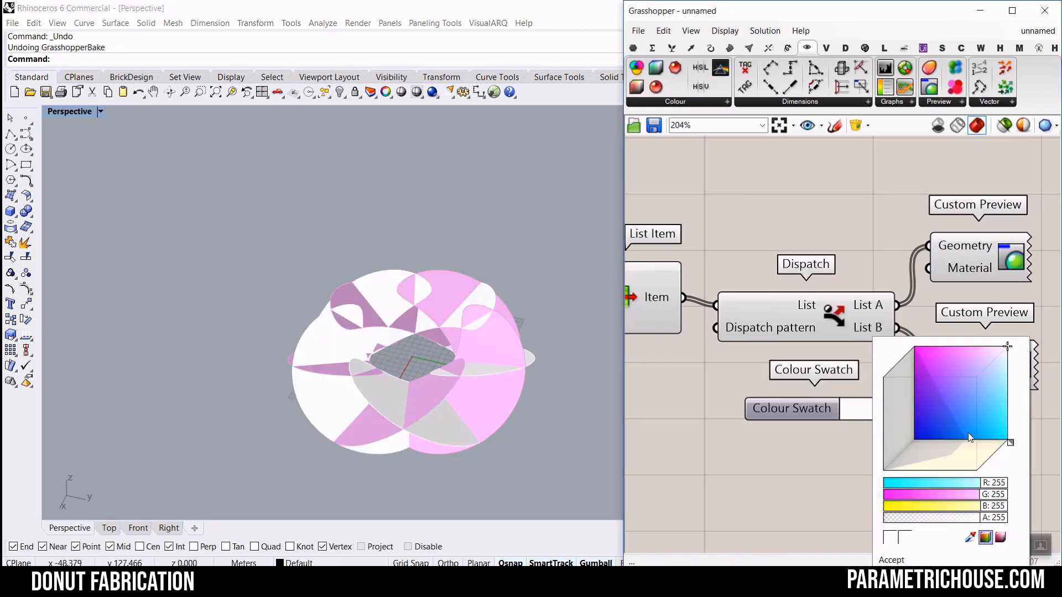
{"action": "left_click_drag", "start_coordinate": [1008, 443], "coordinate": [884, 470]}
{"action": "left_click", "coordinate": [685, 414]}
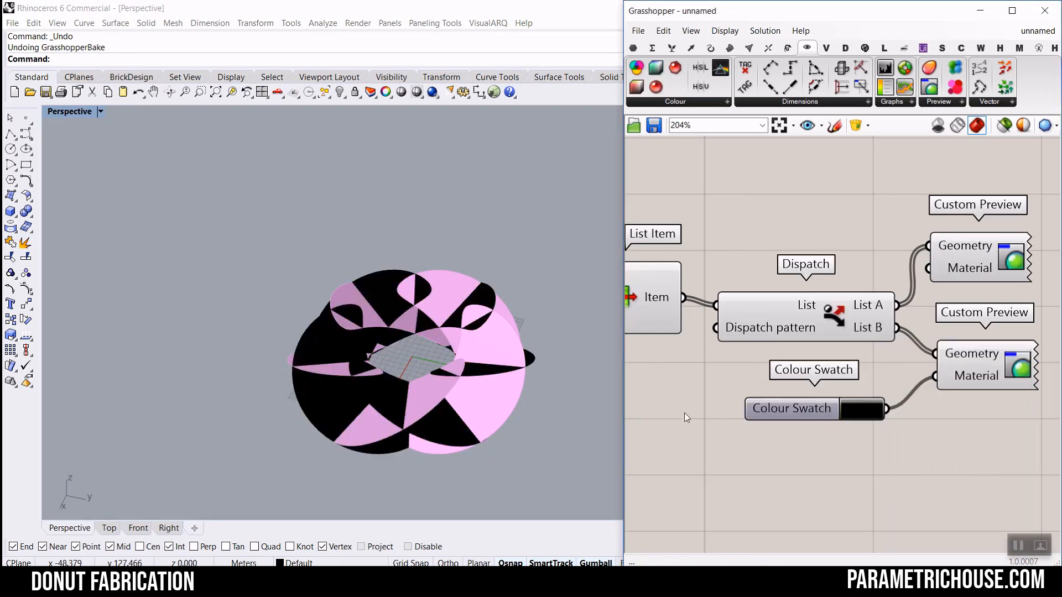
{"action": "right_click_drag", "start_coordinate": [498, 387], "coordinate": [398, 362]}
Delete both Custom Preview components and the Colour Swatch.
{"action": "scroll", "coordinate": [875, 314], "scroll_direction": "down", "scroll_amount": 3}
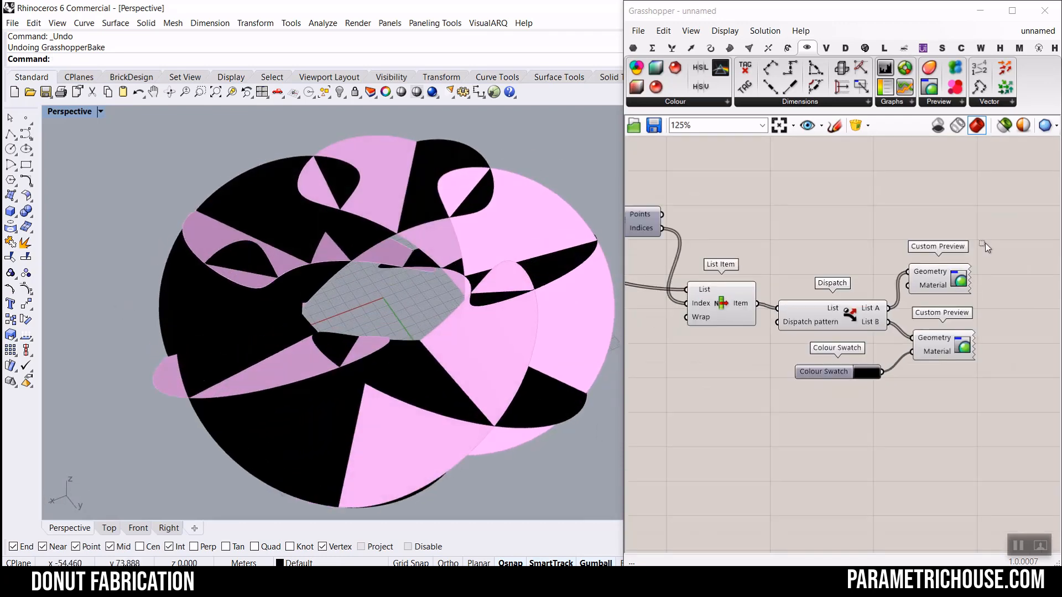
{"action": "left_click_drag", "start_coordinate": [985, 244], "coordinate": [919, 367]}
{"action": "key", "text": "Delete"}
{"action": "left_click_drag", "start_coordinate": [917, 408], "coordinate": [782, 359]}
{"action": "key", "text": "Delete"}
{"action": "scroll", "coordinate": [784, 355], "scroll_direction": "down", "scroll_amount": 3}
{"action": "right_click_drag", "start_coordinate": [739, 341], "coordinate": [686, 287]}
{"action": "scroll", "coordinate": [727, 271], "scroll_direction": "up", "scroll_amount": 3}
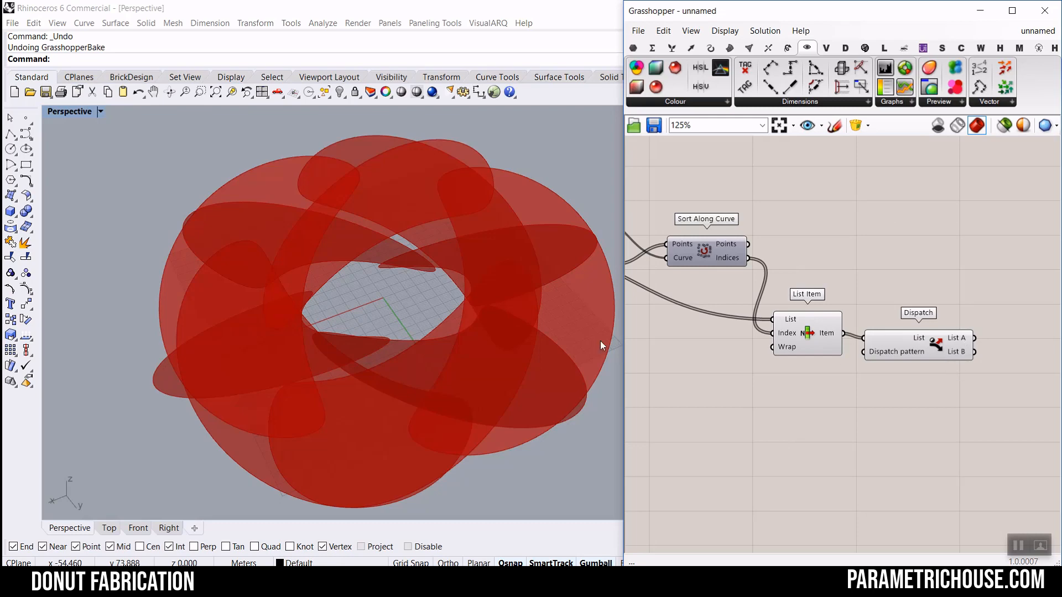
{"action": "mouse_move", "coordinate": [396, 338]}
{"action": "right_mouse_down"}
{"action": "mouse_move", "coordinate": [233, 252]}
{"action": "mouse_move", "coordinate": [390, 342]}
{"action": "right_mouse_up"}
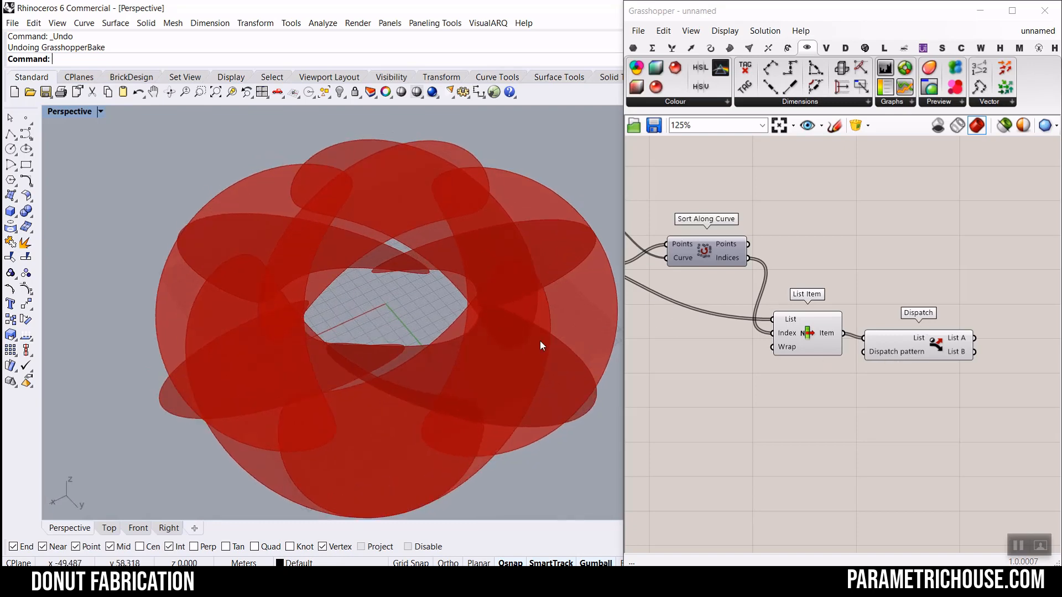
{"action": "right_click_drag", "start_coordinate": [401, 289], "coordinate": [422, 285]}
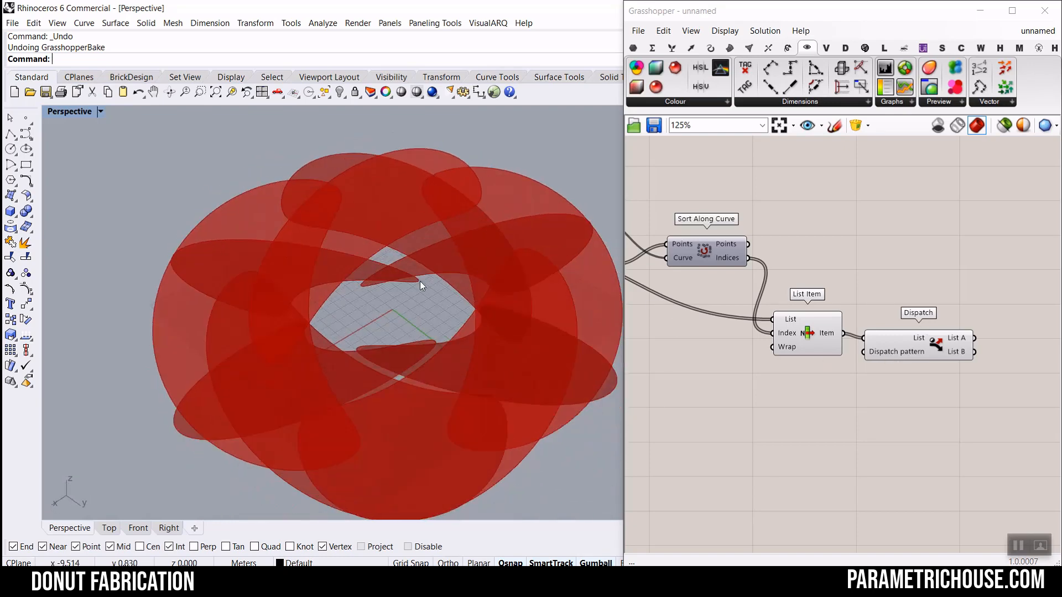
Add a second List Item component after the Dispatch component.
{"action": "right_click_drag", "start_coordinate": [866, 339], "coordinate": [733, 308]}
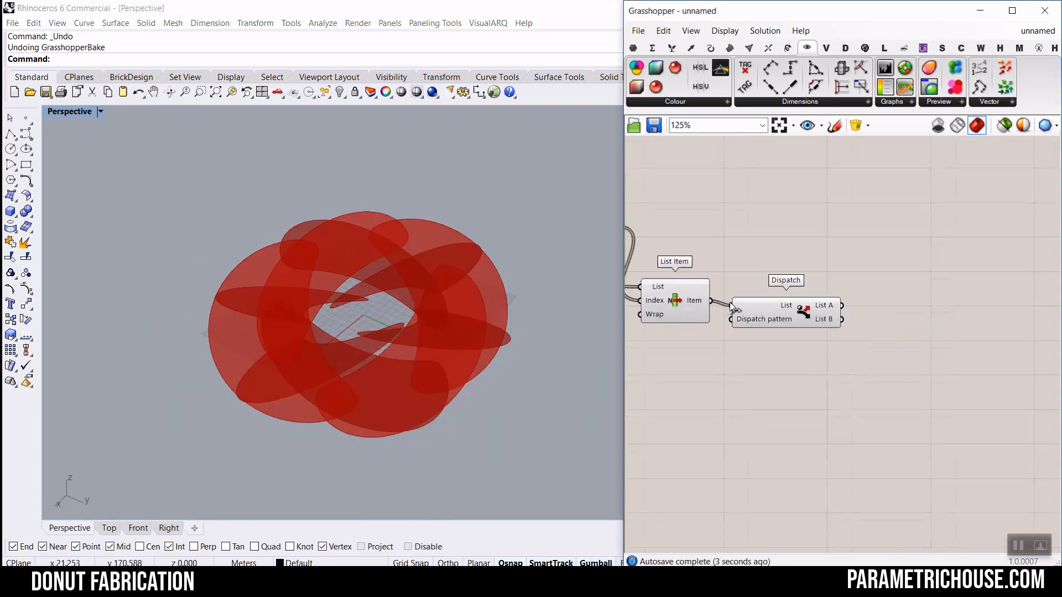
{"action": "left_click", "coordinate": [762, 311]}
{"action": "left_click", "coordinate": [811, 215]}
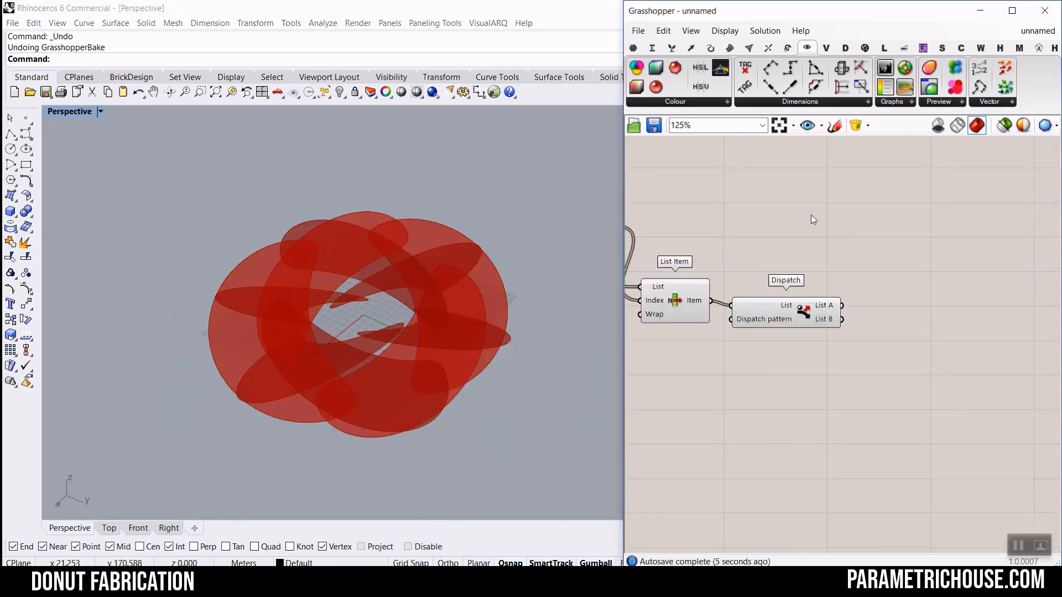
{"action": "left_click", "coordinate": [674, 48]}
{"action": "scroll", "coordinate": [936, 331], "scroll_direction": "up", "scroll_amount": 3}
{"action": "left_click", "coordinate": [944, 265]}
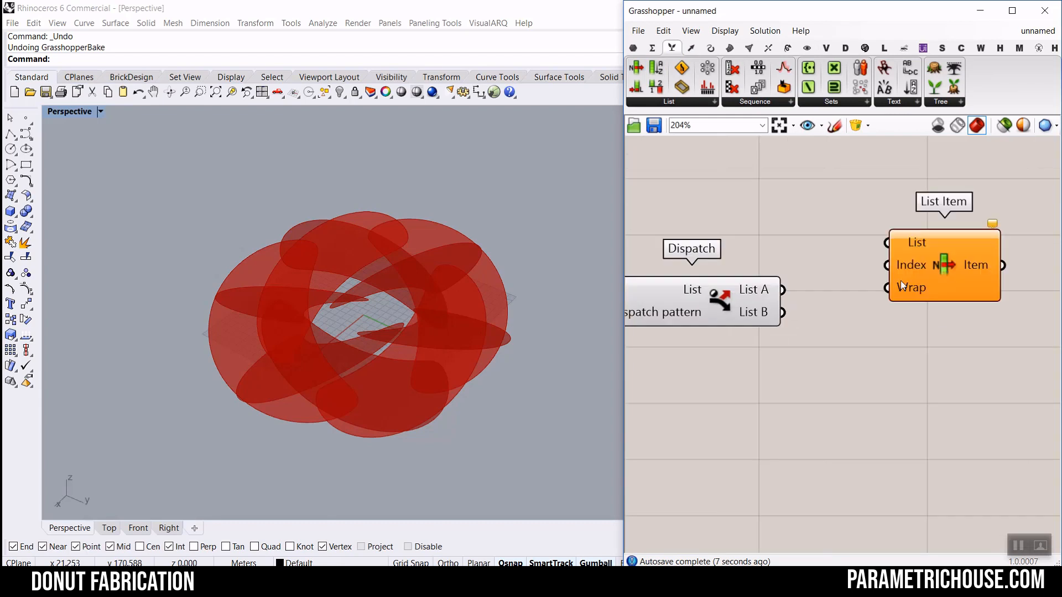
Add a Surface parameter between Dispatch and the new List Item, and feed it the List A output.
{"action": "left_click", "coordinate": [634, 48]}
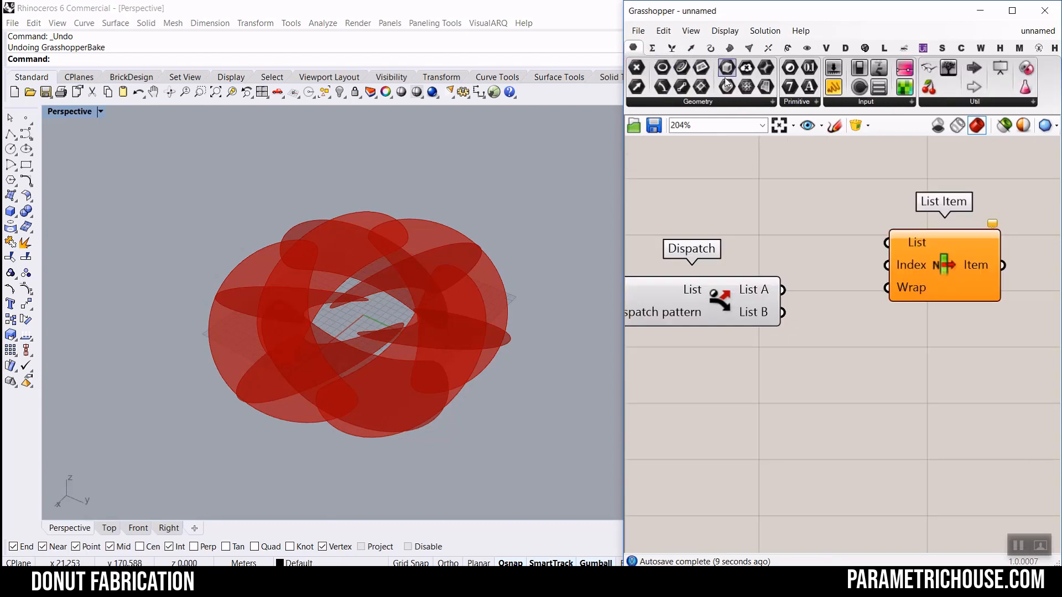
{"action": "left_click", "coordinate": [766, 87]}
{"action": "left_click", "coordinate": [820, 264]}
{"action": "left_click_drag", "start_coordinate": [782, 290], "coordinate": [793, 264]}
{"action": "right_click_drag", "start_coordinate": [822, 267], "coordinate": [723, 352]}
{"action": "scroll", "coordinate": [724, 350], "scroll_direction": "down", "scroll_amount": 4}
{"action": "left_click_drag", "start_coordinate": [791, 341], "coordinate": [885, 341]}
{"action": "left_click_drag", "start_coordinate": [726, 350], "coordinate": [785, 266]}
{"action": "scroll", "coordinate": [692, 365], "scroll_direction": "up", "scroll_amount": 7}
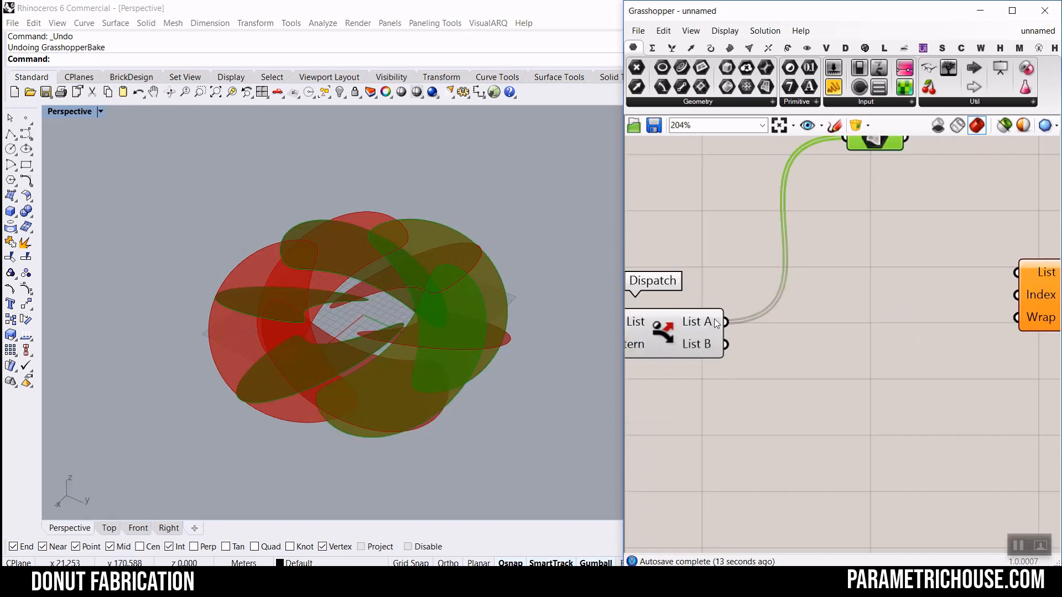
Feed the Surface parameter into the new List Item's List input and align that component beside it.
{"action": "scroll", "coordinate": [696, 360], "scroll_direction": "down", "scroll_amount": 4}
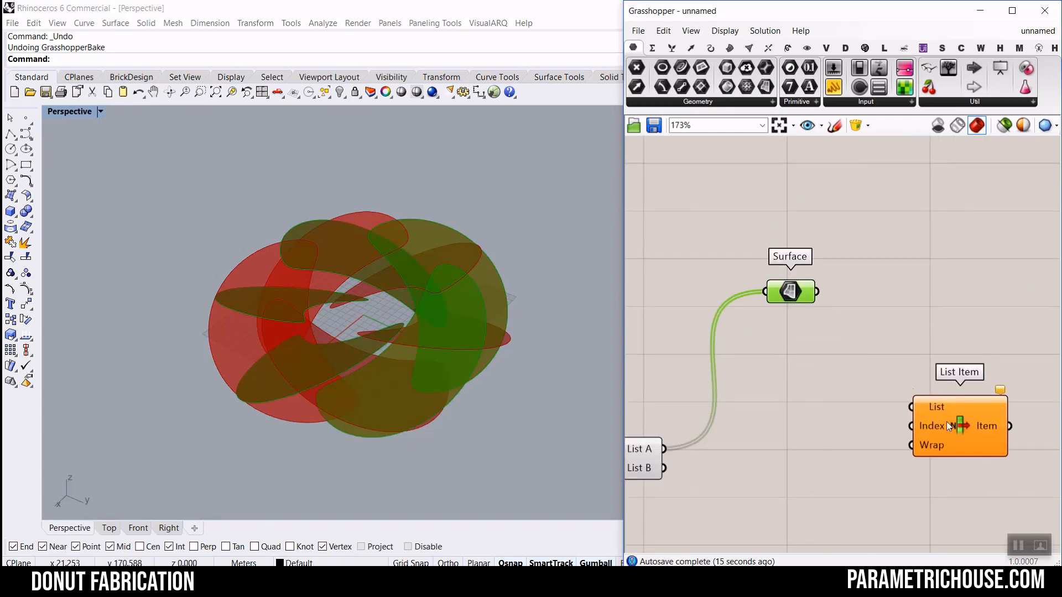
{"action": "left_click", "coordinate": [947, 425]}
{"action": "scroll", "coordinate": [805, 296], "scroll_direction": "up", "scroll_amount": 1}
{"action": "left_click_drag", "start_coordinate": [888, 330], "coordinate": [888, 331]}
{"action": "left_click_drag", "start_coordinate": [950, 366], "coordinate": [954, 323]}
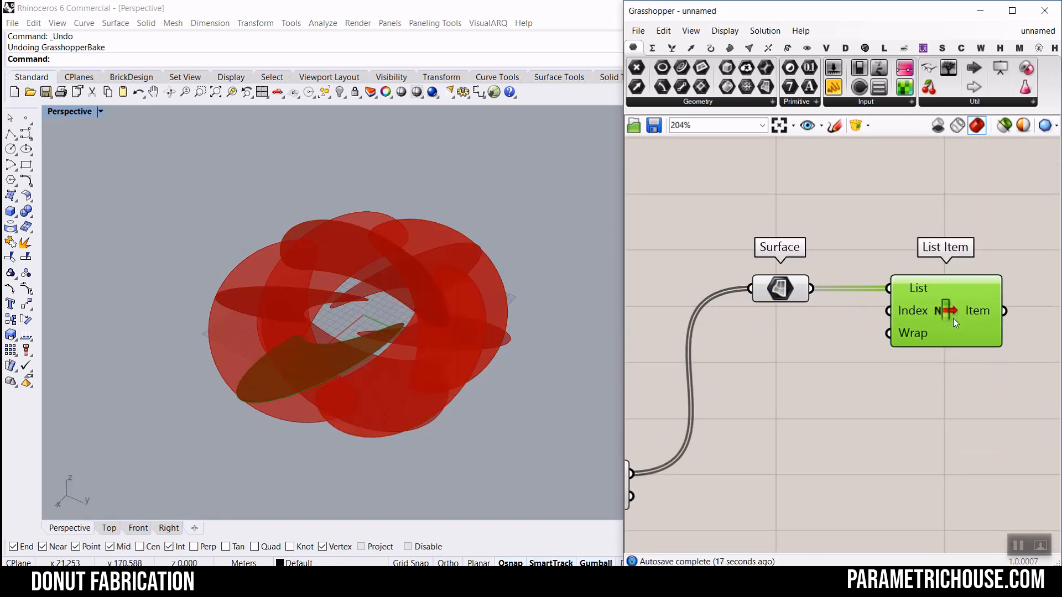
Turn off the preview of the Surface parameter fed by List A and nudge the List Item component away from it.
{"action": "right_click", "coordinate": [788, 286]}
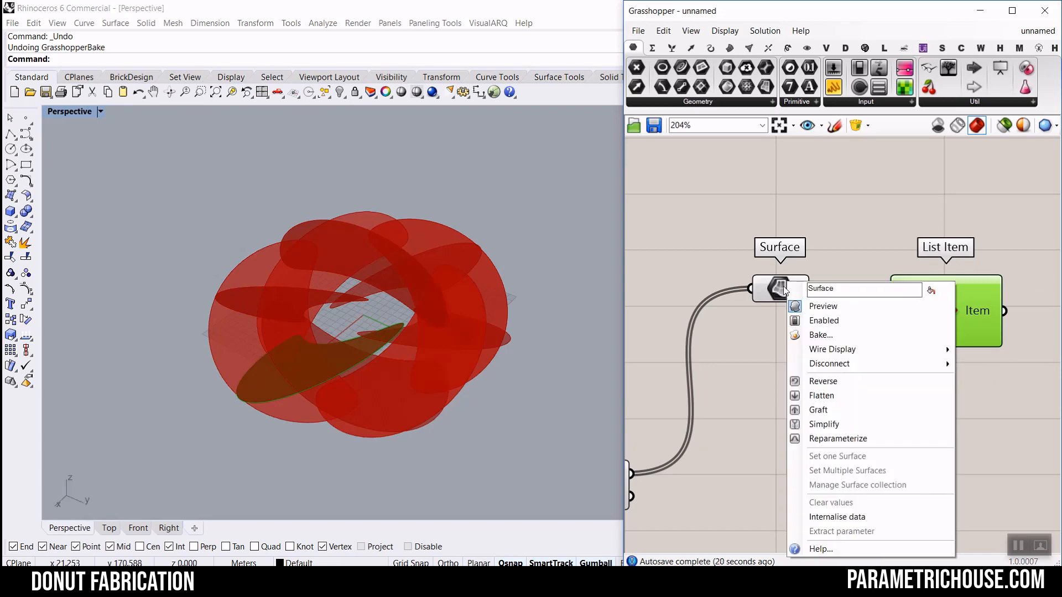
{"action": "left_click", "coordinate": [813, 307]}
{"action": "left_click_drag", "start_coordinate": [931, 308], "coordinate": [946, 302]}
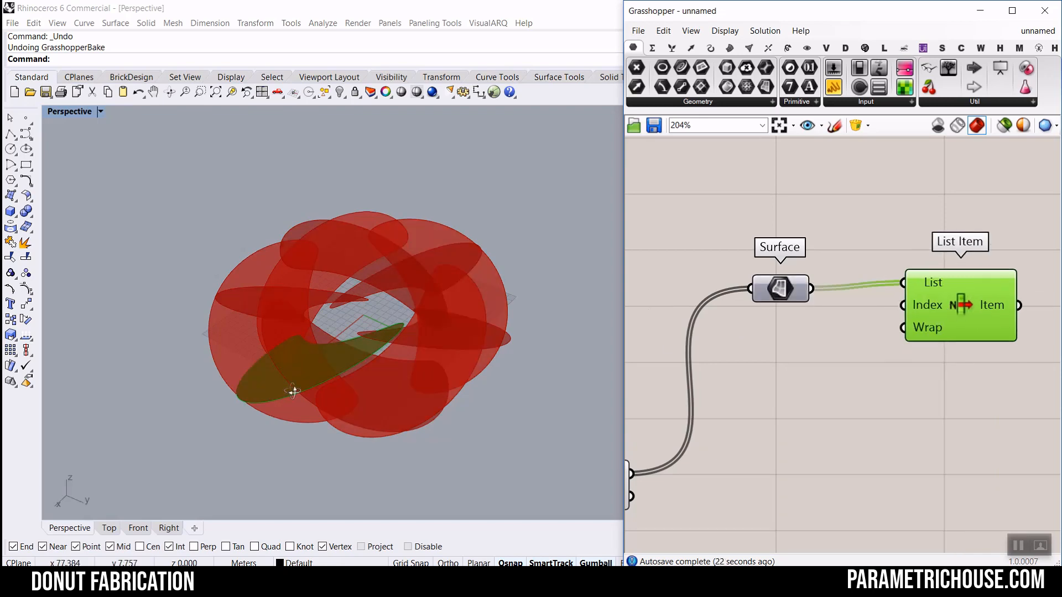
{"action": "right_click_drag", "start_coordinate": [293, 391], "coordinate": [439, 314]}
{"action": "scroll", "coordinate": [439, 314], "scroll_direction": "up", "scroll_amount": 5}
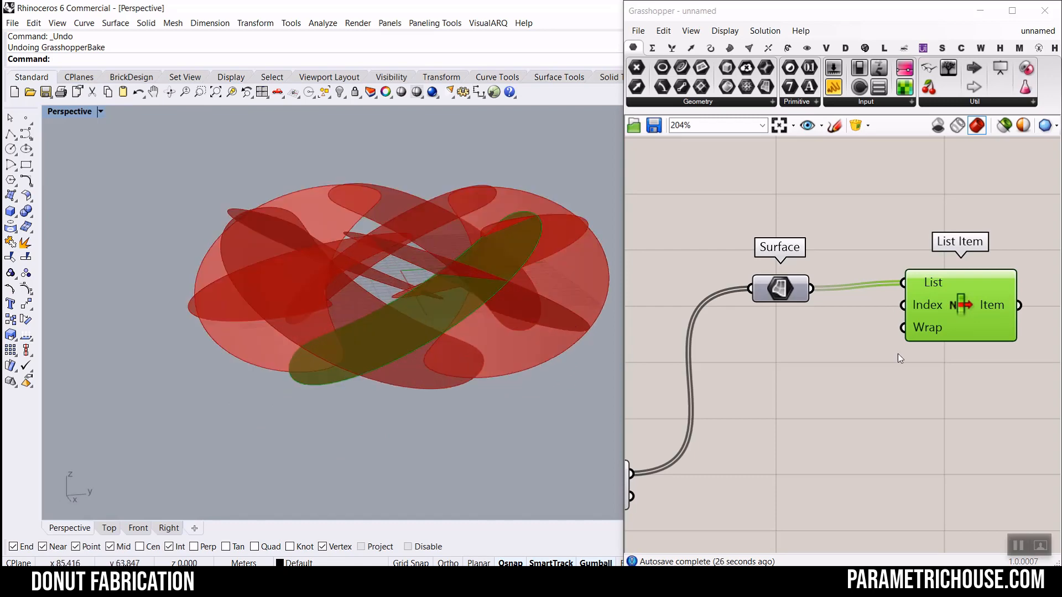
Add a second Surface parameter fed by Dispatch's List B output and place it just below the List Item component.
{"action": "right_click_drag", "start_coordinate": [926, 245], "coordinate": [912, 235]}
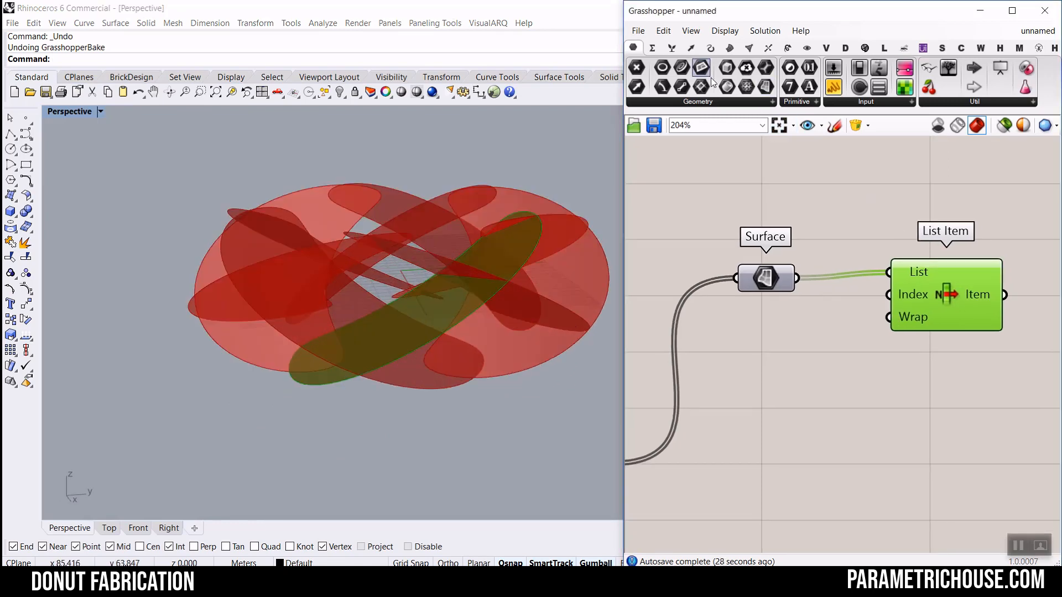
{"action": "scroll", "coordinate": [844, 376], "scroll_direction": "down", "scroll_amount": 3}
{"action": "left_click_drag", "start_coordinate": [796, 387], "coordinate": [894, 385]}
{"action": "scroll", "coordinate": [761, 438], "scroll_direction": "up", "scroll_amount": 2}
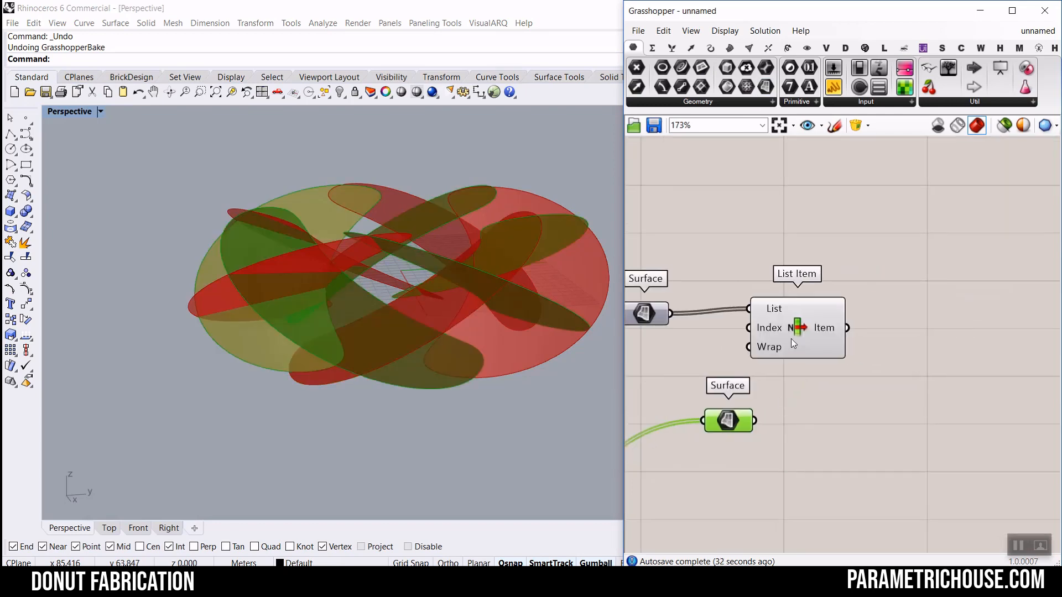
{"action": "left_click_drag", "start_coordinate": [732, 424], "coordinate": [791, 407]}
{"action": "left_click", "coordinate": [792, 327]}
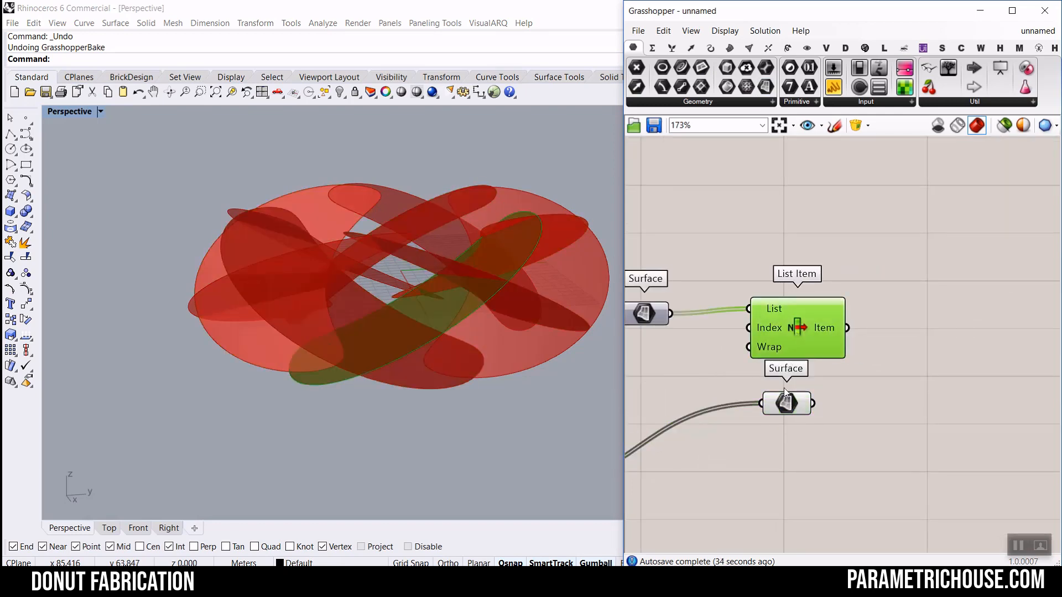
{"action": "left_click", "coordinate": [789, 412]}
{"action": "right_click_drag", "start_coordinate": [394, 278], "coordinate": [232, 316]}
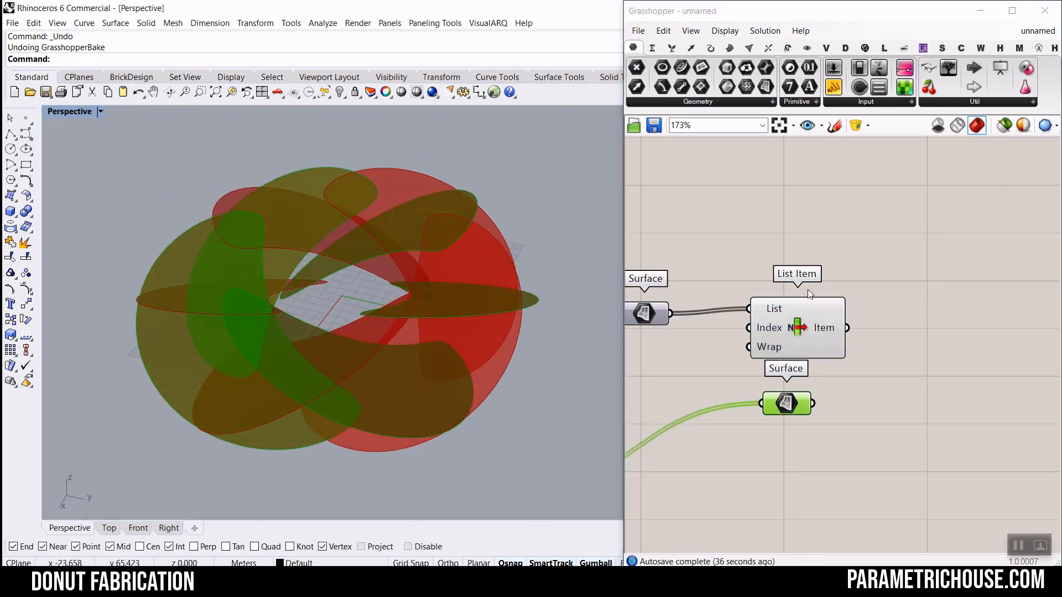
Add a Brep | Brep intersection component, feeding the List Item output into Brep A and the lower Surface into Brep B.
{"action": "left_click", "coordinate": [768, 47]}
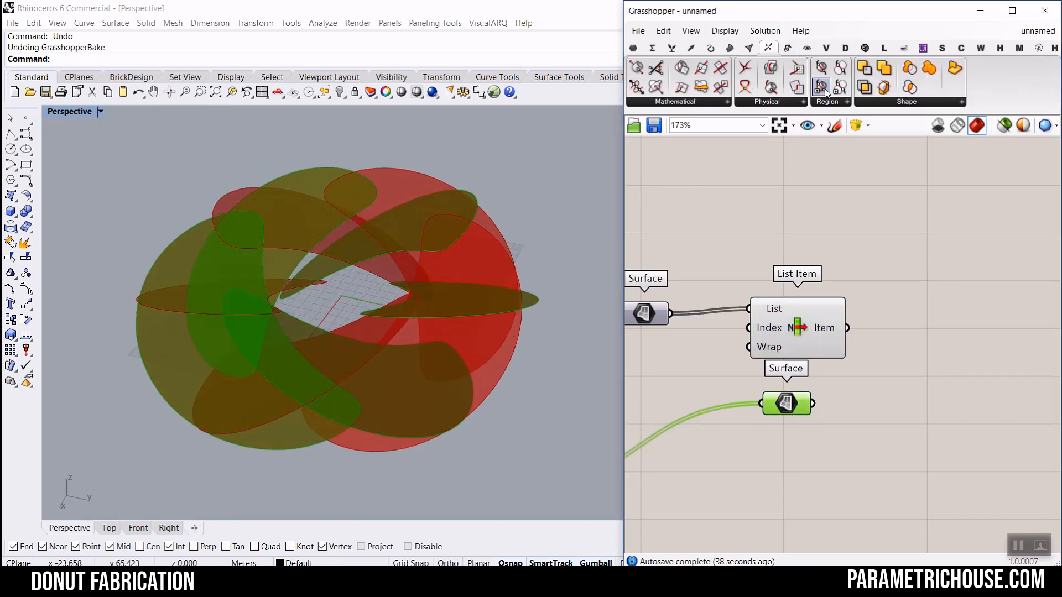
{"action": "left_click_drag", "start_coordinate": [782, 69], "coordinate": [943, 365]}
{"action": "scroll", "coordinate": [859, 341], "scroll_direction": "up", "scroll_amount": 3}
{"action": "left_click_drag", "start_coordinate": [839, 319], "coordinate": [917, 395]}
{"action": "left_click_drag", "start_coordinate": [784, 442], "coordinate": [917, 427]}
{"action": "right_click_drag", "start_coordinate": [948, 411], "coordinate": [767, 359]}
{"action": "left_click", "coordinate": [777, 358]}
{"action": "right_click_drag", "start_coordinate": [319, 337], "coordinate": [252, 382]}
{"action": "scroll", "coordinate": [975, 278], "scroll_direction": "down", "scroll_amount": 5}
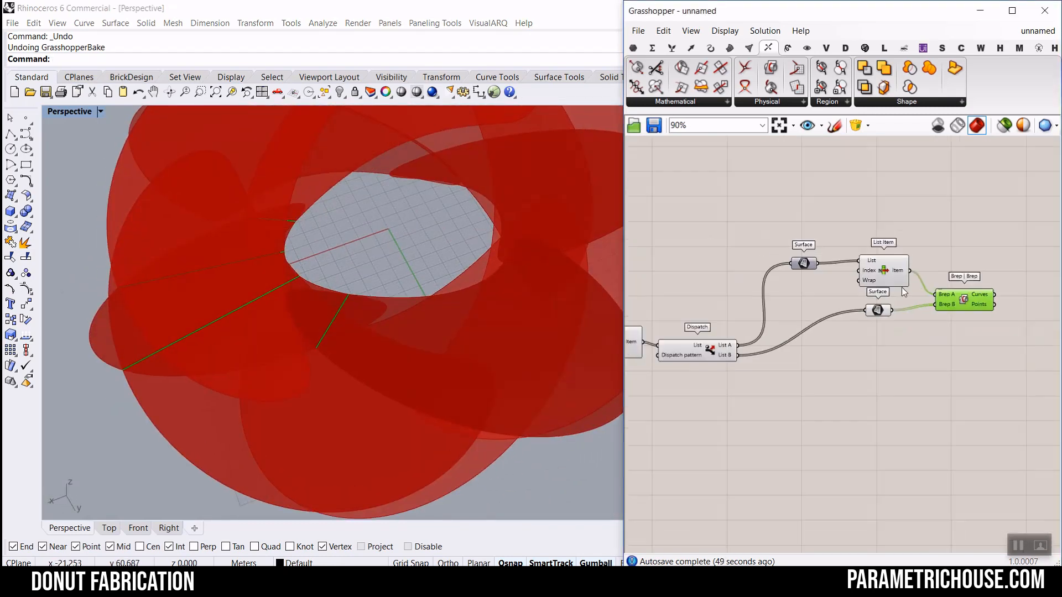
Lower the List B Surface parameter and turn off the preview of it, the Dispatch and the component feeding Dispatch.
{"action": "left_click_drag", "start_coordinate": [881, 312], "coordinate": [865, 348]}
{"action": "left_click_drag", "start_coordinate": [889, 390], "coordinate": [648, 293]}
{"action": "right_click", "coordinate": [710, 262]}
{"action": "left_click", "coordinate": [712, 264]}
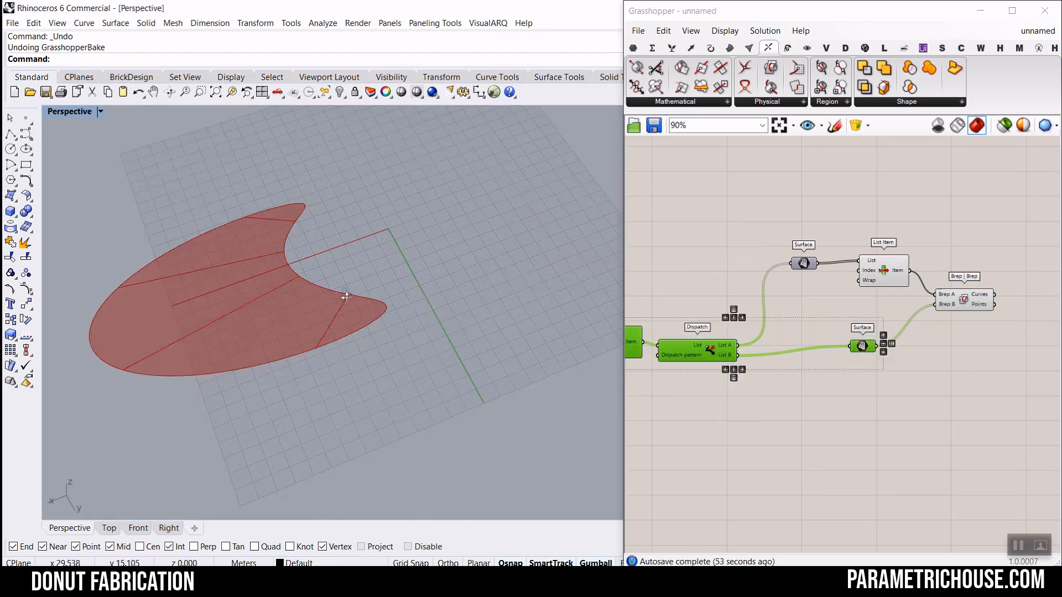
{"action": "right_click_drag", "start_coordinate": [346, 294], "coordinate": [452, 272]}
{"action": "scroll", "coordinate": [468, 246], "scroll_direction": "up", "scroll_amount": 3}
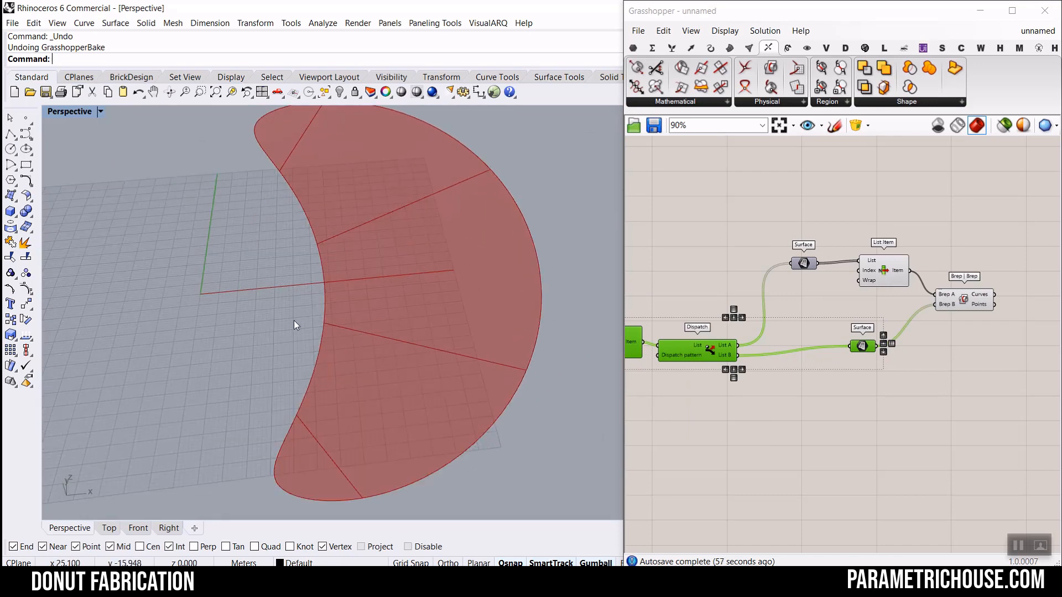
{"action": "scroll", "coordinate": [314, 319], "scroll_direction": "down", "scroll_amount": 3}
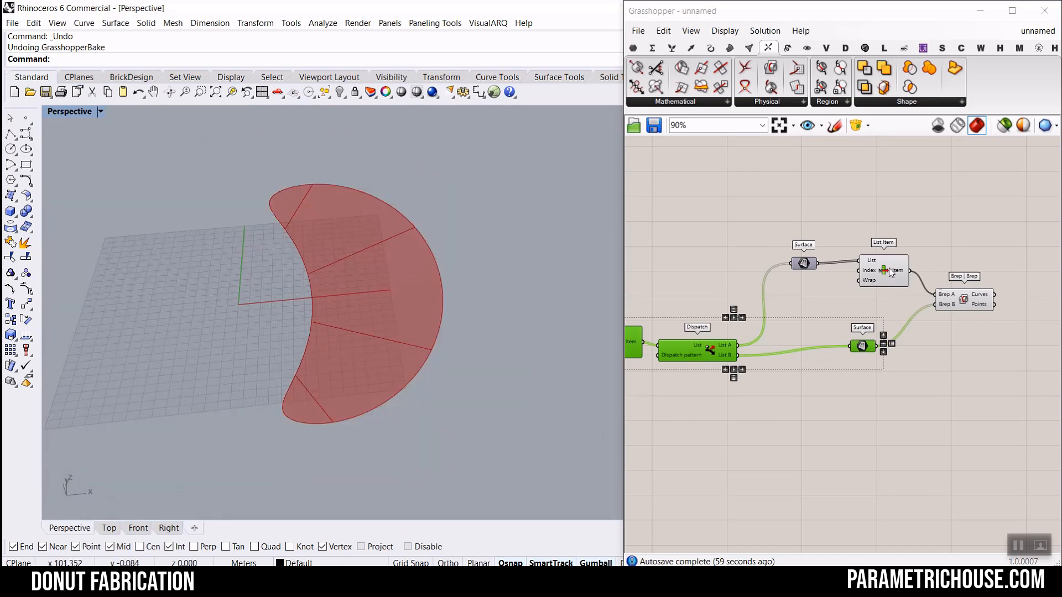
Flatten the Curves output of the Brep | Brep component.
{"action": "right_click_drag", "start_coordinate": [949, 274], "coordinate": [758, 268]}
{"action": "scroll", "coordinate": [817, 312], "scroll_direction": "up", "scroll_amount": 3}
{"action": "left_click_drag", "start_coordinate": [750, 273], "coordinate": [759, 304]}
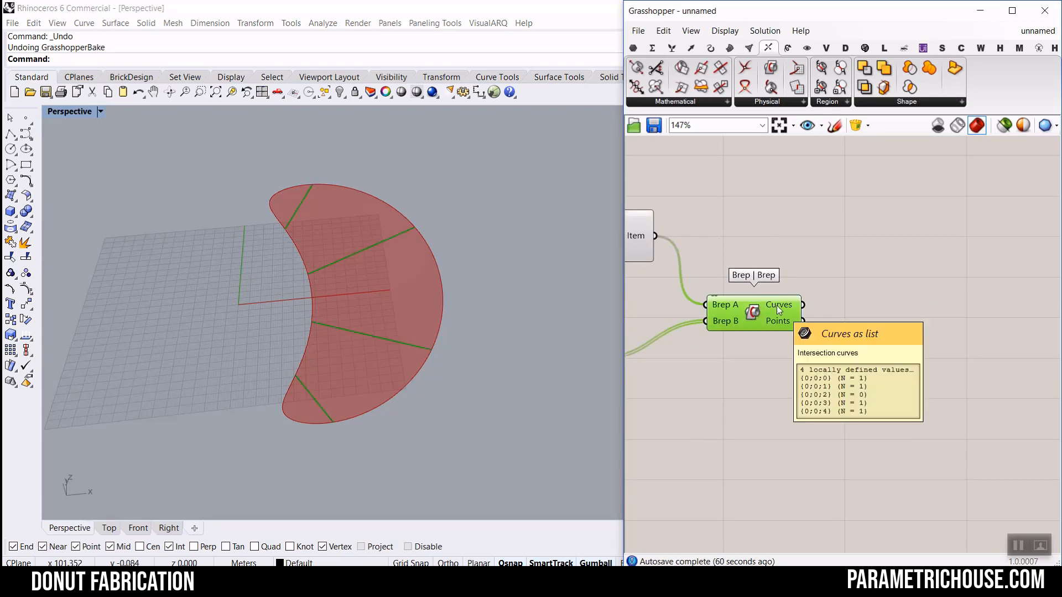
{"action": "right_click", "coordinate": [777, 305]}
{"action": "left_click", "coordinate": [800, 360]}
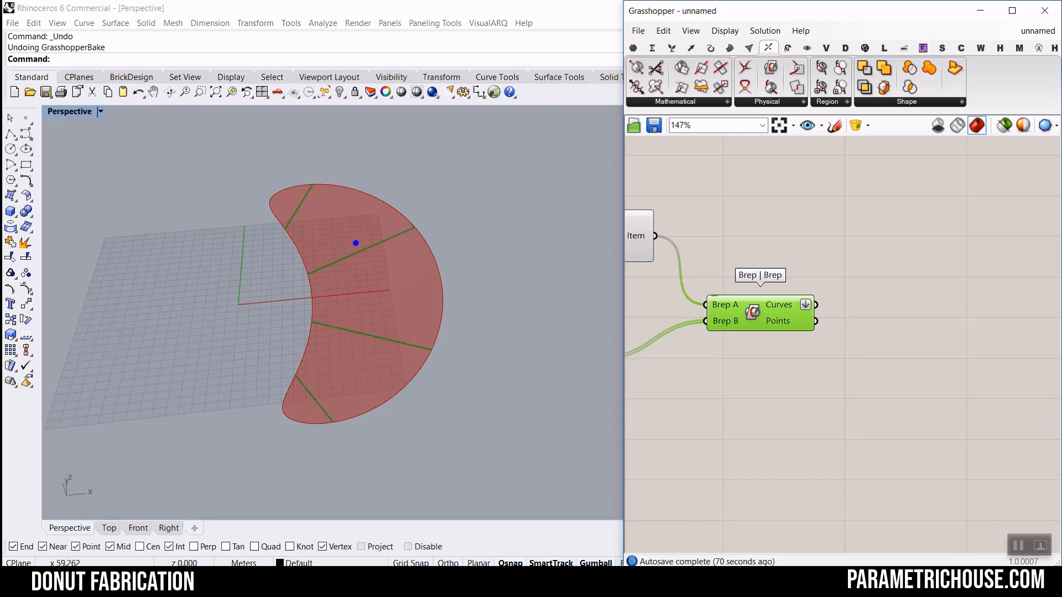
{"action": "mouse_move", "coordinate": [355, 244]}
{"action": "left_mouse_down"}
{"action": "mouse_move", "coordinate": [363, 265]}
{"action": "mouse_move", "coordinate": [412, 234]}
{"action": "left_mouse_up"}
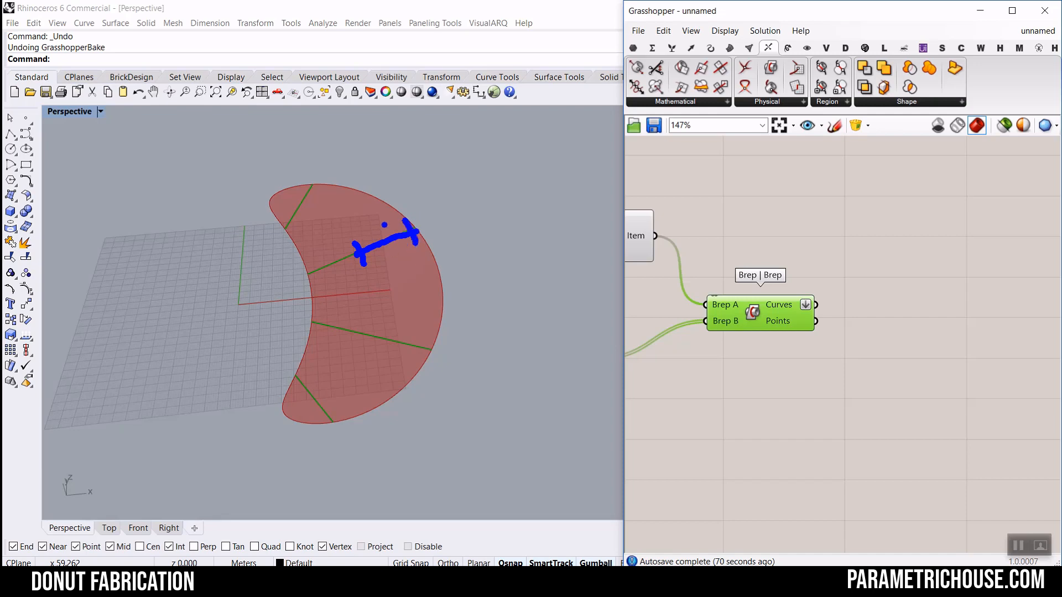
{"action": "mouse_move", "coordinate": [359, 245]}
{"action": "left_mouse_down"}
{"action": "mouse_move", "coordinate": [371, 269]}
{"action": "mouse_move", "coordinate": [309, 273]}
{"action": "left_mouse_up"}
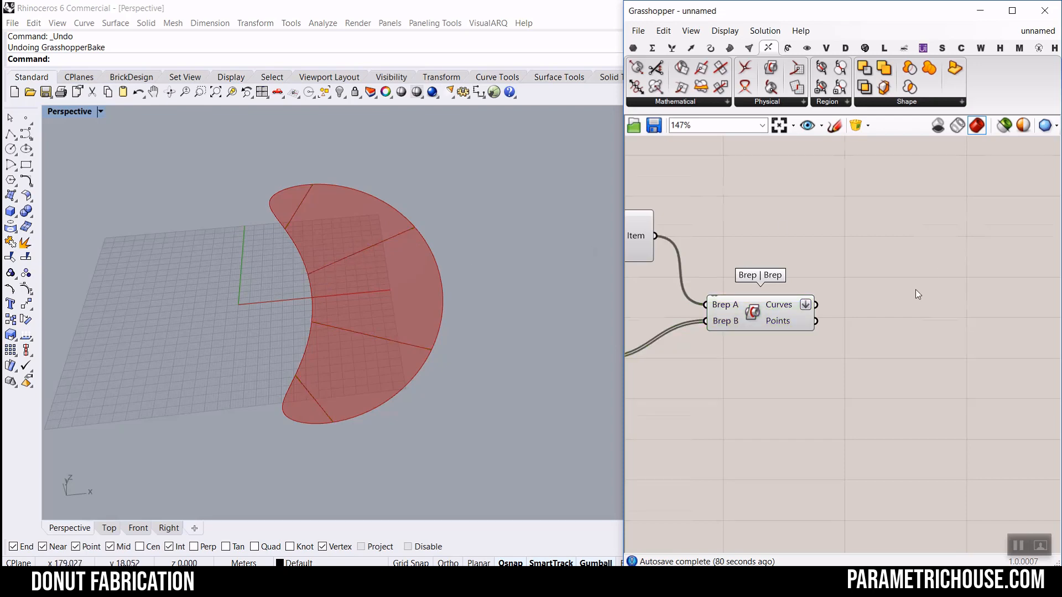
Add a Sub Curve component, feed the intersection Curves into its Base curve input and reparameterize that input.
{"action": "scroll", "coordinate": [916, 295], "scroll_direction": "up", "scroll_amount": 2}
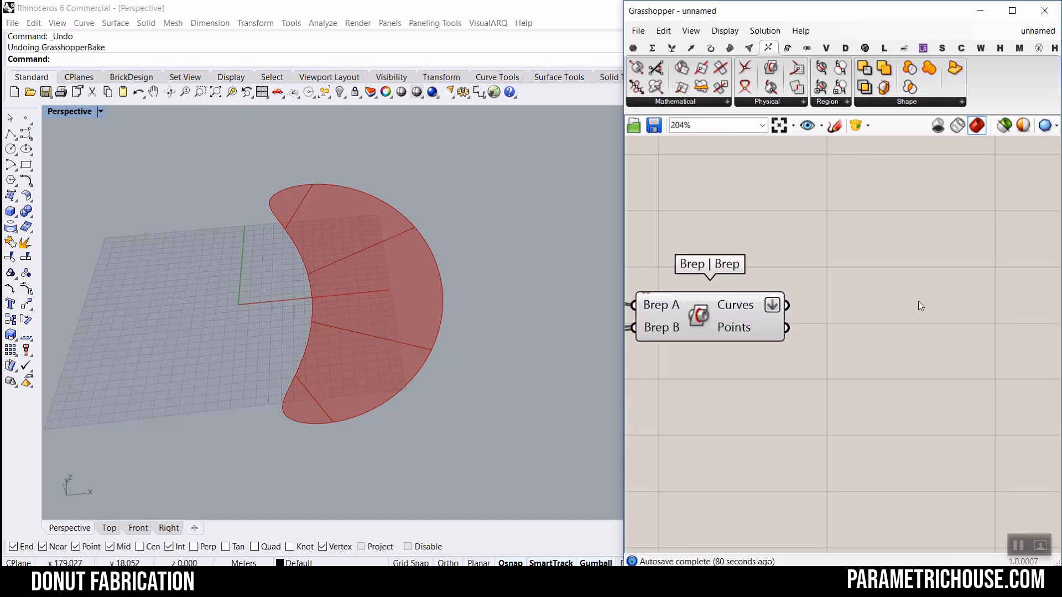
{"action": "left_click", "coordinate": [712, 48]}
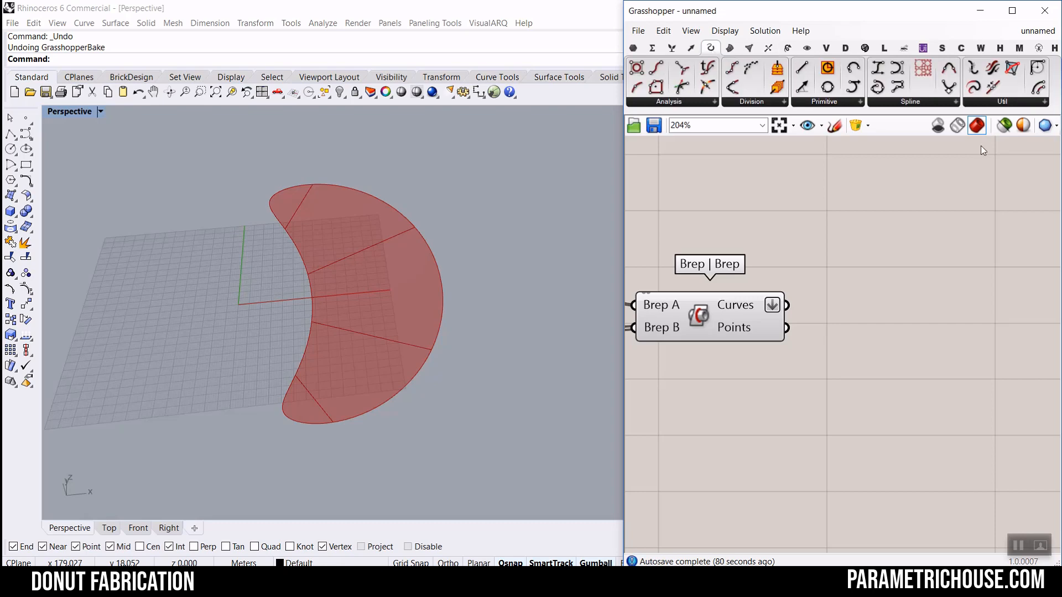
{"action": "left_click", "coordinate": [917, 103]}
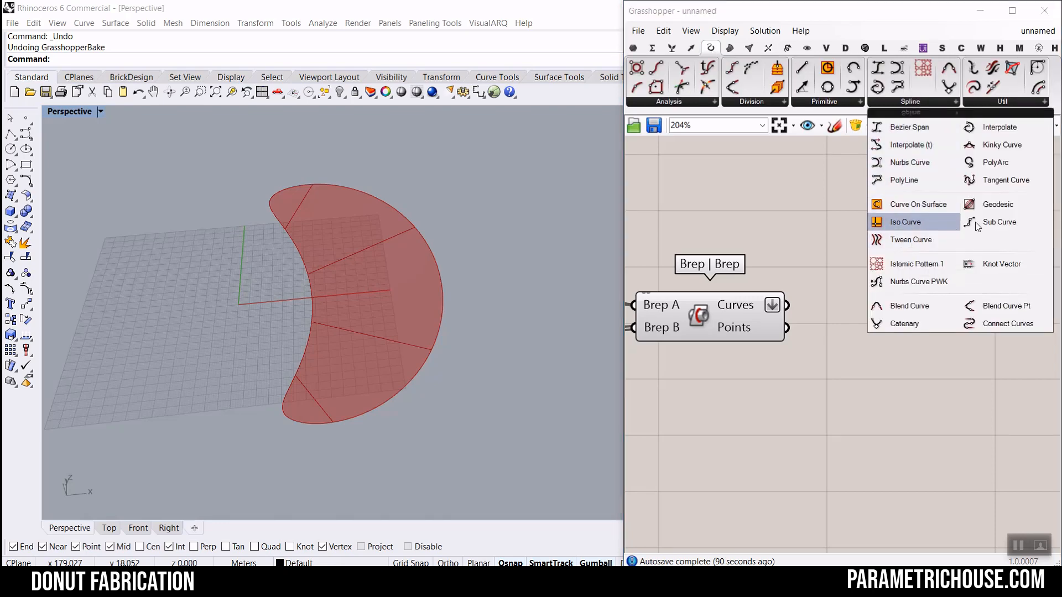
{"action": "left_click_drag", "start_coordinate": [988, 222], "coordinate": [929, 313]}
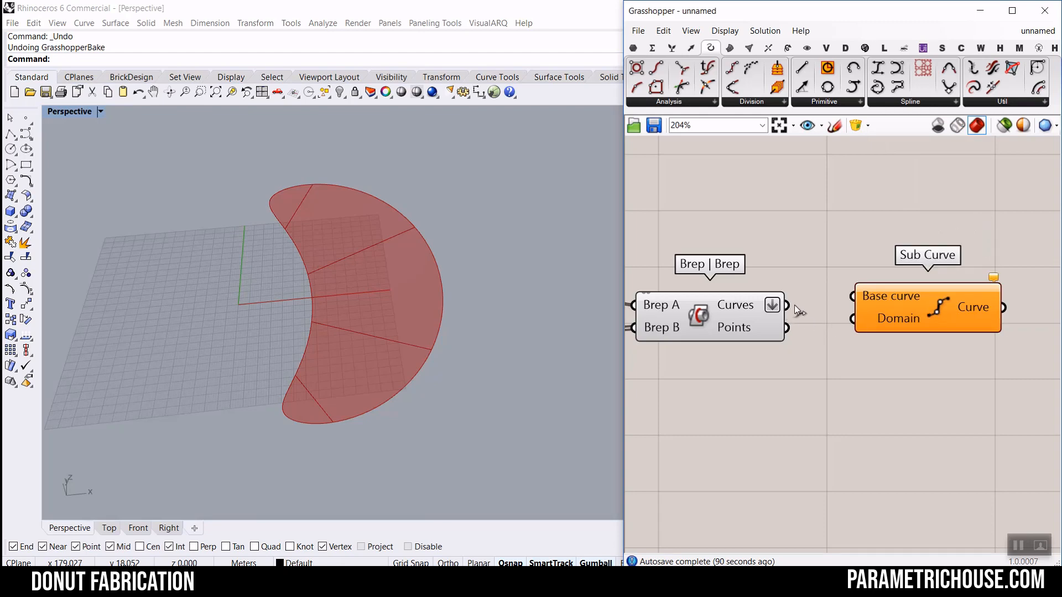
{"action": "left_click_drag", "start_coordinate": [788, 305], "coordinate": [853, 298]}
{"action": "right_click", "coordinate": [903, 293]}
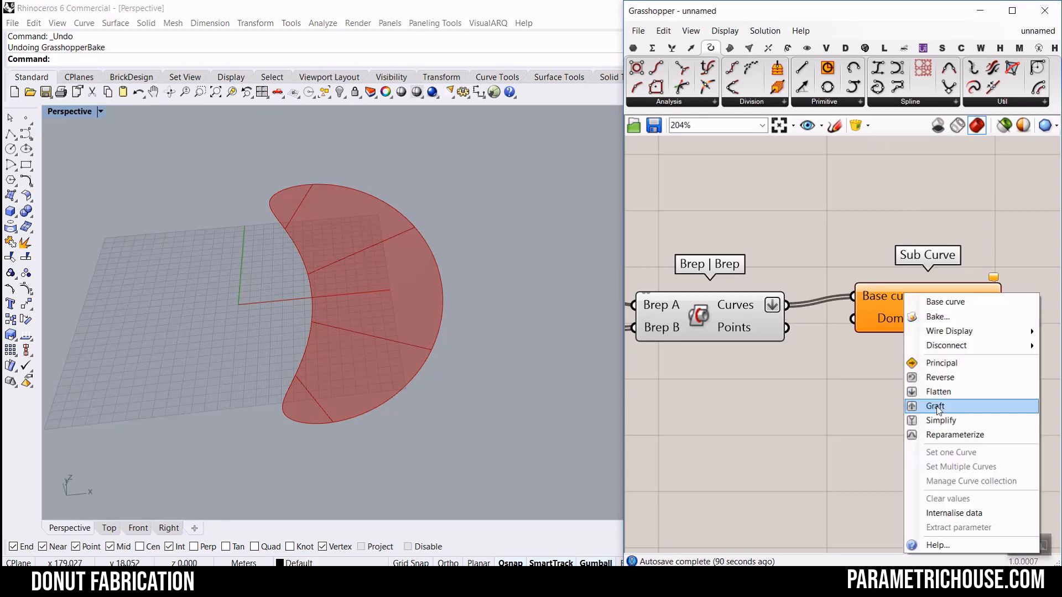
{"action": "left_click", "coordinate": [949, 435]}
{"action": "scroll", "coordinate": [956, 350], "scroll_direction": "up", "scroll_amount": 3}
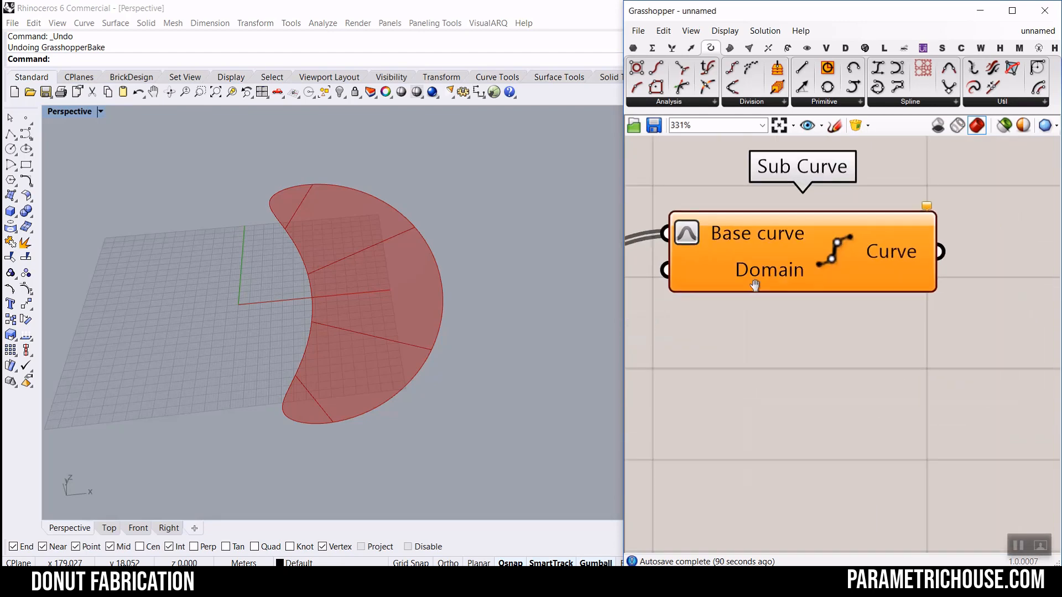
Create a number slider set to 0.5 and connect it to the Sub Curve's Domain input.
{"action": "right_click_drag", "start_coordinate": [755, 285], "coordinate": [737, 272]}
{"action": "scroll", "coordinate": [736, 272], "scroll_direction": "down", "scroll_amount": 2}
{"action": "left_click_drag", "start_coordinate": [793, 268], "coordinate": [917, 314]}
{"action": "right_click_drag", "start_coordinate": [639, 371], "coordinate": [790, 370]}
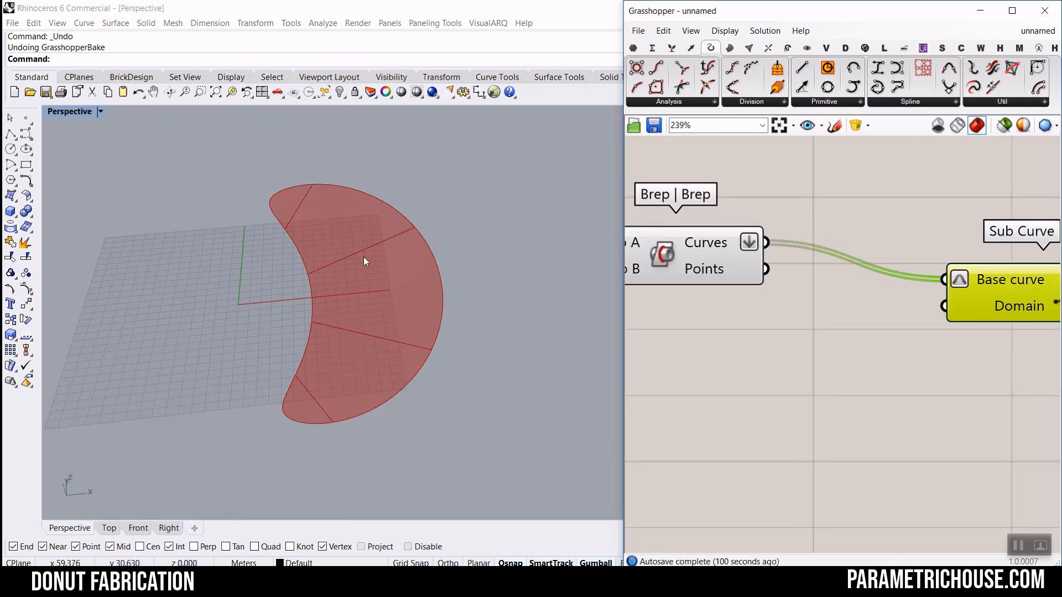
{"action": "double_click", "coordinate": [820, 352]}
{"action": "type", "text": "0.5"}
{"action": "key", "text": "Return"}
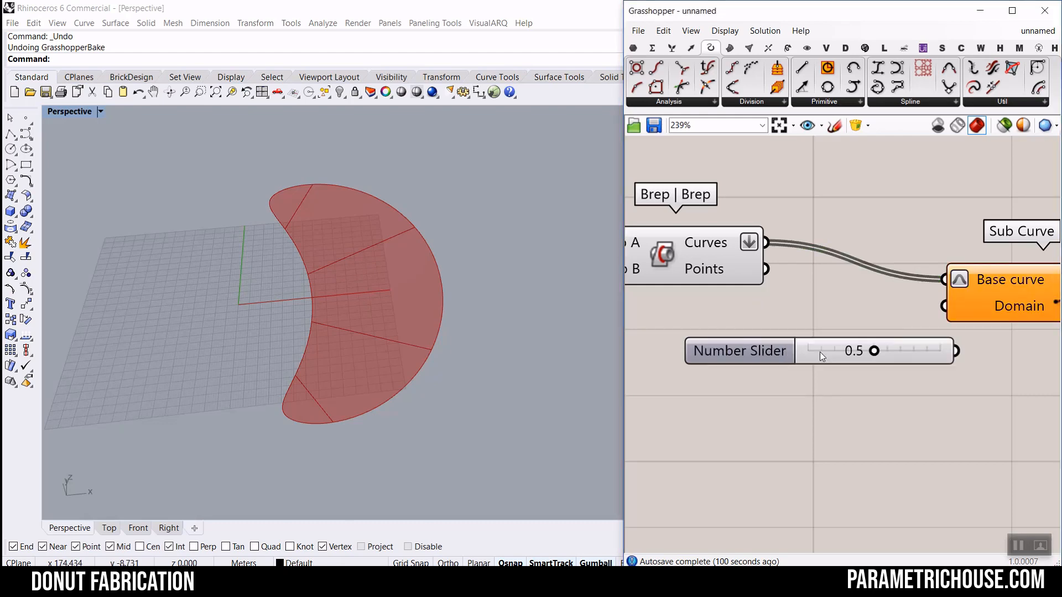
{"action": "left_click_drag", "start_coordinate": [964, 349], "coordinate": [1005, 316]}
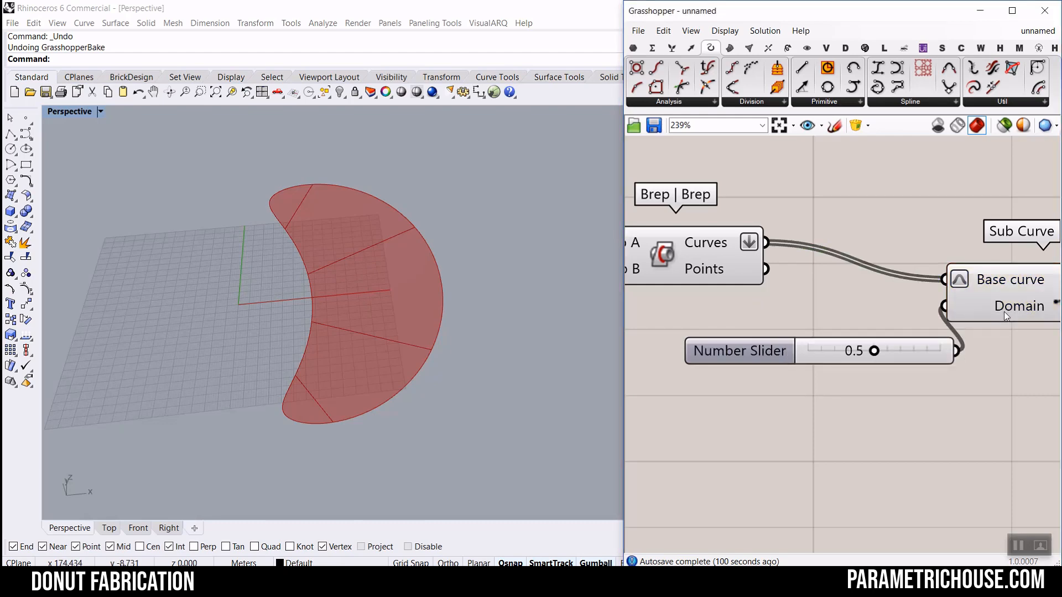
{"action": "mouse_move", "coordinate": [991, 308]}
{"action": "left_click", "coordinate": [1048, 298]}
{"action": "right_click_drag", "start_coordinate": [391, 316], "coordinate": [447, 395]}
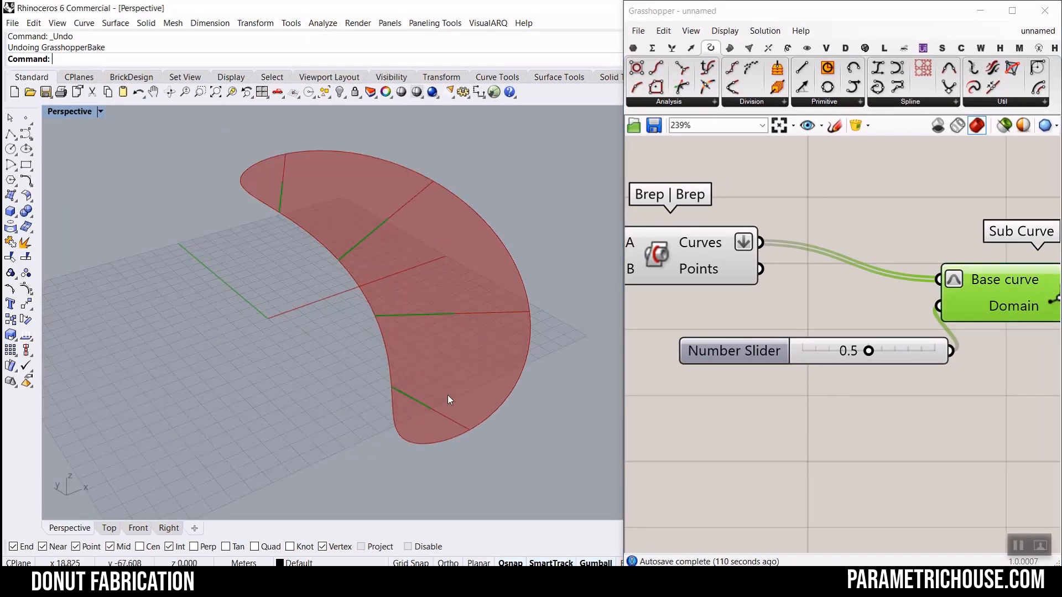
Duplicate the Sub Curve component with its input connections and place the copy below the original.
{"action": "right_click_drag", "start_coordinate": [837, 308], "coordinate": [735, 311]}
{"action": "scroll", "coordinate": [735, 311], "scroll_direction": "down", "scroll_amount": 3}
{"action": "left_click_drag", "start_coordinate": [868, 296], "coordinate": [897, 387]}
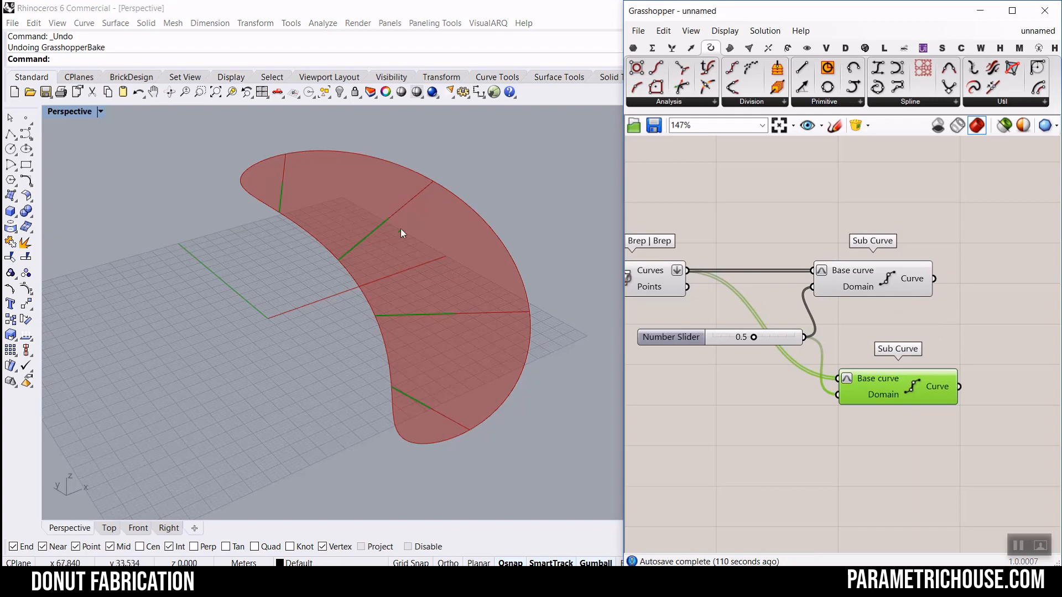
Add a Construct Domain component with the slider as Domain start, feed it into the copied Sub Curve's Domain, and realign both Sub Curves.
{"action": "left_click", "coordinate": [651, 49]}
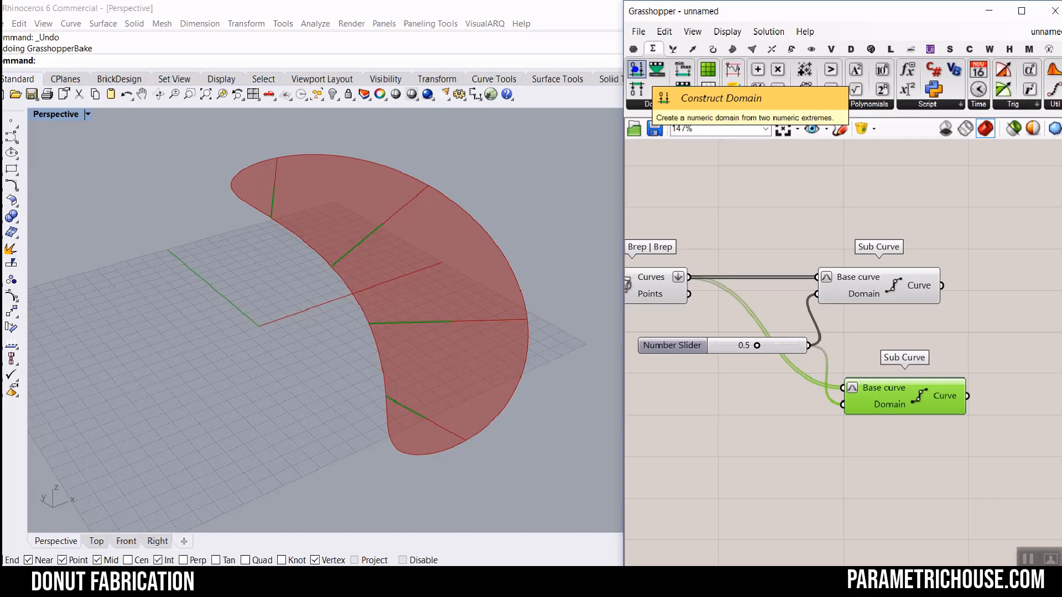
{"action": "left_click_drag", "start_coordinate": [636, 67], "coordinate": [790, 410]}
{"action": "left_click_drag", "start_coordinate": [865, 381], "coordinate": [958, 380]}
{"action": "left_click_drag", "start_coordinate": [807, 399], "coordinate": [867, 380]}
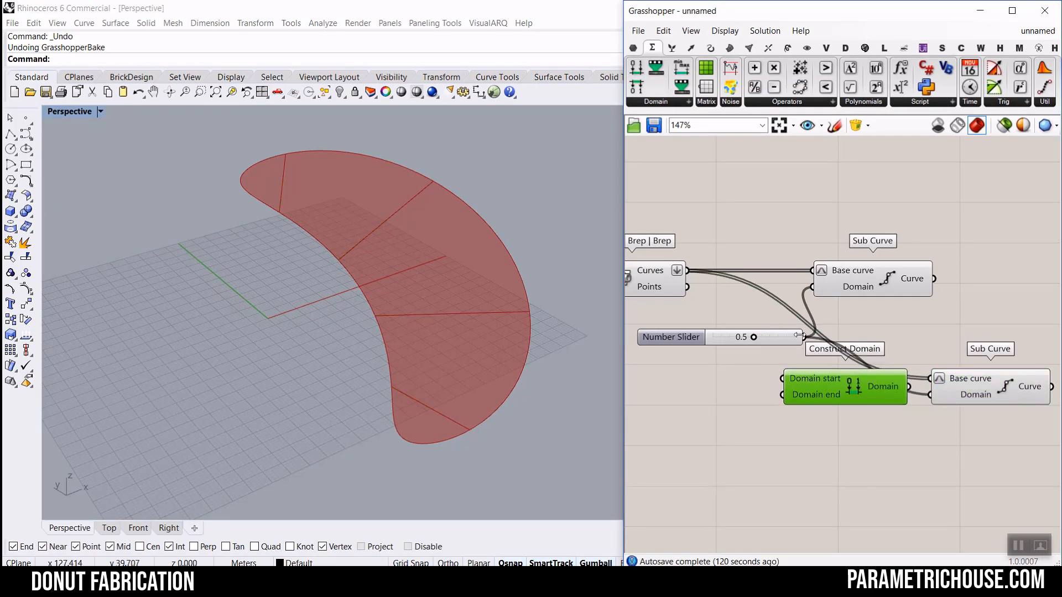
{"action": "left_click_drag", "start_coordinate": [807, 345], "coordinate": [783, 382]}
{"action": "mouse_move", "coordinate": [805, 395]}
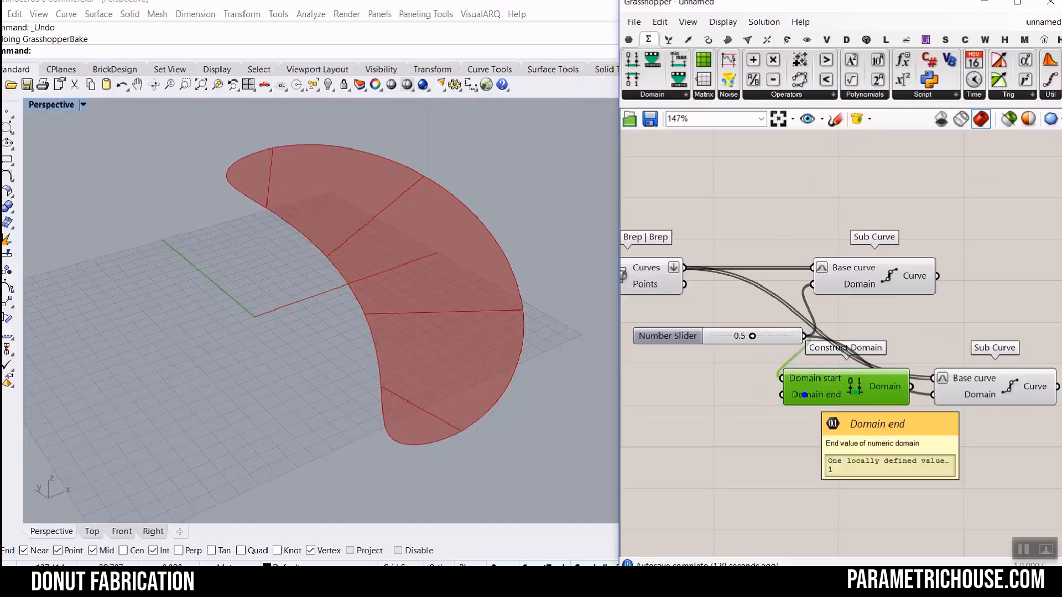
{"action": "left_click_drag", "start_coordinate": [911, 387], "coordinate": [1000, 391]}
{"action": "left_click_drag", "start_coordinate": [879, 291], "coordinate": [987, 274]}
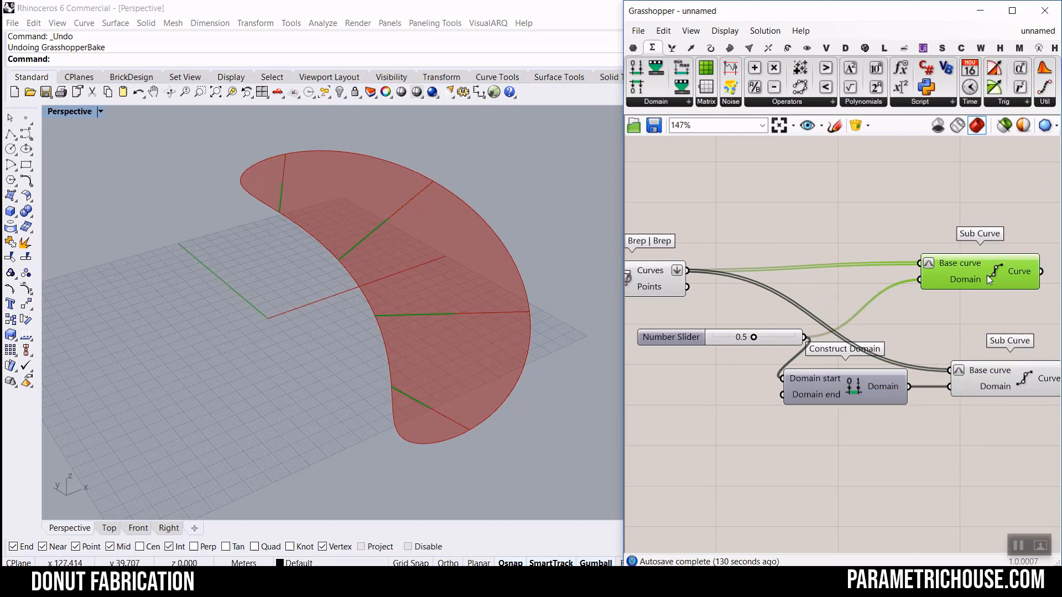
{"action": "left_click", "coordinate": [1000, 373]}
Turn off the preview of the Brep | Brep component and check the segments from both Sub Curve components.
{"action": "right_click_drag", "start_coordinate": [807, 295], "coordinate": [866, 292]}
{"action": "scroll", "coordinate": [866, 292], "scroll_direction": "down", "scroll_amount": 3}
{"action": "left_click_drag", "start_coordinate": [859, 245], "coordinate": [754, 342]}
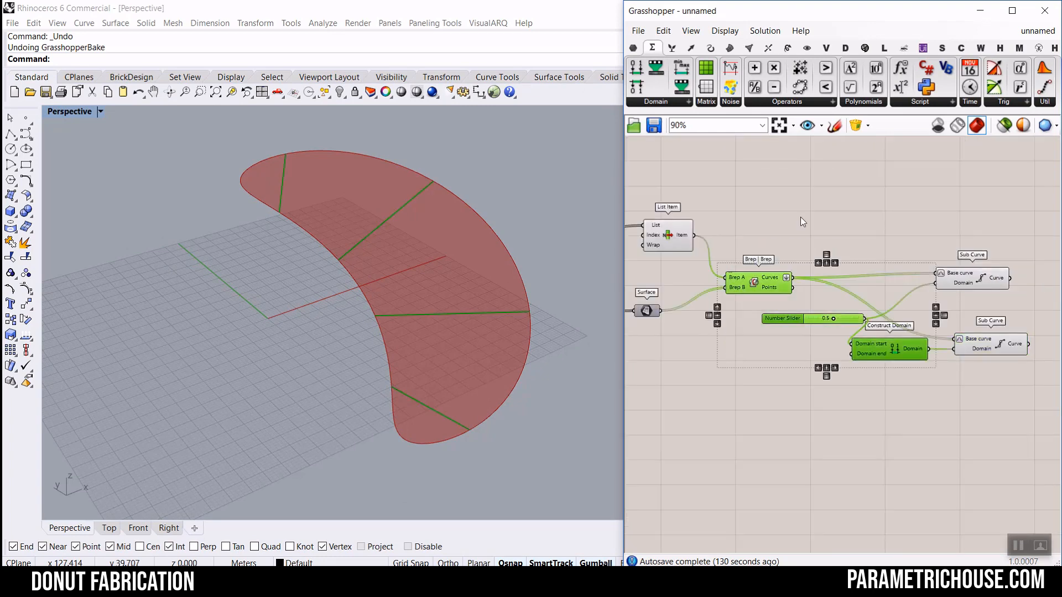
{"action": "right_click", "coordinate": [811, 181]}
{"action": "left_click", "coordinate": [832, 201]}
{"action": "left_click", "coordinate": [971, 274]}
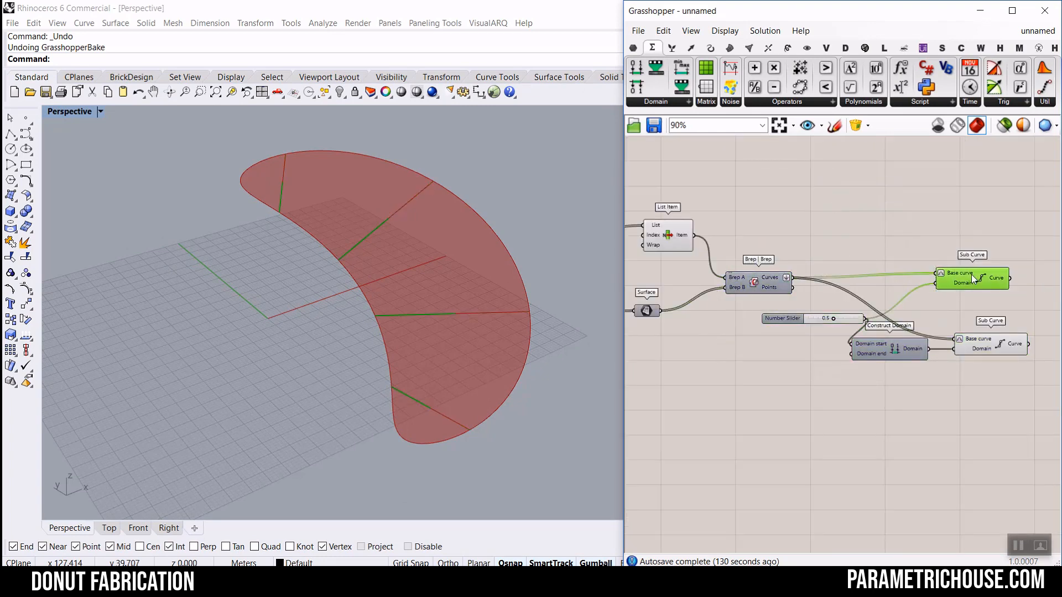
{"action": "left_click", "coordinate": [992, 348]}
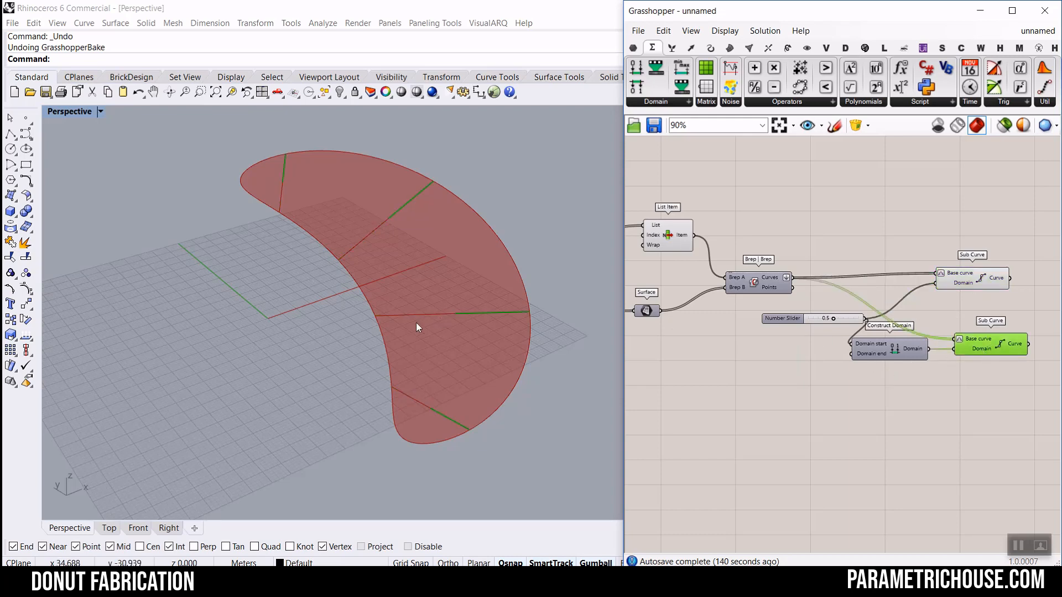
{"action": "scroll", "coordinate": [404, 183], "scroll_direction": "up", "scroll_amount": 5}
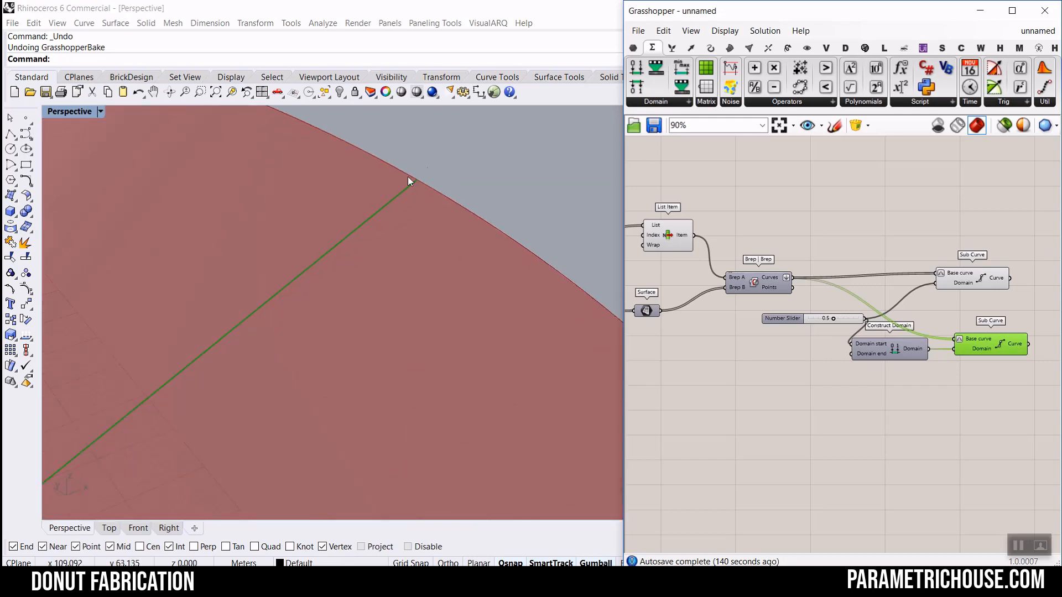
Inspect the line segments produced by both Sub Curve components across the section surface.
{"action": "scroll", "coordinate": [398, 207], "scroll_direction": "down", "scroll_amount": 5}
{"action": "scroll", "coordinate": [282, 298], "scroll_direction": "up", "scroll_amount": 4}
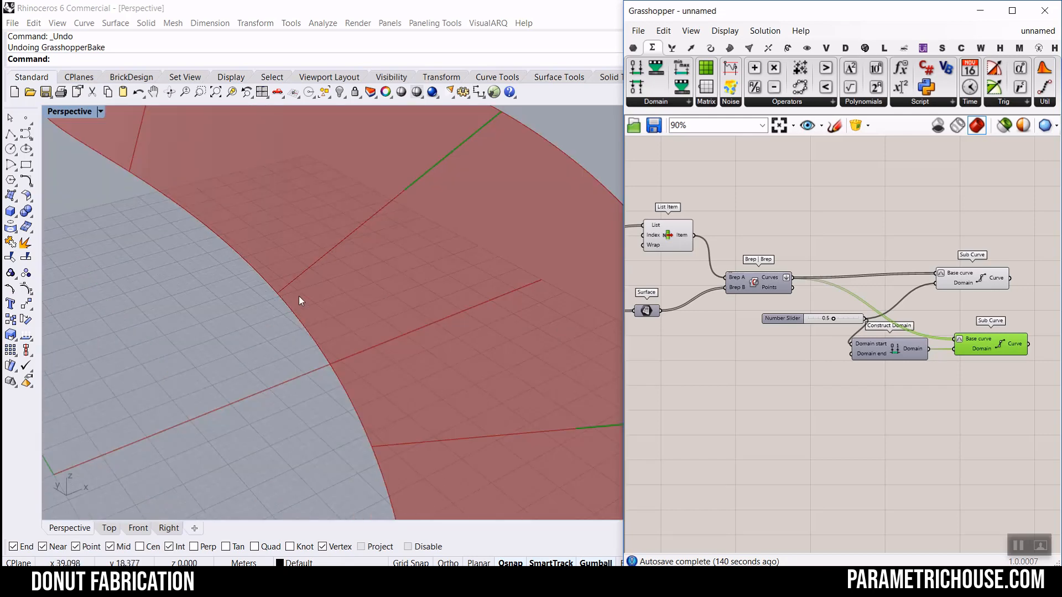
{"action": "scroll", "coordinate": [299, 296], "scroll_direction": "down", "scroll_amount": 3}
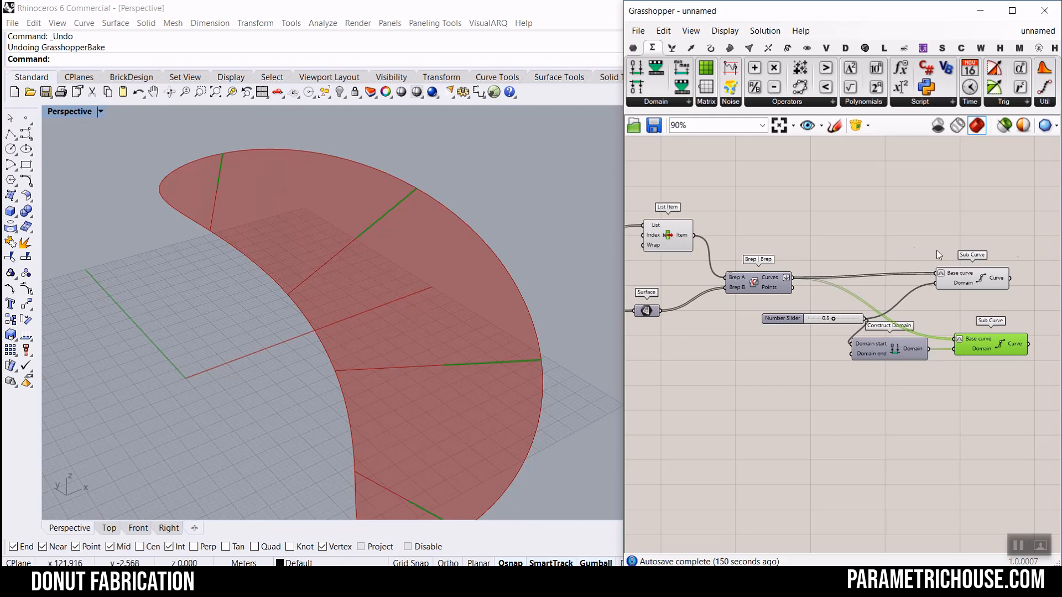
{"action": "right_click_drag", "start_coordinate": [1009, 243], "coordinate": [811, 267]}
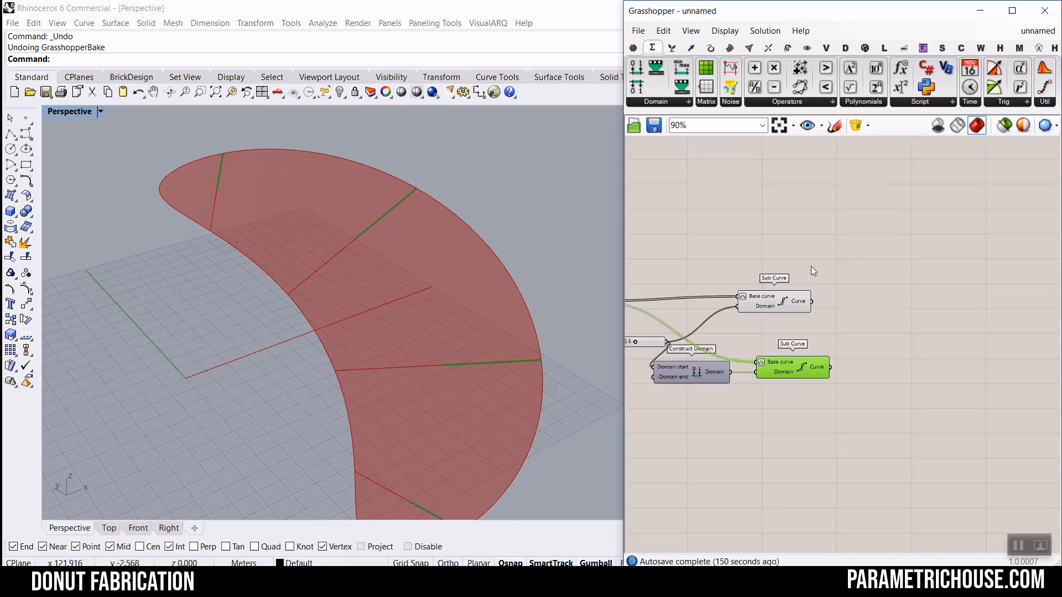
{"action": "scroll", "coordinate": [772, 303], "scroll_direction": "up", "scroll_amount": 2}
{"action": "left_click", "coordinate": [781, 303]}
{"action": "left_click", "coordinate": [903, 307]}
Add an Extend Curve component, feed the upper Sub Curve into its Curve input, and check its extension Type options.
{"action": "scroll", "coordinate": [899, 310], "scroll_direction": "up", "scroll_amount": 2}
{"action": "double_click", "coordinate": [885, 314]}
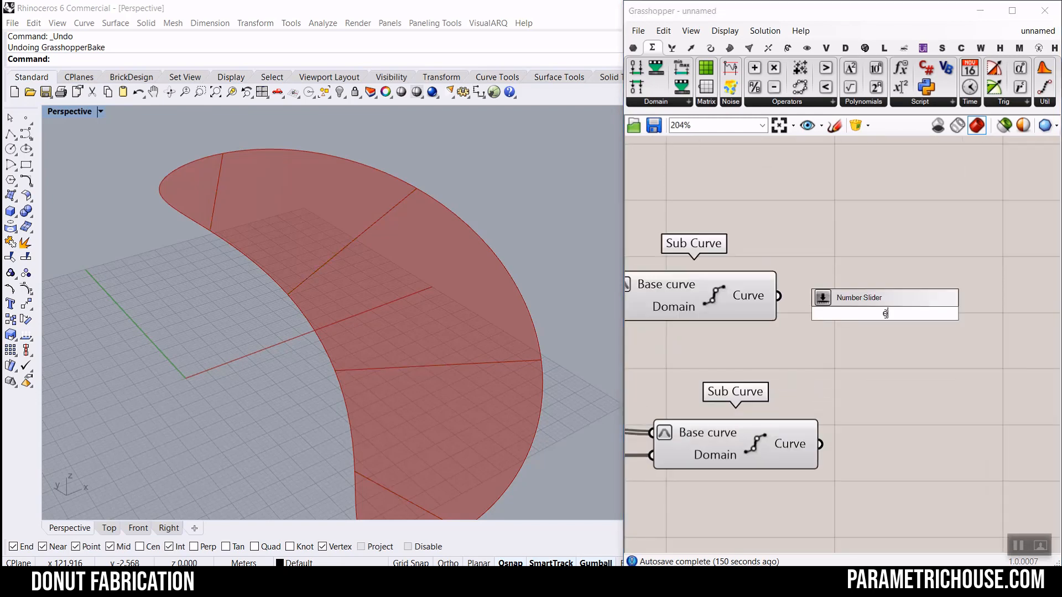
{"action": "type", "text": "ex"}
{"action": "left_click", "coordinate": [879, 263]}
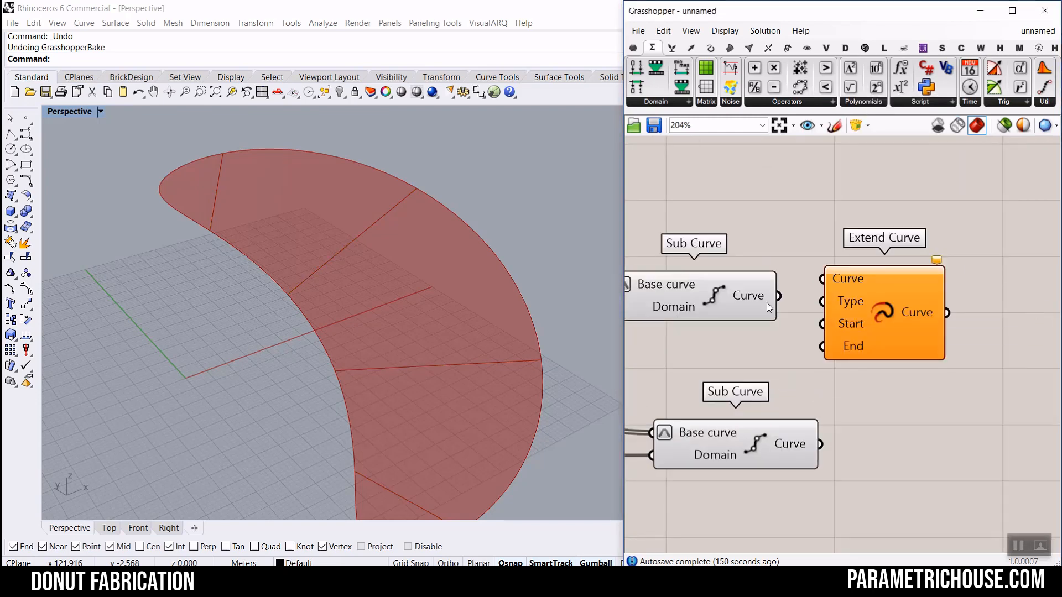
{"action": "left_click_drag", "start_coordinate": [778, 296], "coordinate": [826, 281]}
{"action": "left_click_drag", "start_coordinate": [900, 312], "coordinate": [987, 314]}
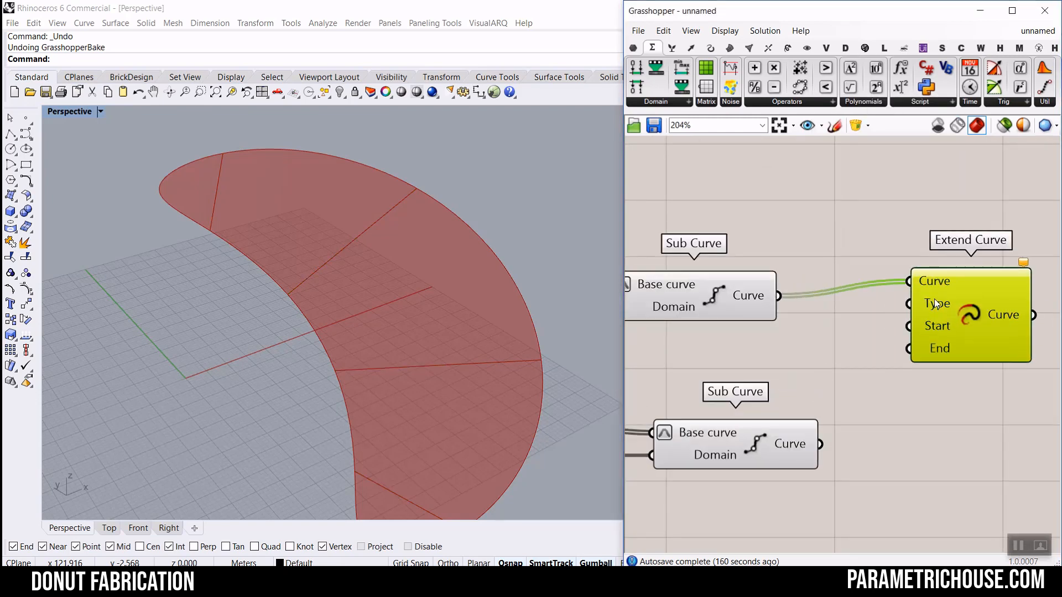
{"action": "right_click", "coordinate": [936, 305]}
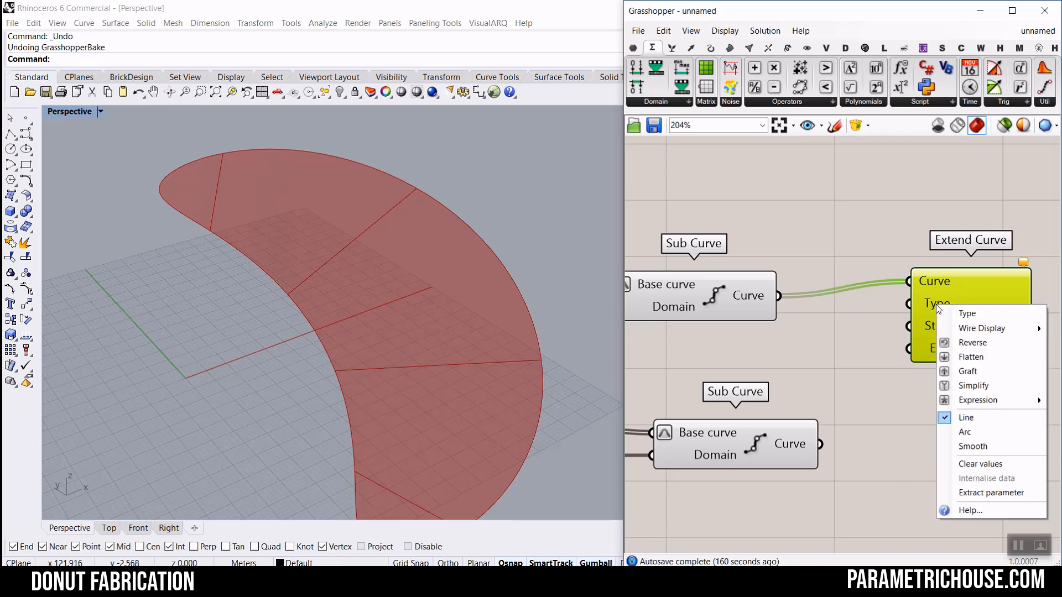
{"action": "left_click", "coordinate": [800, 340]}
Examine the upper Sub Curve segments in the viewport to identify which end needs extending beyond the surface.
{"action": "right_click_drag", "start_coordinate": [921, 328], "coordinate": [924, 280]}
{"action": "scroll", "coordinate": [931, 275], "scroll_direction": "up", "scroll_amount": 3}
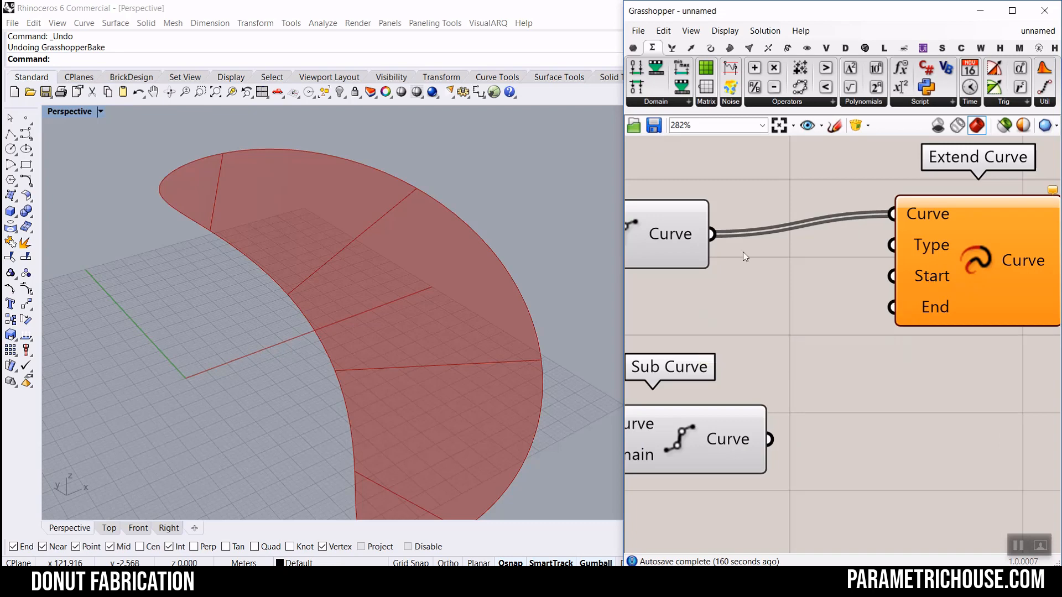
{"action": "left_click", "coordinate": [681, 233]}
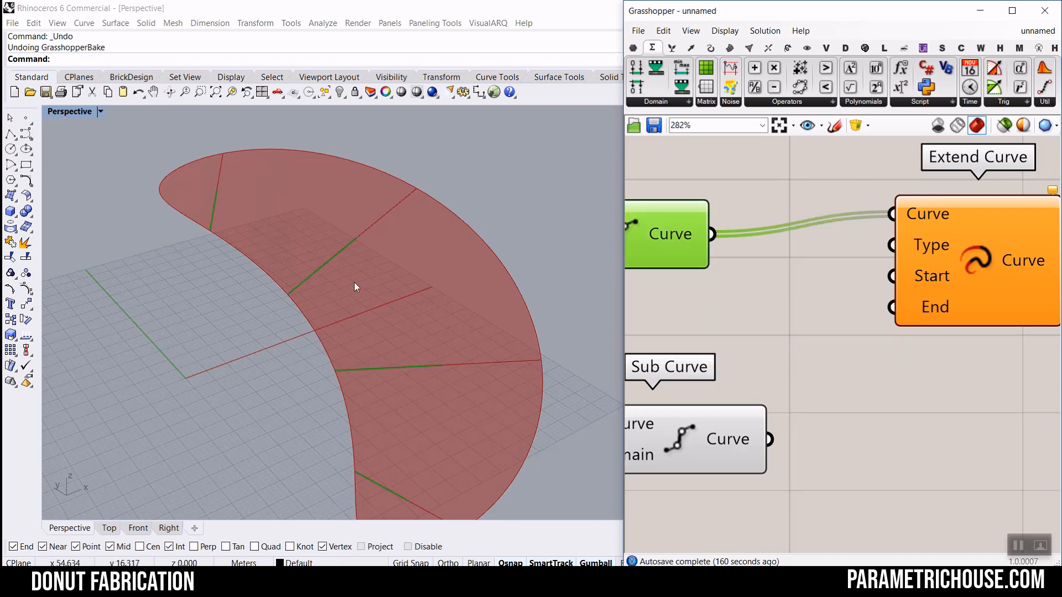
{"action": "key", "text": "ctrl+2"}
{"action": "mouse_move", "coordinate": [358, 240]}
{"action": "left_mouse_down"}
{"action": "mouse_move", "coordinate": [386, 219]}
{"action": "mouse_move", "coordinate": [377, 253]}
{"action": "left_mouse_up"}
{"action": "left_click_drag", "start_coordinate": [285, 296], "coordinate": [245, 312]}
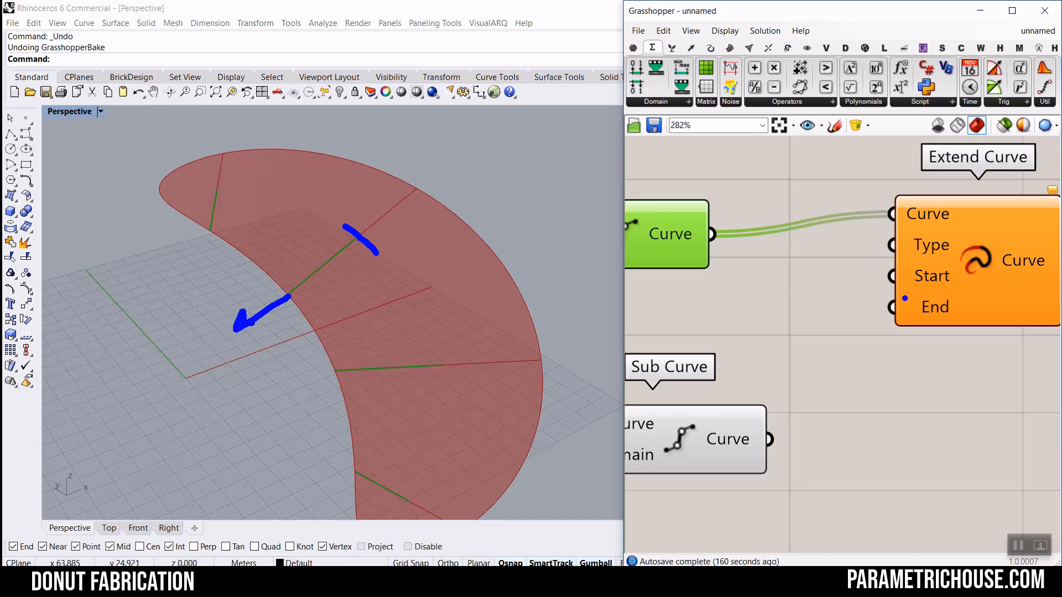
{"action": "key", "text": "Escape"}
Create a panel containing 0, connect it to Extend Curve's Start input, and resize it beside the component.
{"action": "double_click", "coordinate": [742, 307]}
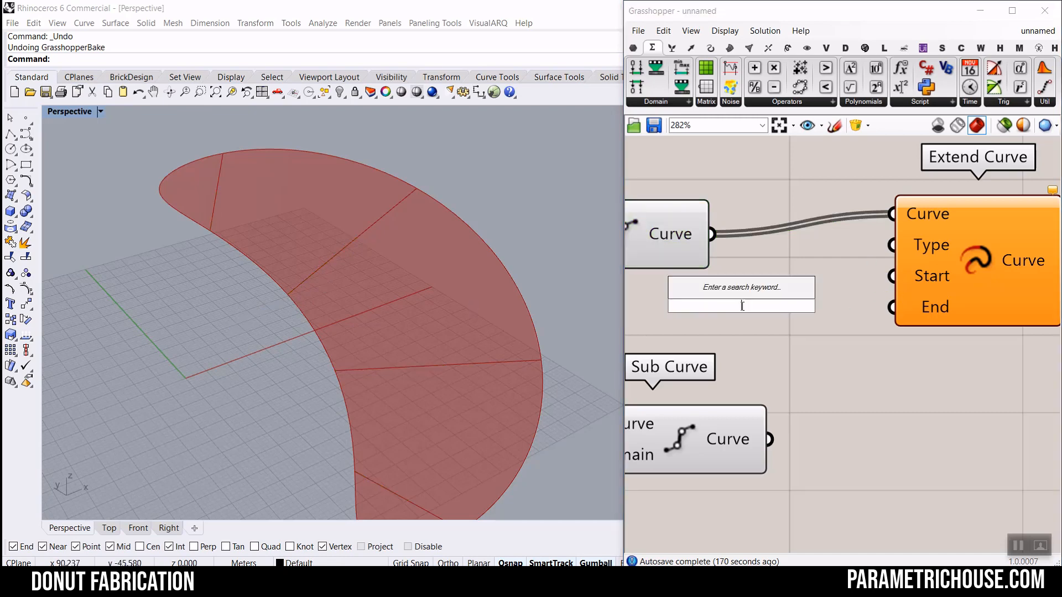
{"action": "type", "text": "//0"}
{"action": "key", "text": "Return"}
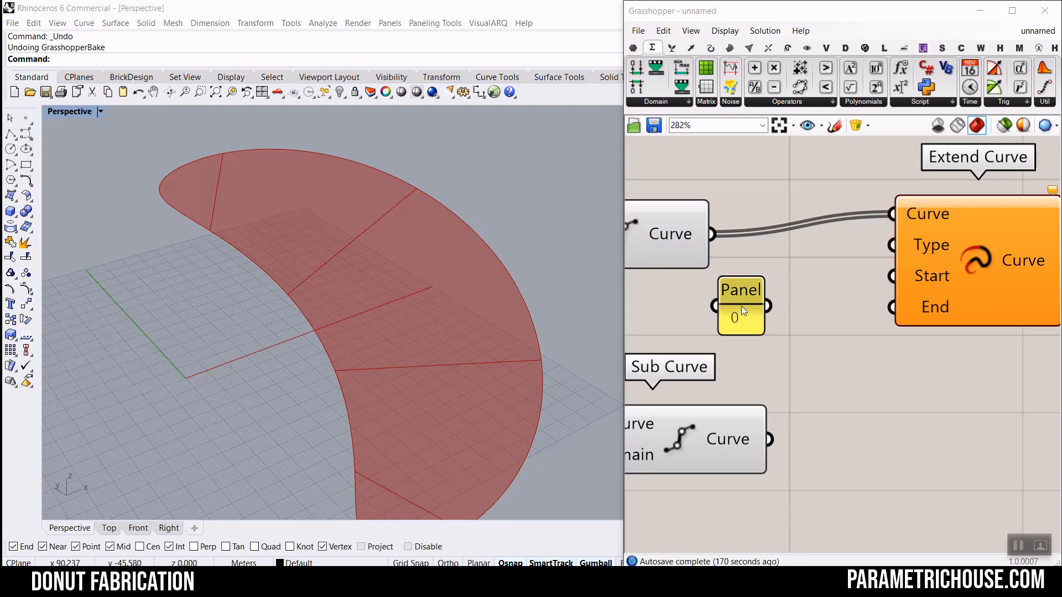
{"action": "left_click_drag", "start_coordinate": [768, 305], "coordinate": [892, 276]}
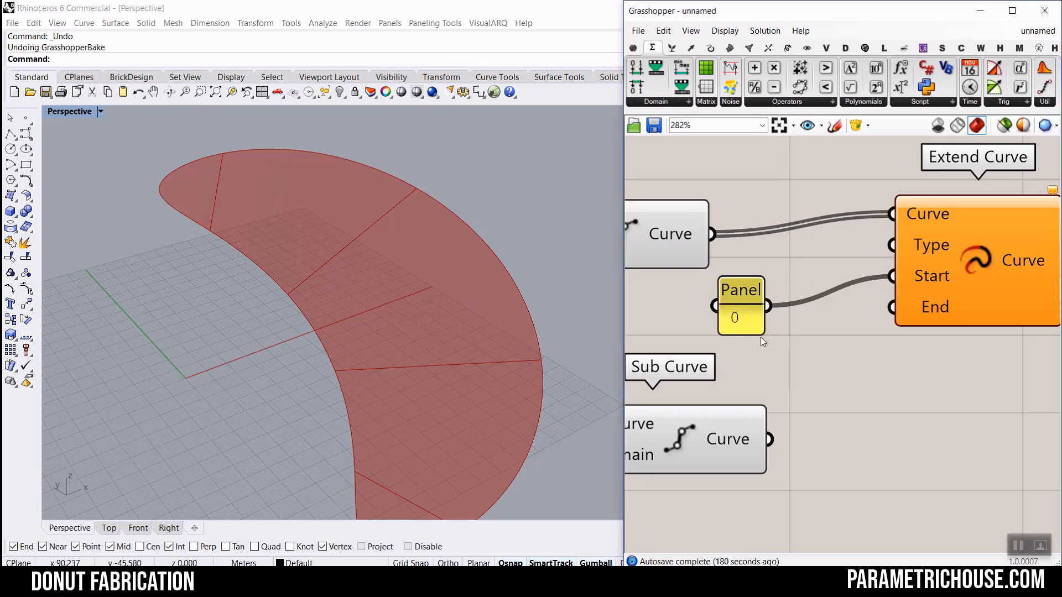
{"action": "left_click_drag", "start_coordinate": [761, 332], "coordinate": [827, 291]}
{"action": "right_click_drag", "start_coordinate": [828, 291], "coordinate": [781, 244]}
{"action": "scroll", "coordinate": [783, 244], "scroll_direction": "down", "scroll_amount": 2}
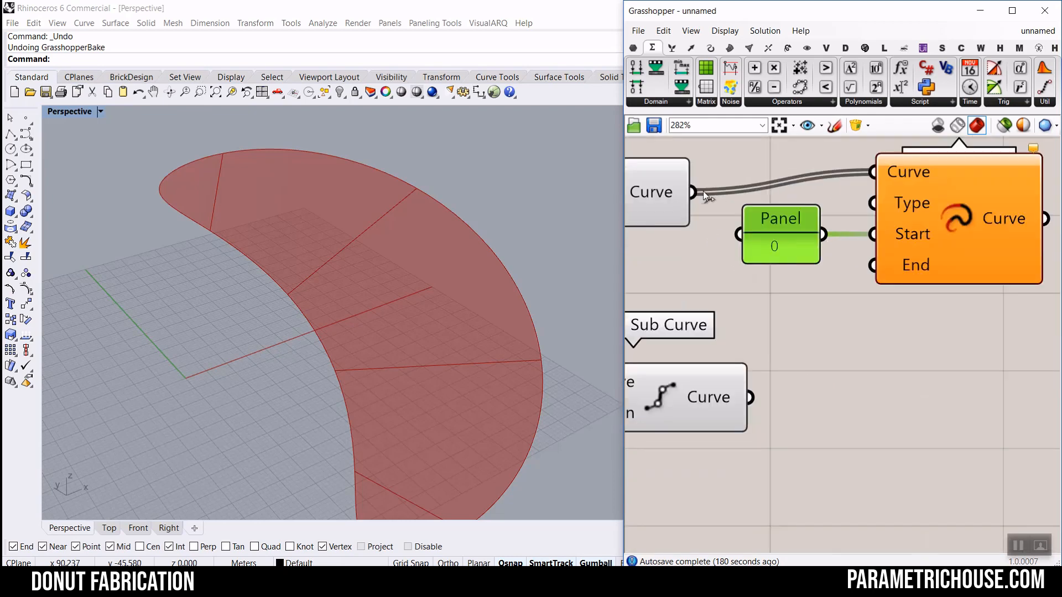
Connect the upper Sub Curve to Extend Curve's End input and preview the extension.
{"action": "left_click_drag", "start_coordinate": [698, 203], "coordinate": [829, 256]}
{"action": "scroll", "coordinate": [848, 263], "scroll_direction": "up", "scroll_amount": 2}
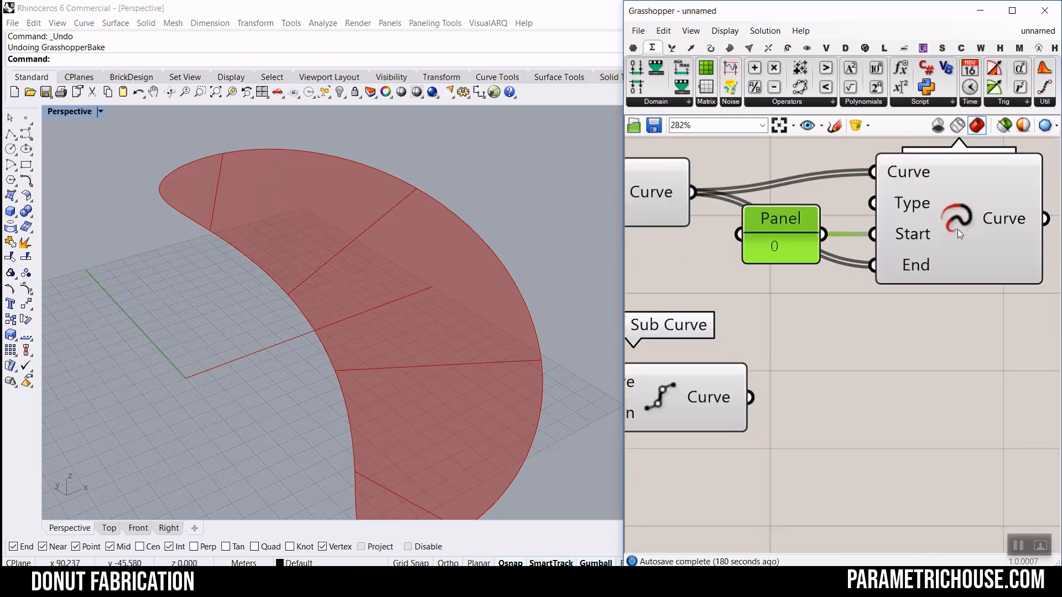
{"action": "left_click", "coordinate": [967, 210]}
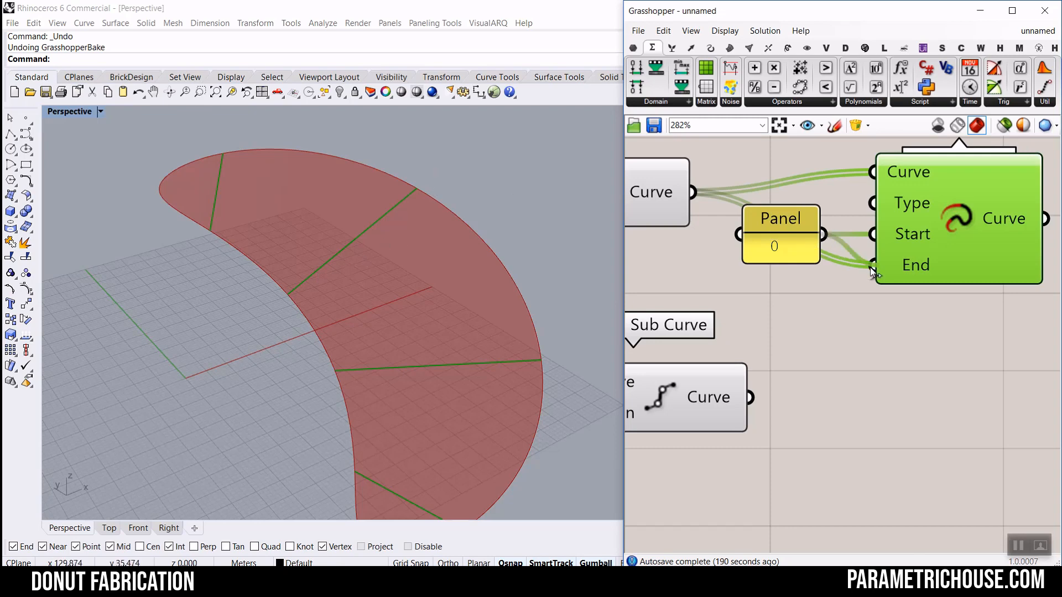
Swap the extension inputs by connecting the 0 panel to End and the upper Sub Curve to Start, and check the extended lines.
{"action": "left_click_drag", "start_coordinate": [781, 251], "coordinate": [784, 283]}
{"action": "left_click_drag", "start_coordinate": [695, 193], "coordinate": [875, 234]}
{"action": "left_click", "coordinate": [896, 217]}
{"action": "scroll", "coordinate": [276, 324], "scroll_direction": "down", "scroll_amount": 7}
{"action": "right_click_drag", "start_coordinate": [293, 330], "coordinate": [325, 301]}
{"action": "scroll", "coordinate": [994, 264], "scroll_direction": "down", "scroll_amount": 2}
{"action": "scroll", "coordinate": [995, 263], "scroll_direction": "down", "scroll_amount": 2}
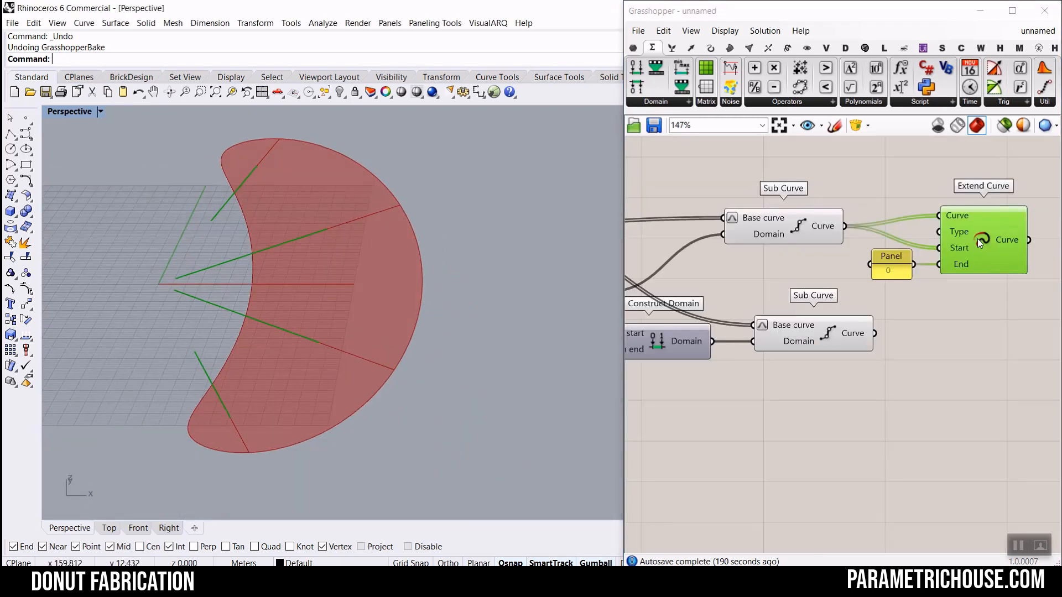
Duplicate the Extend Curve component below the original and feed the lower Sub Curve into the copy's Curve input.
{"action": "left_click_drag", "start_coordinate": [978, 238], "coordinate": [988, 365], "text": "alt"}
{"action": "left_click", "coordinate": [874, 350]}
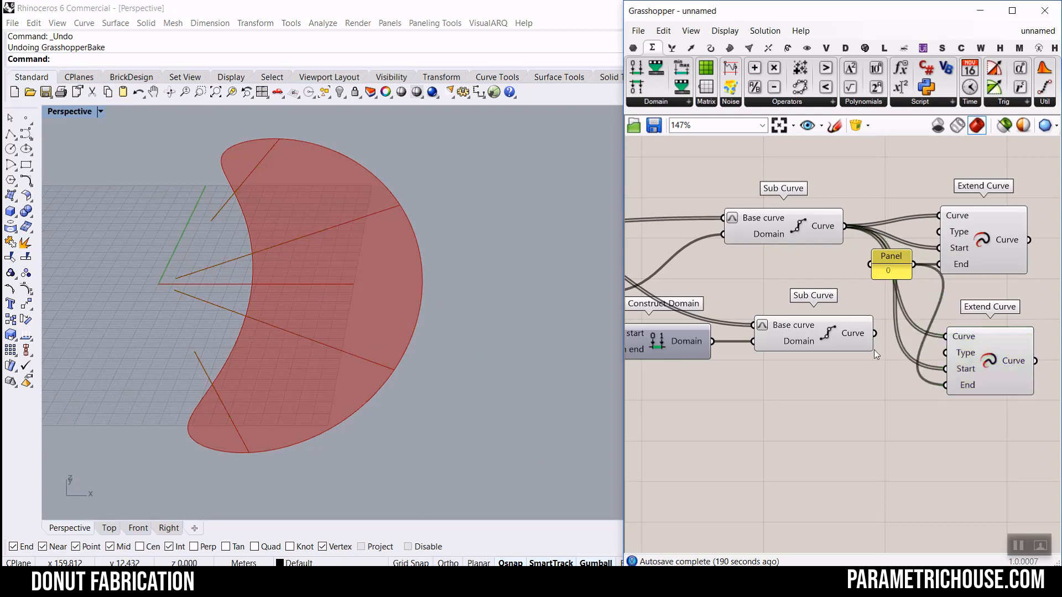
{"action": "left_click_drag", "start_coordinate": [874, 334], "coordinate": [945, 336]}
{"action": "scroll", "coordinate": [883, 339], "scroll_direction": "up", "scroll_amount": 2}
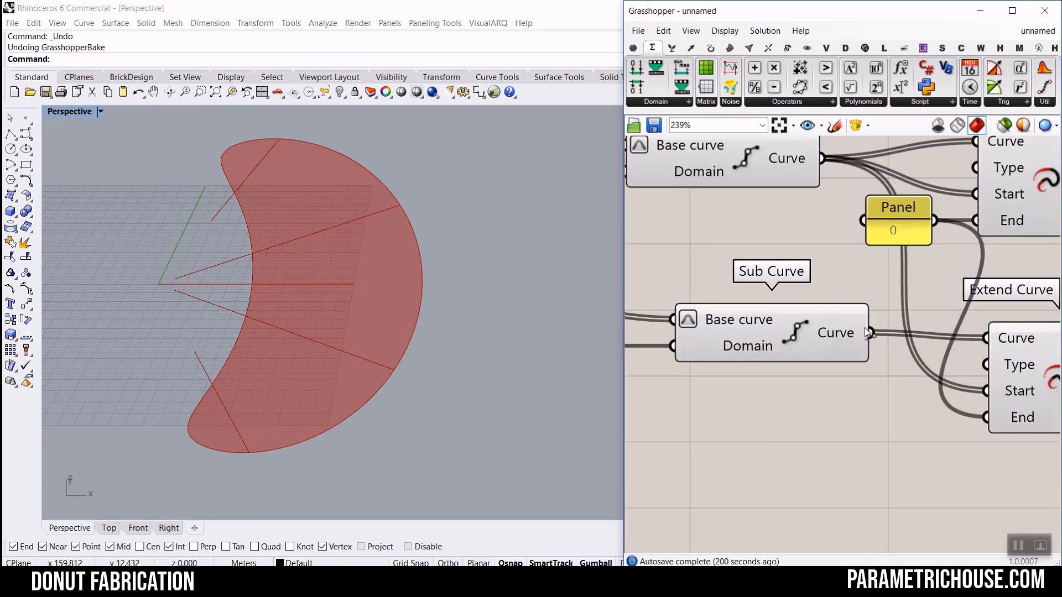
{"action": "left_click_drag", "start_coordinate": [926, 387], "coordinate": [926, 387]}
Copy the 0 panel, place it beside the lower Extend Curve, and connect it to that component's End input.
{"action": "left_click", "coordinate": [904, 227]}
{"action": "key", "text": "ctrl+c"}
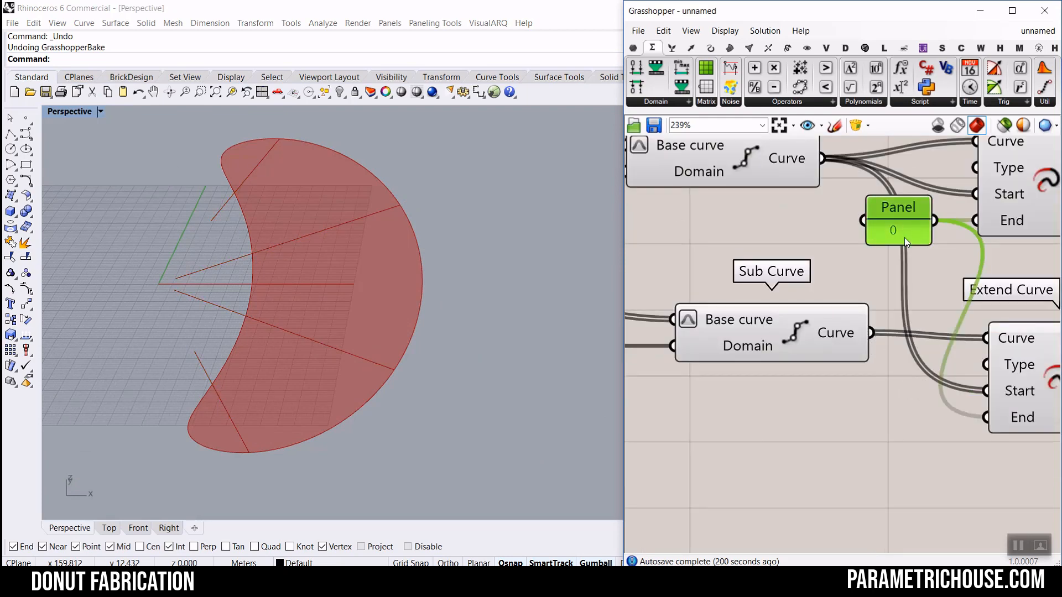
{"action": "key", "text": "ctrl+v"}
{"action": "left_click_drag", "start_coordinate": [894, 332], "coordinate": [899, 422]}
{"action": "right_click_drag", "start_coordinate": [931, 420], "coordinate": [865, 389]}
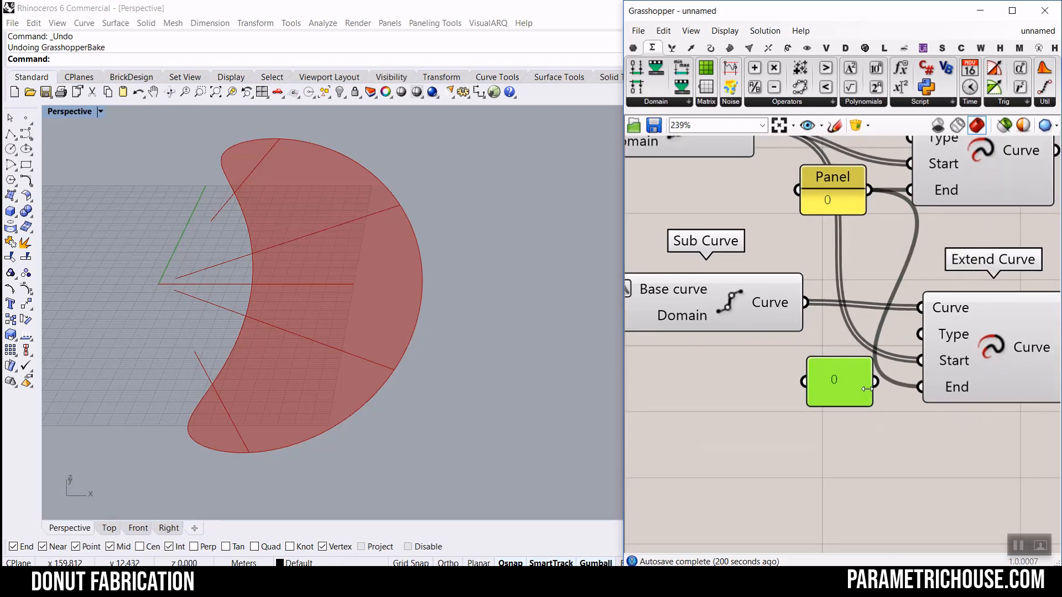
{"action": "left_click_drag", "start_coordinate": [872, 383], "coordinate": [921, 387]}
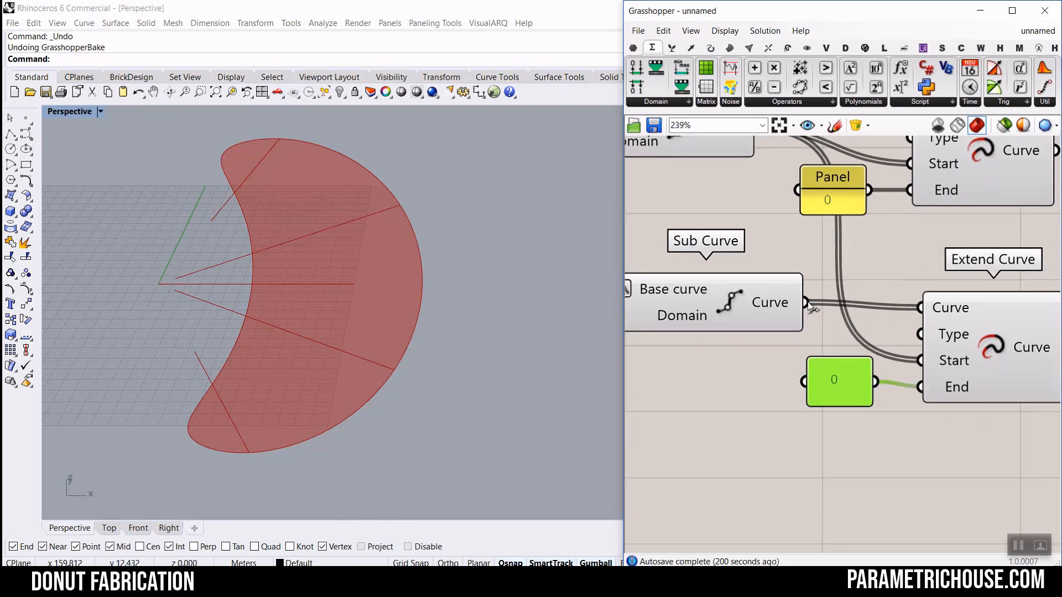
Connect the lower Sub Curve to the lower Extend Curve's Start input and preview the extension.
{"action": "left_click_drag", "start_coordinate": [808, 301], "coordinate": [920, 360]}
{"action": "left_click", "coordinate": [967, 357]}
{"action": "mouse_move", "coordinate": [951, 356]}
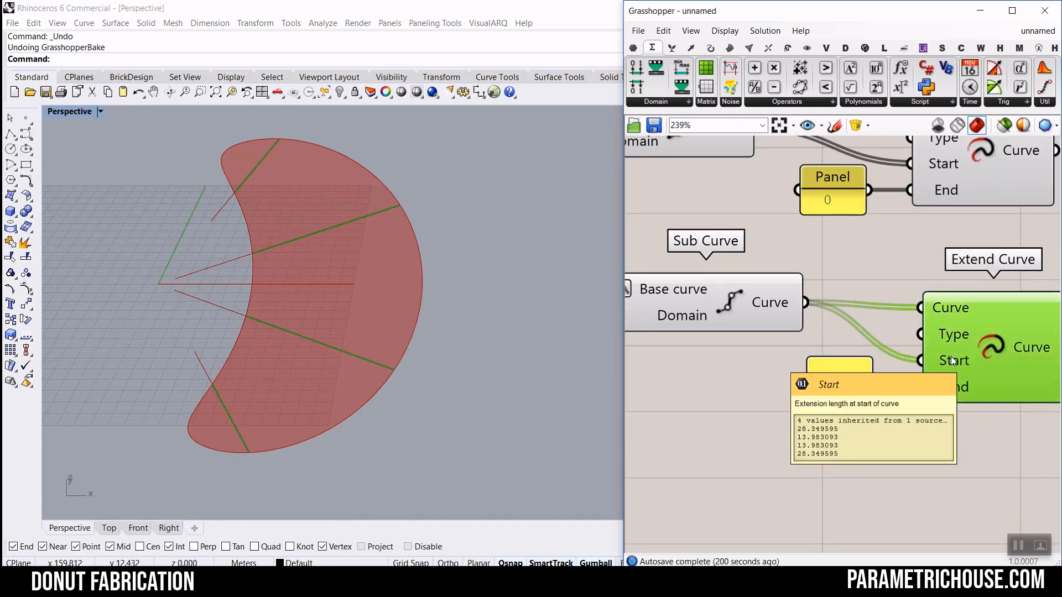
Connect the lower Sub Curve to the lower Extend Curve's End input and its 0 panel to Start, and check the extended lines.
{"action": "left_click_drag", "start_coordinate": [806, 303], "coordinate": [920, 387]}
{"action": "left_click_drag", "start_coordinate": [841, 382], "coordinate": [849, 354]}
{"action": "left_click", "coordinate": [983, 338]}
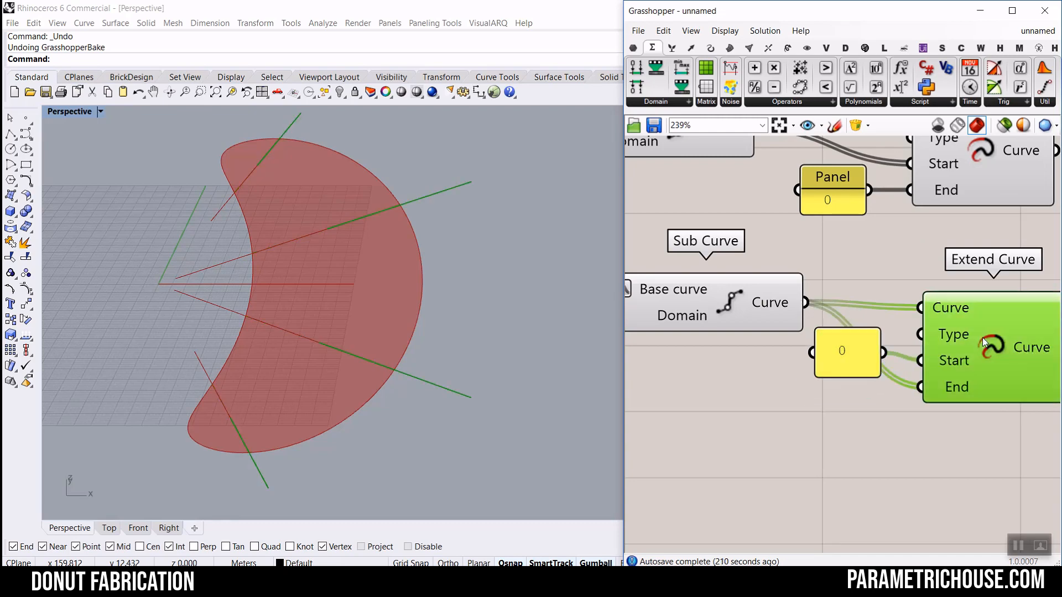
{"action": "scroll", "coordinate": [801, 344], "scroll_direction": "down", "scroll_amount": 3}
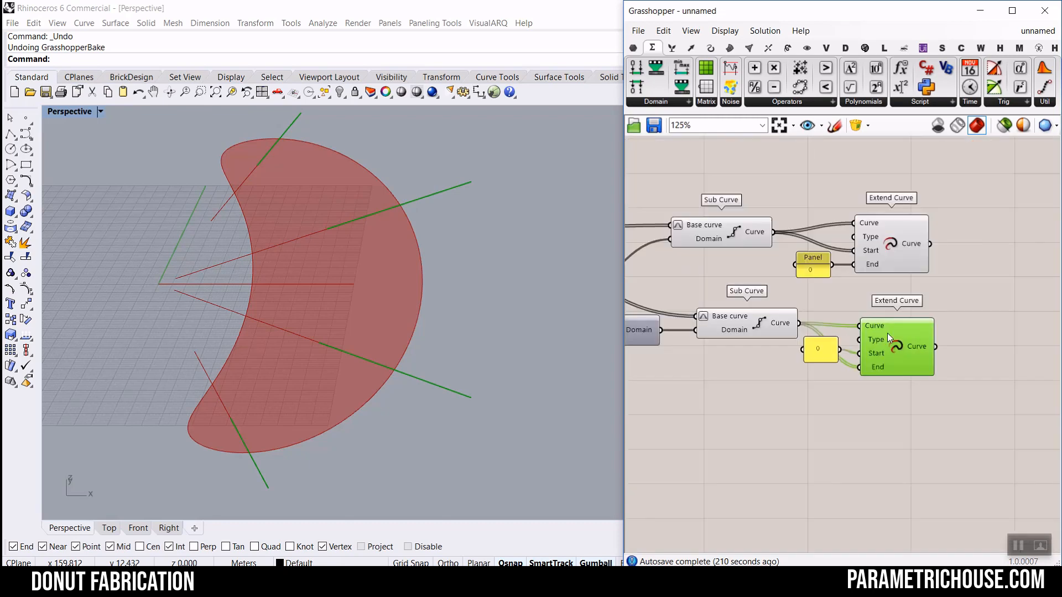
Clear the title of the upper 0 panel and preview the results of both Extend Curve components.
{"action": "double_click", "coordinate": [820, 274]}
{"action": "left_click", "coordinate": [918, 379]}
{"action": "scroll", "coordinate": [801, 344], "scroll_direction": "up", "scroll_amount": 3}
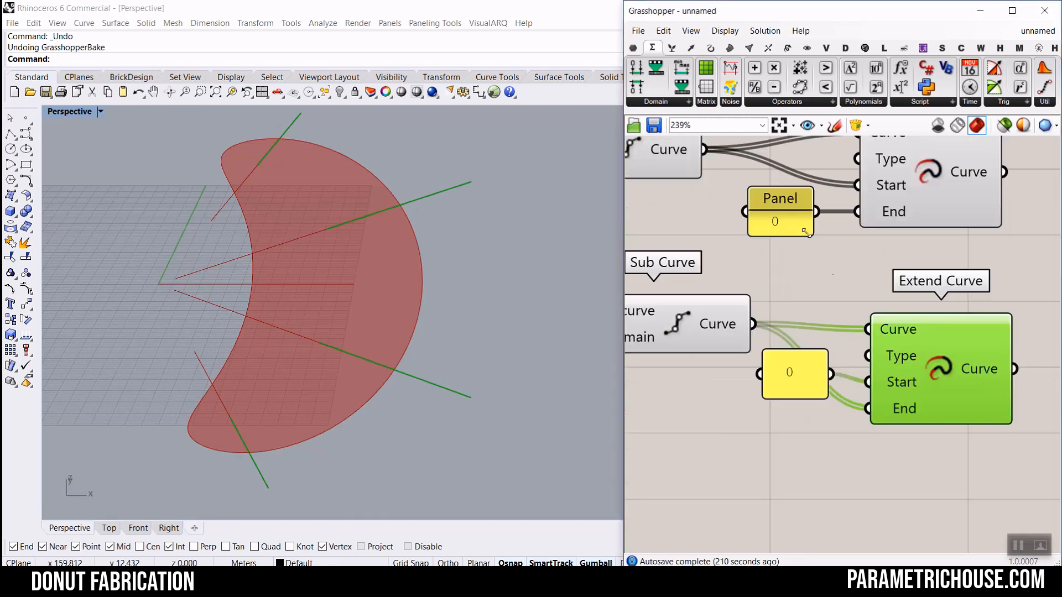
{"action": "right_click", "coordinate": [795, 217]}
{"action": "left_click_drag", "start_coordinate": [850, 229], "coordinate": [802, 231]}
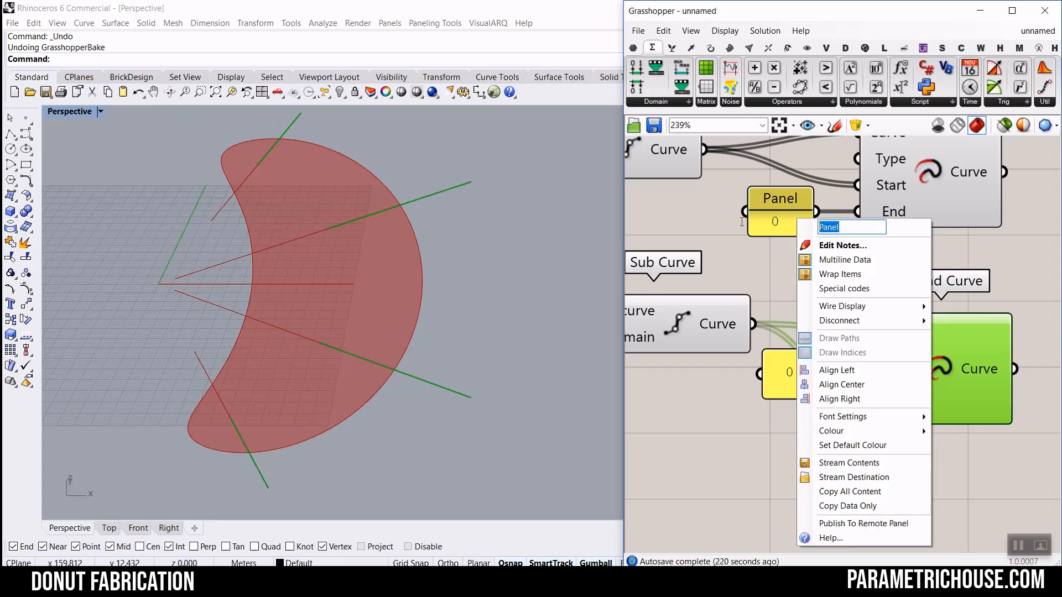
{"action": "key", "text": "BackSpace"}
{"action": "left_click", "coordinate": [720, 261]}
{"action": "scroll", "coordinate": [733, 273], "scroll_direction": "down", "scroll_amount": 4}
{"action": "left_click", "coordinate": [845, 237]}
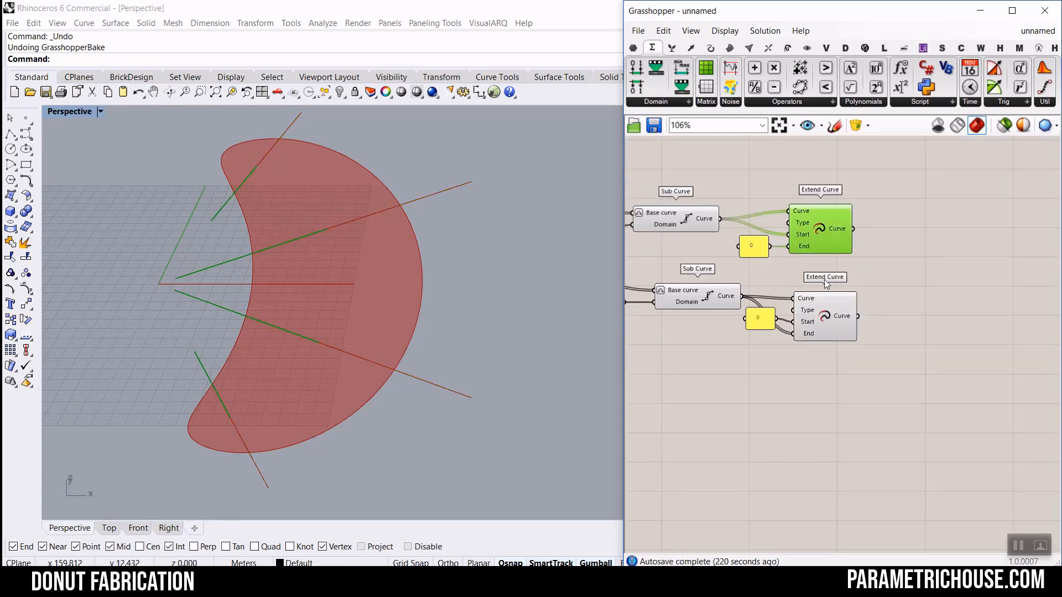
{"action": "left_click", "coordinate": [826, 329]}
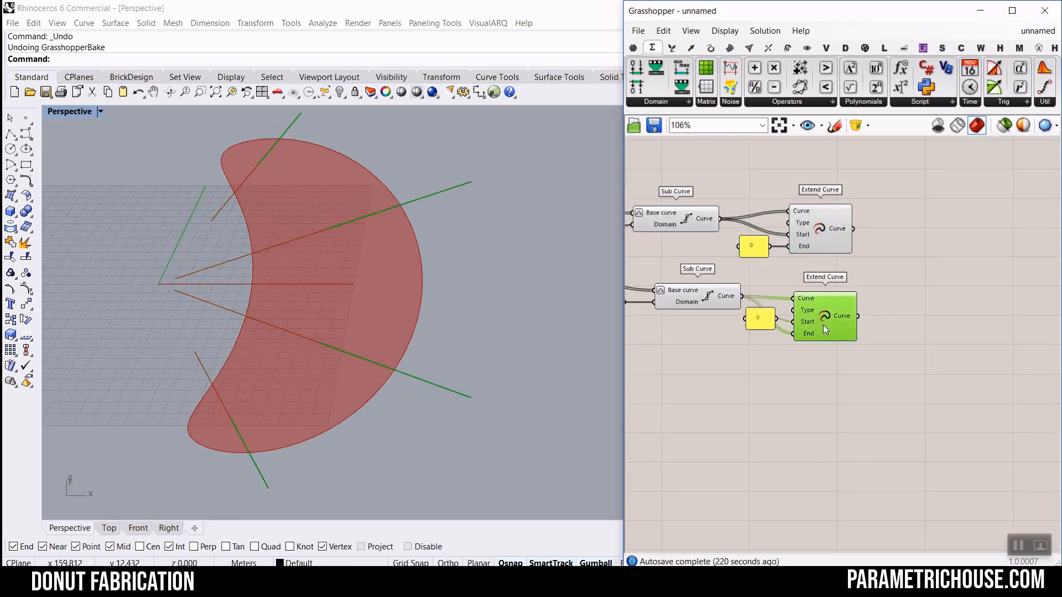
Add a Pipe component, feed the upper Extend Curve into its Curve input, and align it with that component.
{"action": "left_click", "coordinate": [729, 48]}
{"action": "left_click_drag", "start_coordinate": [817, 73], "coordinate": [968, 300]}
{"action": "scroll", "coordinate": [837, 228], "scroll_direction": "up", "scroll_amount": 4}
{"action": "right_click_drag", "start_coordinate": [994, 317], "coordinate": [749, 288]}
{"action": "scroll", "coordinate": [748, 287], "scroll_direction": "up", "scroll_amount": 1}
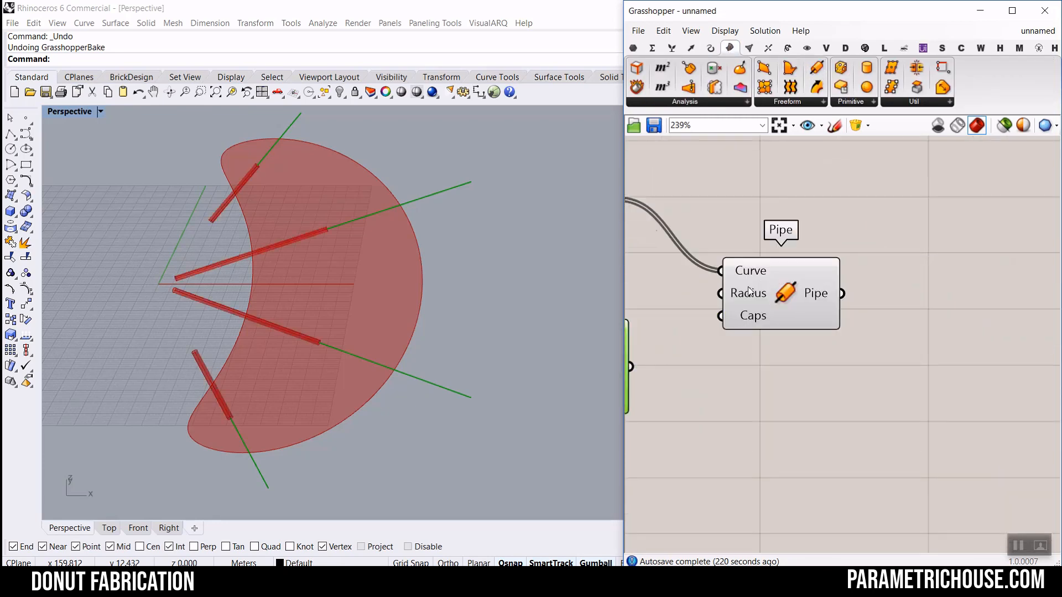
{"action": "scroll", "coordinate": [750, 290], "scroll_direction": "up", "scroll_amount": 1}
{"action": "left_click_drag", "start_coordinate": [808, 354], "coordinate": [896, 259]}
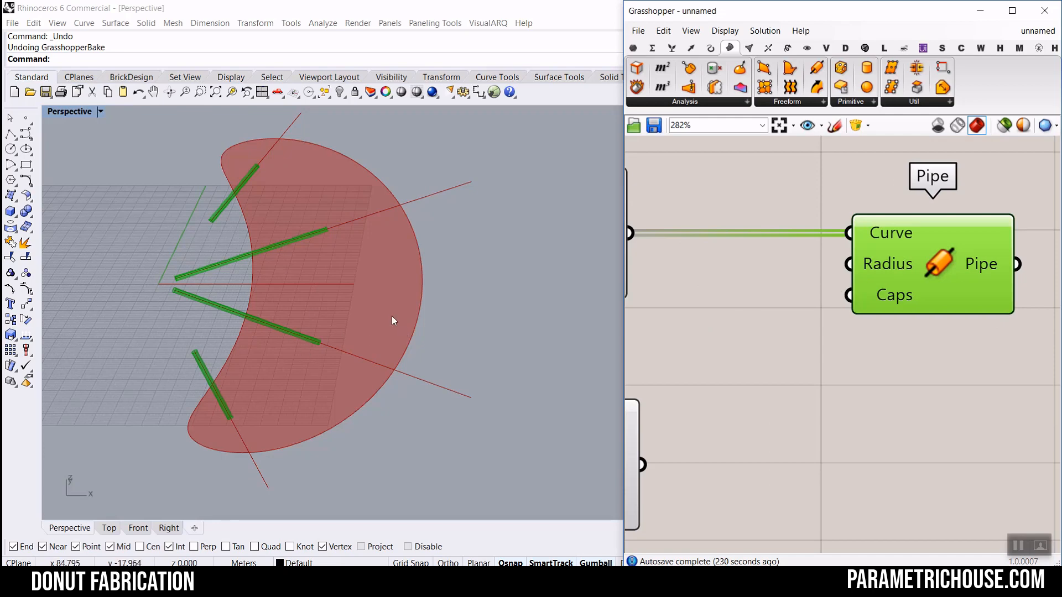
Add a number slider set to 1.25 between the two Extend Curve components.
{"action": "right_click_drag", "start_coordinate": [781, 304], "coordinate": [899, 313]}
{"action": "double_click", "coordinate": [765, 343]}
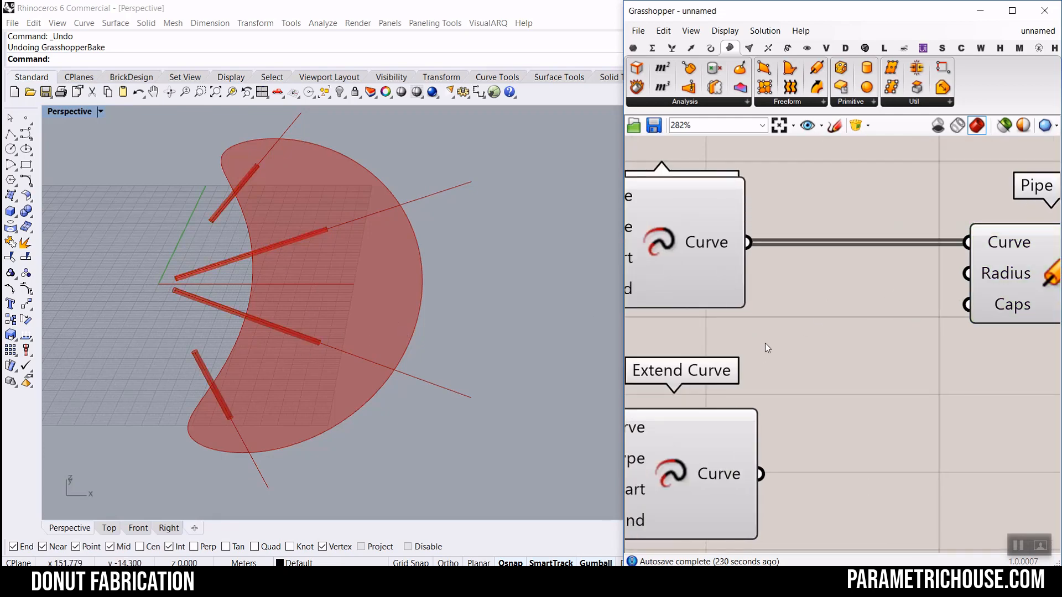
{"action": "type", "text": "1.25"}
{"action": "key", "text": "Return"}
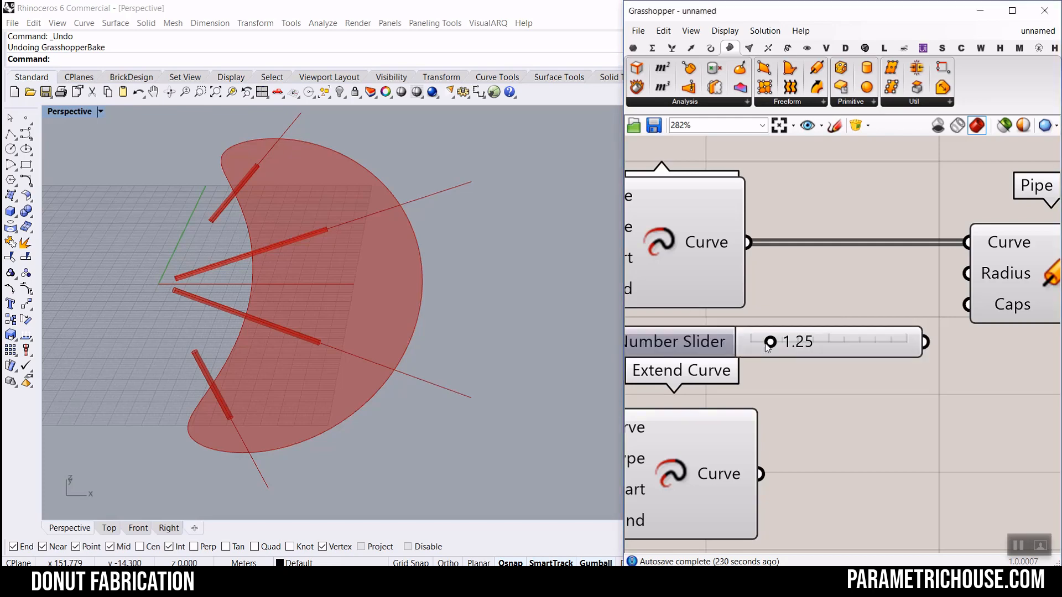
Rename the 1.25 number slider as Thickness.
{"action": "right_click", "coordinate": [748, 343]}
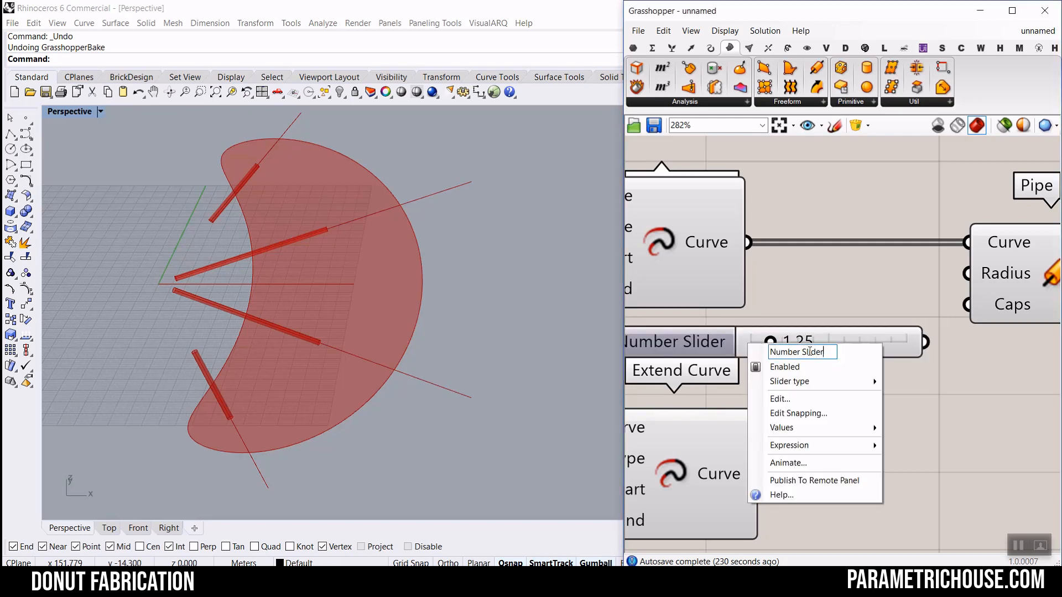
{"action": "key", "text": "ctrl+a"}
{"action": "type", "text": "Thcik"}
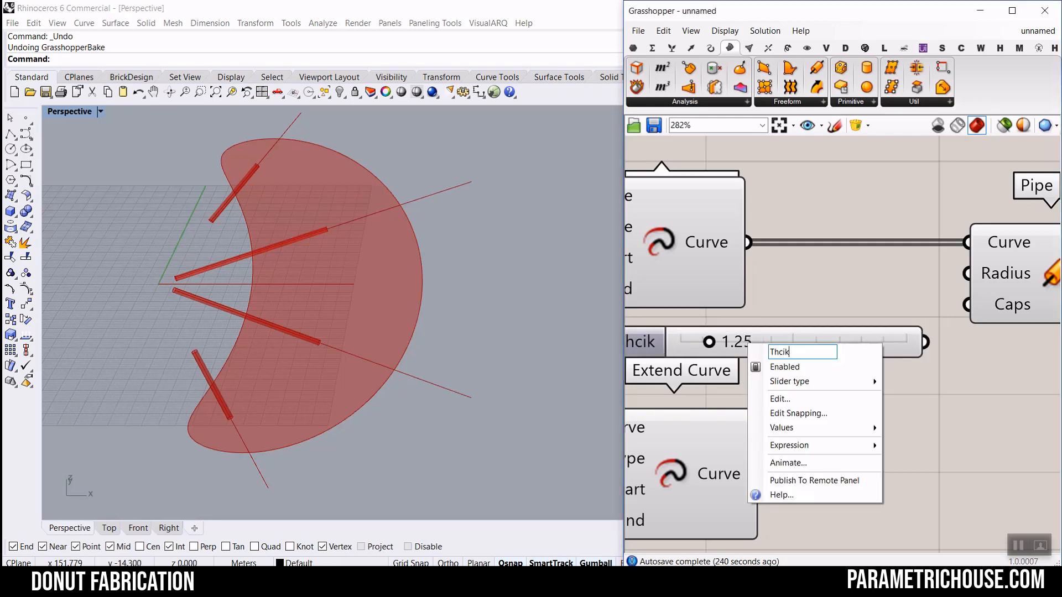
{"action": "key", "text": "BackSpace"}
{"action": "key", "text": "BackSpace"}
{"action": "key", "text": "BackSpace"}
{"action": "type", "text": "ickness"}
{"action": "key", "text": "Return"}
Connect the Thickness slider to the Pipe's Radius input and set the Pipe's Caps option to Flat.
{"action": "scroll", "coordinate": [880, 301], "scroll_direction": "down", "scroll_amount": 2}
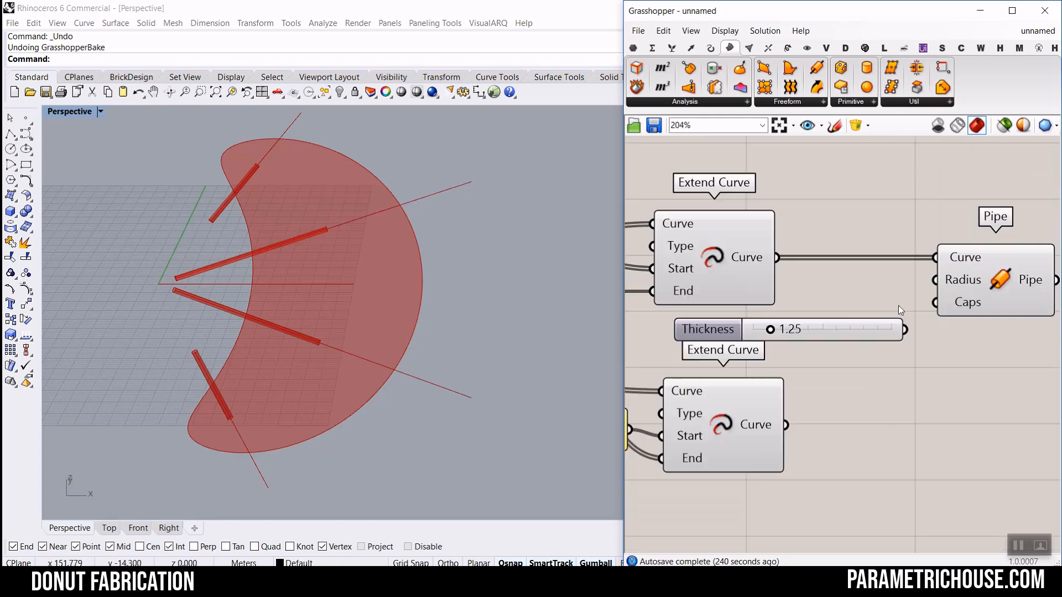
{"action": "right_click_drag", "start_coordinate": [898, 306], "coordinate": [748, 316]}
{"action": "left_click_drag", "start_coordinate": [736, 316], "coordinate": [761, 266]}
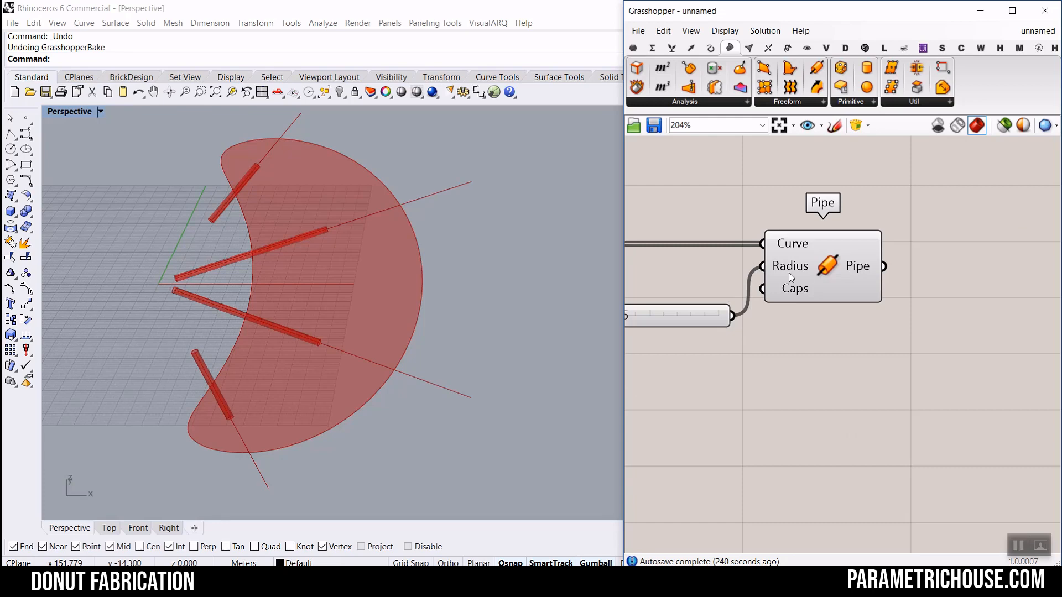
{"action": "scroll", "coordinate": [789, 273], "scroll_direction": "down", "scroll_amount": 3}
{"action": "scroll", "coordinate": [857, 257], "scroll_direction": "up", "scroll_amount": 4}
{"action": "right_click", "coordinate": [857, 254]}
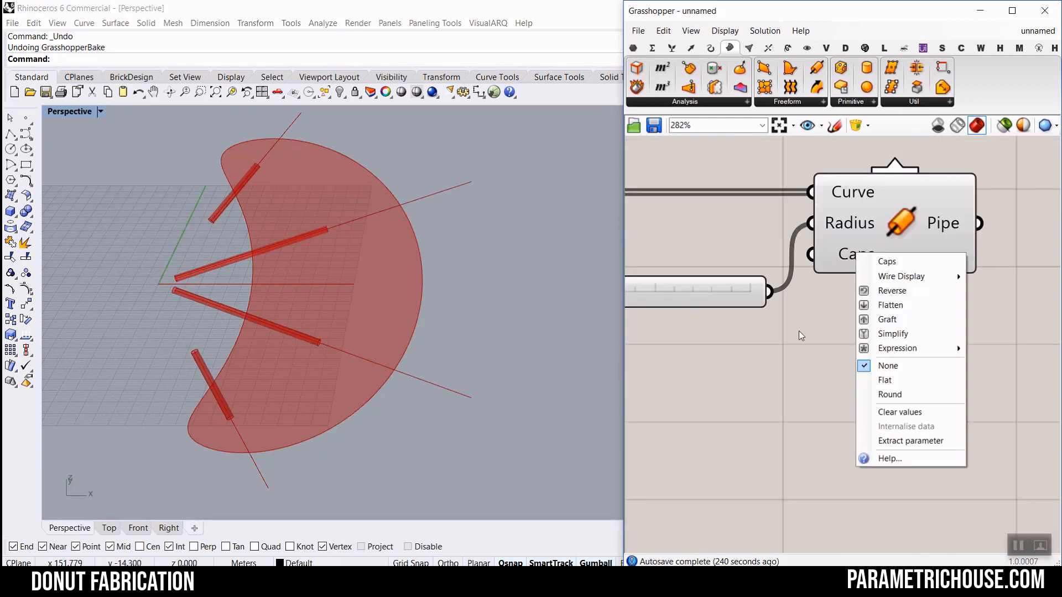
{"action": "left_click", "coordinate": [877, 380]}
{"action": "scroll", "coordinate": [837, 277], "scroll_direction": "down", "scroll_amount": 3}
Duplicate the Pipe component below the original and feed the lower Extend Curve into the copy's Curve input.
{"action": "left_click", "coordinate": [875, 241]}
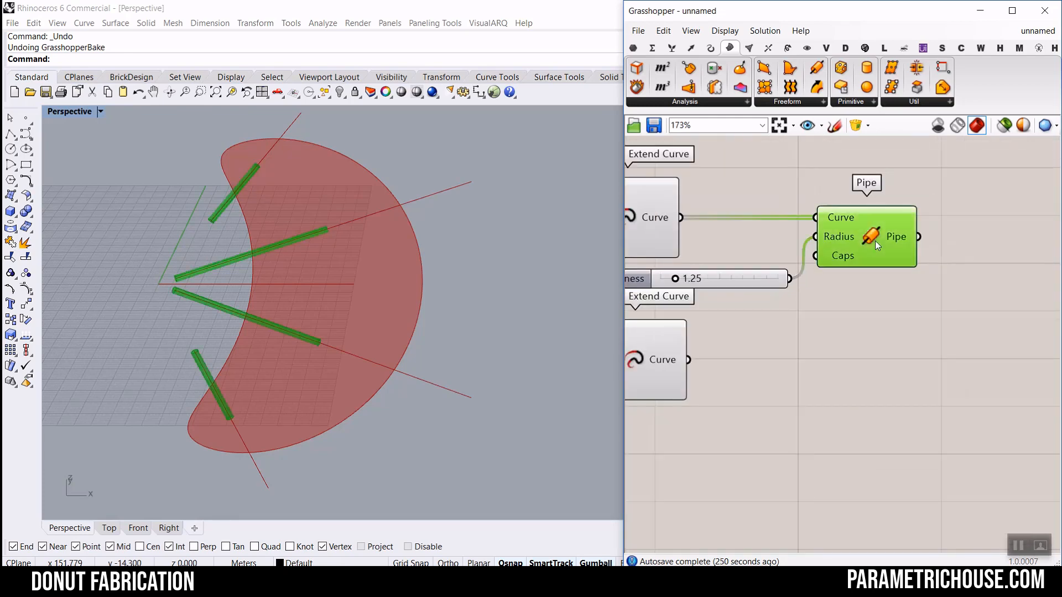
{"action": "left_click_drag", "start_coordinate": [875, 241], "coordinate": [883, 372], "text": "alt"}
{"action": "left_click", "coordinate": [742, 373]}
{"action": "left_click_drag", "start_coordinate": [688, 360], "coordinate": [856, 376]}
{"action": "left_click", "coordinate": [865, 359]}
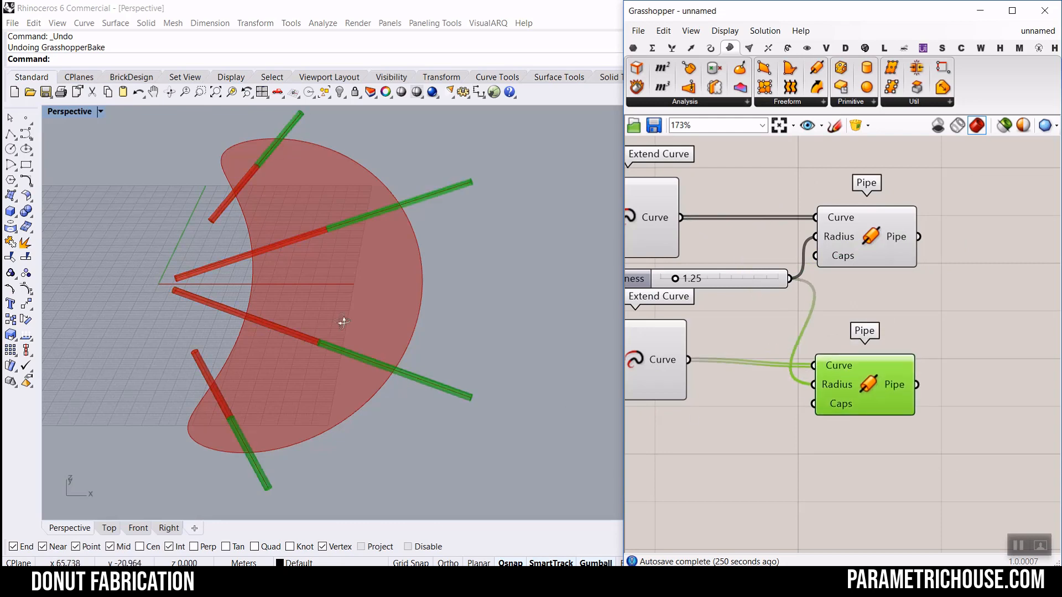
Examine the inner and outer sets of pipes crossing the section surface in the perspective view.
{"action": "right_click_drag", "start_coordinate": [342, 323], "coordinate": [357, 311]}
{"action": "scroll", "coordinate": [357, 311], "scroll_direction": "down", "scroll_amount": 5}
{"action": "scroll", "coordinate": [282, 351], "scroll_direction": "up", "scroll_amount": 4}
{"action": "right_click_drag", "start_coordinate": [281, 357], "coordinate": [377, 423]}
{"action": "scroll", "coordinate": [377, 423], "scroll_direction": "up", "scroll_amount": 4}
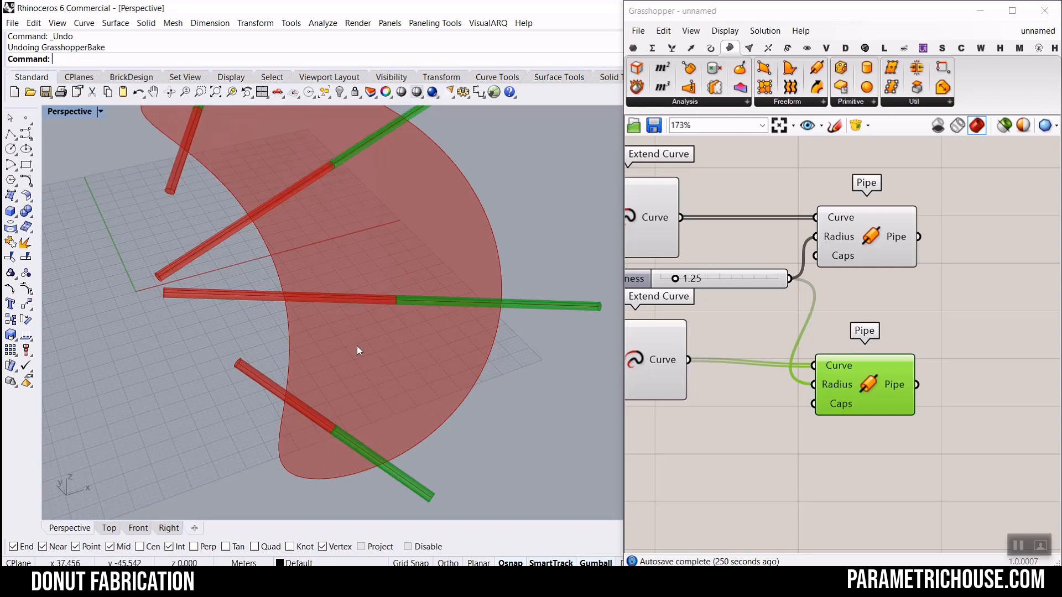
{"action": "scroll", "coordinate": [365, 343], "scroll_direction": "down", "scroll_amount": 4}
{"action": "scroll", "coordinate": [340, 200], "scroll_direction": "up", "scroll_amount": 3}
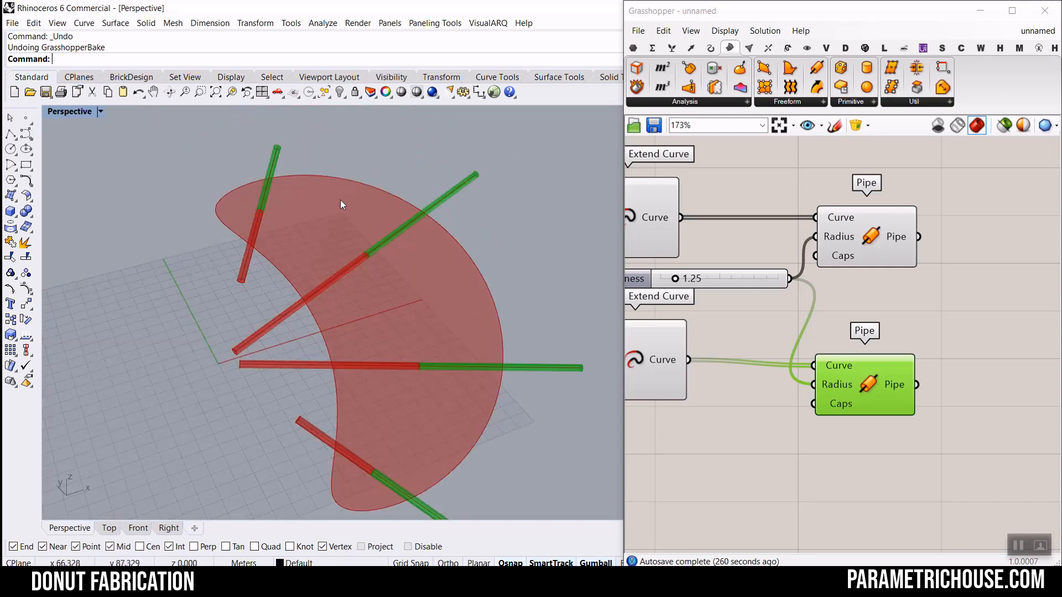
Add a Trim Solid component from the Intersect Shape tools above the Brep | Brep component.
{"action": "left_click", "coordinate": [767, 49]}
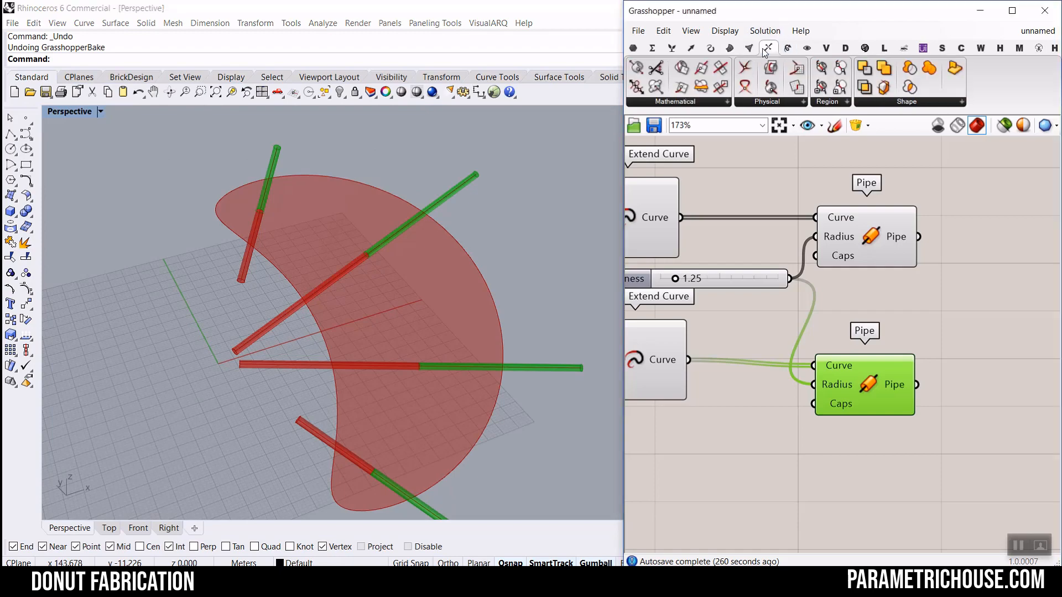
{"action": "left_click", "coordinate": [915, 104]}
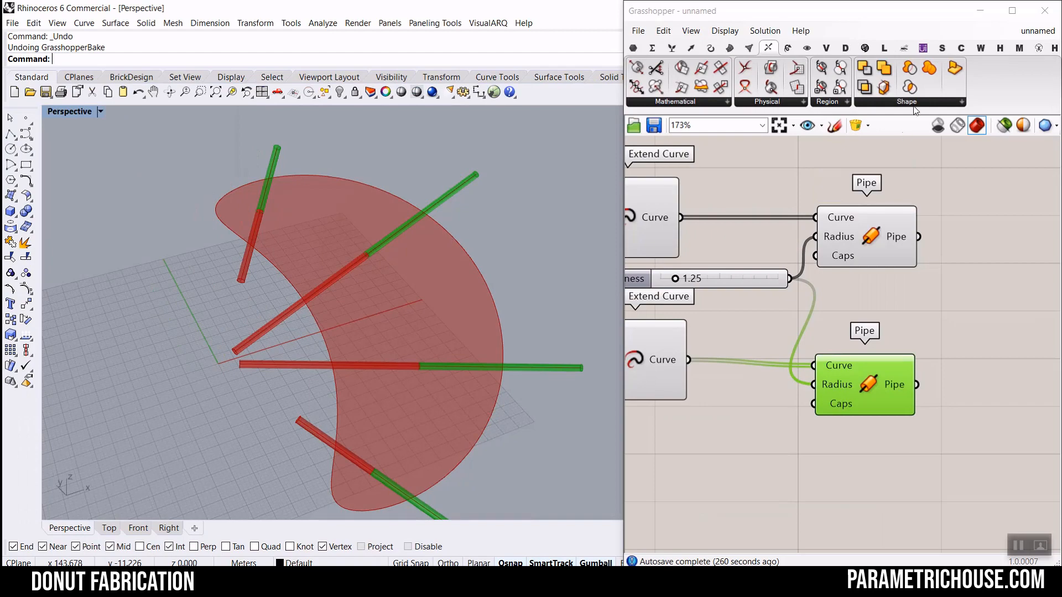
{"action": "left_click", "coordinate": [915, 105]}
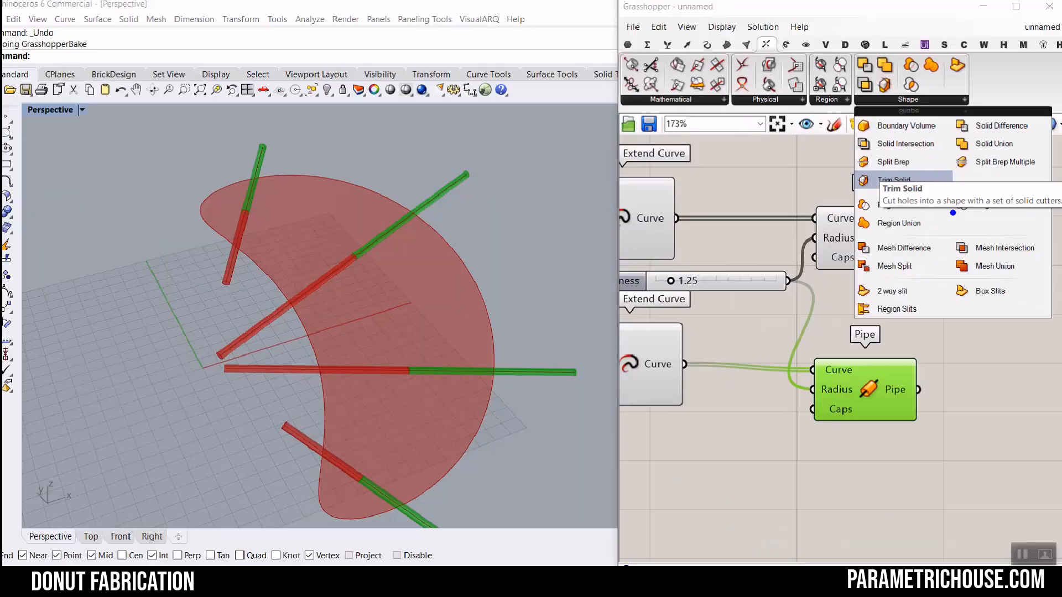
{"action": "left_click", "coordinate": [901, 103]}
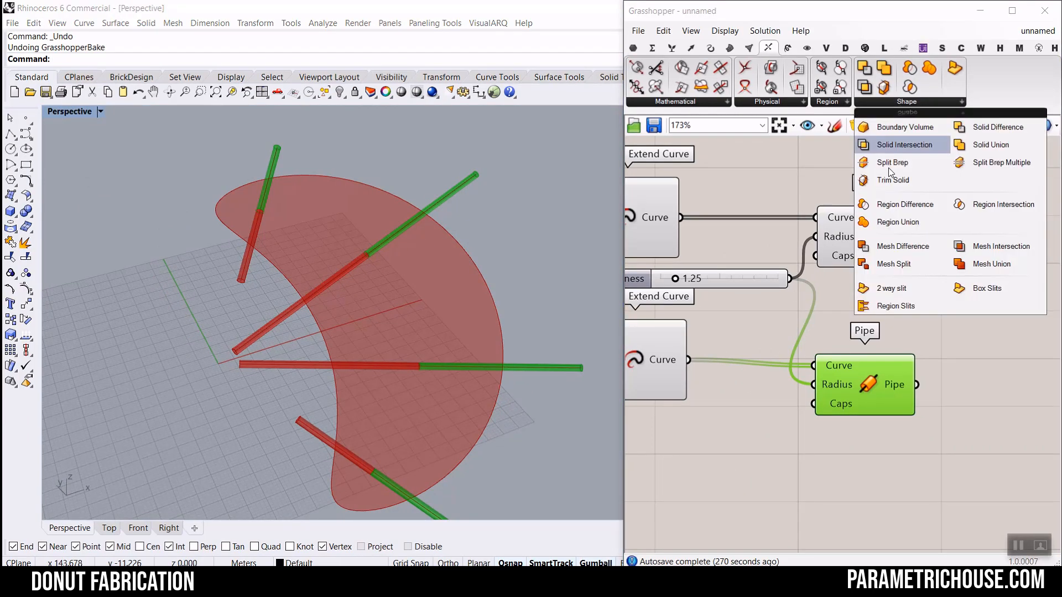
{"action": "scroll", "coordinate": [970, 281], "scroll_direction": "down", "scroll_amount": 4}
{"action": "scroll", "coordinate": [971, 281], "scroll_direction": "down", "scroll_amount": 4}
{"action": "scroll", "coordinate": [788, 262], "scroll_direction": "up", "scroll_amount": 2}
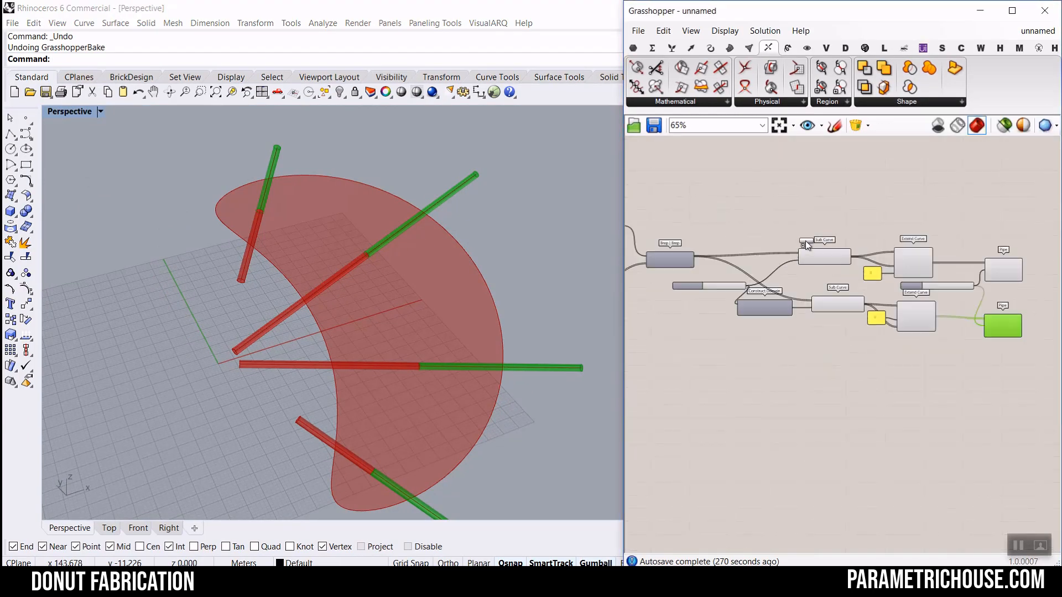
{"action": "scroll", "coordinate": [896, 233], "scroll_direction": "down", "scroll_amount": 4}
{"action": "scroll", "coordinate": [832, 235], "scroll_direction": "up", "scroll_amount": 5}
{"action": "left_click", "coordinate": [768, 212]}
Connect the Item output of the List Item holding the section surface to Trim Solid's Shape input.
{"action": "left_click", "coordinate": [708, 221]}
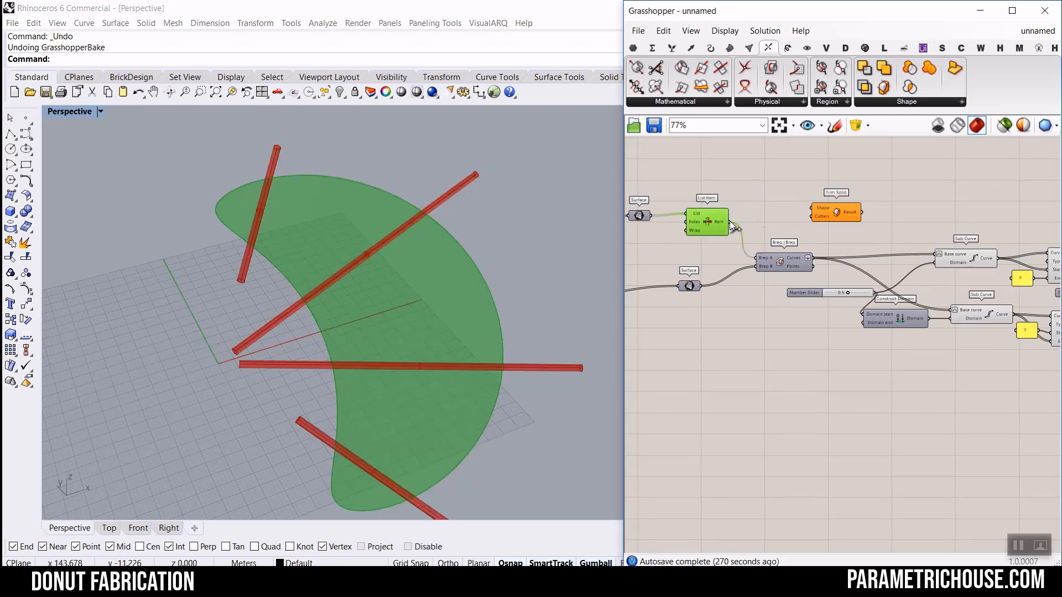
{"action": "scroll", "coordinate": [719, 221], "scroll_direction": "up", "scroll_amount": 2}
{"action": "left_click_drag", "start_coordinate": [712, 223], "coordinate": [846, 199]}
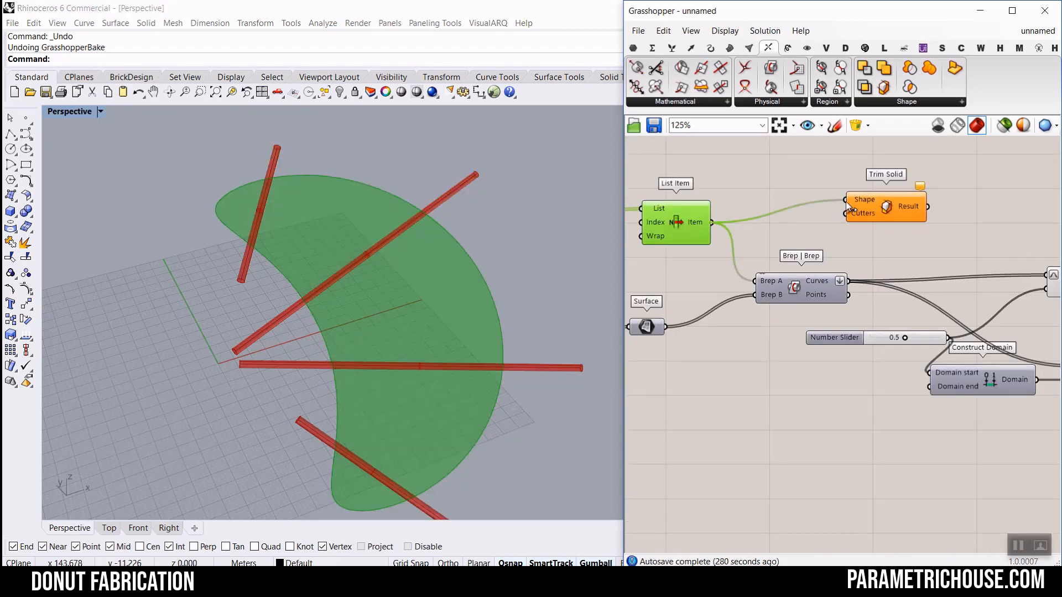
Move Trim Solid beyond the Pipe components and connect the upper Pipe to its Cutters input.
{"action": "left_click", "coordinate": [863, 206]}
{"action": "scroll", "coordinate": [842, 201], "scroll_direction": "down", "scroll_amount": 5}
{"action": "scroll", "coordinate": [842, 201], "scroll_direction": "up", "scroll_amount": 4}
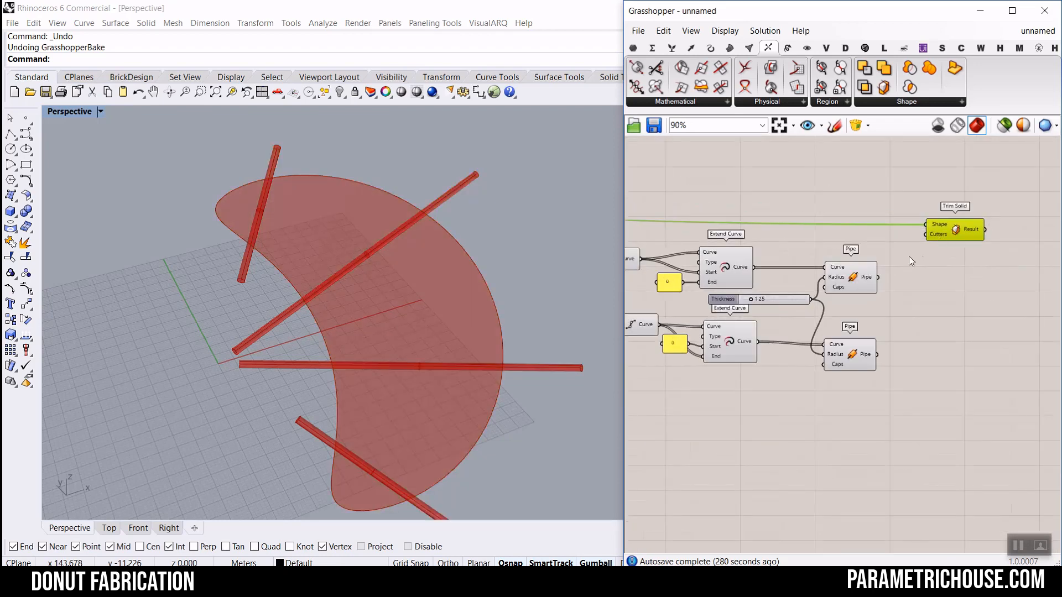
{"action": "left_click_drag", "start_coordinate": [921, 248], "coordinate": [927, 234]}
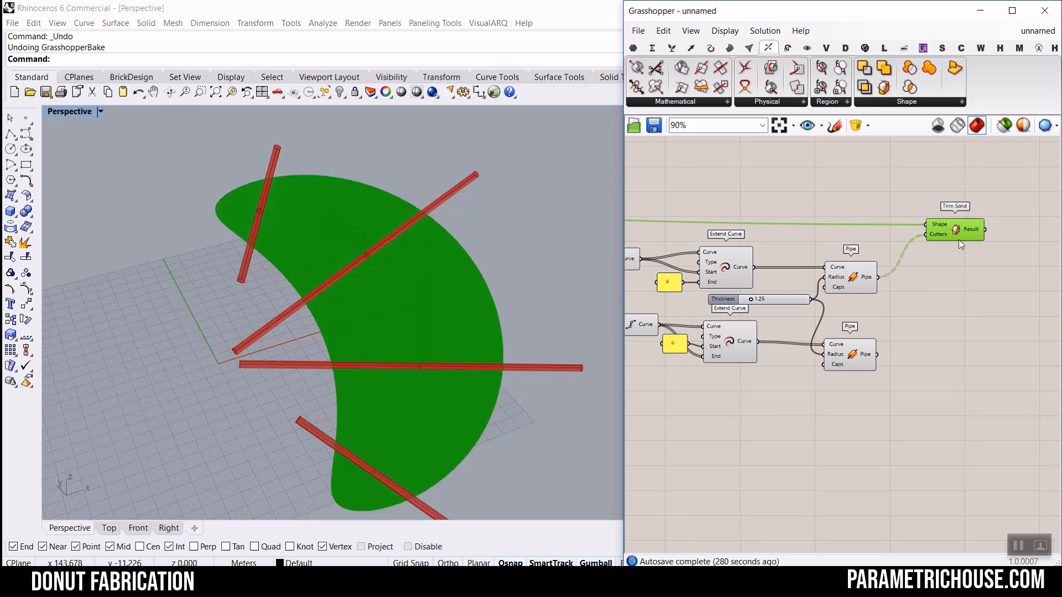
Flatten the upper Pipe's output so all its pipes cut the section in Trim Solid.
{"action": "scroll", "coordinate": [885, 289], "scroll_direction": "up", "scroll_amount": 3}
{"action": "right_click", "coordinate": [850, 271]}
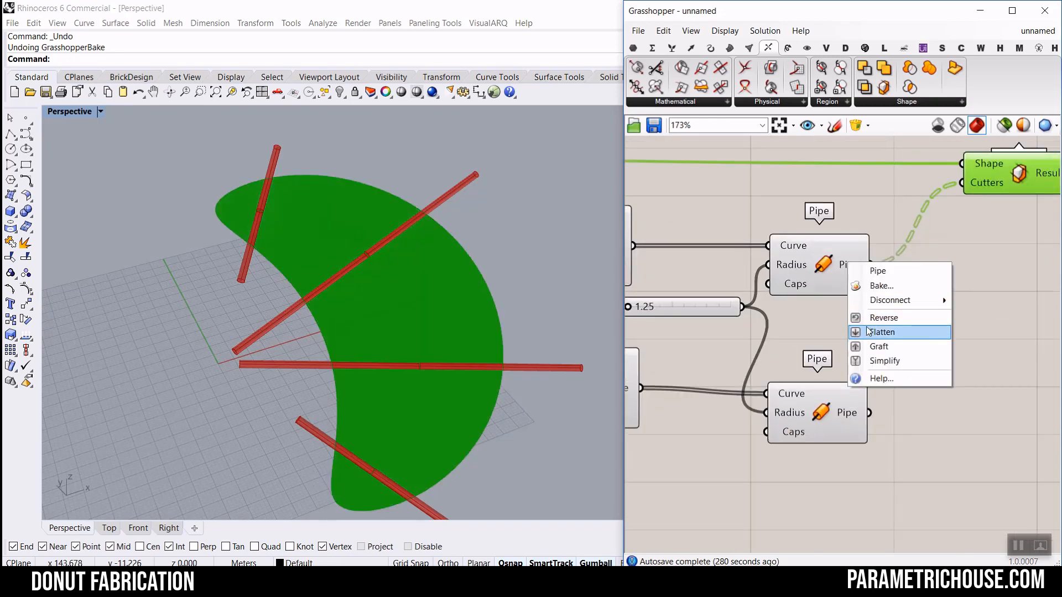
{"action": "left_click", "coordinate": [899, 332]}
{"action": "right_click", "coordinate": [936, 250]}
{"action": "left_click", "coordinate": [1019, 176]}
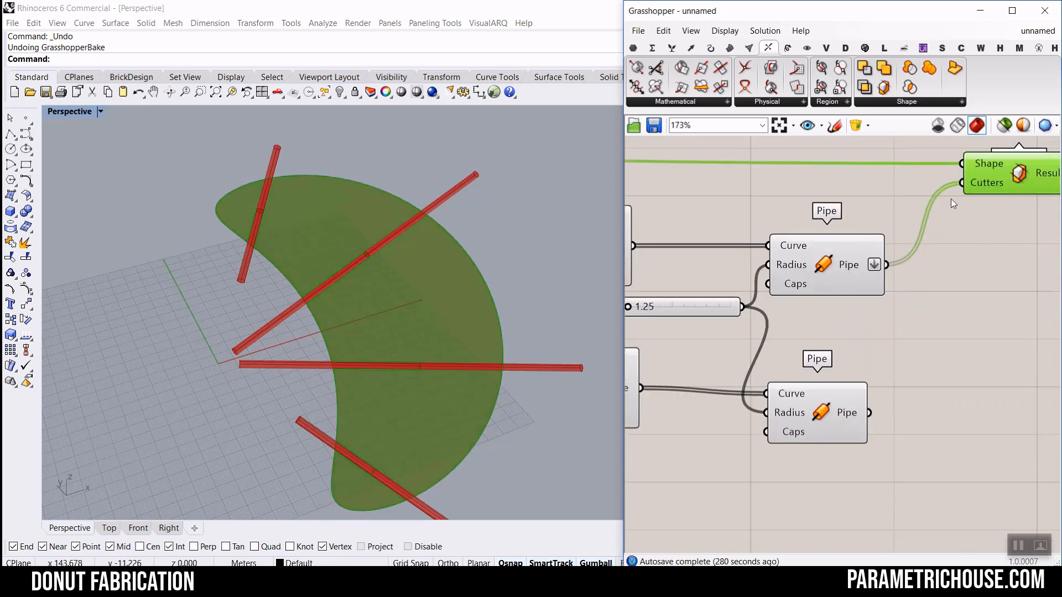
Turn off the preview of the components preceding Trim Solid and view the slotted section.
{"action": "scroll", "coordinate": [863, 231], "scroll_direction": "down", "scroll_amount": 5}
{"action": "left_click_drag", "start_coordinate": [871, 201], "coordinate": [689, 260]}
{"action": "middle_click", "coordinate": [747, 177]}
{"action": "left_click", "coordinate": [758, 185]}
{"action": "left_click", "coordinate": [758, 184]}
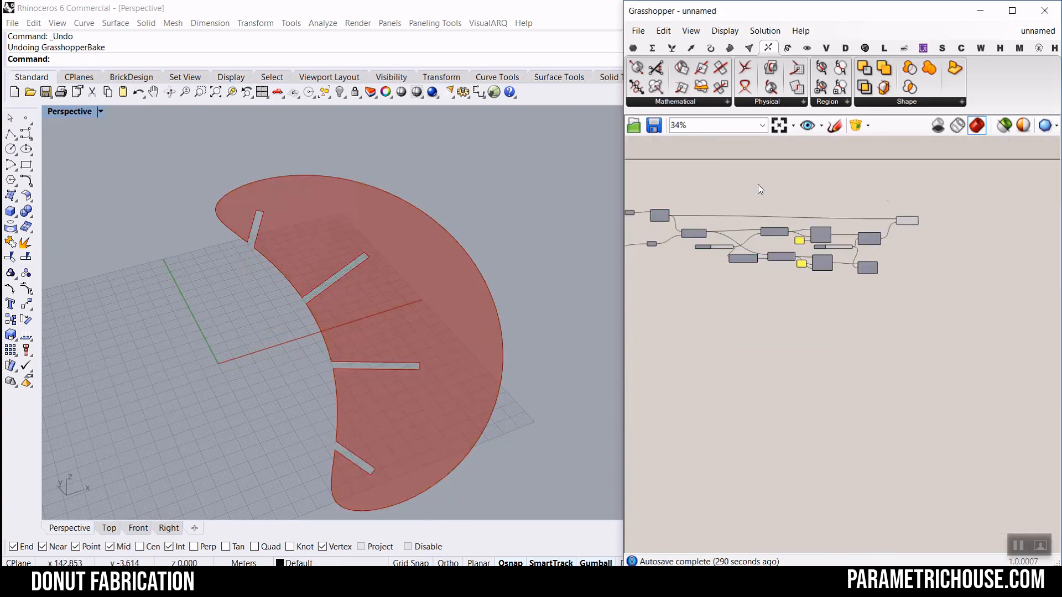
{"action": "right_click_drag", "start_coordinate": [296, 343], "coordinate": [271, 348]}
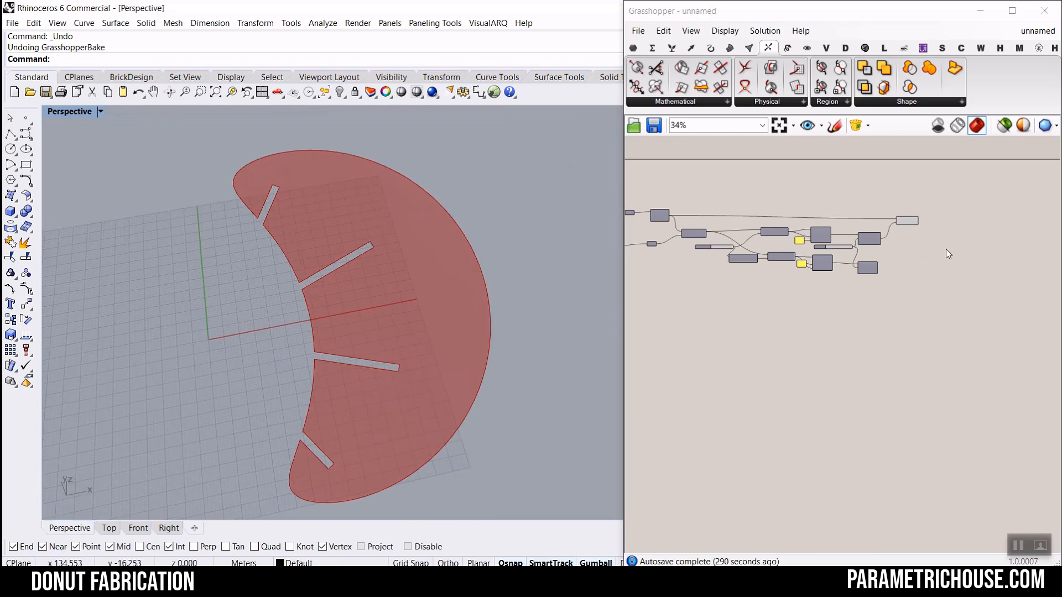
Duplicate the Trim Solid component below the lower Pipe, keeping its Shape input connection.
{"action": "scroll", "coordinate": [929, 241], "scroll_direction": "up", "scroll_amount": 3}
{"action": "left_click_drag", "start_coordinate": [891, 220], "coordinate": [897, 360]}
{"action": "left_click", "coordinate": [819, 379]}
Flatten the lower Pipe's output and connect it to the copied Trim Solid's Cutters input, replacing the upper Pipe.
{"action": "scroll", "coordinate": [830, 332], "scroll_direction": "up", "scroll_amount": 4}
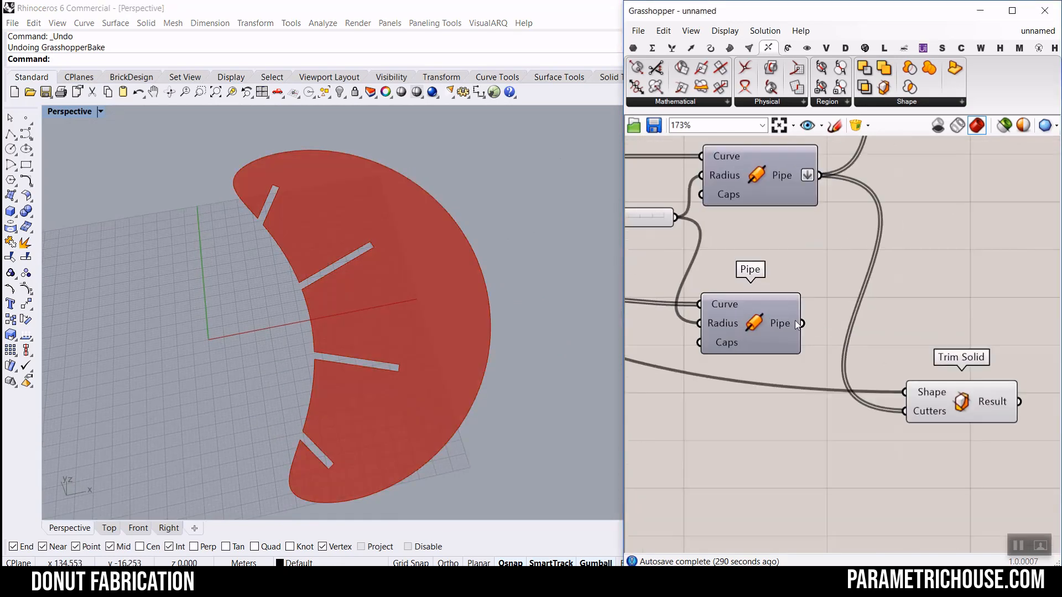
{"action": "right_click", "coordinate": [783, 322]}
{"action": "left_click", "coordinate": [816, 371]}
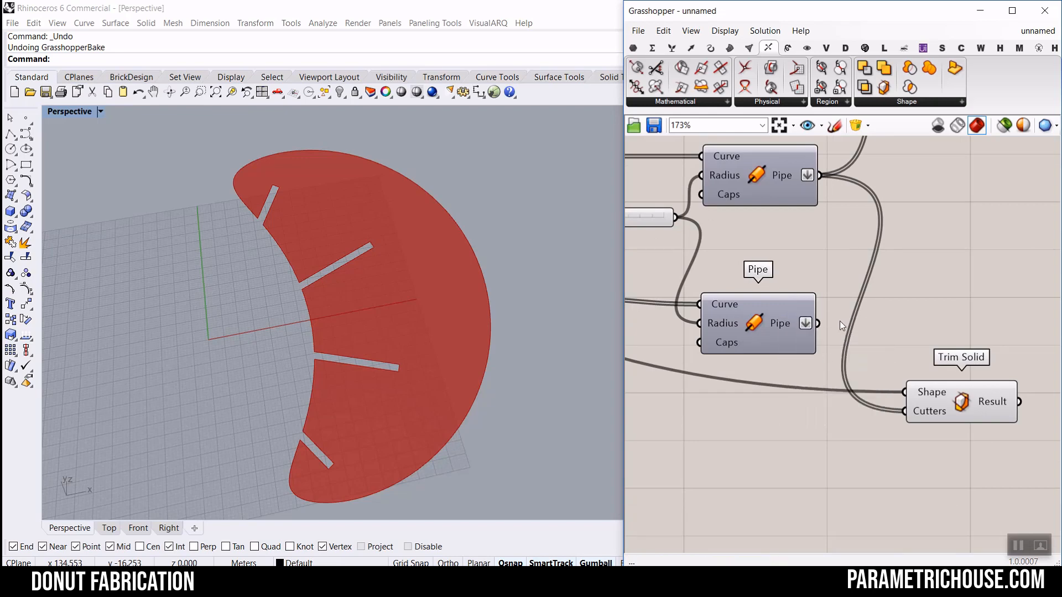
{"action": "left_click_drag", "start_coordinate": [848, 360], "coordinate": [905, 411]}
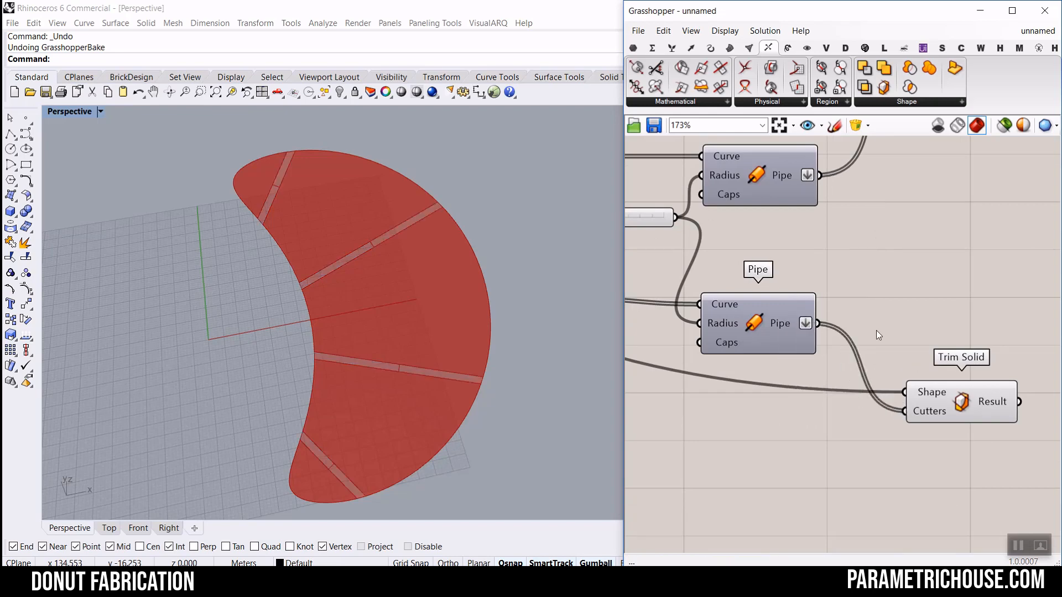
Select each Trim Solid component in turn to compare the inner and outer slot cuts.
{"action": "scroll", "coordinate": [891, 354], "scroll_direction": "down", "scroll_amount": 5}
{"action": "left_click", "coordinate": [924, 380]}
{"action": "right_click_drag", "start_coordinate": [456, 310], "coordinate": [464, 284]}
{"action": "left_click", "coordinate": [924, 252]}
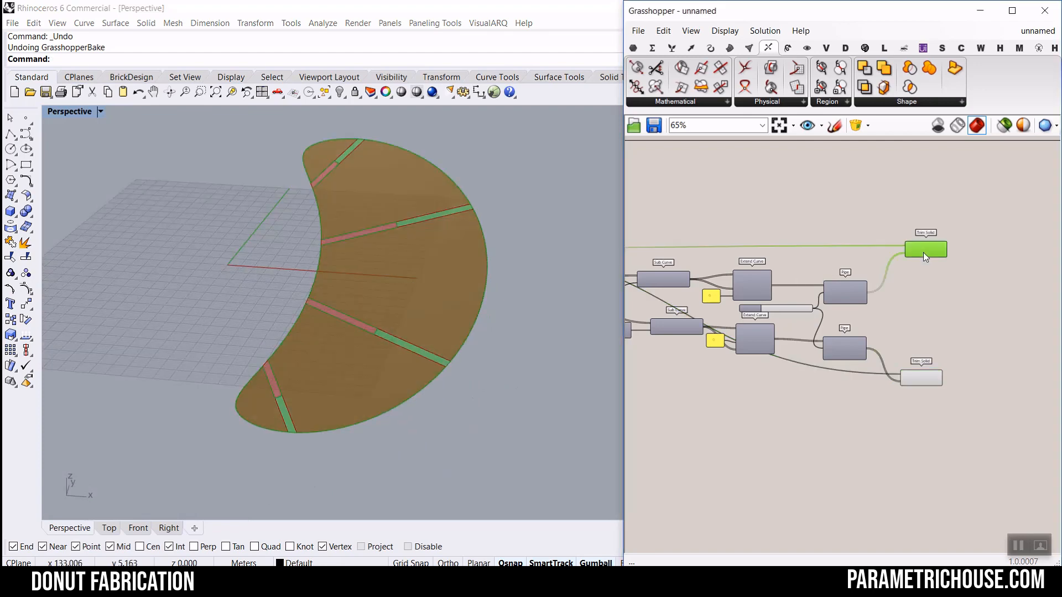
{"action": "left_click", "coordinate": [919, 315]}
{"action": "scroll", "coordinate": [910, 374], "scroll_direction": "up", "scroll_amount": 4}
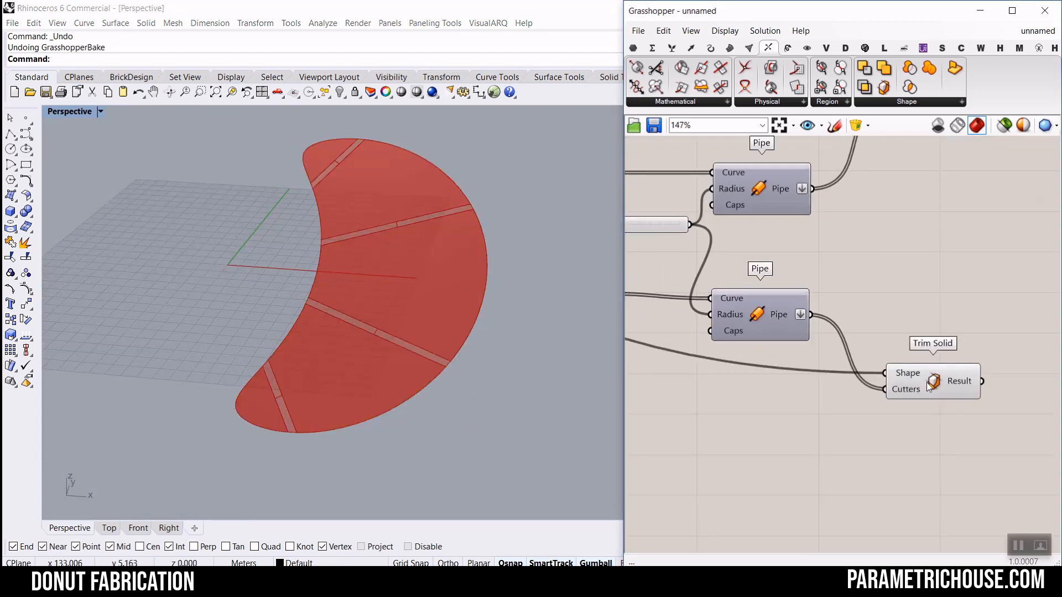
Hide the lower Trim Solid's preview to check the inner slots alone, and turn that preview back on.
{"action": "right_click", "coordinate": [934, 386]}
{"action": "left_click", "coordinate": [944, 402]}
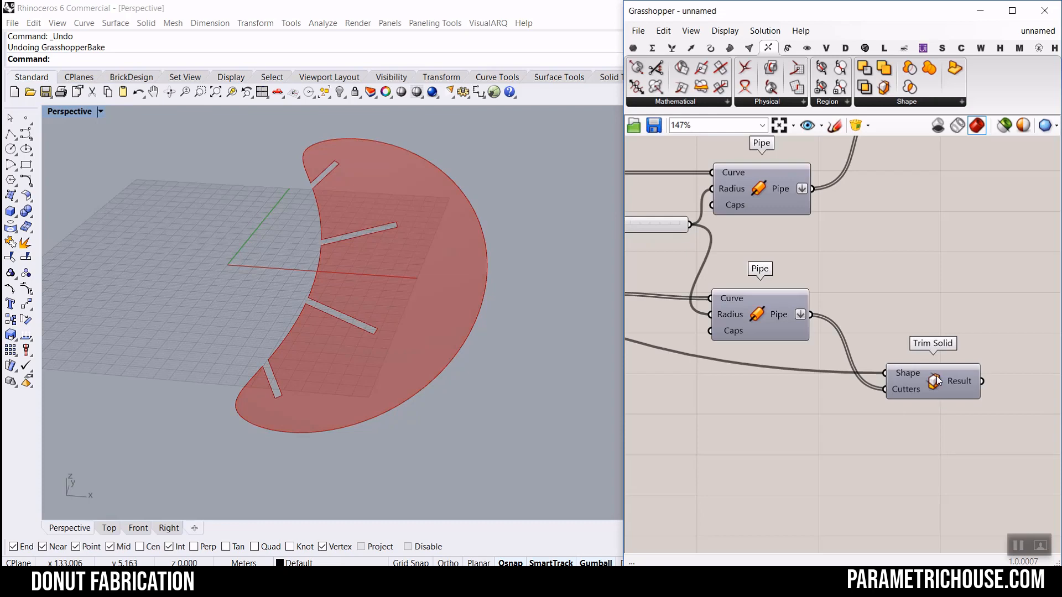
{"action": "right_click", "coordinate": [944, 380]}
{"action": "left_click", "coordinate": [951, 396]}
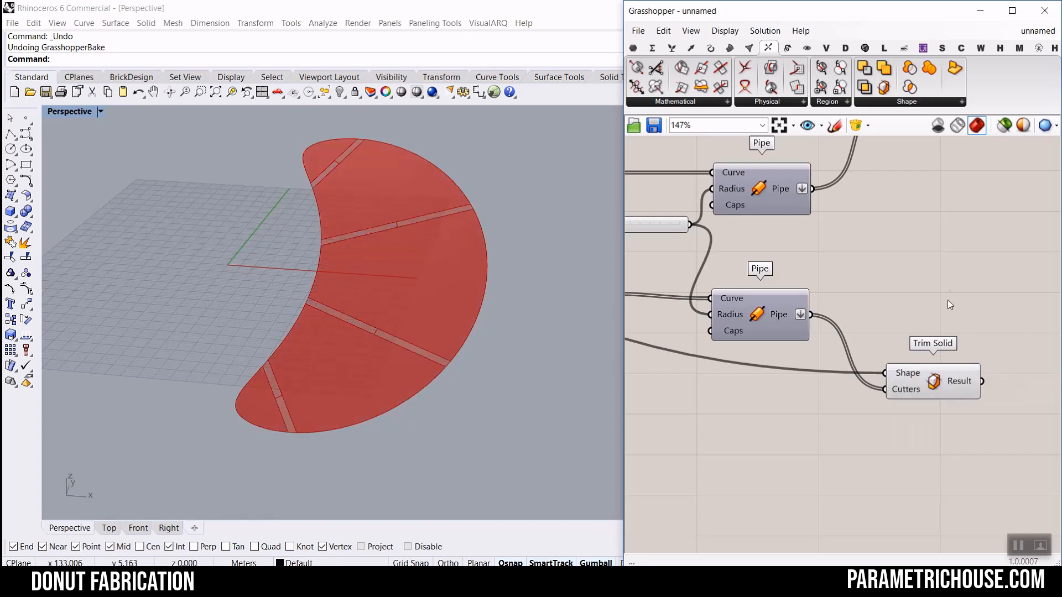
Turn off the upper Trim Solid's preview and view the outer slots alone.
{"action": "right_click_drag", "start_coordinate": [930, 139], "coordinate": [905, 252]}
{"action": "right_click", "coordinate": [919, 217]}
{"action": "left_click", "coordinate": [960, 238]}
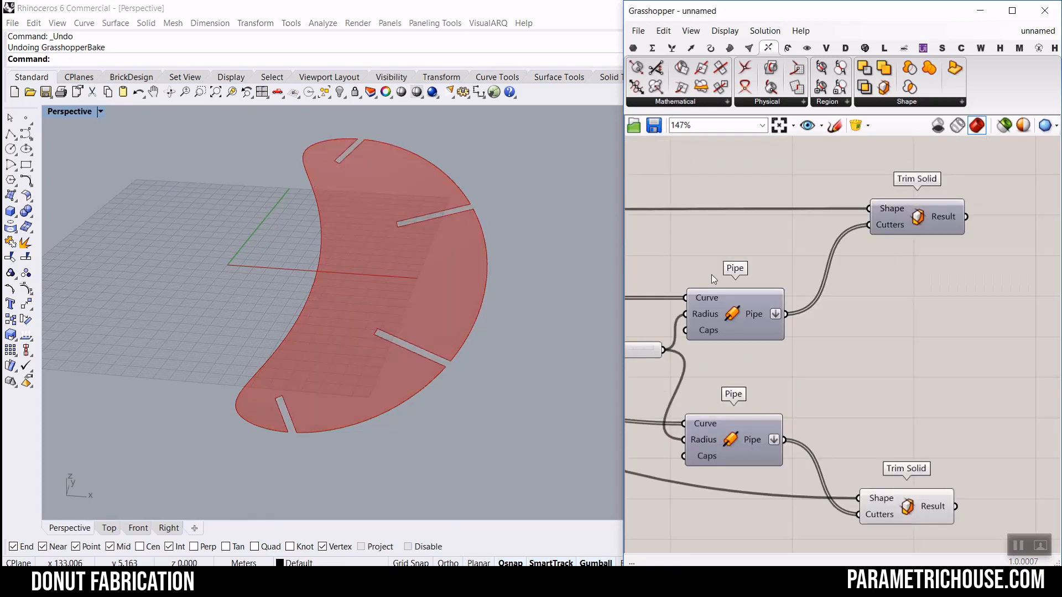
{"action": "right_click_drag", "start_coordinate": [614, 276], "coordinate": [517, 321]}
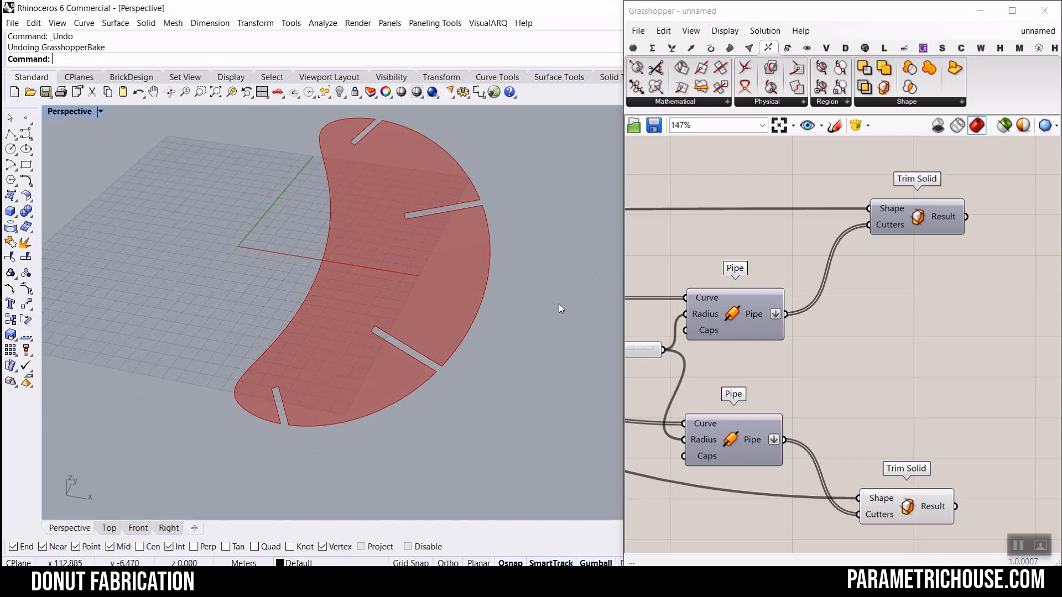
Review the definition from the Dispatch component's lists back to the Circle and Perp Frames components, and return to the Trim Solid components.
{"action": "scroll", "coordinate": [818, 280], "scroll_direction": "down", "scroll_amount": 5}
{"action": "scroll", "coordinate": [829, 310], "scroll_direction": "up", "scroll_amount": 5}
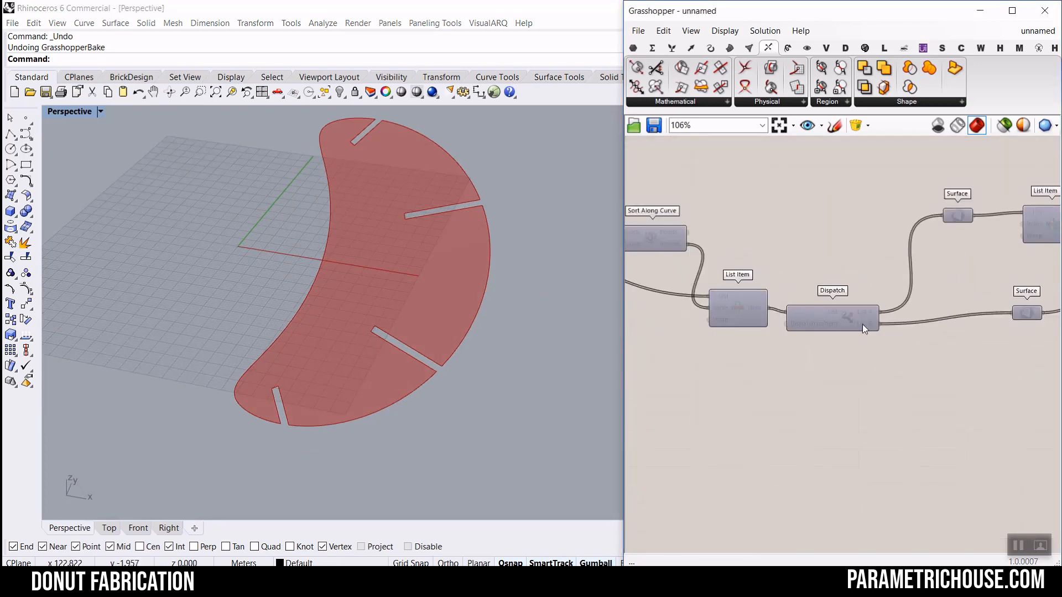
{"action": "scroll", "coordinate": [863, 308], "scroll_direction": "up", "scroll_amount": 3}
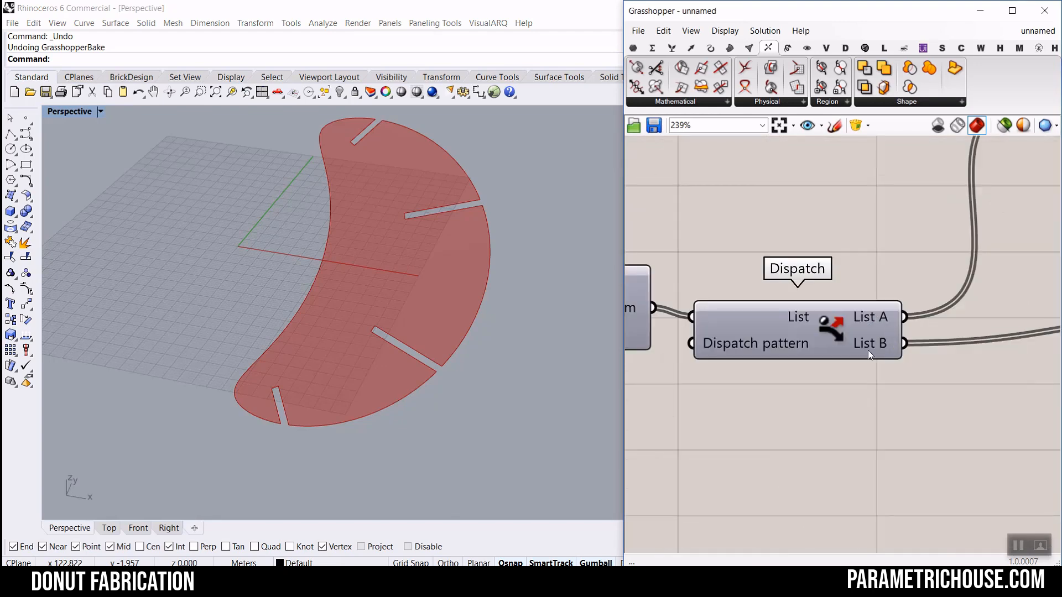
{"action": "mouse_move", "coordinate": [868, 350]}
{"action": "scroll", "coordinate": [941, 342], "scroll_direction": "down", "scroll_amount": 7}
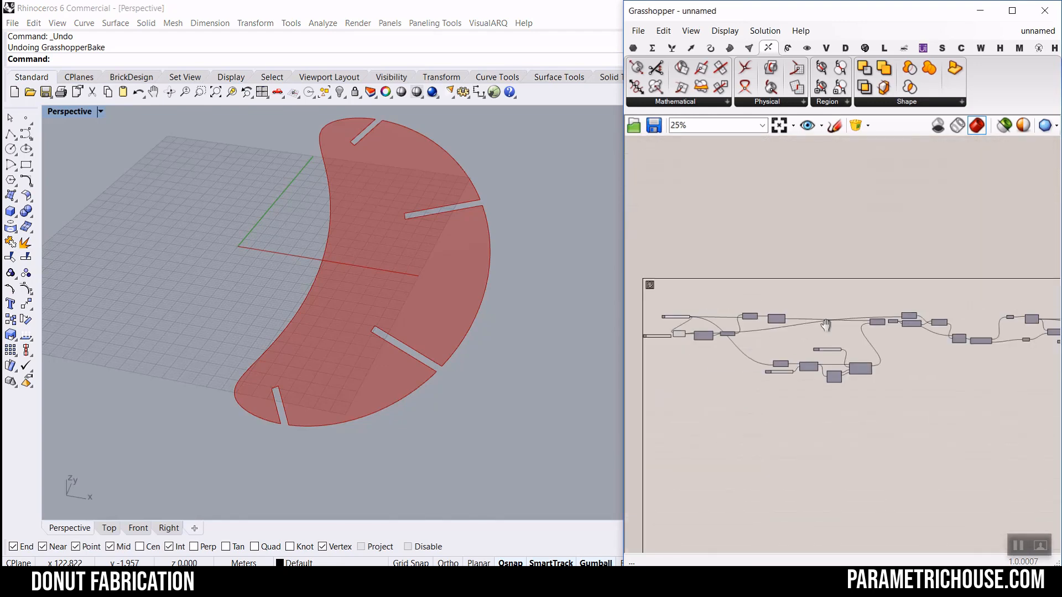
{"action": "scroll", "coordinate": [885, 360], "scroll_direction": "up", "scroll_amount": 4}
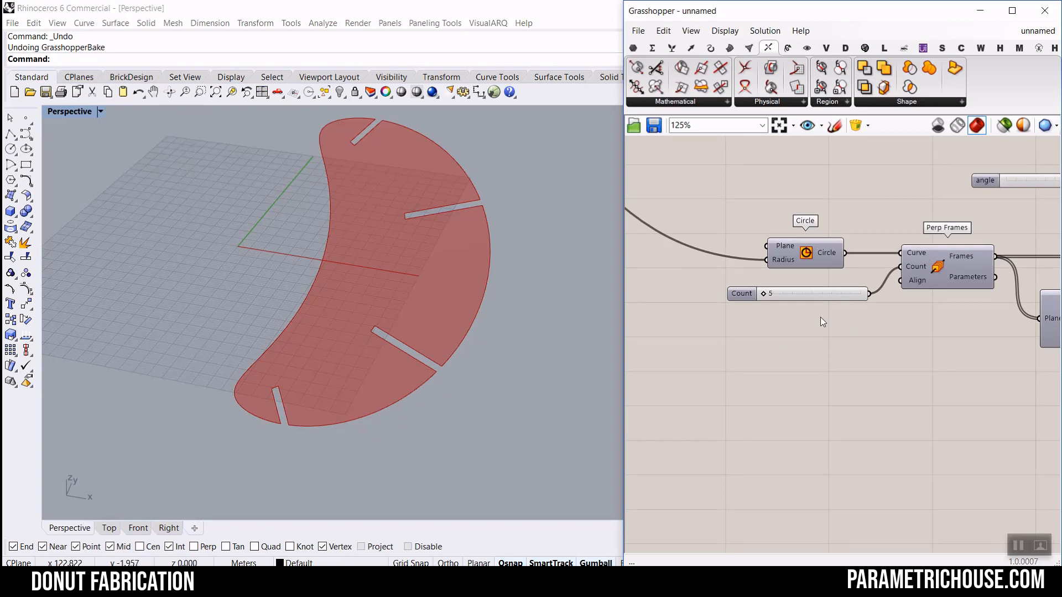
{"action": "scroll", "coordinate": [821, 317], "scroll_direction": "down", "scroll_amount": 6}
{"action": "right_click_drag", "start_coordinate": [871, 279], "coordinate": [838, 259]}
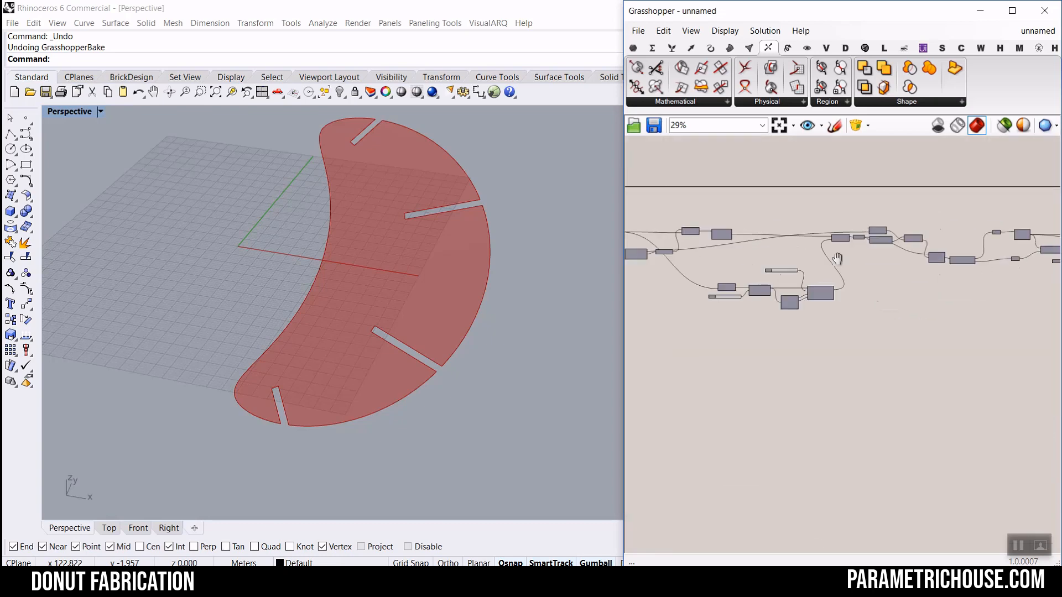
{"action": "scroll", "coordinate": [885, 261], "scroll_direction": "down", "scroll_amount": 3}
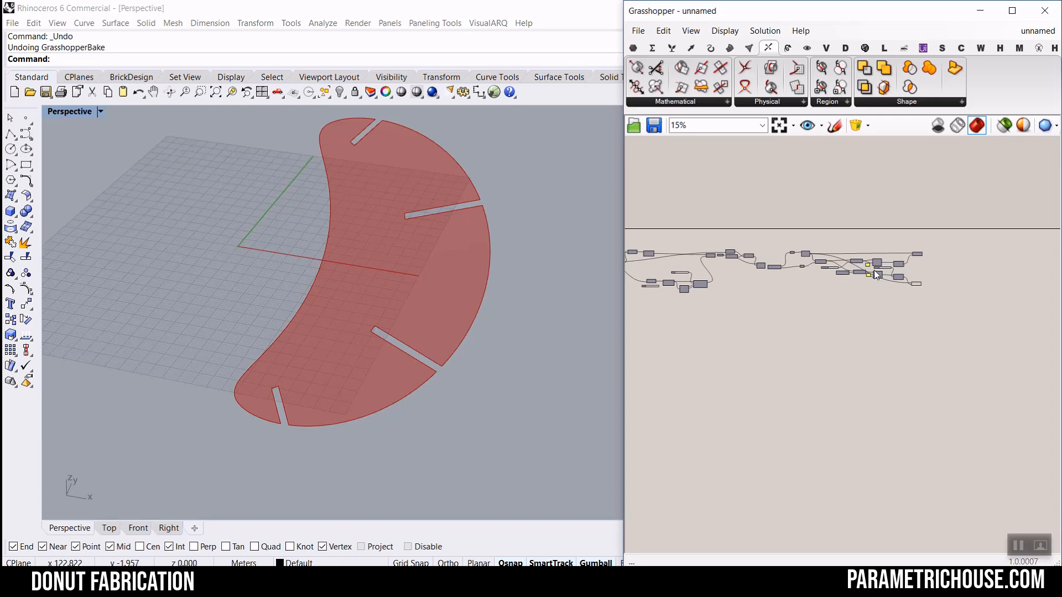
{"action": "scroll", "coordinate": [876, 275], "scroll_direction": "up", "scroll_amount": 7}
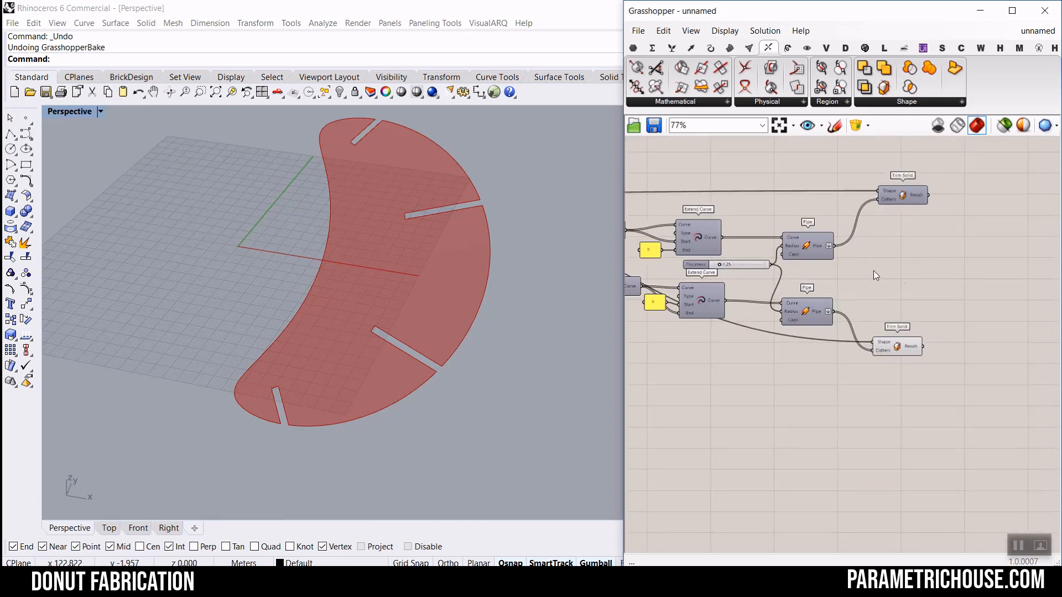
Turn off the lower Trim Solid's preview.
{"action": "right_click", "coordinate": [899, 354]}
{"action": "left_click", "coordinate": [923, 375]}
{"action": "scroll", "coordinate": [885, 259], "scroll_direction": "up", "scroll_amount": 2}
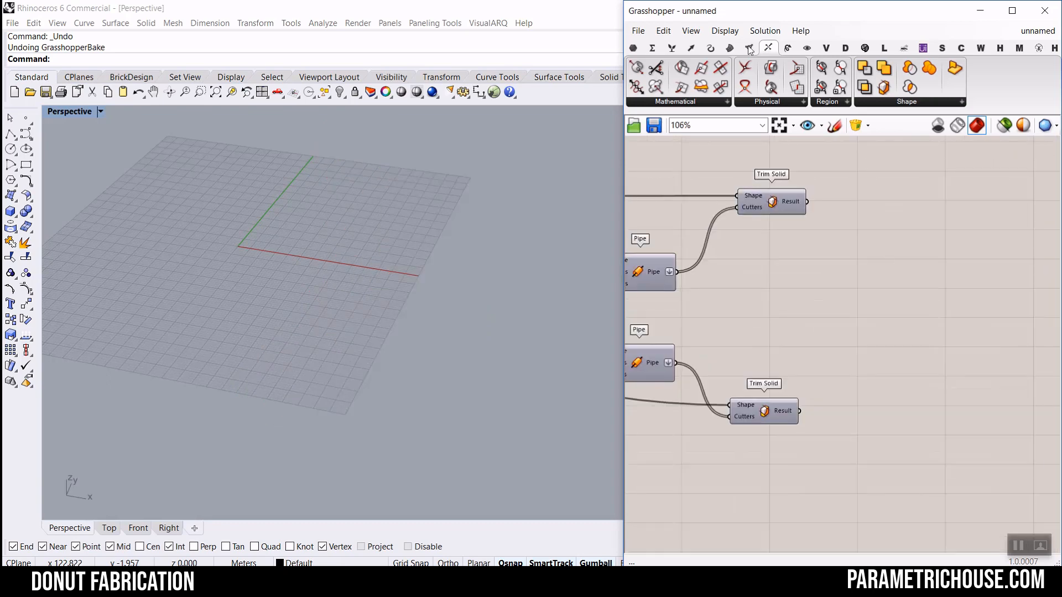
Add an Is Planar component and connect the upper Trim Solid's Result to its Surface input.
{"action": "left_click", "coordinate": [730, 49]}
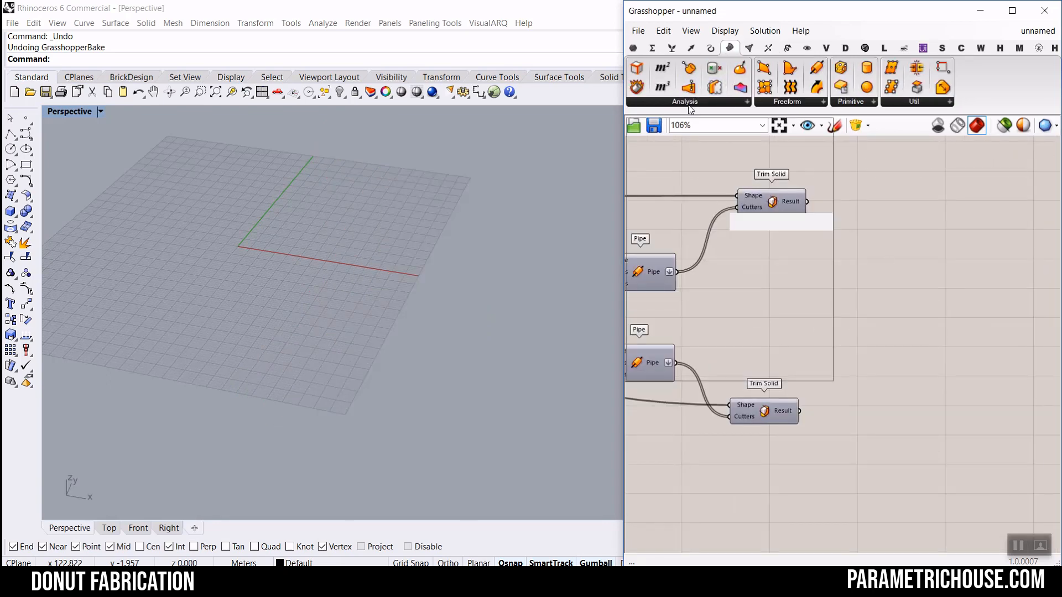
{"action": "left_click", "coordinate": [689, 104]}
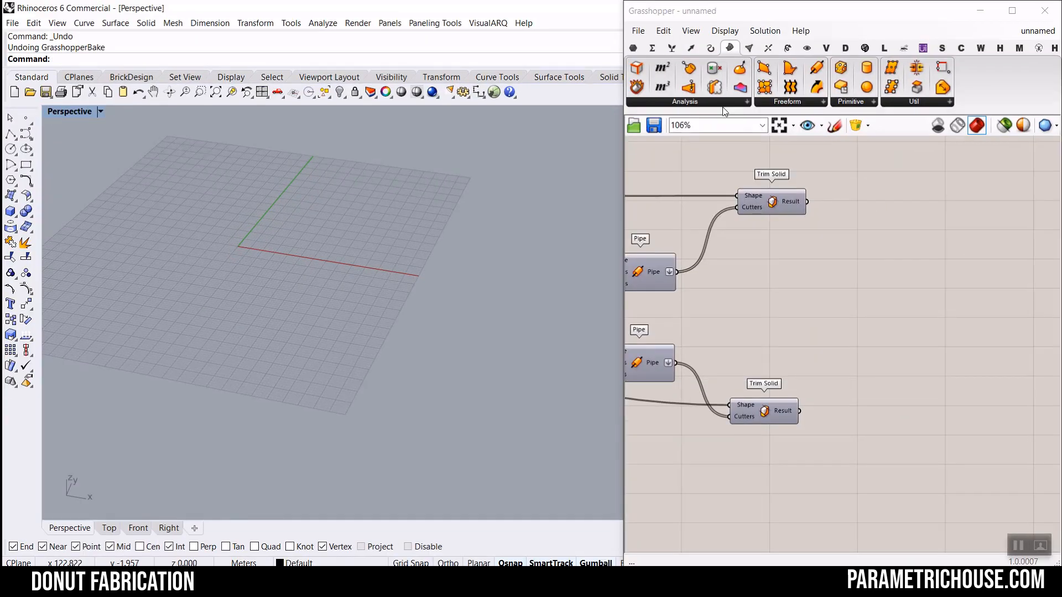
{"action": "left_click", "coordinate": [724, 103]}
{"action": "left_click", "coordinate": [756, 202]}
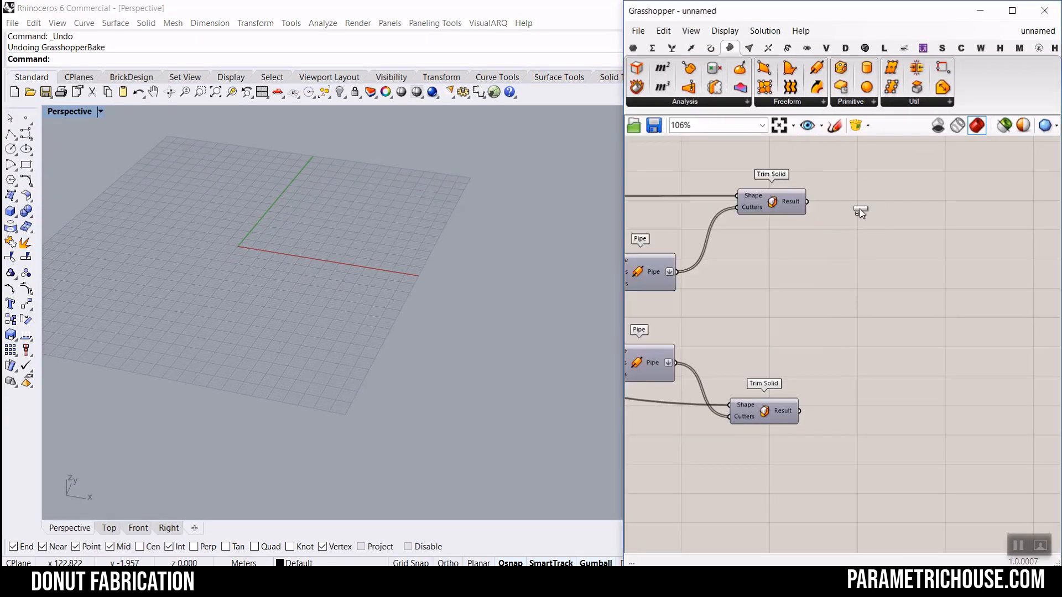
{"action": "scroll", "coordinate": [822, 213], "scroll_direction": "up", "scroll_amount": 3}
{"action": "left_click_drag", "start_coordinate": [798, 197], "coordinate": [845, 201]}
{"action": "left_click", "coordinate": [852, 199]}
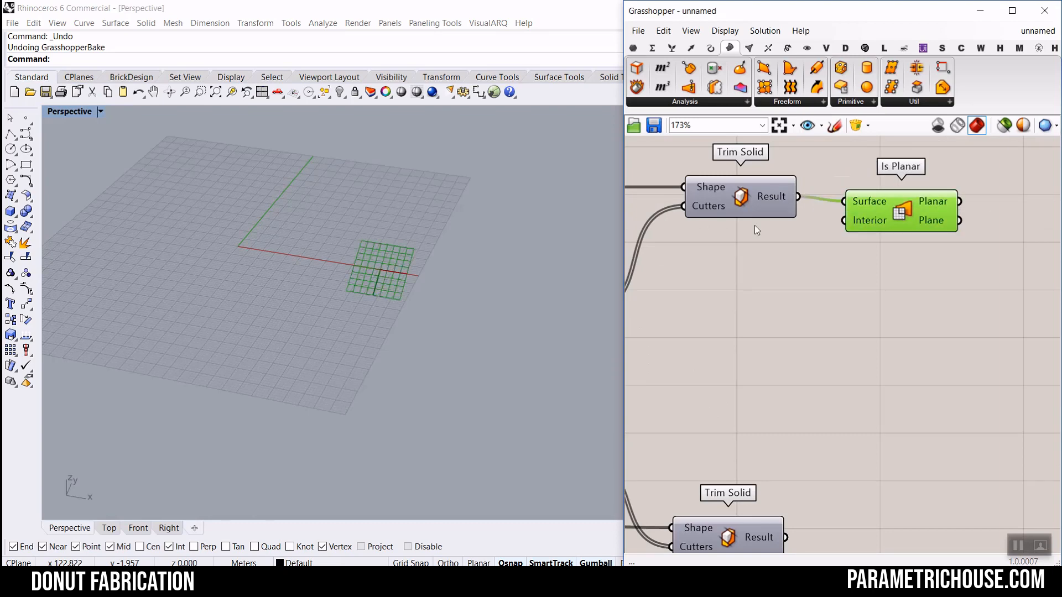
Turn the upper Trim Solid's preview back on to show the slotted section in the viewport.
{"action": "right_click", "coordinate": [740, 191]}
{"action": "left_click", "coordinate": [764, 216]}
{"action": "mouse_move", "coordinate": [534, 250]}
{"action": "right_mouse_down"}
{"action": "mouse_move", "coordinate": [520, 177]}
{"action": "mouse_move", "coordinate": [539, 249]}
{"action": "right_mouse_up"}
Add an Orient component and place it beside the Is Planar component.
{"action": "right_click_drag", "start_coordinate": [920, 287], "coordinate": [854, 312]}
{"action": "left_click", "coordinate": [918, 326]}
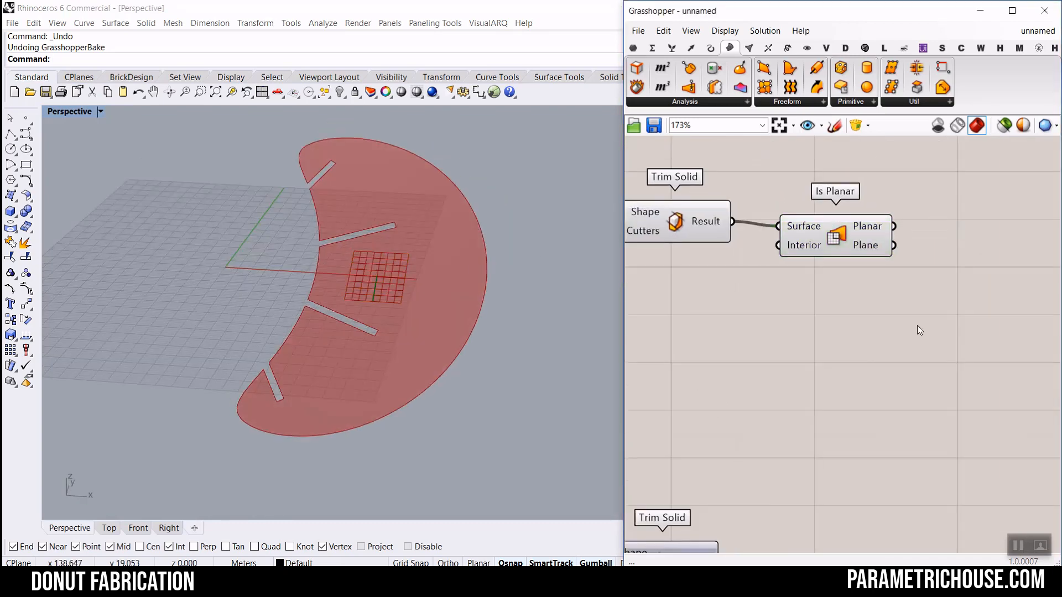
{"action": "double_click", "coordinate": [917, 325]}
{"action": "type", "text": "ori"}
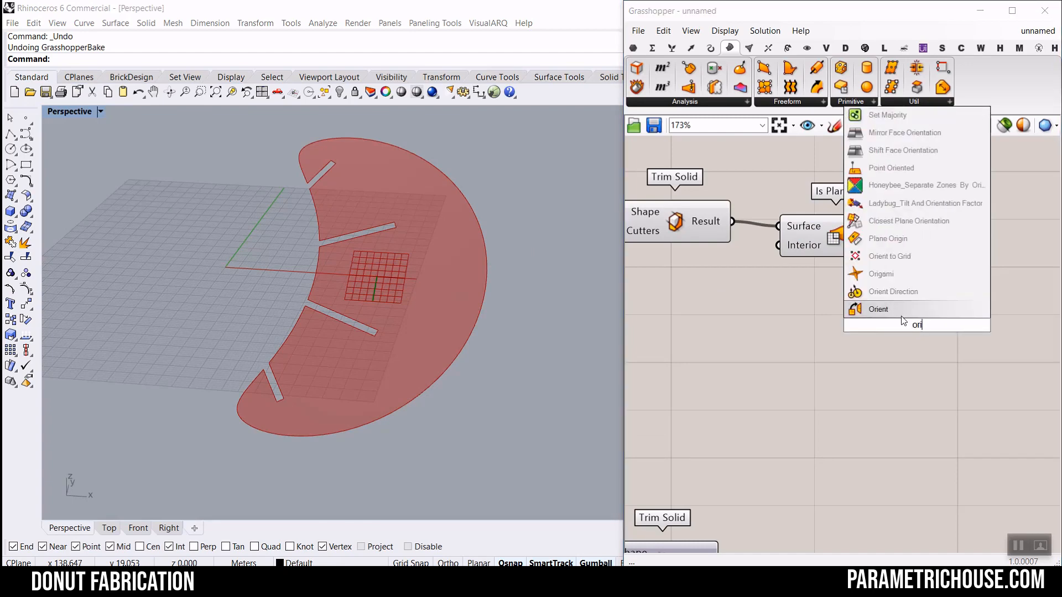
{"action": "left_click", "coordinate": [901, 313]}
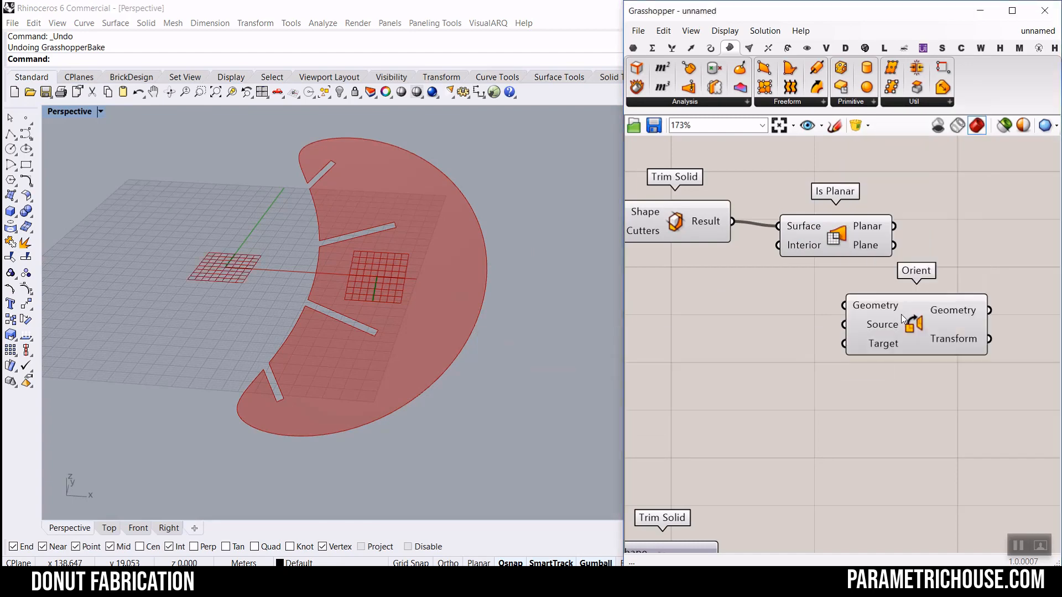
{"action": "left_click_drag", "start_coordinate": [875, 325], "coordinate": [851, 188]}
Connect the upper Trim Solid's Result to Orient's Geometry and Is Planar's Plane to its Source, and align the components.
{"action": "right_click_drag", "start_coordinate": [666, 213], "coordinate": [790, 258]}
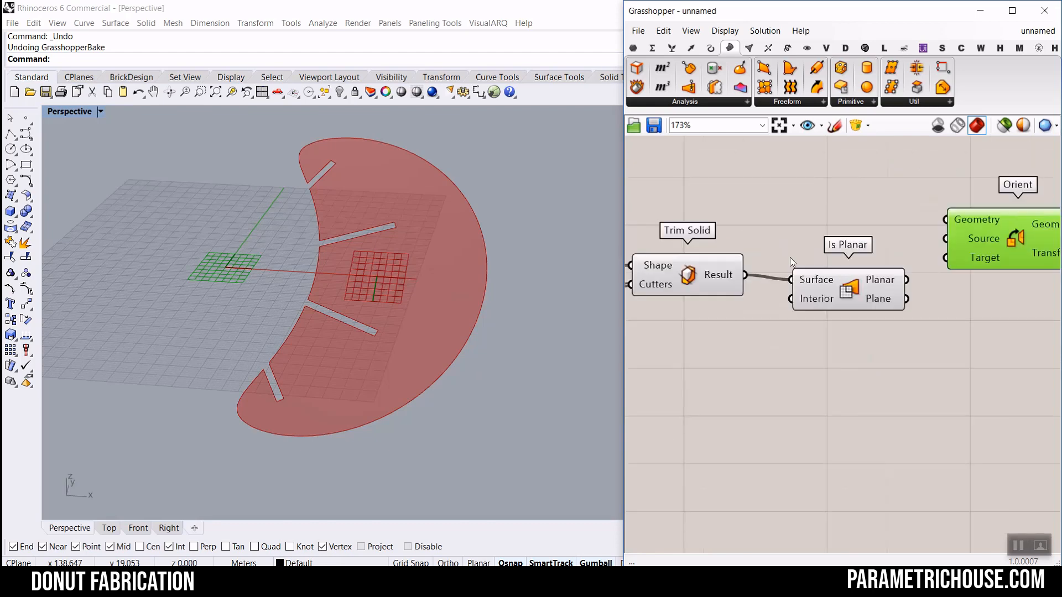
{"action": "left_click_drag", "start_coordinate": [746, 275], "coordinate": [946, 219]}
{"action": "right_click_drag", "start_coordinate": [860, 343], "coordinate": [781, 283]}
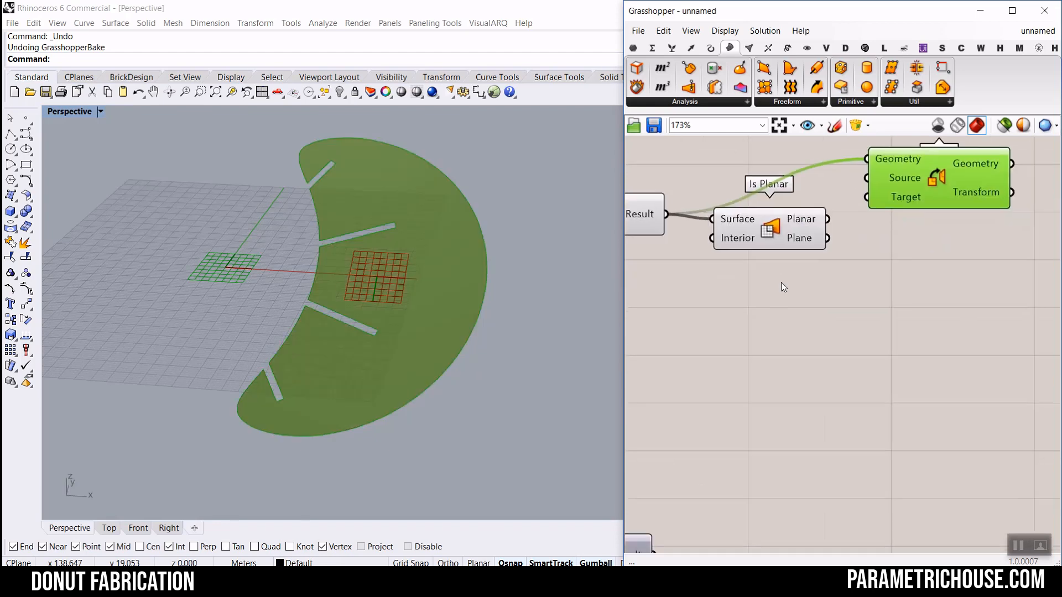
{"action": "left_click_drag", "start_coordinate": [873, 181], "coordinate": [874, 179]}
{"action": "left_click_drag", "start_coordinate": [916, 209], "coordinate": [931, 265]}
{"action": "left_click_drag", "start_coordinate": [761, 227], "coordinate": [765, 216]}
{"action": "right_click_drag", "start_coordinate": [664, 226], "coordinate": [730, 259]}
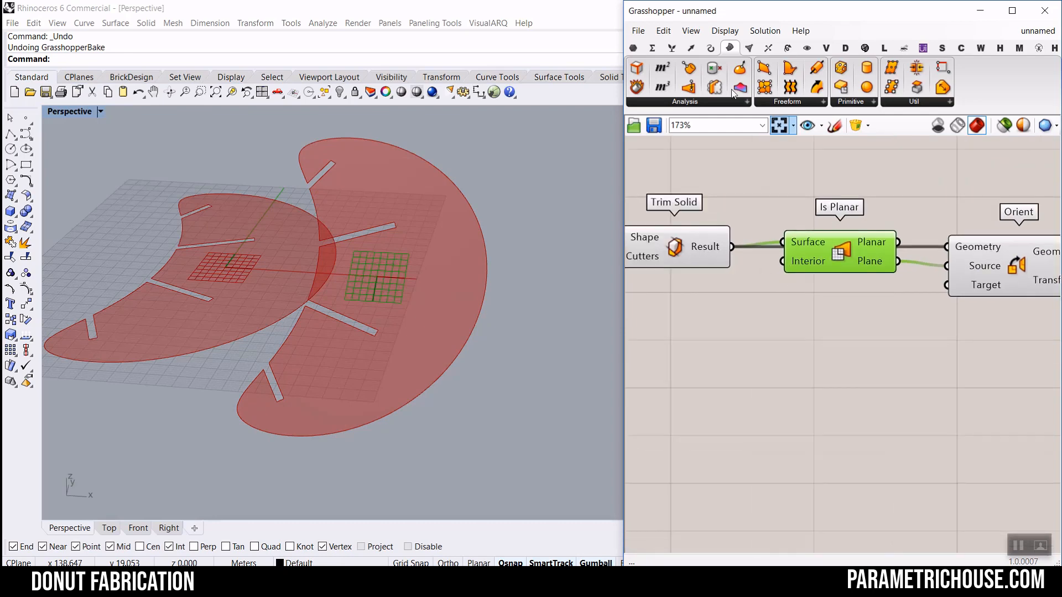
Add a Point parameter and connect it to Orient's Target input.
{"action": "left_click", "coordinate": [633, 51]}
{"action": "left_click", "coordinate": [636, 67]}
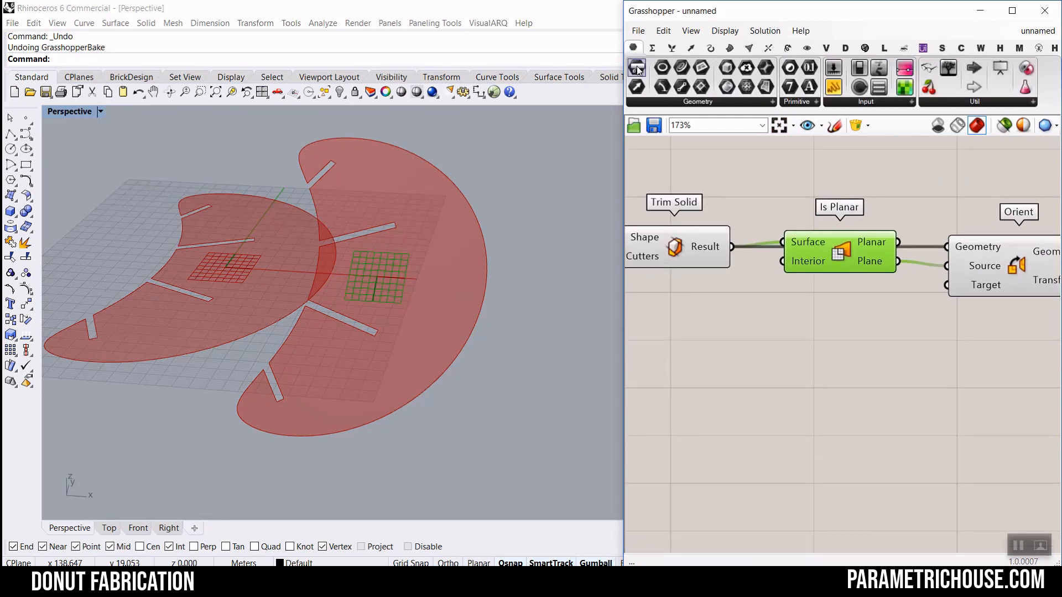
{"action": "left_click", "coordinate": [884, 304]}
{"action": "left_click_drag", "start_coordinate": [910, 305], "coordinate": [947, 285]}
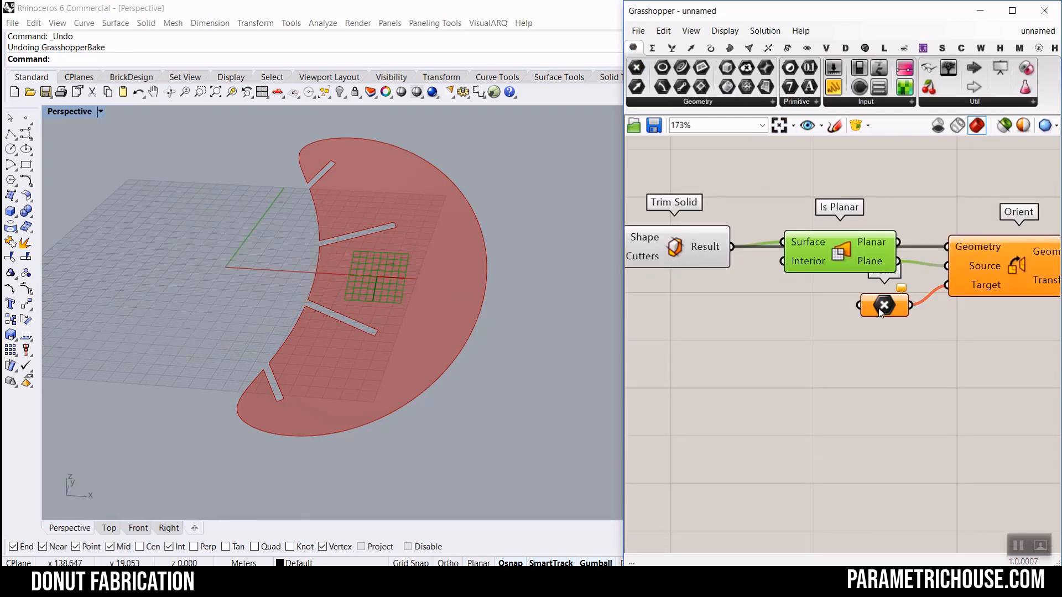
Set the Point parameter to one point picked in the Rhino viewport, outside the grid on its negative X side.
{"action": "right_click", "coordinate": [879, 305]}
{"action": "left_click", "coordinate": [942, 464]}
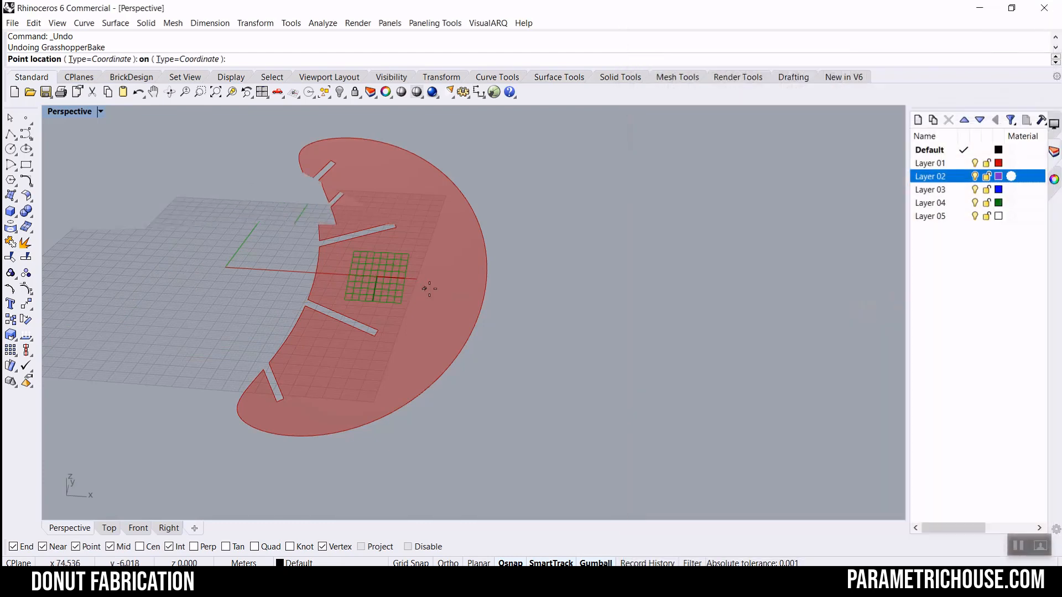
{"action": "left_click", "coordinate": [226, 273]}
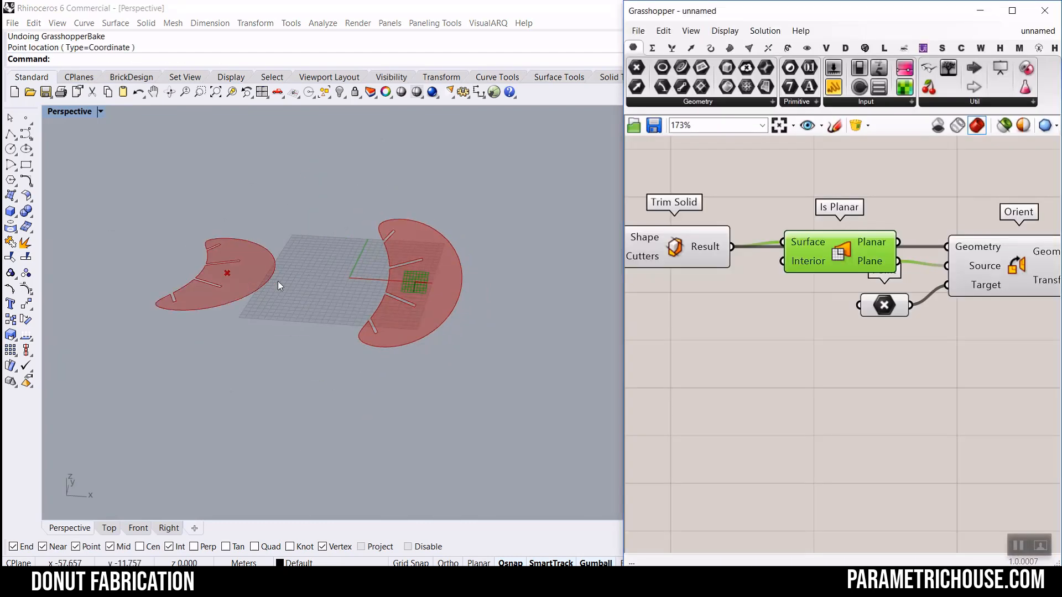
{"action": "right_click_drag", "start_coordinate": [313, 246], "coordinate": [336, 287]}
Copy the Is Planar, Point and Orient components and place the copies beside the lower Trim Solid.
{"action": "scroll", "coordinate": [885, 304], "scroll_direction": "down", "scroll_amount": 3}
{"action": "right_click_drag", "start_coordinate": [966, 281], "coordinate": [930, 268]}
{"action": "scroll", "coordinate": [931, 269], "scroll_direction": "down", "scroll_amount": 1}
{"action": "left_click_drag", "start_coordinate": [955, 217], "coordinate": [826, 457]}
{"action": "key", "text": "ctrl+c"}
{"action": "key", "text": "ctrl+v"}
{"action": "left_click", "coordinate": [882, 406]}
{"action": "left_click", "coordinate": [929, 459]}
Connect the lower Trim Solid's Result to the copied Orient's Geometry and the copied Is Planar's Surface, replacing the upper Trim Solid.
{"action": "scroll", "coordinate": [774, 434], "scroll_direction": "up", "scroll_amount": 3}
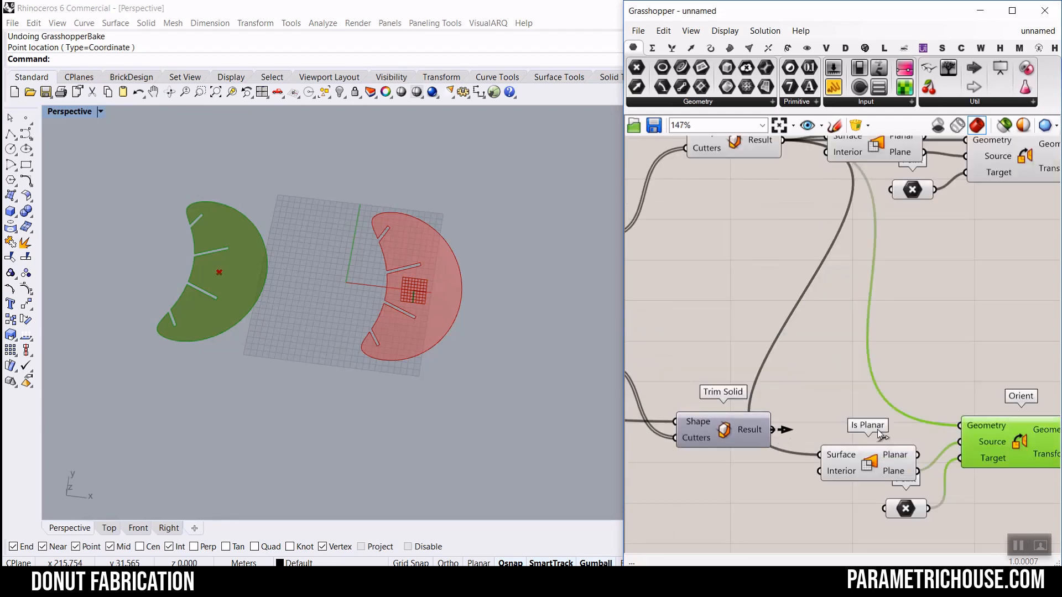
{"action": "left_click_drag", "start_coordinate": [772, 430], "coordinate": [962, 433]}
{"action": "left_click_drag", "start_coordinate": [772, 430], "coordinate": [822, 456]}
Move the copied target point about 68 m in the negative X direction so the two flattened sections lie side by side.
{"action": "left_click", "coordinate": [907, 509]}
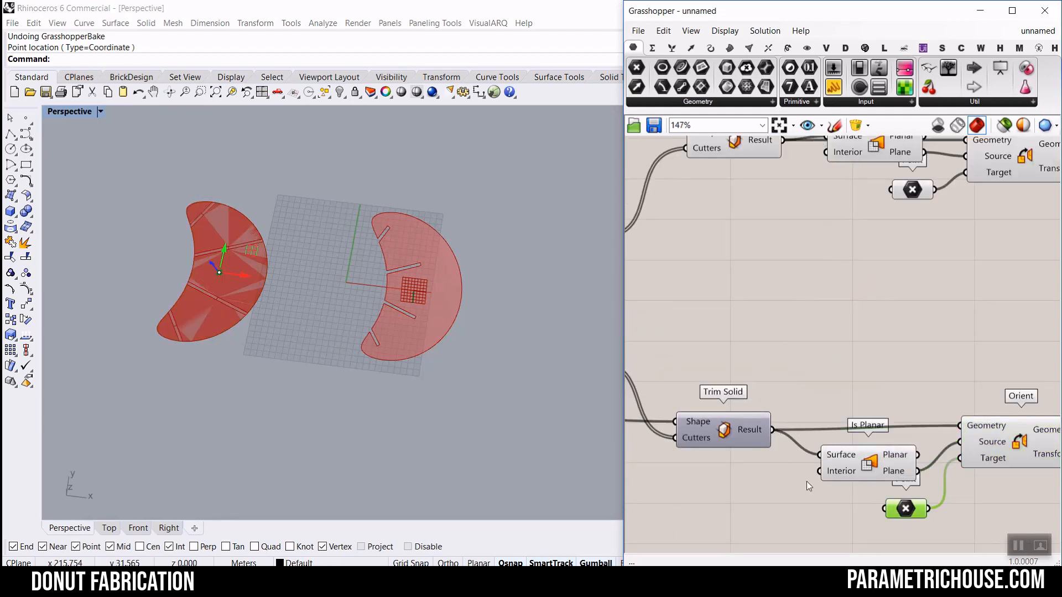
{"action": "left_click_drag", "start_coordinate": [241, 276], "coordinate": [160, 276]}
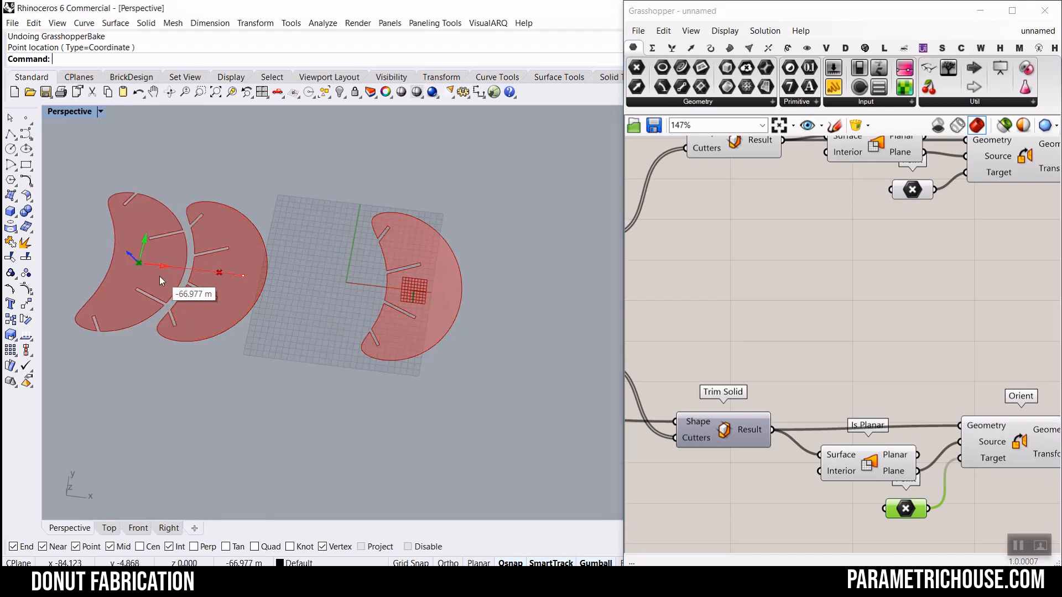
{"action": "left_click", "coordinate": [762, 303]}
Turn off the previews of the Trim Solid and Is Planar components and view the two flattened sections alone.
{"action": "scroll", "coordinate": [132, 297], "scroll_direction": "down", "scroll_amount": 5}
{"action": "right_click_drag", "start_coordinate": [166, 282], "coordinate": [210, 271]}
{"action": "scroll", "coordinate": [850, 364], "scroll_direction": "down", "scroll_amount": 3}
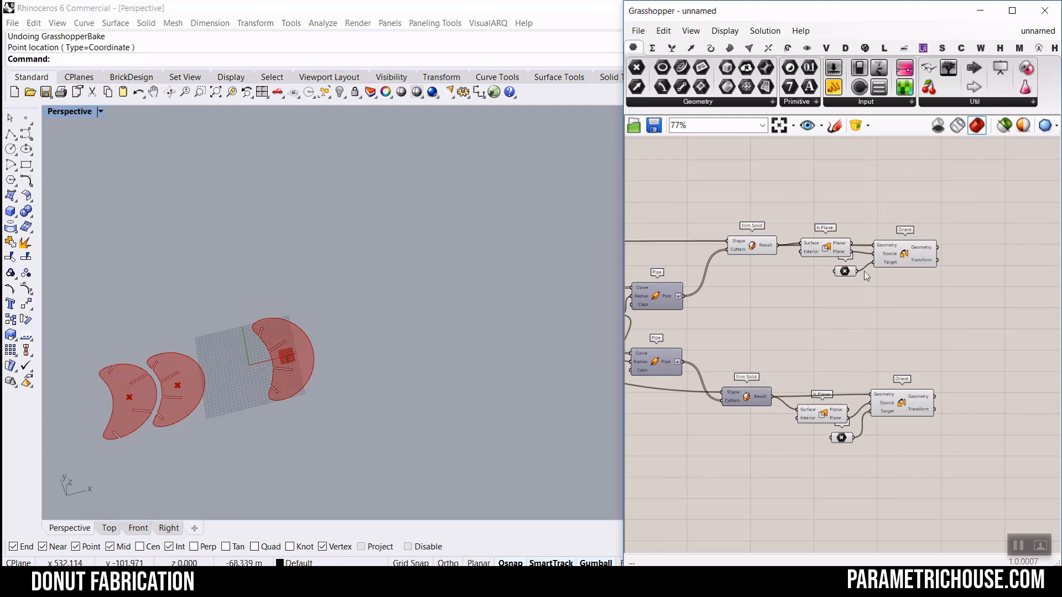
{"action": "left_click_drag", "start_coordinate": [832, 212], "coordinate": [696, 427]}
{"action": "right_click", "coordinate": [754, 274]}
{"action": "left_click", "coordinate": [784, 297]}
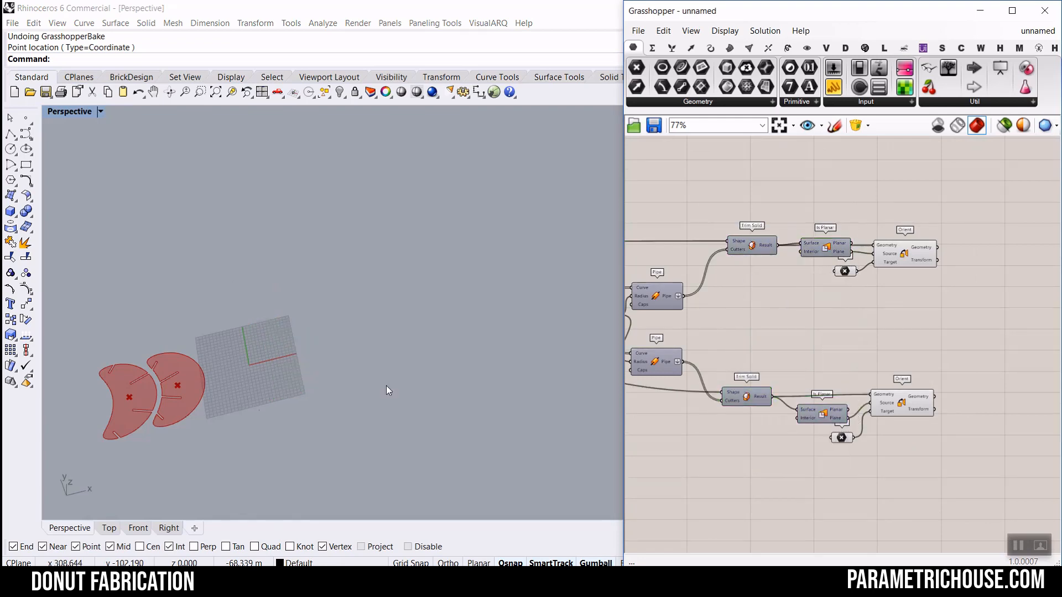
{"action": "right_click_drag", "start_coordinate": [386, 387], "coordinate": [106, 351]}
{"action": "scroll", "coordinate": [226, 310], "scroll_direction": "up", "scroll_amount": 3}
{"action": "right_click_drag", "start_coordinate": [227, 310], "coordinate": [221, 337]}
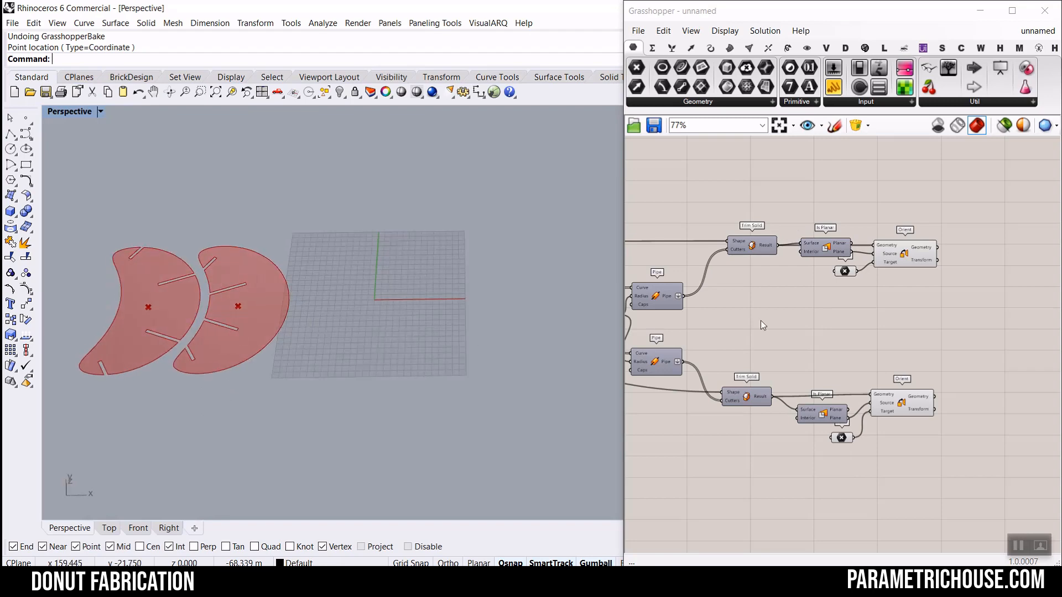
Add a Custom Preview component below the List B Surface parameter and connect Dispatch's List A output to its Geometry input.
{"action": "right_click_drag", "start_coordinate": [818, 325], "coordinate": [957, 327]}
{"action": "scroll", "coordinate": [957, 327], "scroll_direction": "down", "scroll_amount": 3}
{"action": "scroll", "coordinate": [774, 334], "scroll_direction": "up", "scroll_amount": 4}
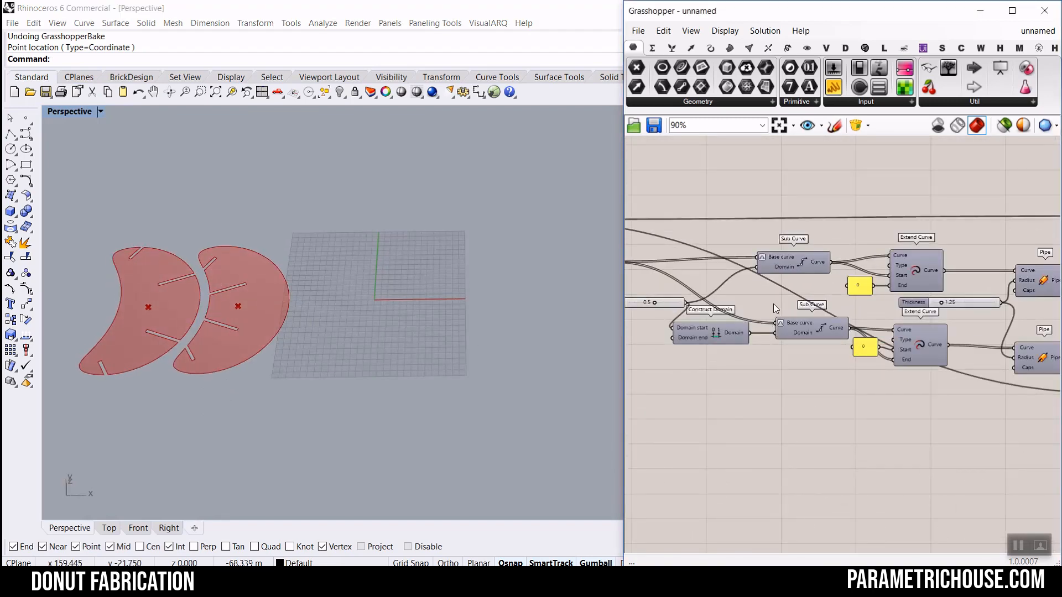
{"action": "right_click_drag", "start_coordinate": [717, 333], "coordinate": [871, 310]}
{"action": "scroll", "coordinate": [871, 310], "scroll_direction": "down", "scroll_amount": 3}
{"action": "scroll", "coordinate": [788, 295], "scroll_direction": "up", "scroll_amount": 4}
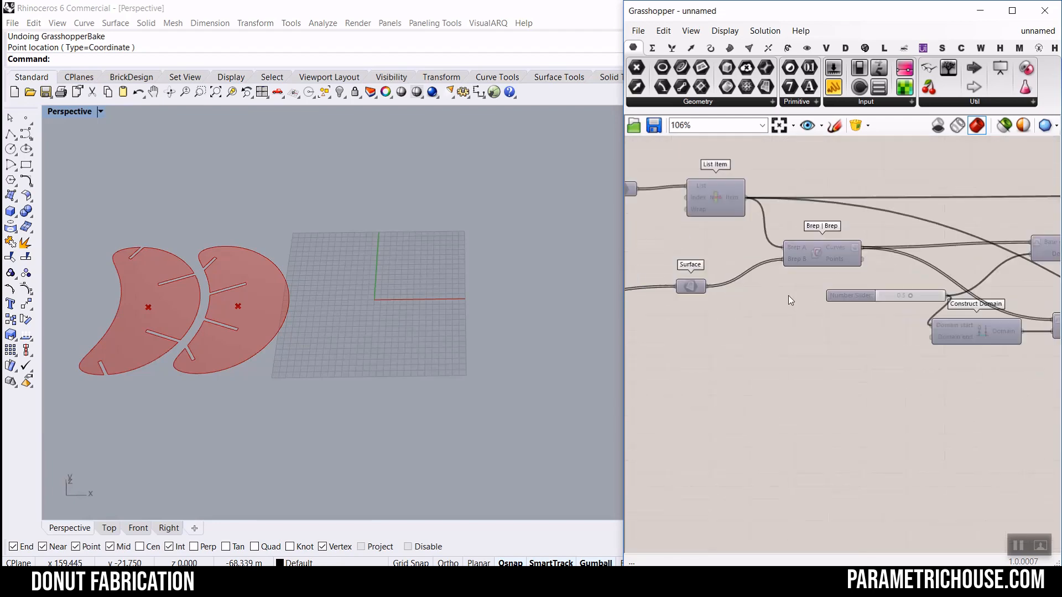
{"action": "right_click_drag", "start_coordinate": [759, 300], "coordinate": [880, 309]}
{"action": "right_click_drag", "start_coordinate": [778, 321], "coordinate": [750, 309]}
{"action": "scroll", "coordinate": [919, 326], "scroll_direction": "down", "scroll_amount": 3}
{"action": "scroll", "coordinate": [761, 313], "scroll_direction": "up", "scroll_amount": 7}
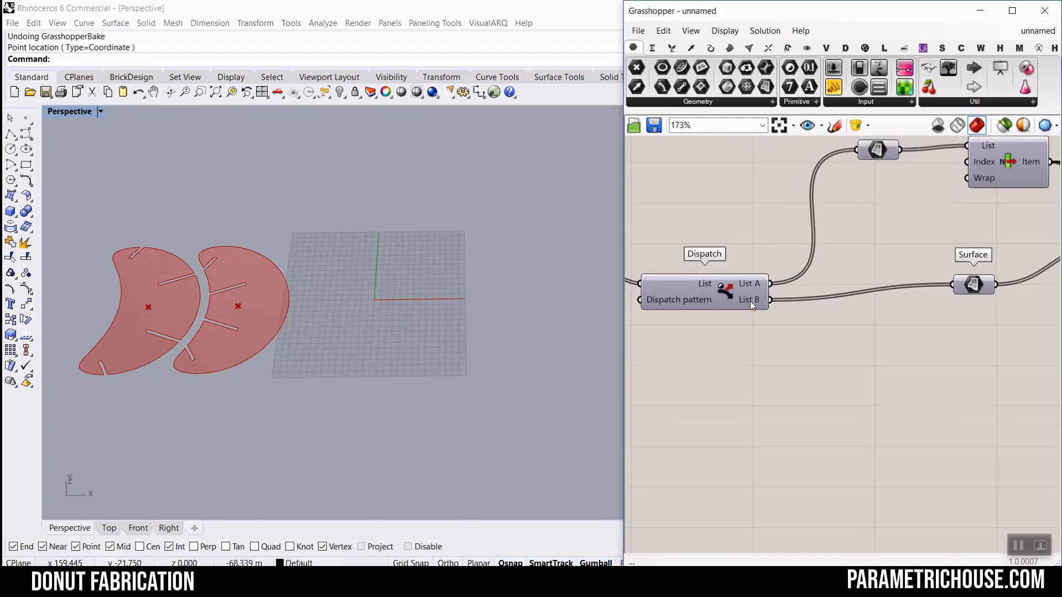
{"action": "left_click", "coordinate": [807, 47]}
{"action": "left_click_drag", "start_coordinate": [936, 293], "coordinate": [955, 353]}
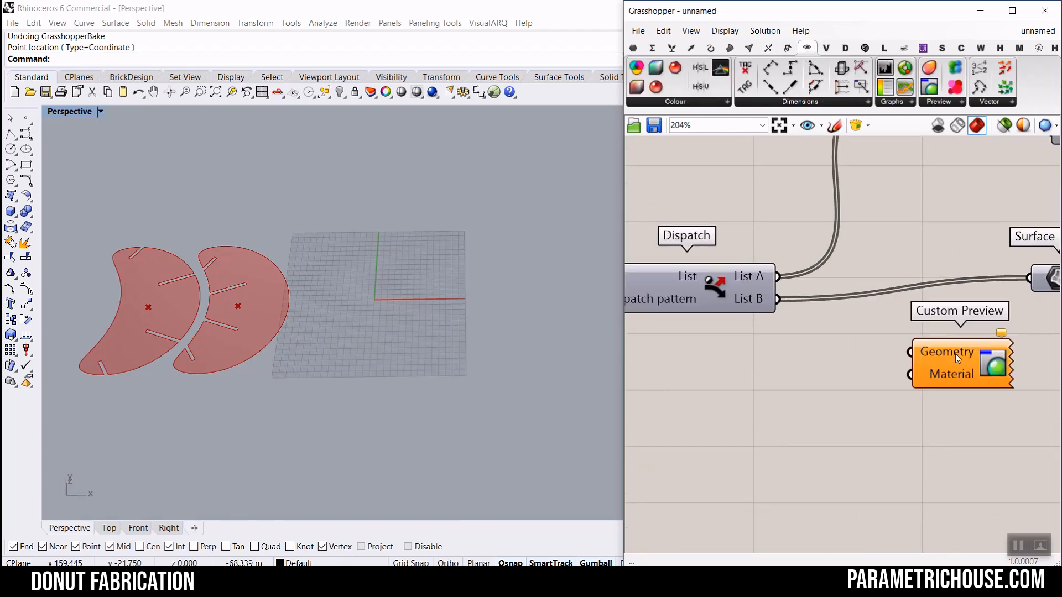
{"action": "left_click_drag", "start_coordinate": [780, 277], "coordinate": [910, 353]}
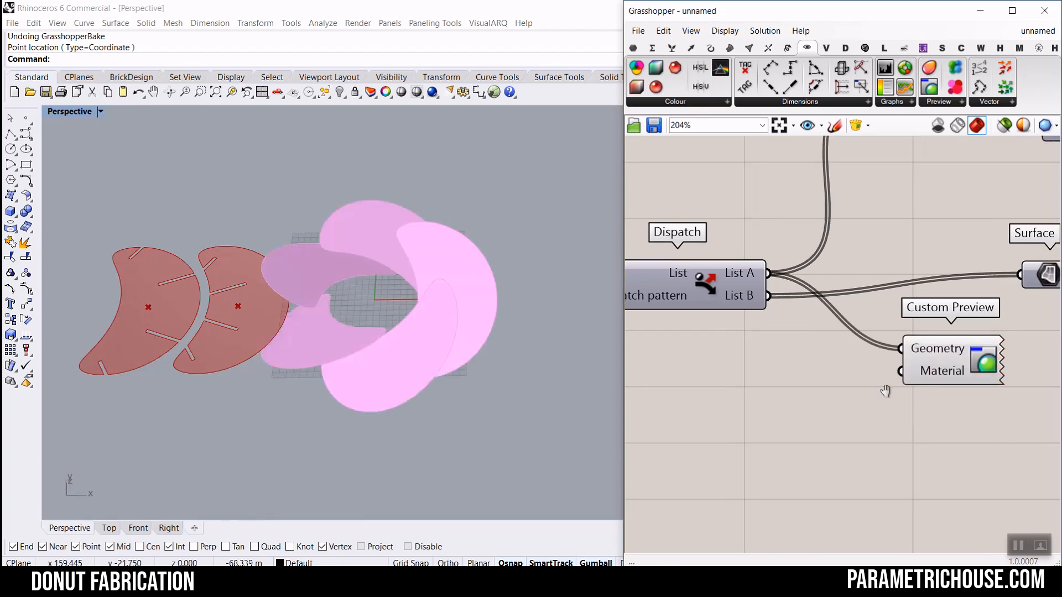
{"action": "scroll", "coordinate": [751, 331], "scroll_direction": "down", "scroll_amount": 4}
{"action": "left_click", "coordinate": [834, 350]}
{"action": "scroll", "coordinate": [807, 411], "scroll_direction": "up", "scroll_amount": 3}
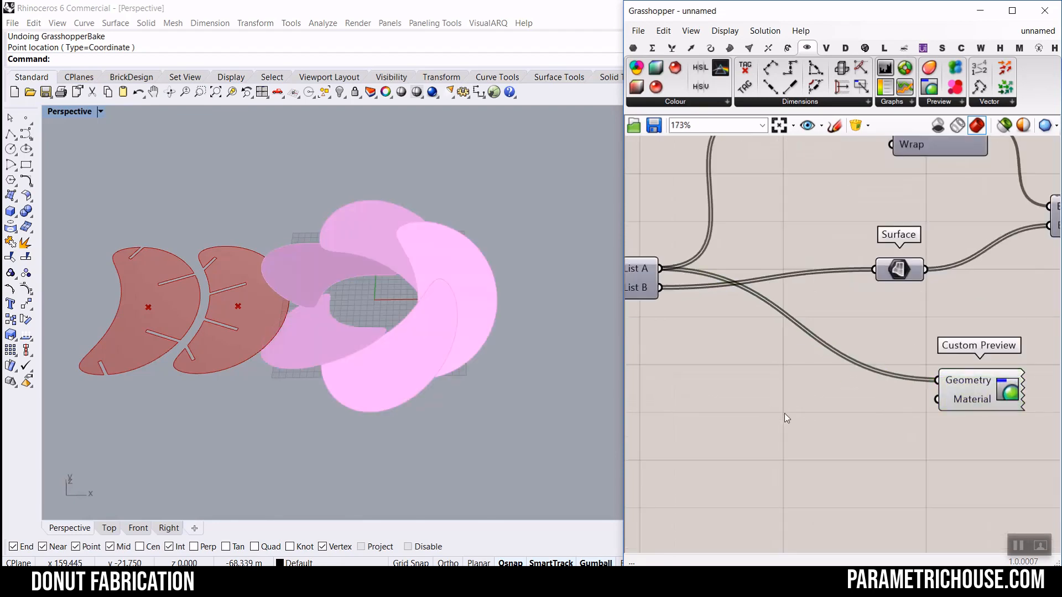
Add a Colour Swatch, connect it to the Custom Preview's Material input, and set its colour to yellow.
{"action": "double_click", "coordinate": [786, 413]}
{"action": "type", "text": "swat"}
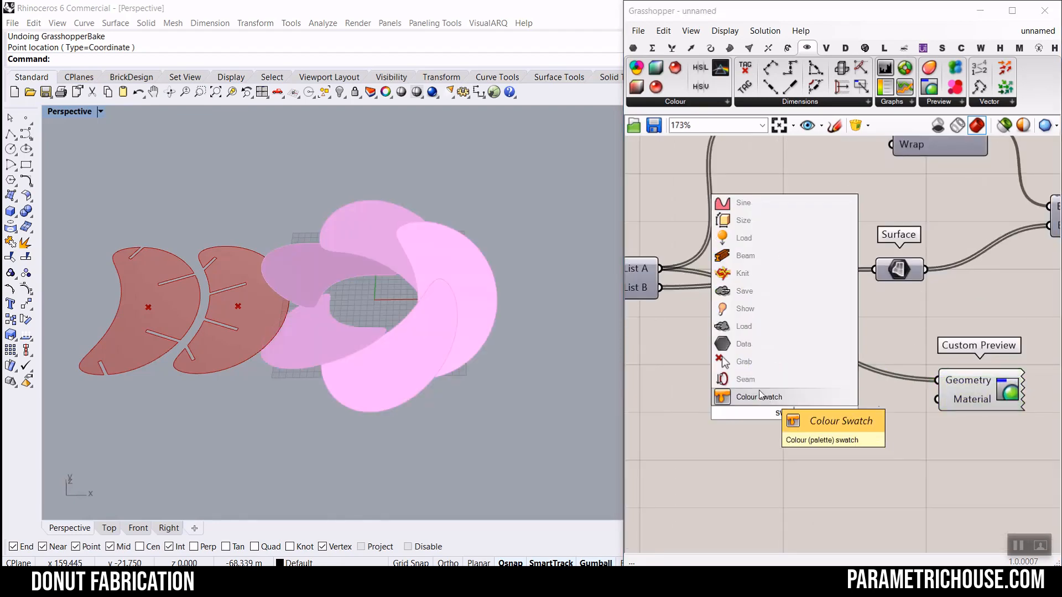
{"action": "left_click", "coordinate": [761, 395]}
{"action": "left_click_drag", "start_coordinate": [919, 403], "coordinate": [936, 400]}
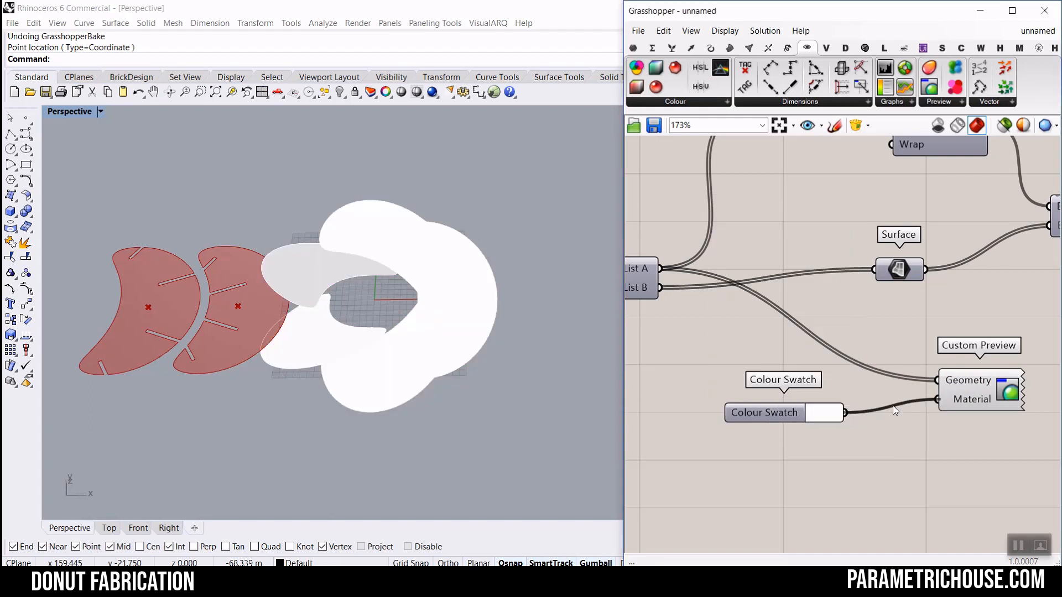
{"action": "left_click", "coordinate": [837, 412]}
{"action": "left_click_drag", "start_coordinate": [974, 442], "coordinate": [884, 479]}
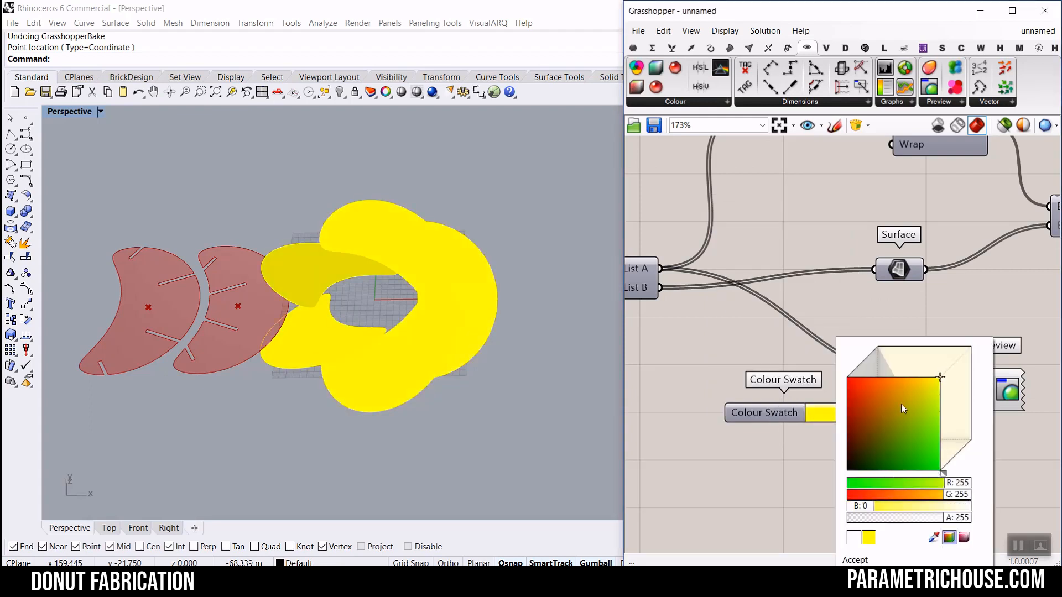
{"action": "left_click_drag", "start_coordinate": [901, 404], "coordinate": [963, 363]}
{"action": "left_click", "coordinate": [826, 341]}
Duplicate the Colour Swatch and Custom Preview, place the copies below, and connect Dispatch's List B output to the copied preview's Geometry.
{"action": "scroll", "coordinate": [825, 340], "scroll_direction": "down", "scroll_amount": 3}
{"action": "left_click_drag", "start_coordinate": [933, 433], "coordinate": [636, 335]}
{"action": "scroll", "coordinate": [829, 373], "scroll_direction": "down", "scroll_amount": 2}
{"action": "key", "text": "ctrl+v"}
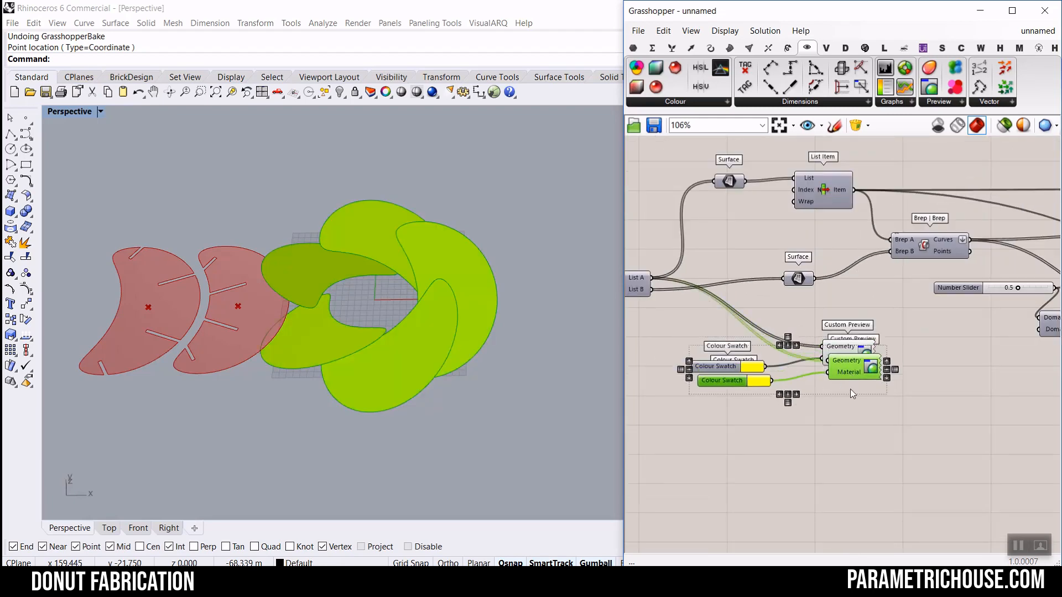
{"action": "left_click", "coordinate": [747, 347]}
{"action": "scroll", "coordinate": [659, 327], "scroll_direction": "up", "scroll_amount": 2}
{"action": "left_click_drag", "start_coordinate": [650, 276], "coordinate": [891, 415]}
Set the copied Colour Swatch to black and view the two-coloured donut from an angle.
{"action": "left_click", "coordinate": [795, 444]}
{"action": "left_click_drag", "start_coordinate": [812, 465], "coordinate": [778, 475]}
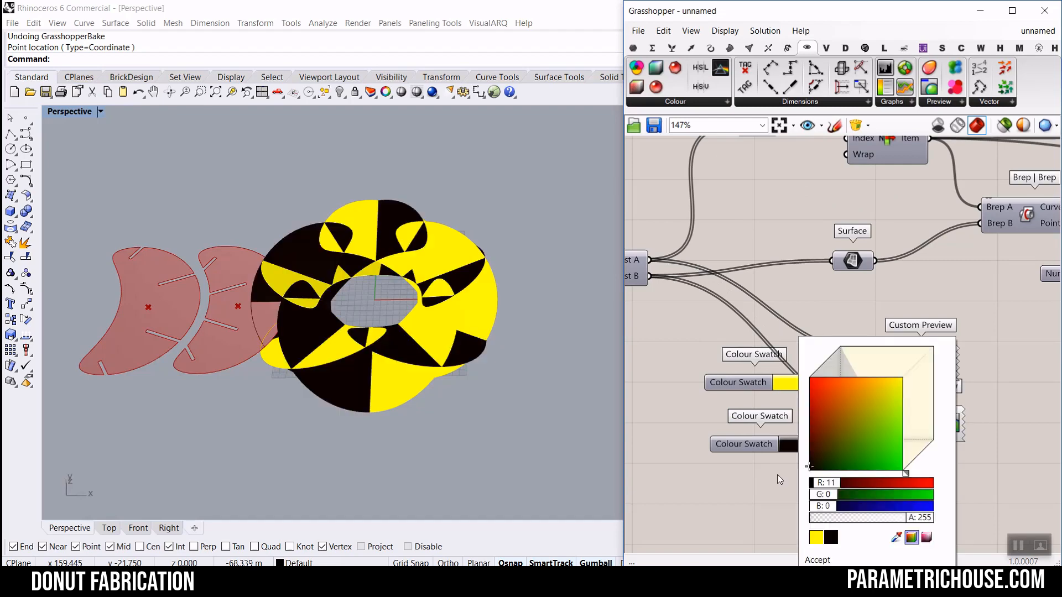
{"action": "left_click", "coordinate": [694, 353]}
{"action": "right_click_drag", "start_coordinate": [457, 286], "coordinate": [487, 331]}
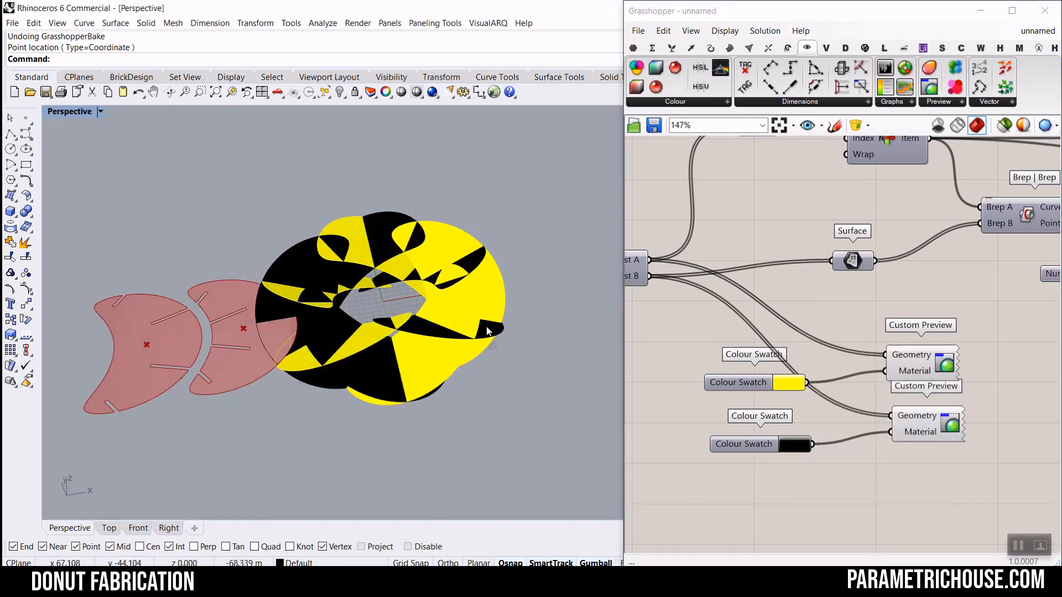
Add a Brep Edges component below Dispatch and connect List Item's Item output to its Brep input.
{"action": "left_click", "coordinate": [730, 47]}
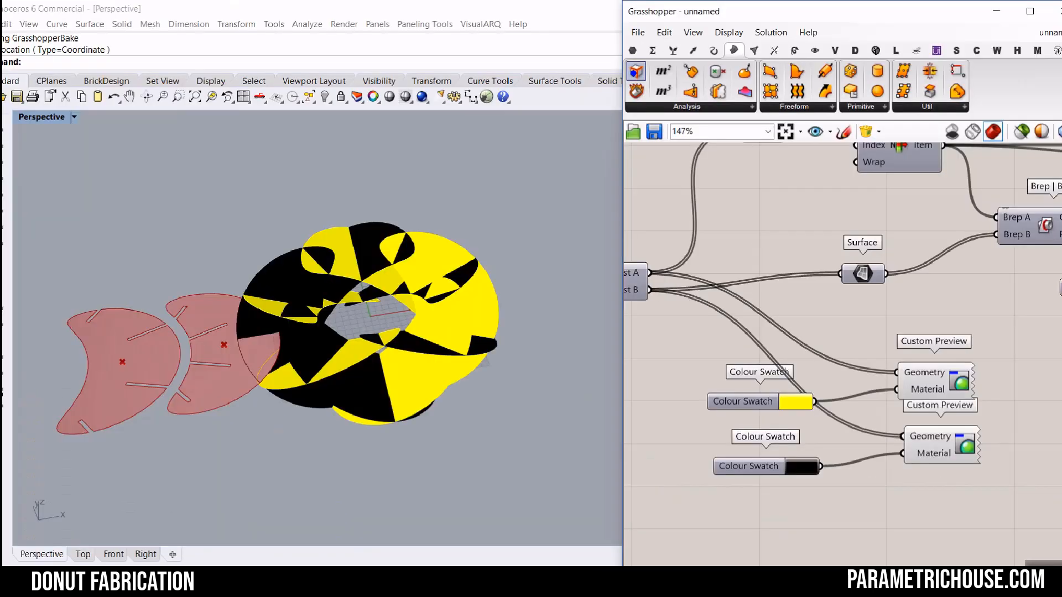
{"action": "left_click_drag", "start_coordinate": [638, 67], "coordinate": [756, 202]}
{"action": "scroll", "coordinate": [752, 224], "scroll_direction": "down", "scroll_amount": 6}
{"action": "left_click", "coordinate": [713, 276]}
{"action": "scroll", "coordinate": [679, 265], "scroll_direction": "up", "scroll_amount": 5}
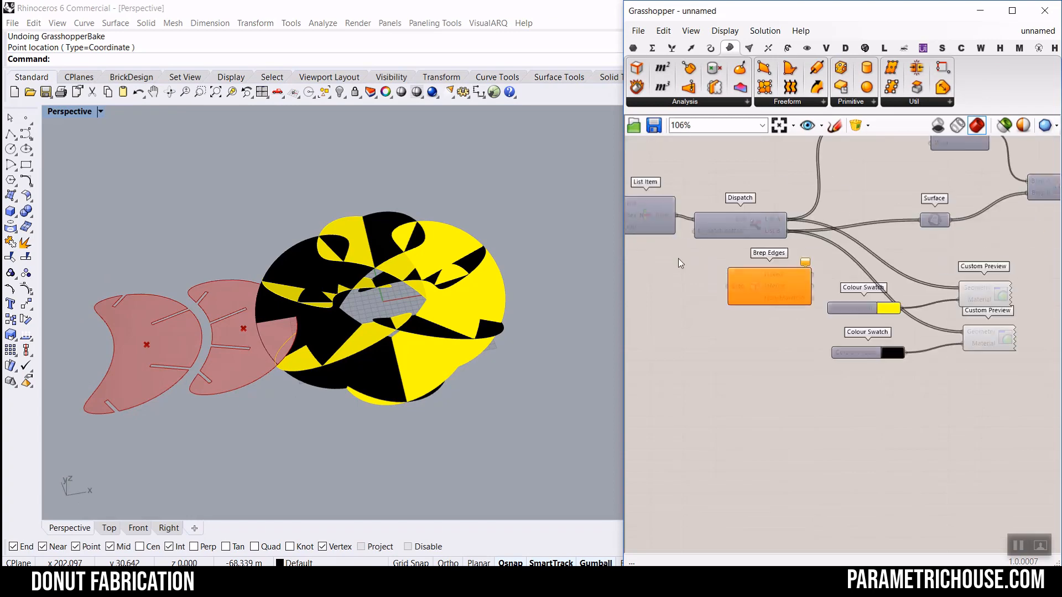
{"action": "left_click_drag", "start_coordinate": [676, 215], "coordinate": [728, 286]}
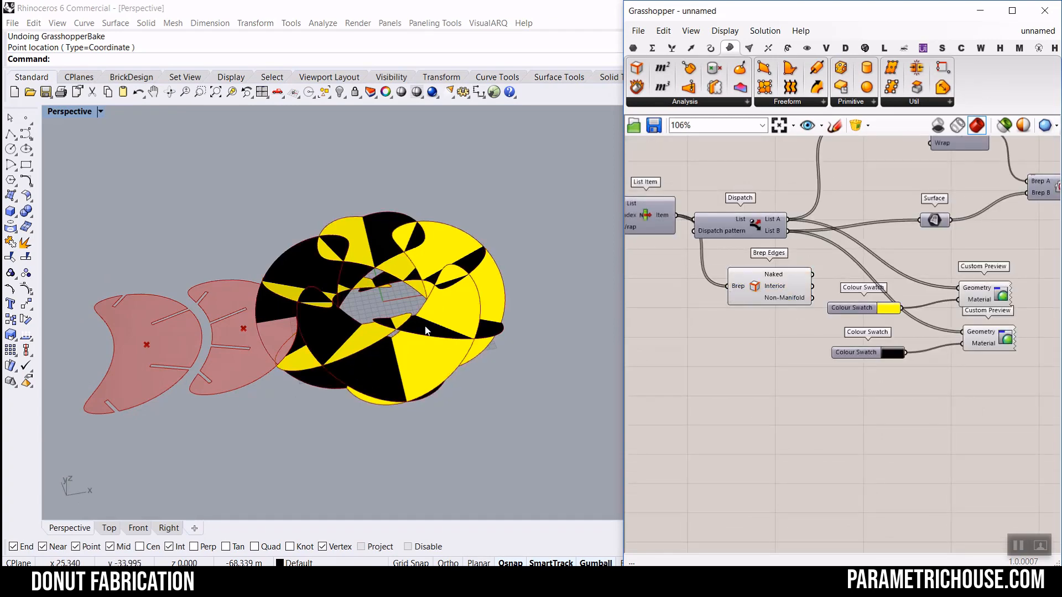
{"action": "right_click_drag", "start_coordinate": [388, 277], "coordinate": [425, 354]}
Move the target points of both flattened sections about 62 m each in the negative X direction, clear of the donut.
{"action": "scroll", "coordinate": [753, 272], "scroll_direction": "down", "scroll_amount": 5}
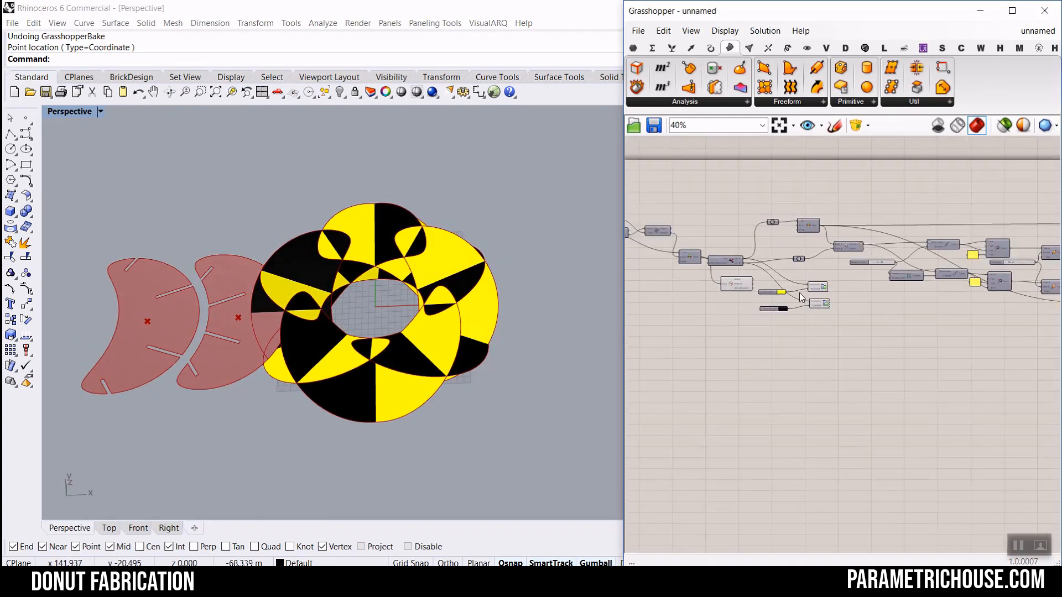
{"action": "right_click_drag", "start_coordinate": [754, 272], "coordinate": [693, 262]}
{"action": "left_click_drag", "start_coordinate": [889, 318], "coordinate": [850, 200]}
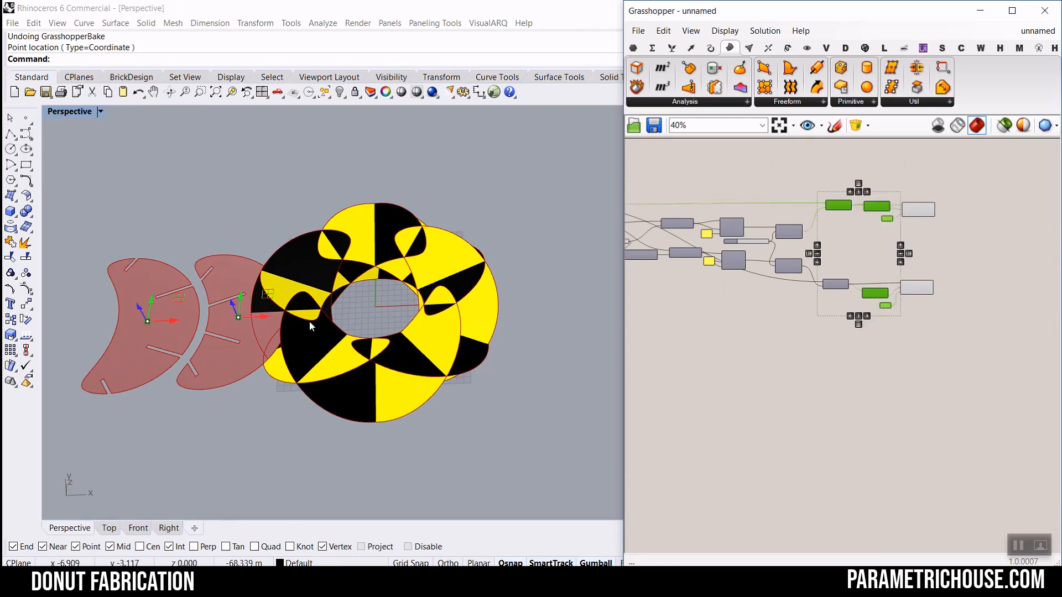
{"action": "scroll", "coordinate": [312, 312], "scroll_direction": "down", "scroll_amount": 4}
{"action": "left_click_drag", "start_coordinate": [222, 316], "coordinate": [167, 317]}
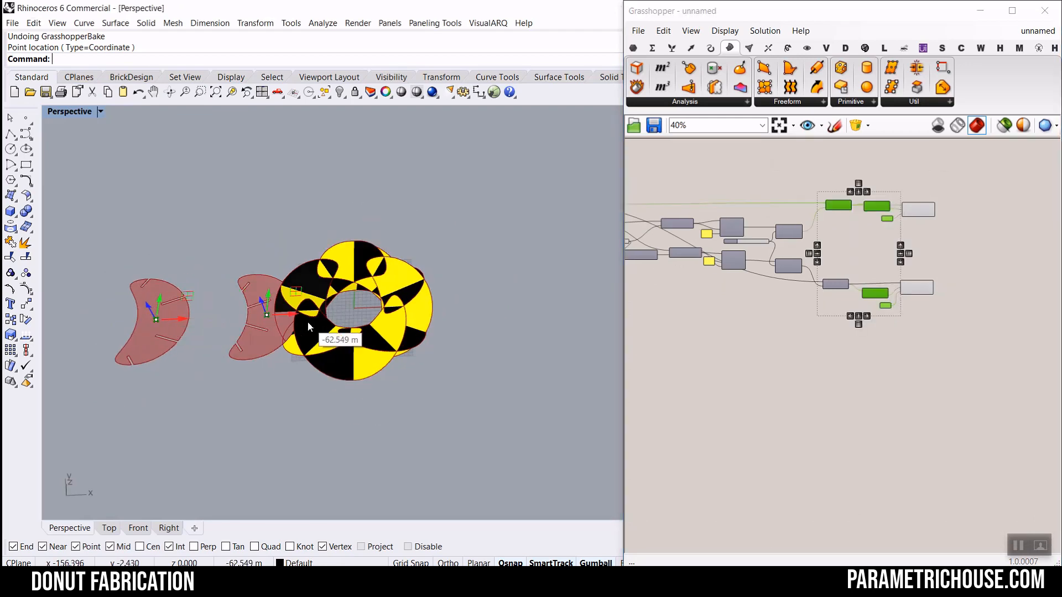
{"action": "left_click_drag", "start_coordinate": [286, 314], "coordinate": [228, 316]}
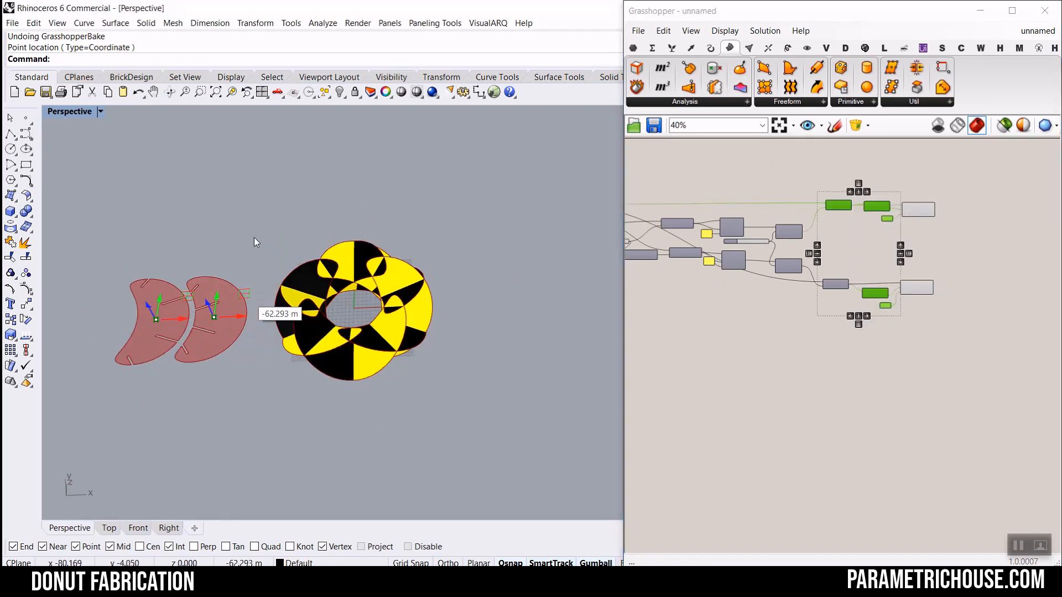
{"action": "scroll", "coordinate": [236, 291], "scroll_direction": "up", "scroll_amount": 4}
{"action": "left_click", "coordinate": [725, 324]}
Set the number slider feeding Multiplication's B input to 2.00 and examine the resulting donut.
{"action": "right_click_drag", "start_coordinate": [454, 318], "coordinate": [488, 287]}
{"action": "scroll", "coordinate": [873, 322], "scroll_direction": "up", "scroll_amount": 2}
{"action": "scroll", "coordinate": [873, 322], "scroll_direction": "down", "scroll_amount": 9}
{"action": "scroll", "coordinate": [771, 337], "scroll_direction": "up", "scroll_amount": 16}
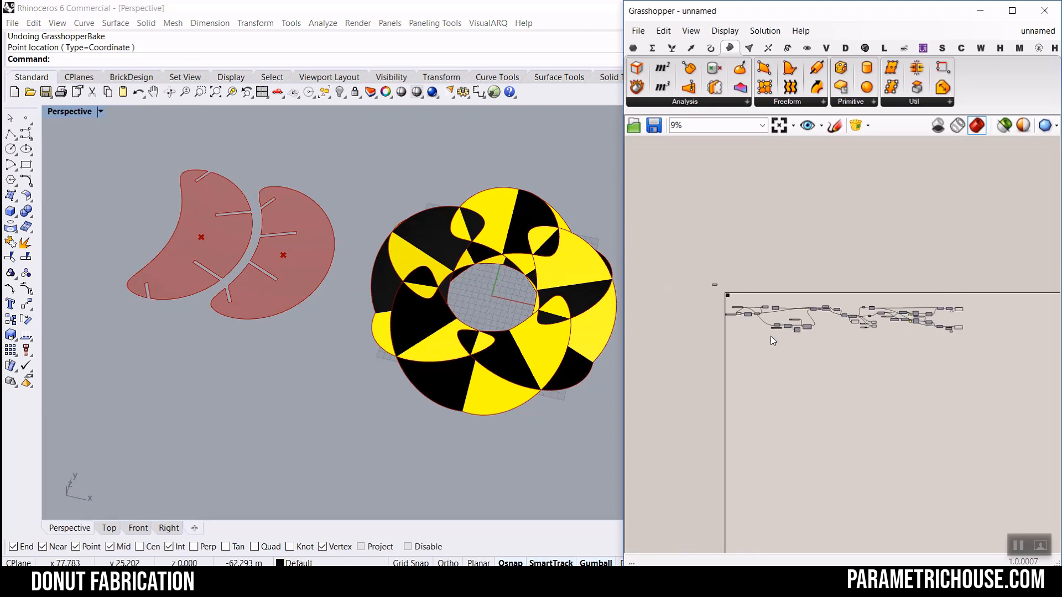
{"action": "scroll", "coordinate": [706, 328], "scroll_direction": "up", "scroll_amount": 3}
{"action": "double_click", "coordinate": [685, 298]}
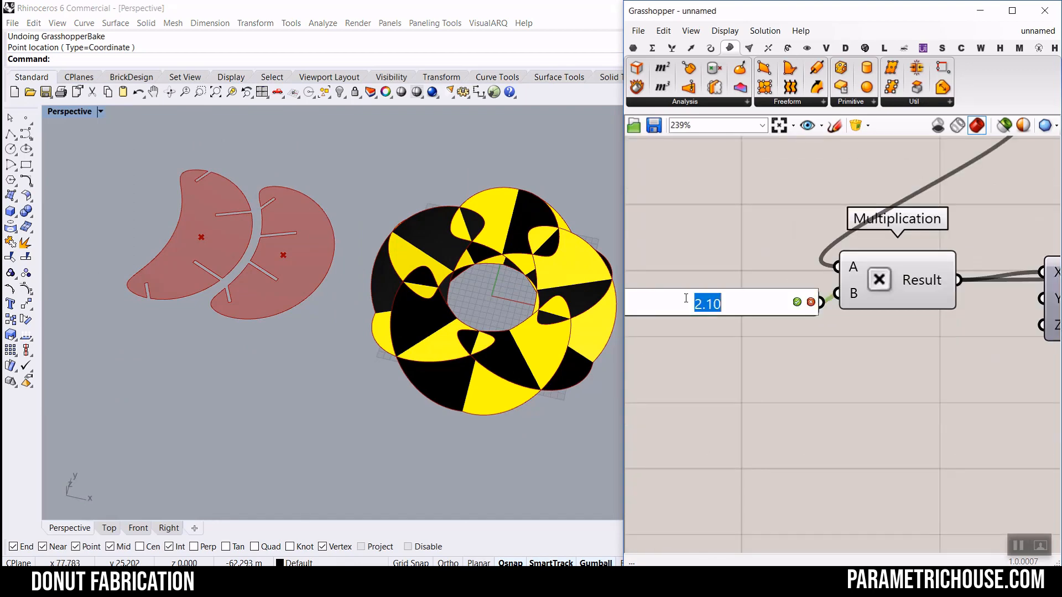
{"action": "type", "text": "2"}
{"action": "key", "text": "Return"}
{"action": "right_click_drag", "start_coordinate": [459, 302], "coordinate": [517, 327]}
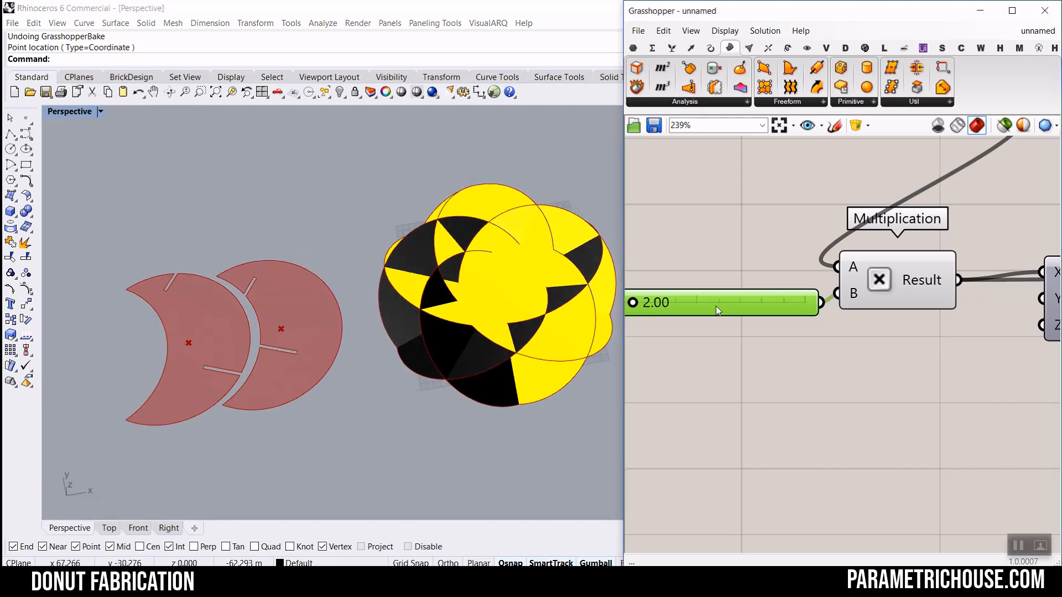
Try a value of 1.90 on the slider feeding Multiplication's B input.
{"action": "double_click", "coordinate": [716, 306]}
{"action": "type", "text": "1.9"}
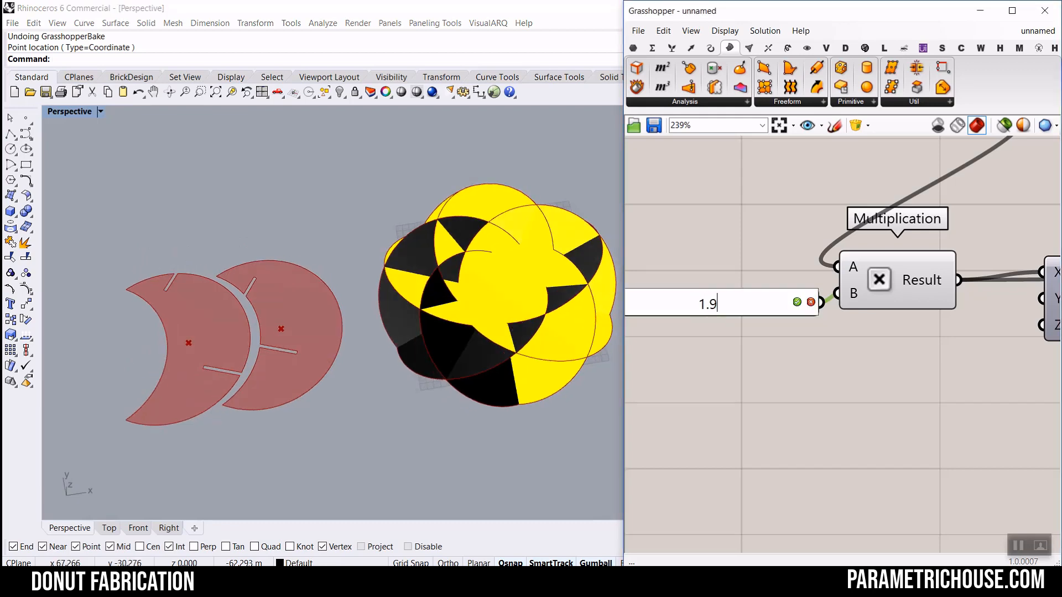
{"action": "key", "text": "Return"}
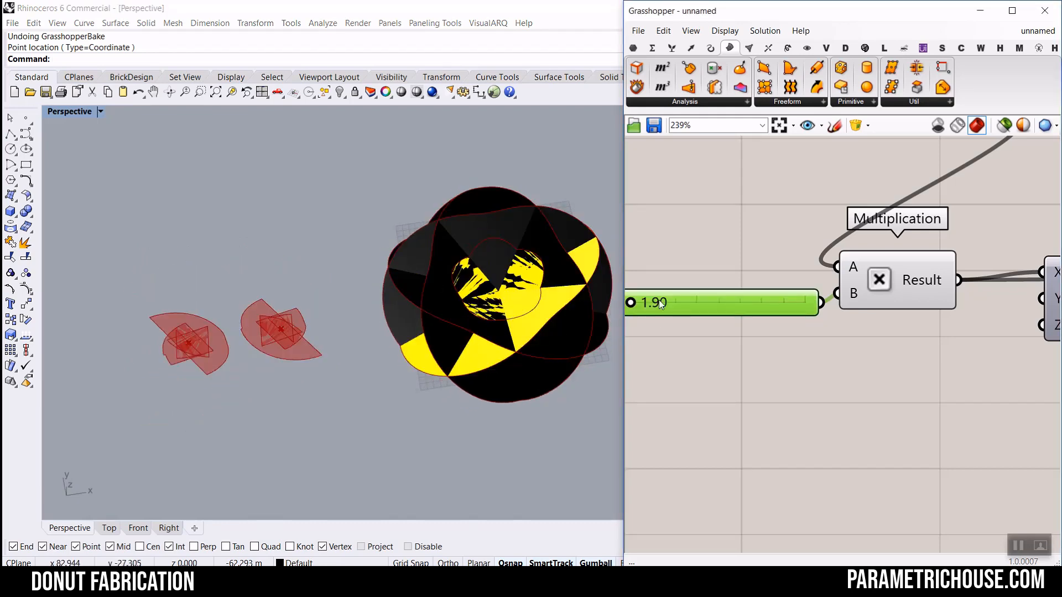
Set the slider feeding Multiplication's B input to 2.01 and view the donut.
{"action": "double_click", "coordinate": [659, 302]}
{"action": "type", "text": "2.01"}
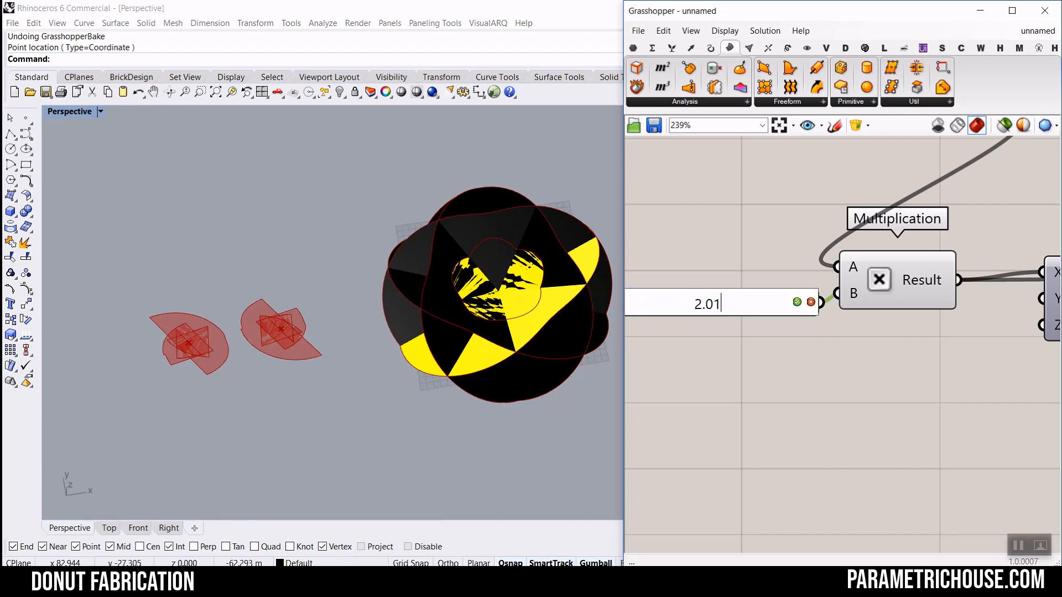
{"action": "key", "text": "Return"}
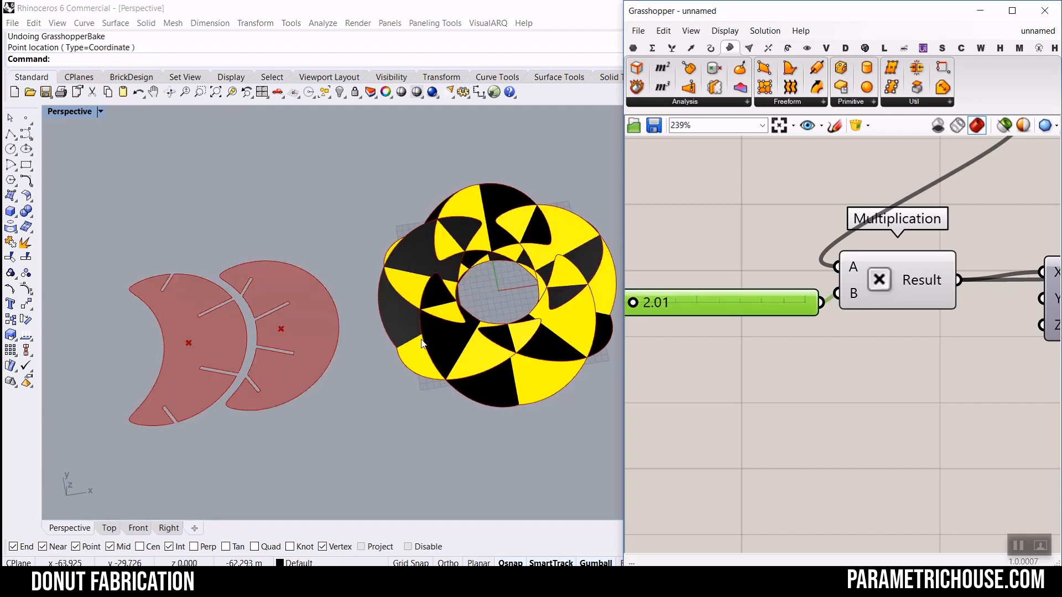
{"action": "scroll", "coordinate": [720, 287], "scroll_direction": "down", "scroll_amount": 5}
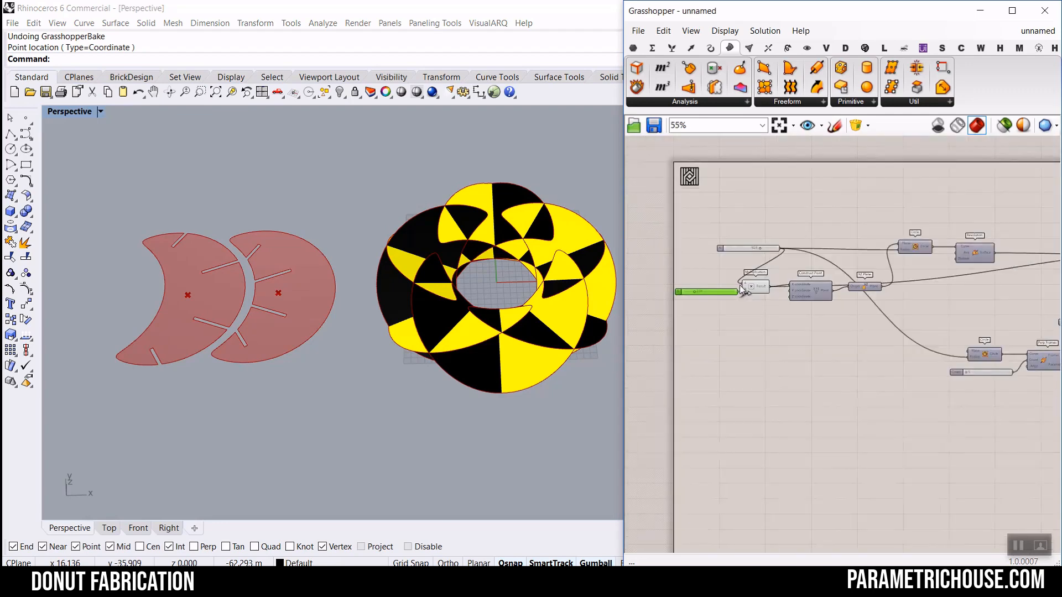
Lower the radius slider feeding Multiplication's A input to 29.2.
{"action": "scroll", "coordinate": [760, 256], "scroll_direction": "up", "scroll_amount": 3}
{"action": "scroll", "coordinate": [772, 225], "scroll_direction": "up", "scroll_amount": 3}
{"action": "left_click", "coordinate": [775, 225]}
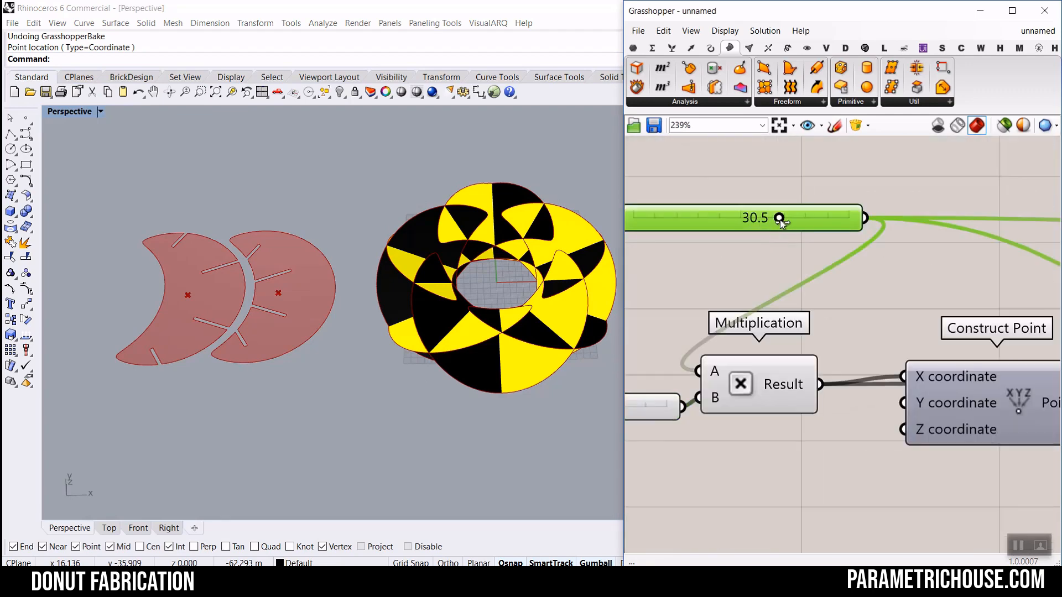
{"action": "left_click_drag", "start_coordinate": [798, 220], "coordinate": [764, 221]}
{"action": "scroll", "coordinate": [734, 254], "scroll_direction": "down", "scroll_amount": 8}
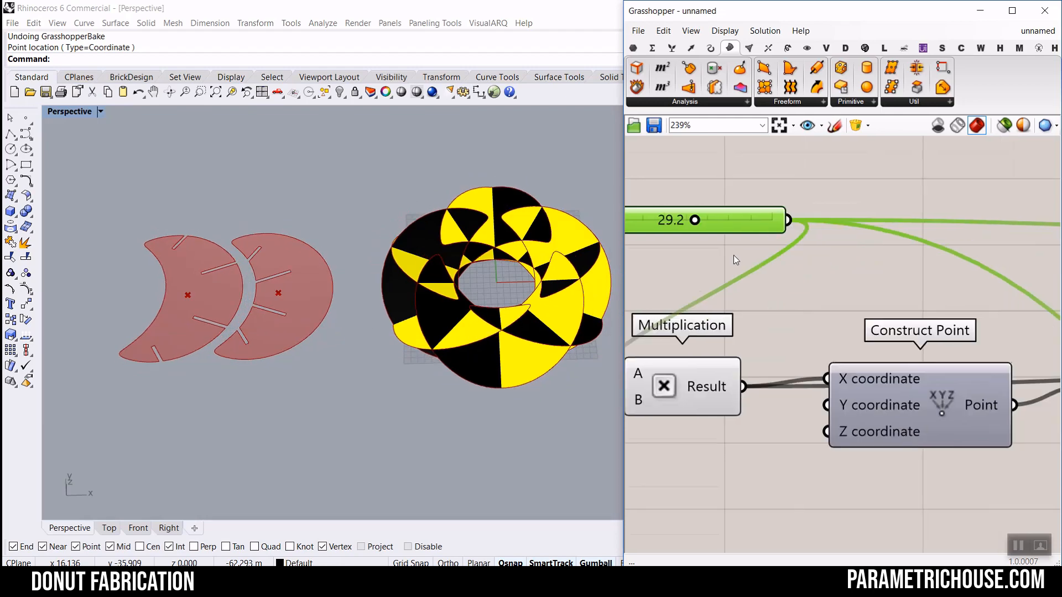
Set the Count slider of the Perp Frames component to 13.
{"action": "scroll", "coordinate": [905, 287], "scroll_direction": "up", "scroll_amount": 8}
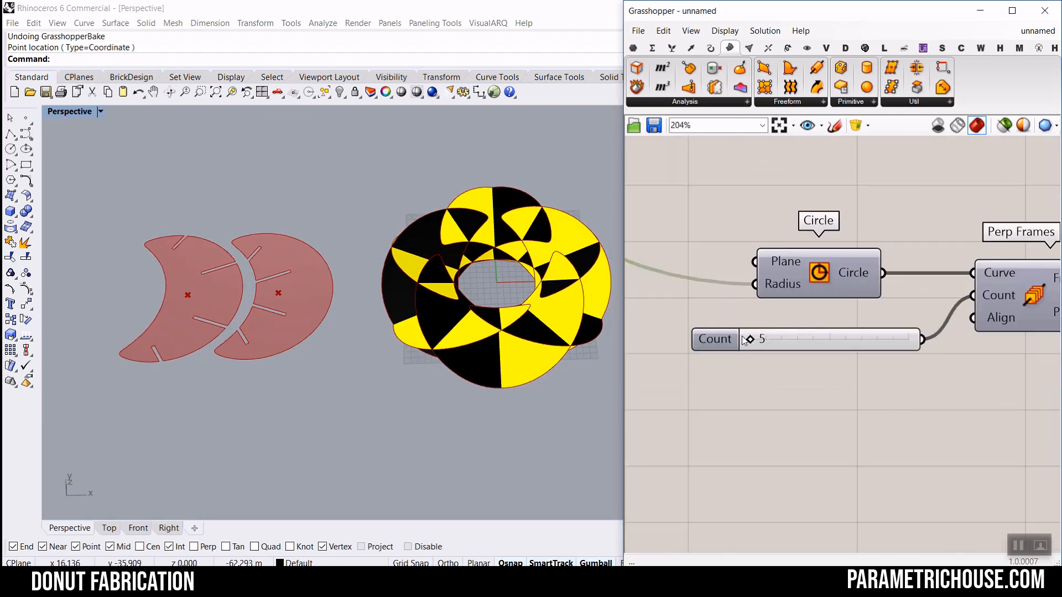
{"action": "left_click_drag", "start_coordinate": [783, 342], "coordinate": [819, 342]}
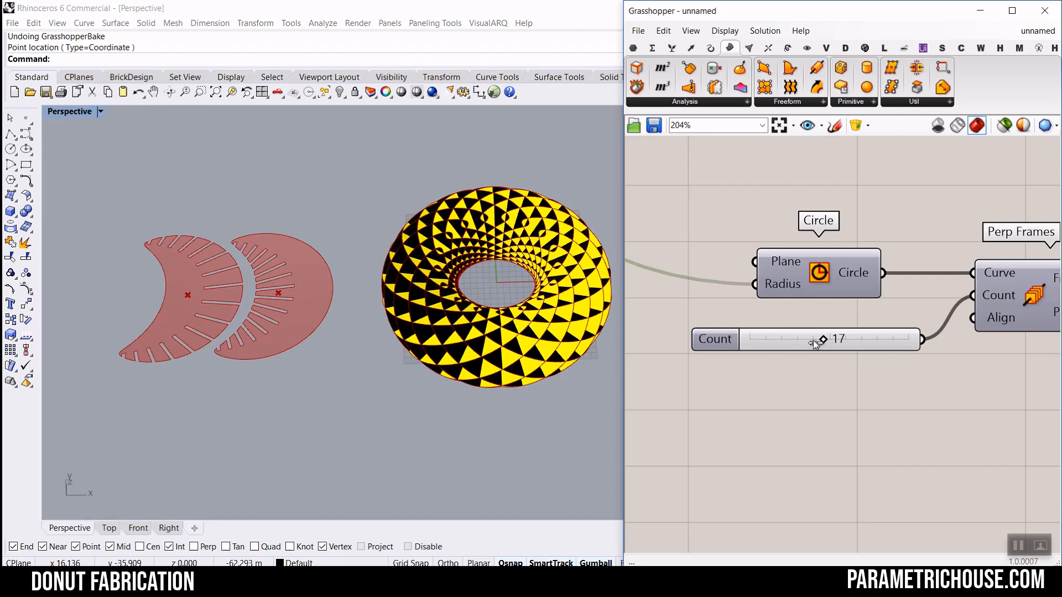
{"action": "left_click", "coordinate": [799, 341]}
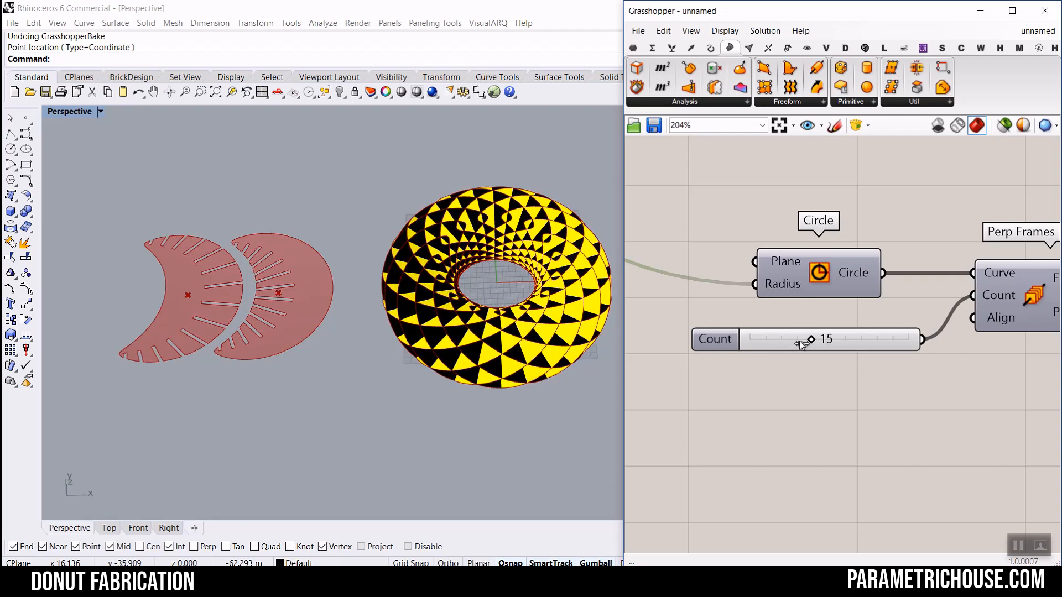
Lower the Count slider's maximum limit and inspect the donut model up close.
{"action": "double_click", "coordinate": [730, 340]}
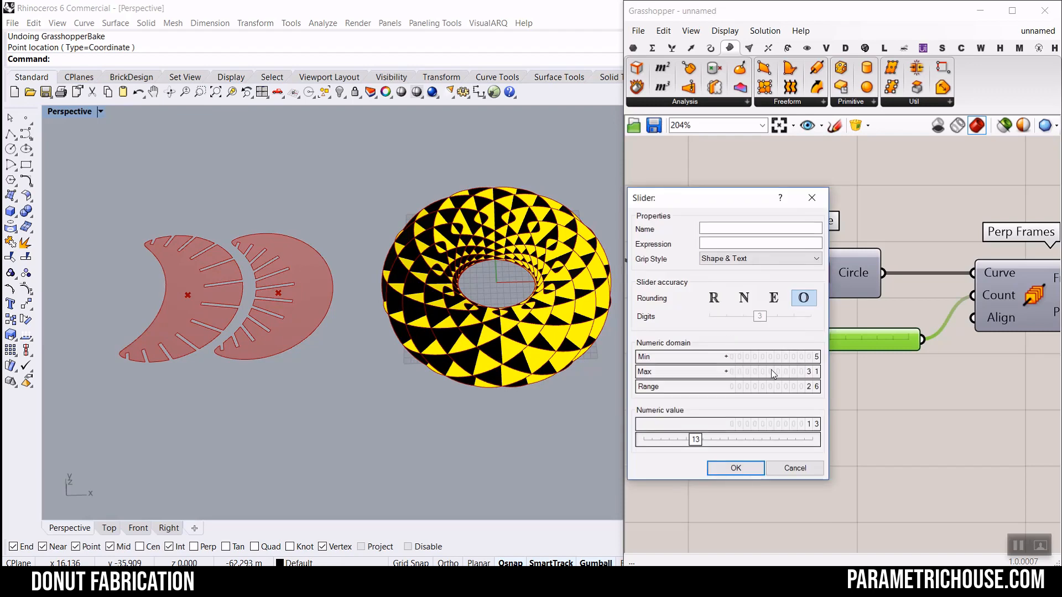
{"action": "double_click", "coordinate": [795, 372]}
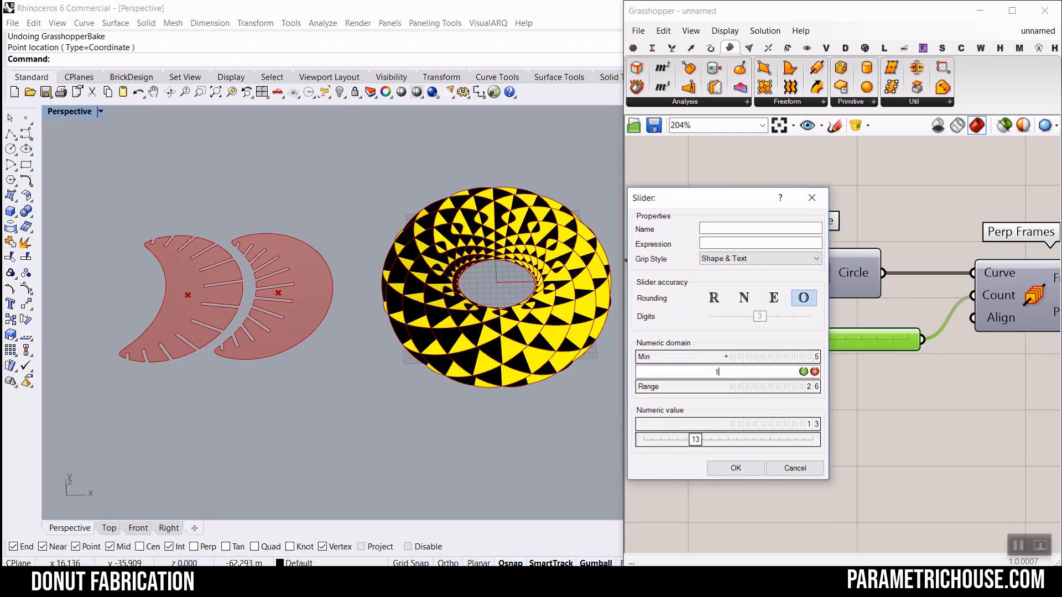
{"action": "left_click", "coordinate": [749, 469]}
{"action": "right_click_drag", "start_coordinate": [498, 301], "coordinate": [561, 310]}
{"action": "scroll", "coordinate": [514, 324], "scroll_direction": "up", "scroll_amount": 6}
{"action": "scroll", "coordinate": [520, 337], "scroll_direction": "down", "scroll_amount": 4}
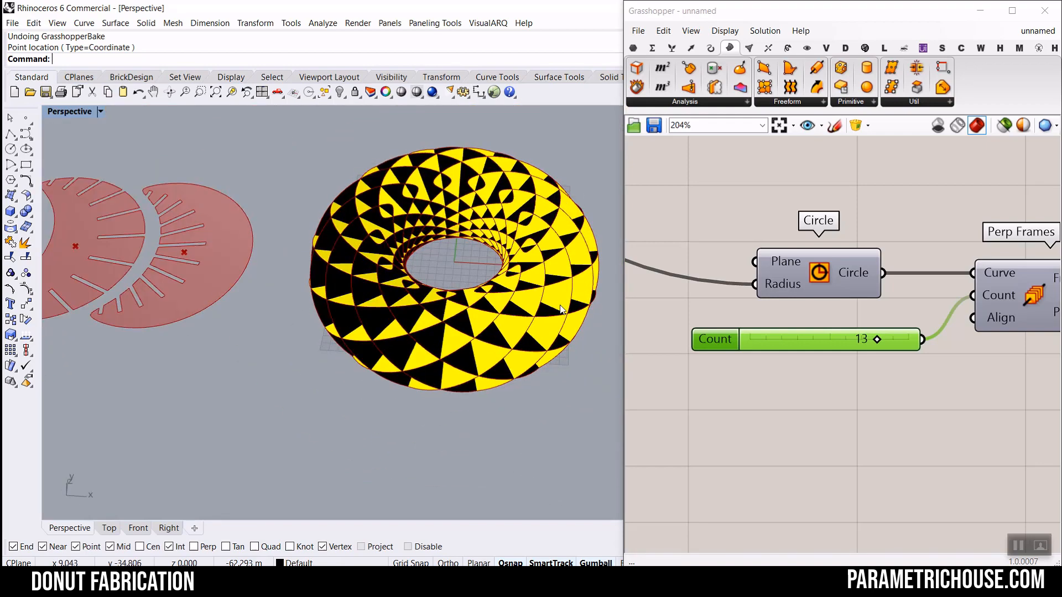
Reduce the section rotation angle below 60 and examine the donut from several sides.
{"action": "scroll", "coordinate": [731, 297], "scroll_direction": "down", "scroll_amount": 3}
{"action": "scroll", "coordinate": [867, 237], "scroll_direction": "up", "scroll_amount": 4}
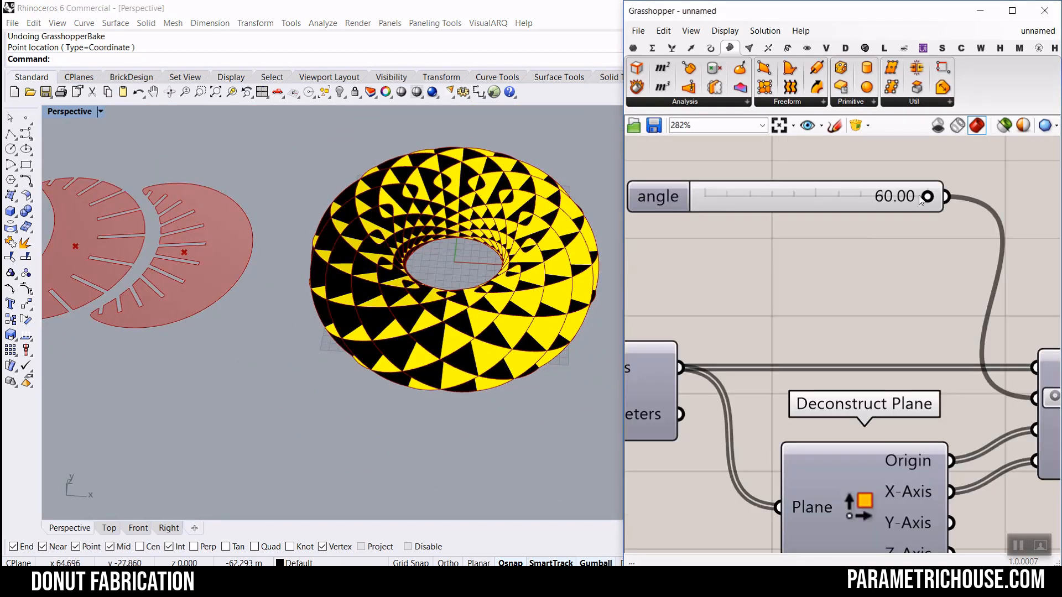
{"action": "left_click_drag", "start_coordinate": [894, 197], "coordinate": [789, 198]}
{"action": "right_click_drag", "start_coordinate": [371, 335], "coordinate": [461, 239]}
{"action": "scroll", "coordinate": [409, 326], "scroll_direction": "down", "scroll_amount": 6}
{"action": "scroll", "coordinate": [287, 318], "scroll_direction": "up", "scroll_amount": 10}
{"action": "scroll", "coordinate": [285, 317], "scroll_direction": "down", "scroll_amount": 14}
{"action": "scroll", "coordinate": [415, 323], "scroll_direction": "up", "scroll_amount": 9}
Set the section rotation angle to its minimum of 40.00 and view the donut.
{"action": "left_click_drag", "start_coordinate": [794, 199], "coordinate": [710, 198]}
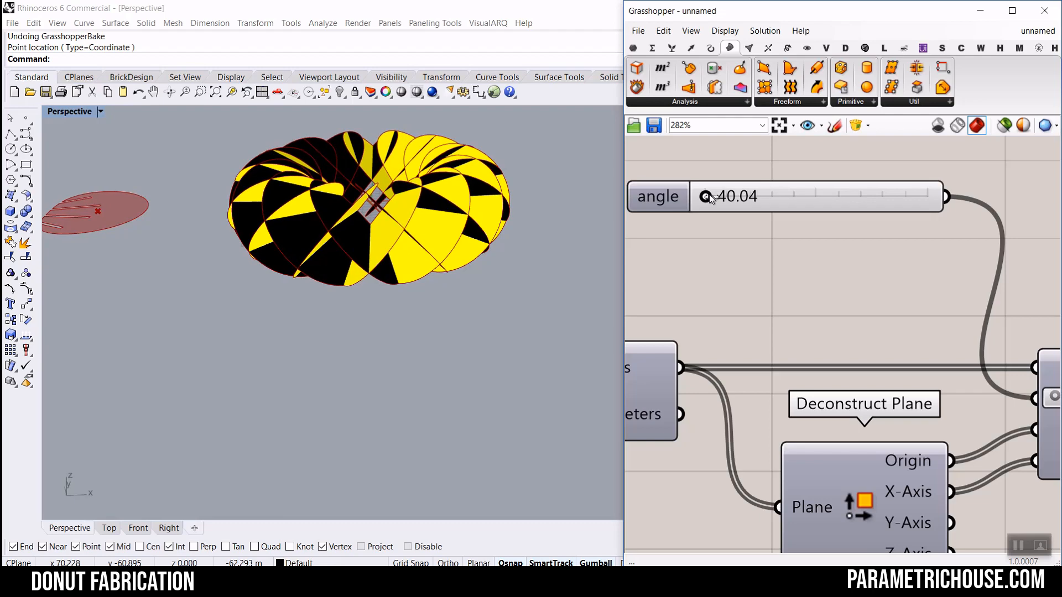
{"action": "mouse_move", "coordinate": [438, 239]}
{"action": "right_mouse_down"}
{"action": "mouse_move", "coordinate": [462, 227]}
{"action": "mouse_move", "coordinate": [428, 170]}
{"action": "mouse_move", "coordinate": [443, 238]}
{"action": "right_mouse_up"}
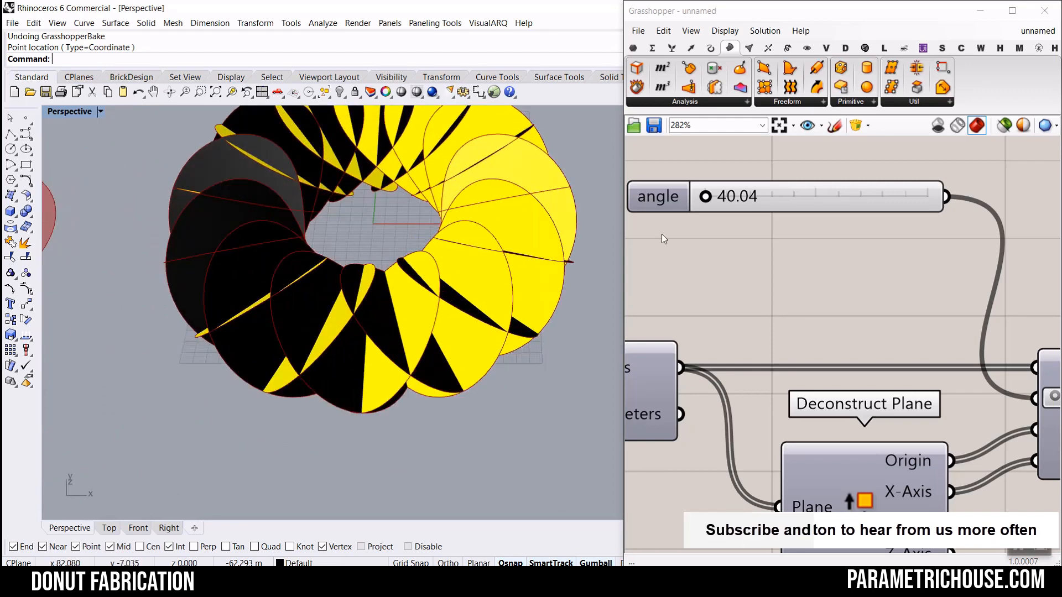
{"action": "left_click_drag", "start_coordinate": [705, 198], "coordinate": [678, 198]}
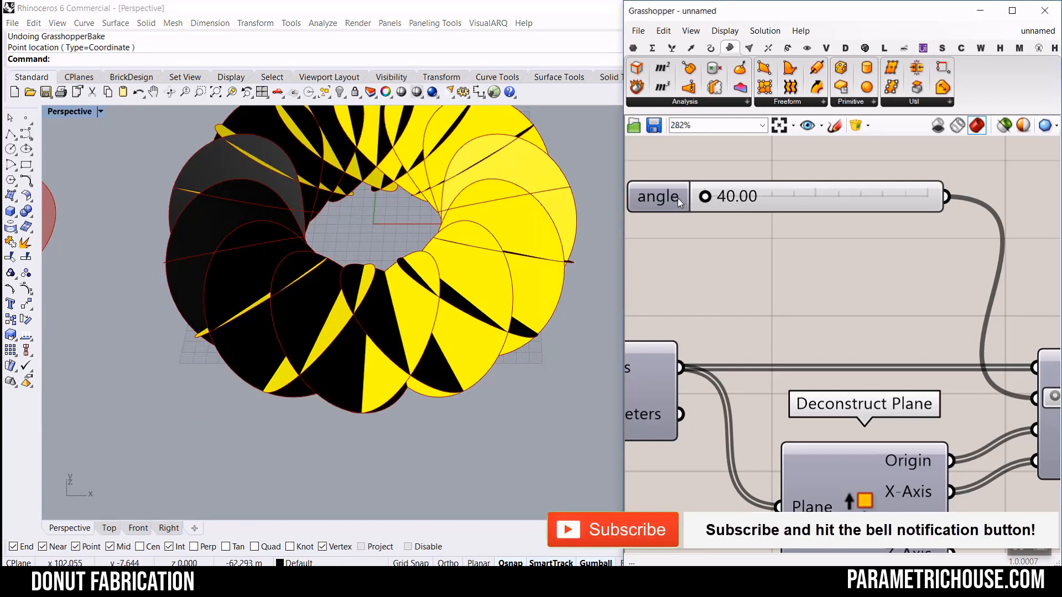
View the donut from above and raise the section rotation angle to 43.82.
{"action": "scroll", "coordinate": [403, 270], "scroll_direction": "down", "scroll_amount": 3}
{"action": "scroll", "coordinate": [420, 310], "scroll_direction": "up", "scroll_amount": 4}
{"action": "right_click_drag", "start_coordinate": [403, 270], "coordinate": [445, 299]}
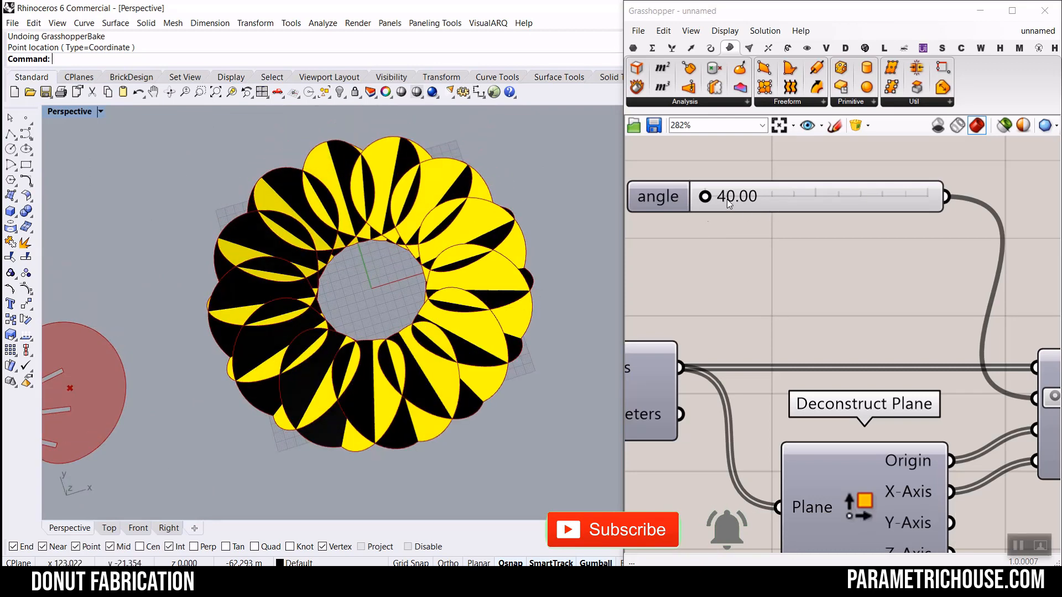
{"action": "left_click_drag", "start_coordinate": [727, 199], "coordinate": [782, 198]}
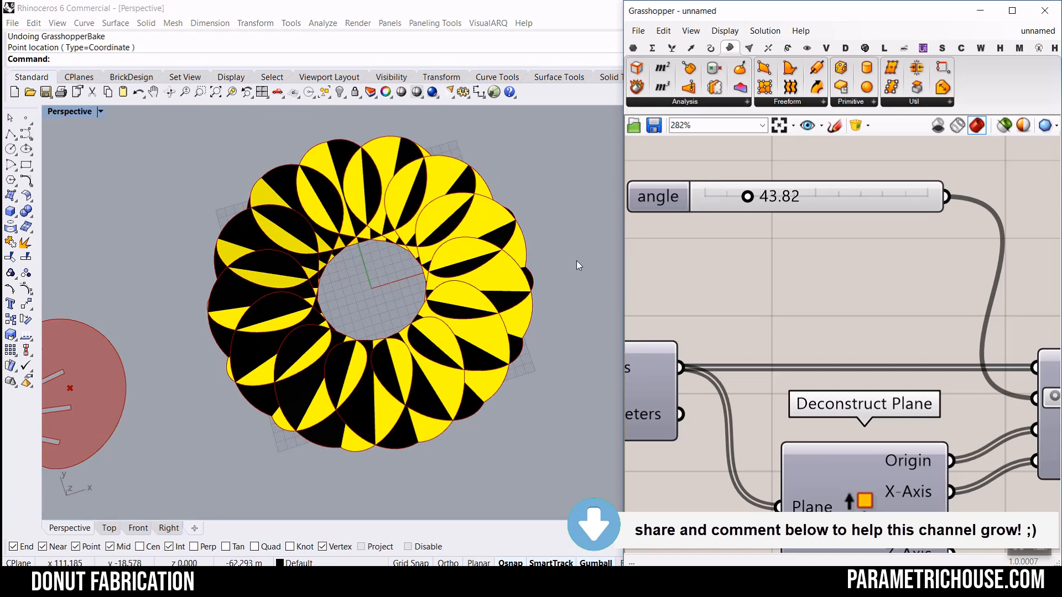
Review the Dispatch and colour preview part of the definition and examine the flat slotted pieces beside the donut.
{"action": "scroll", "coordinate": [336, 362], "scroll_direction": "down", "scroll_amount": 4}
{"action": "right_click_drag", "start_coordinate": [335, 362], "coordinate": [357, 244]}
{"action": "right_click_drag", "start_coordinate": [783, 298], "coordinate": [750, 299]}
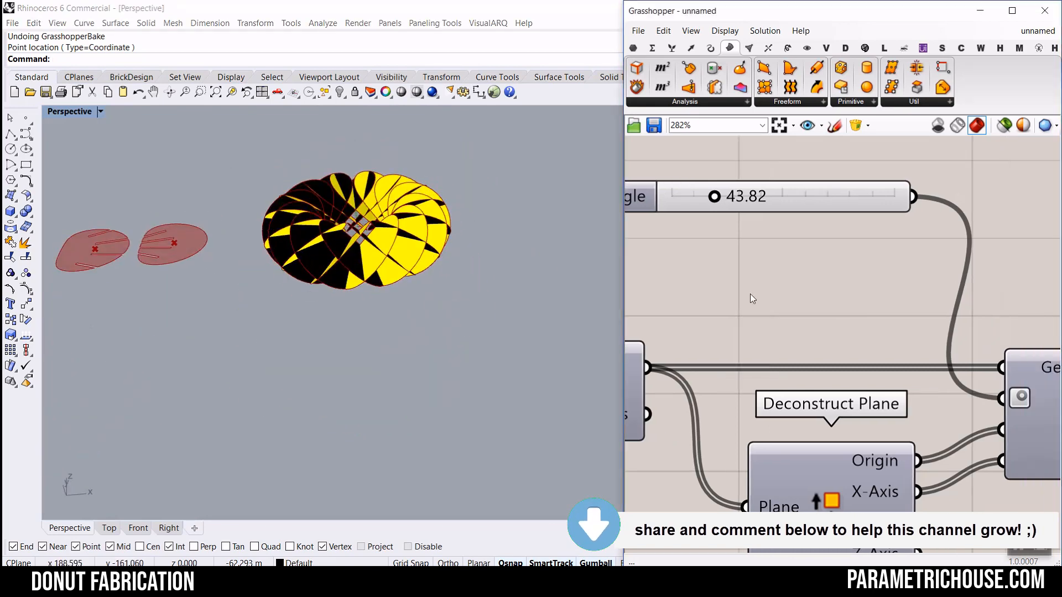
{"action": "scroll", "coordinate": [752, 299], "scroll_direction": "down", "scroll_amount": 8}
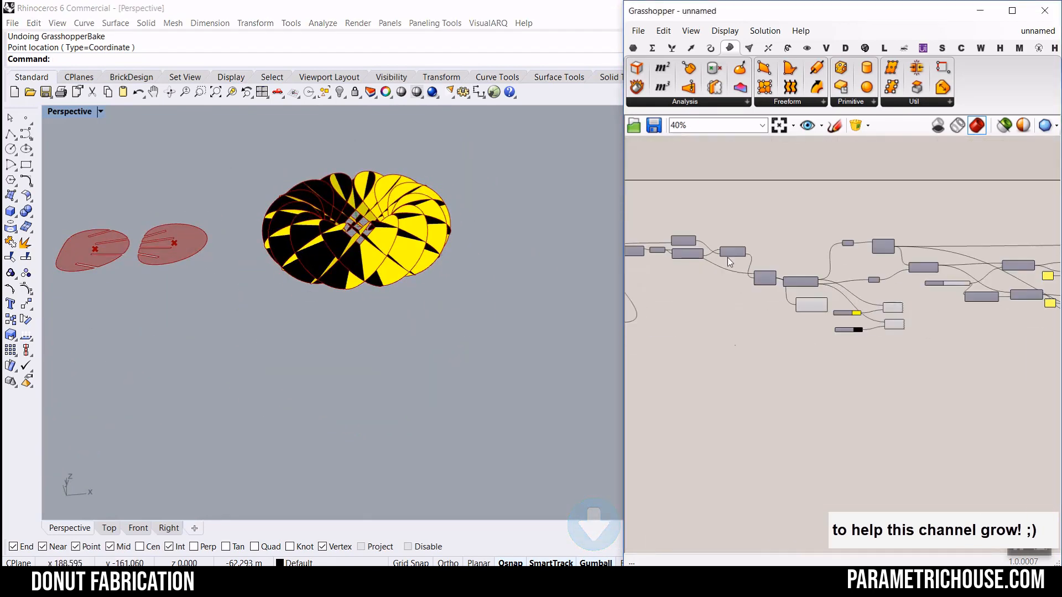
{"action": "scroll", "coordinate": [658, 281], "scroll_direction": "up", "scroll_amount": 4}
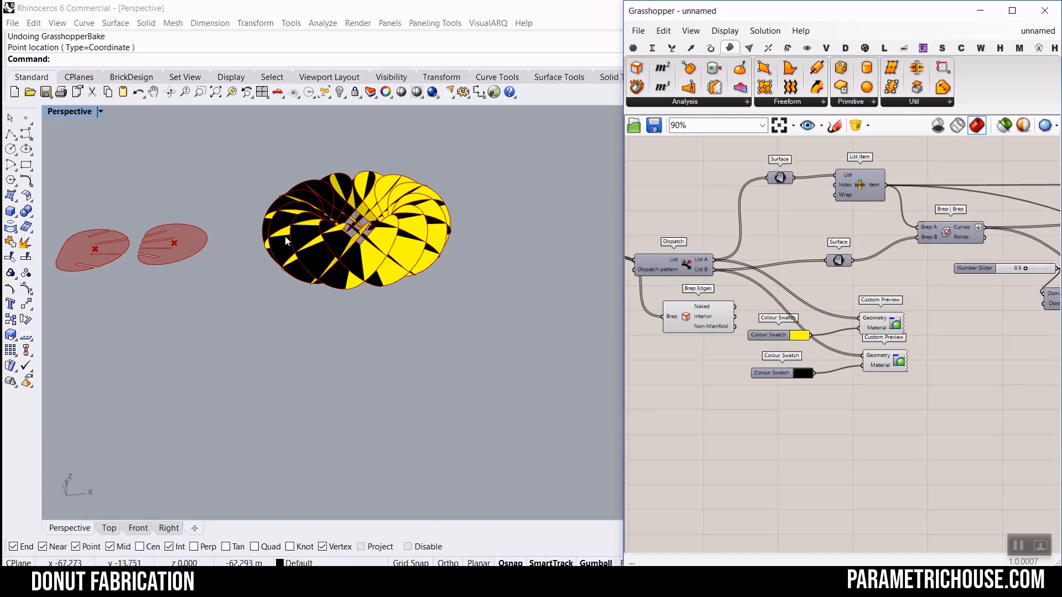
{"action": "right_click_drag", "start_coordinate": [285, 236], "coordinate": [188, 297]}
{"action": "scroll", "coordinate": [188, 297], "scroll_direction": "up", "scroll_amount": 2}
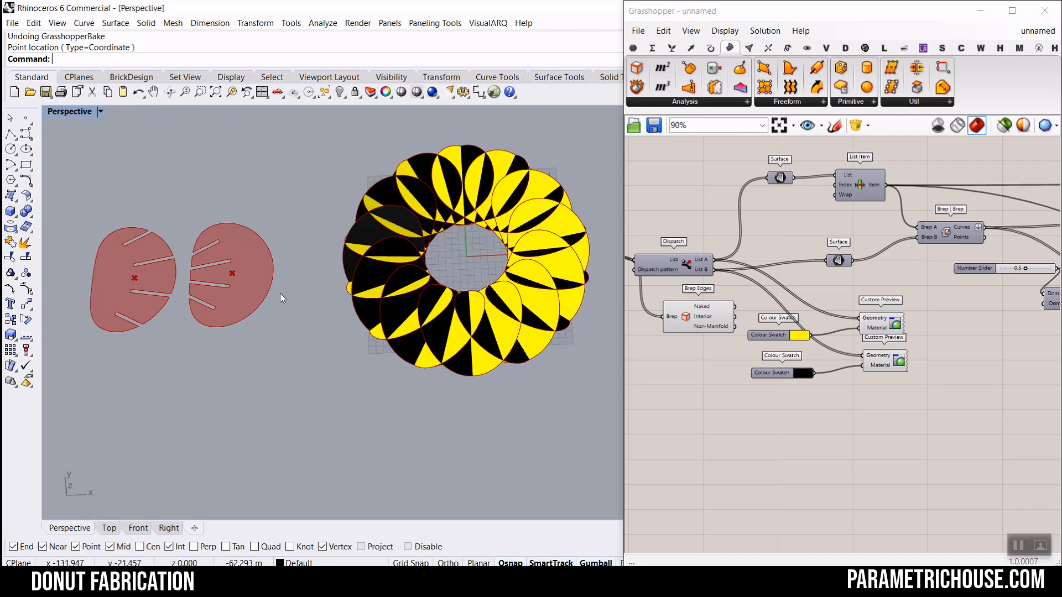
{"action": "scroll", "coordinate": [280, 293], "scroll_direction": "up", "scroll_amount": 5}
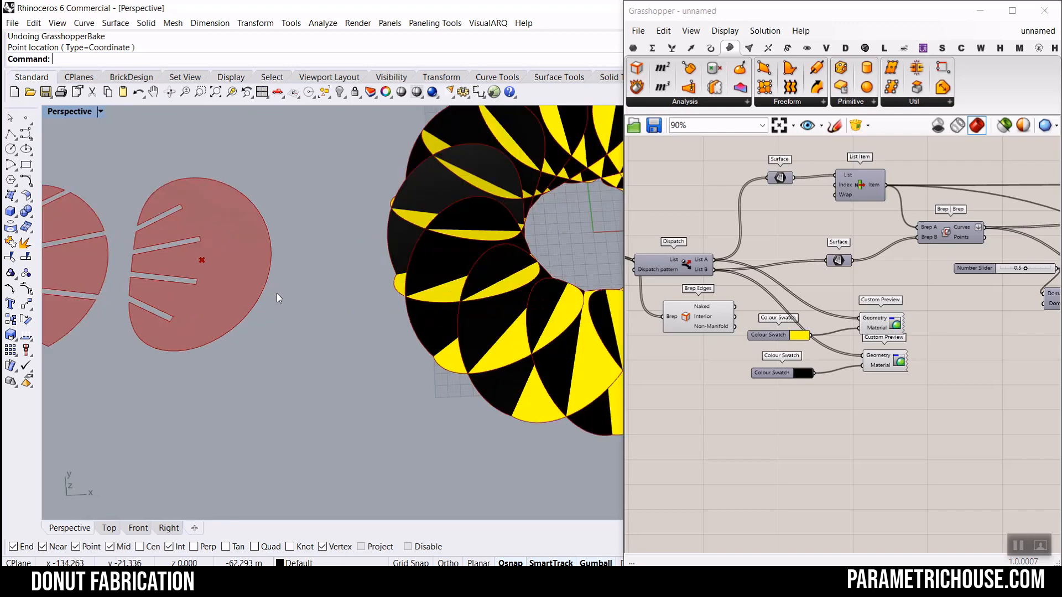
Inspect how the yellow and black sections interlock around the donut, up close and from several angles.
{"action": "scroll", "coordinate": [277, 294], "scroll_direction": "down", "scroll_amount": 5}
{"action": "right_click_drag", "start_coordinate": [422, 292], "coordinate": [446, 271]}
{"action": "scroll", "coordinate": [455, 248], "scroll_direction": "up", "scroll_amount": 5}
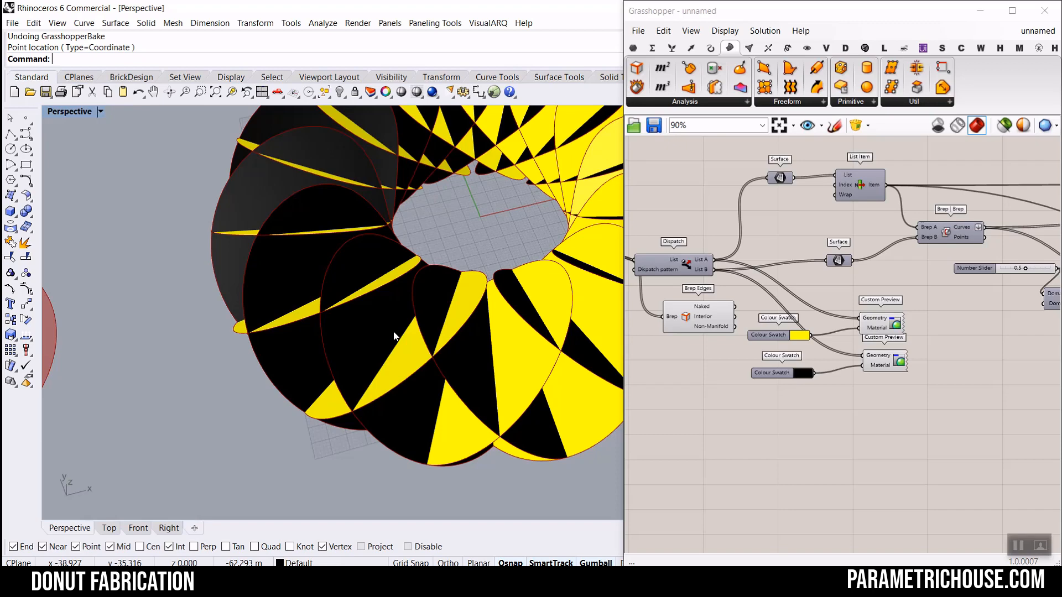
{"action": "scroll", "coordinate": [388, 329], "scroll_direction": "down", "scroll_amount": 6}
{"action": "right_click_drag", "start_coordinate": [384, 324], "coordinate": [419, 332]}
{"action": "scroll", "coordinate": [419, 332], "scroll_direction": "up", "scroll_amount": 5}
{"action": "right_click_drag", "start_coordinate": [387, 391], "coordinate": [408, 363]}
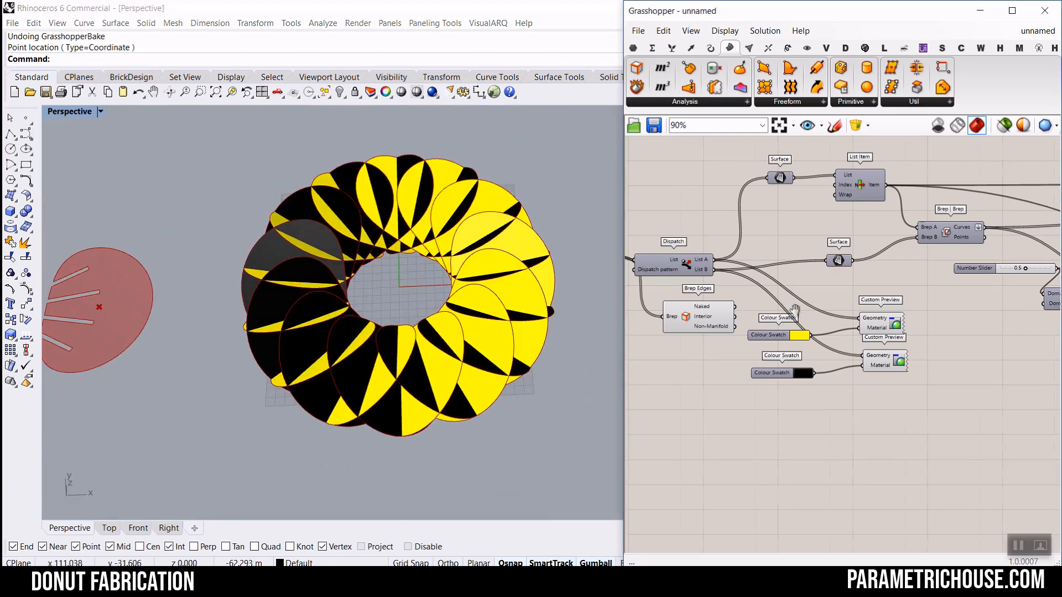
Review the Circle and Count slider feeding Perp Frames, and examine the assembled donut from above.
{"action": "scroll", "coordinate": [837, 324], "scroll_direction": "down", "scroll_amount": 6}
{"action": "scroll", "coordinate": [885, 349], "scroll_direction": "up", "scroll_amount": 7}
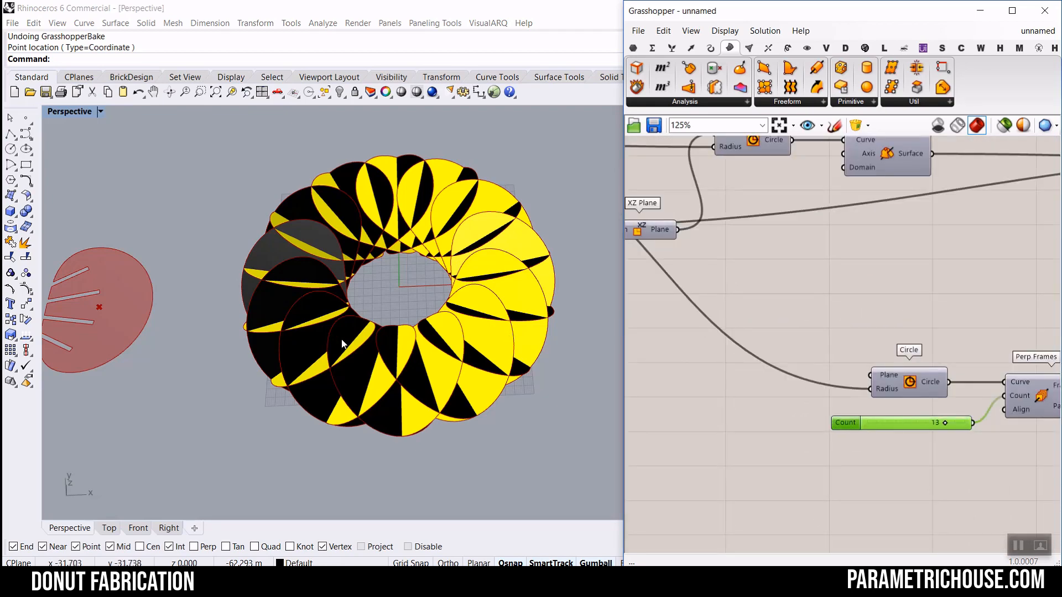
{"action": "scroll", "coordinate": [361, 341], "scroll_direction": "down", "scroll_amount": 8}
{"action": "right_click_drag", "start_coordinate": [361, 342], "coordinate": [378, 382]}
{"action": "scroll", "coordinate": [356, 319], "scroll_direction": "up", "scroll_amount": 9}
{"action": "scroll", "coordinate": [361, 333], "scroll_direction": "down", "scroll_amount": 5}
{"action": "scroll", "coordinate": [410, 326], "scroll_direction": "up", "scroll_amount": 3}
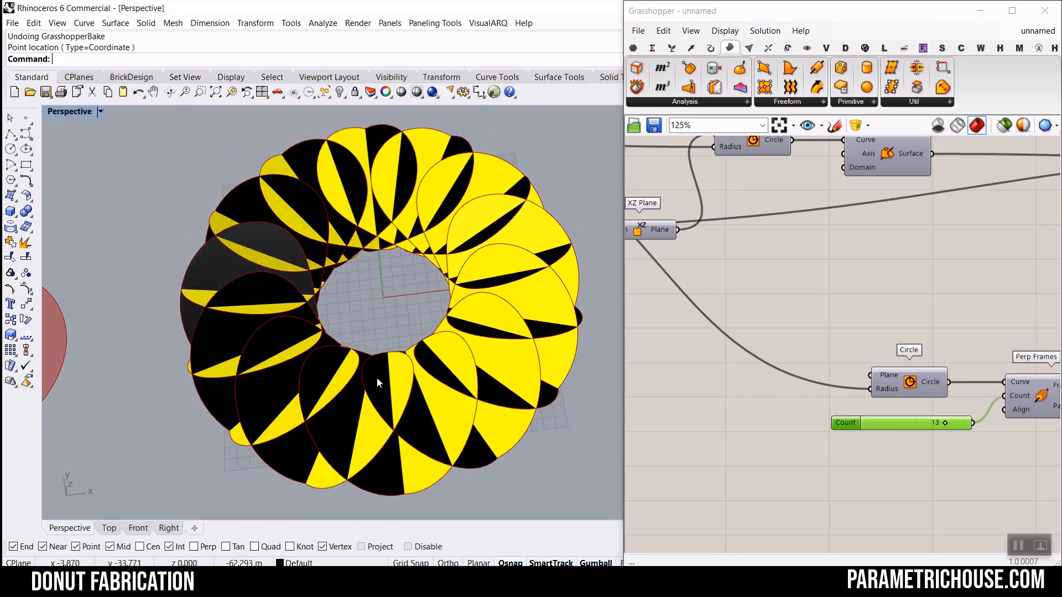